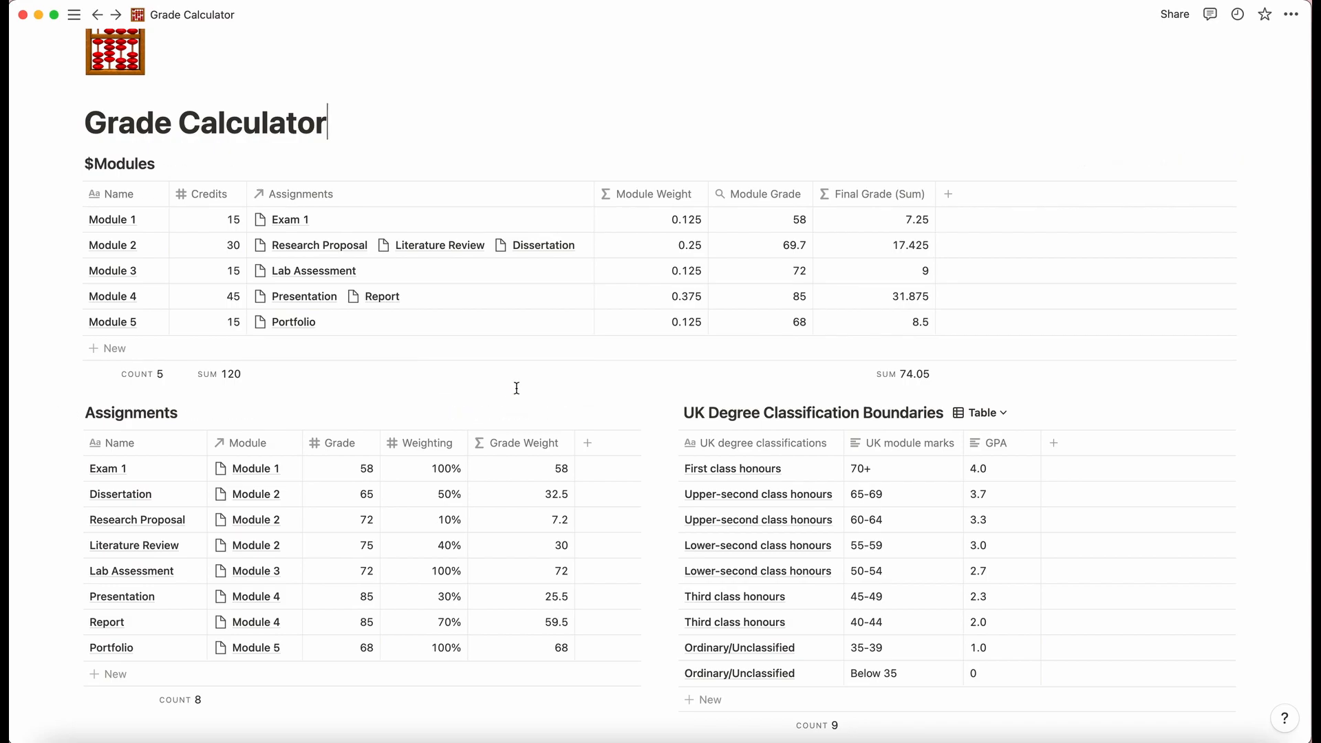
Examine the Module Weight formula for Module 1 in the $Modules table, including the total-credits divisor.
{"action": "scroll", "coordinate": [516, 388], "scroll_direction": "up", "scroll_amount": 1}
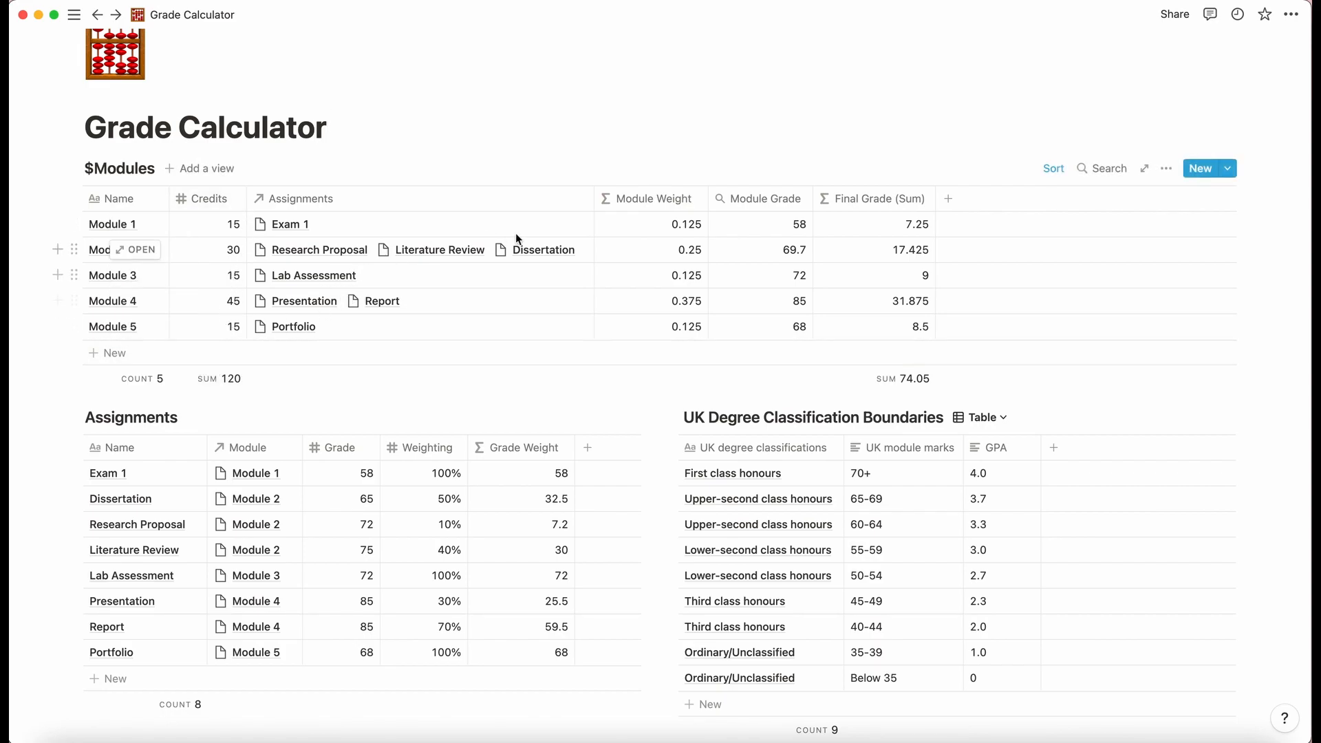
{"action": "left_click", "coordinate": [659, 228]}
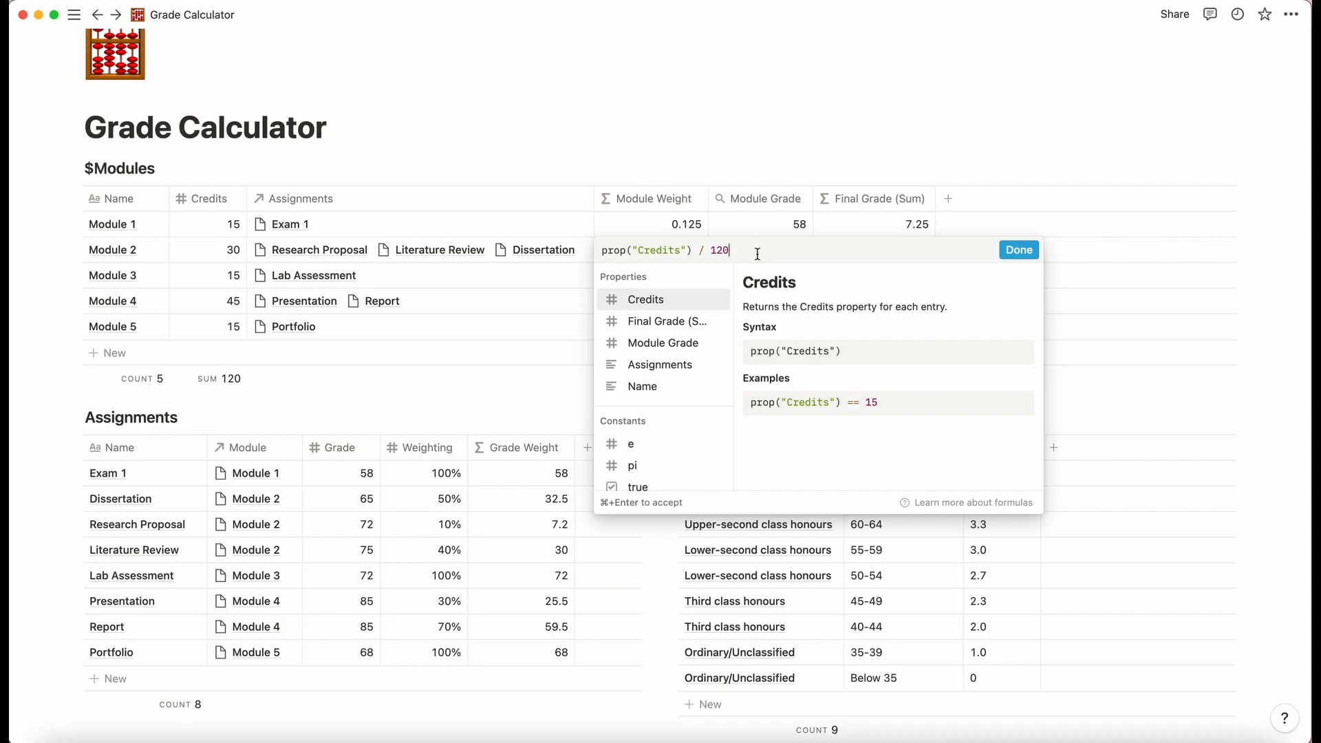
{"action": "key", "text": "BackSpace"}
{"action": "type", "text": "9"}
{"action": "key", "text": "BackSpace"}
{"action": "type", "text": "0"}
{"action": "left_click", "coordinate": [1023, 256]}
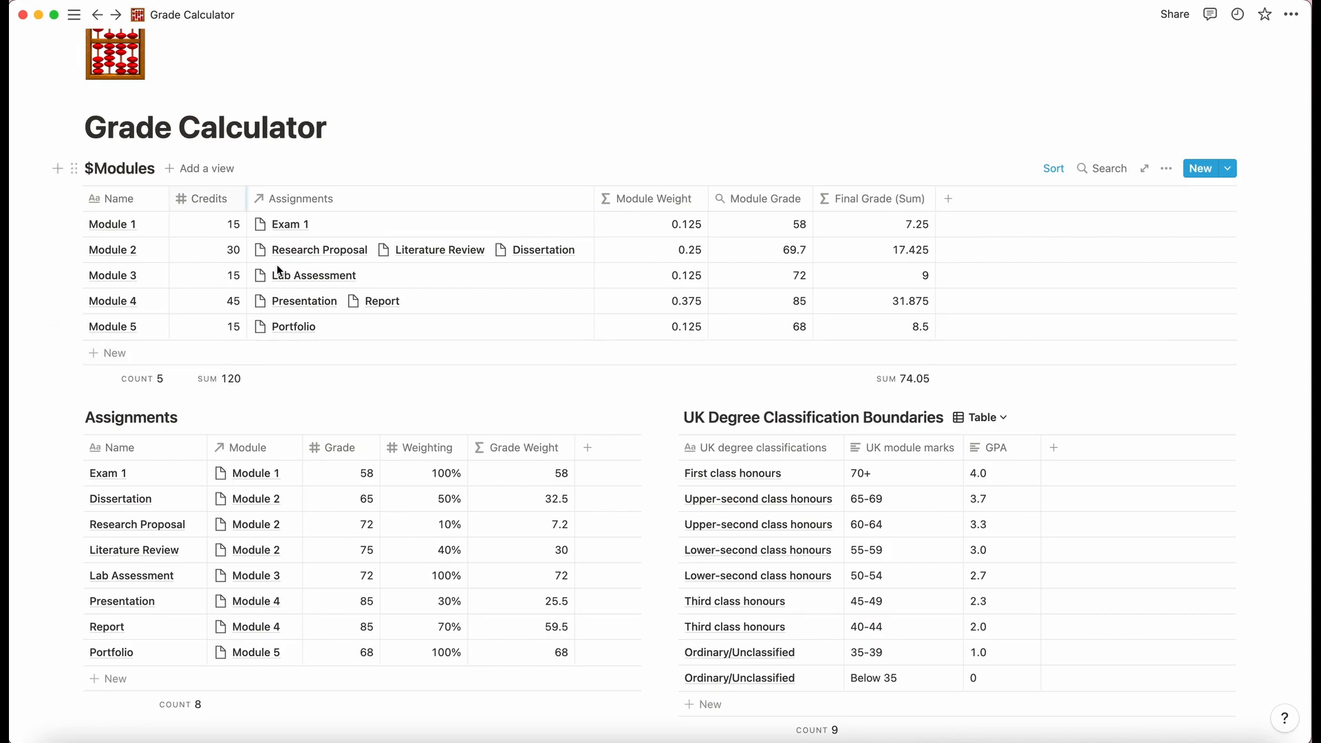
{"action": "left_click", "coordinate": [644, 224]}
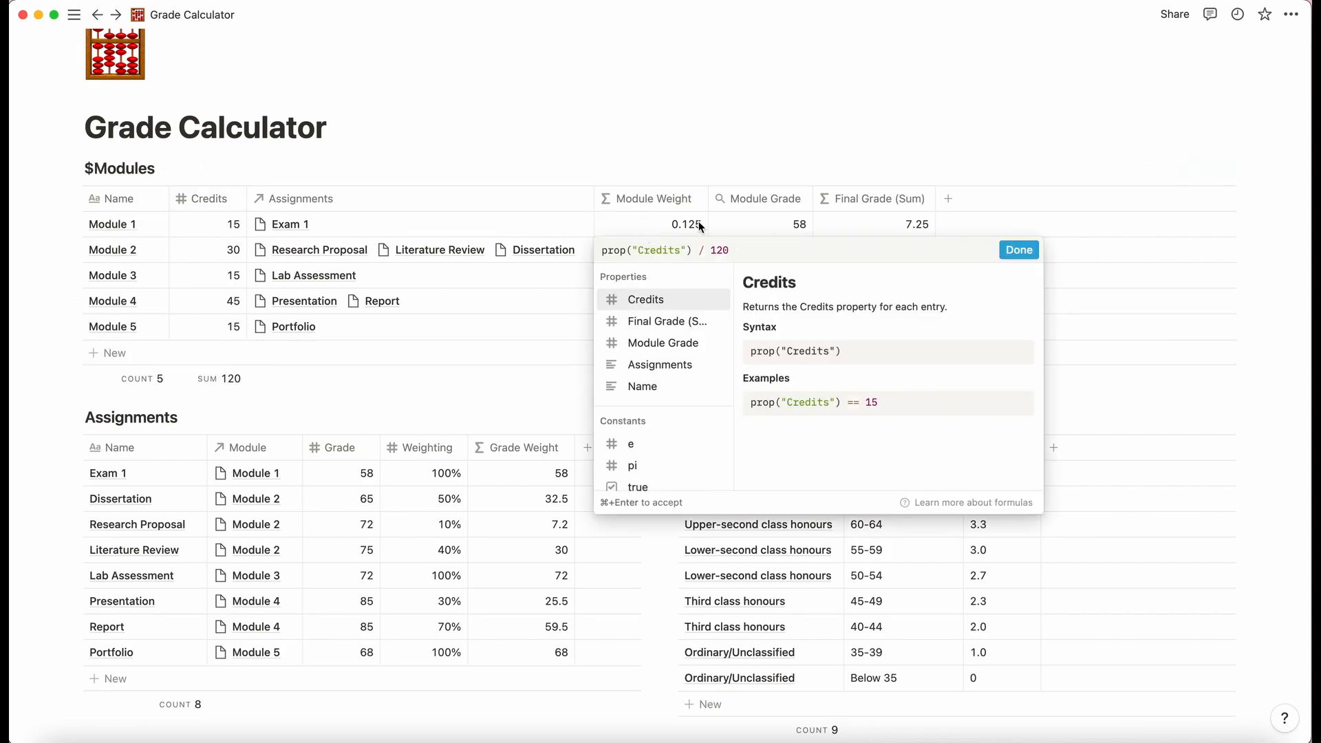
{"action": "key", "text": "Escape"}
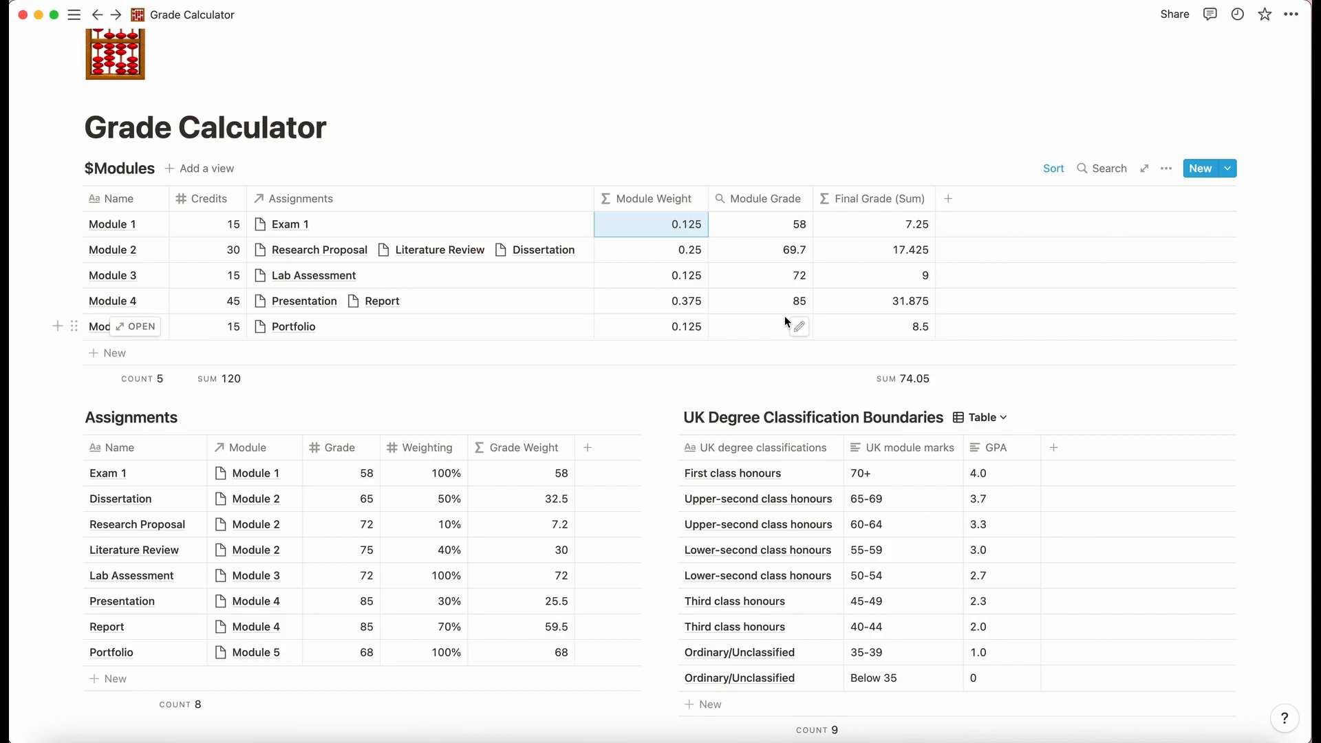
{"action": "left_click", "coordinate": [739, 159]}
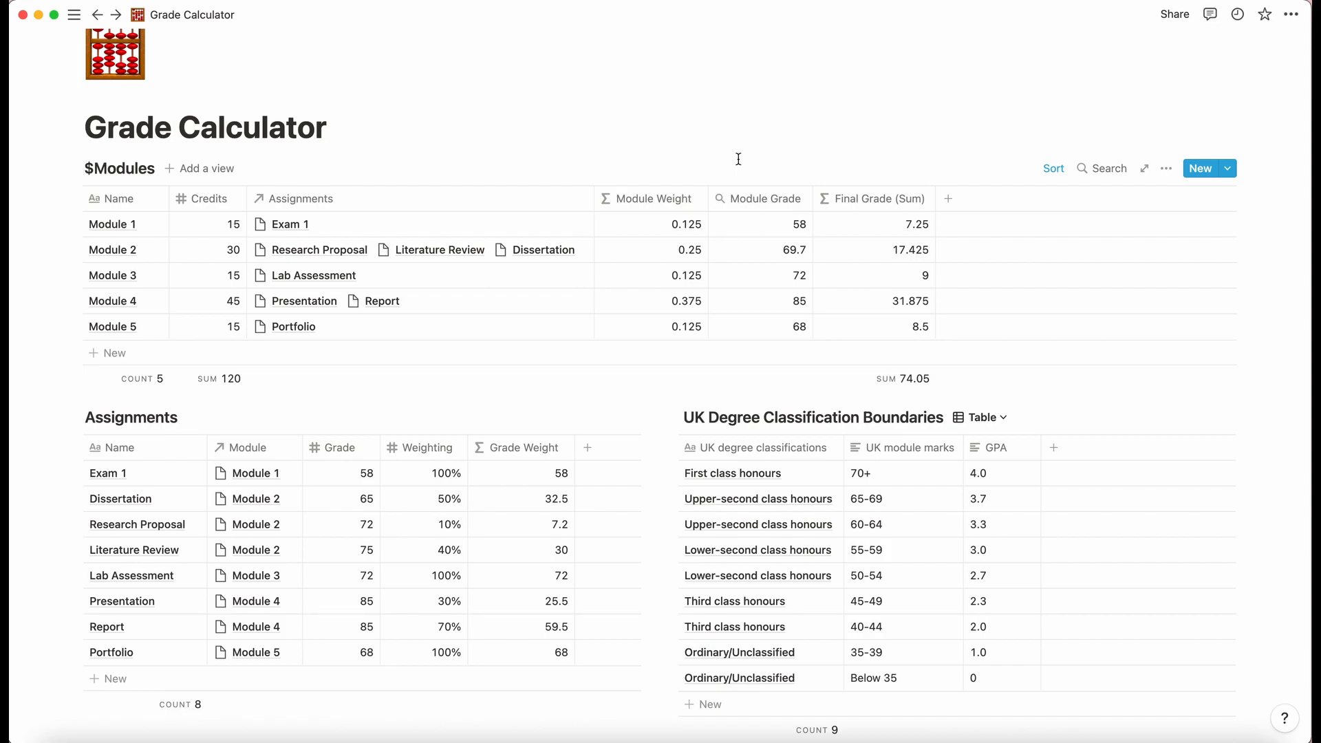
Insert an inline table database below the existing tables and title it DC.
{"action": "scroll", "coordinate": [737, 210], "scroll_direction": "down", "scroll_amount": 3}
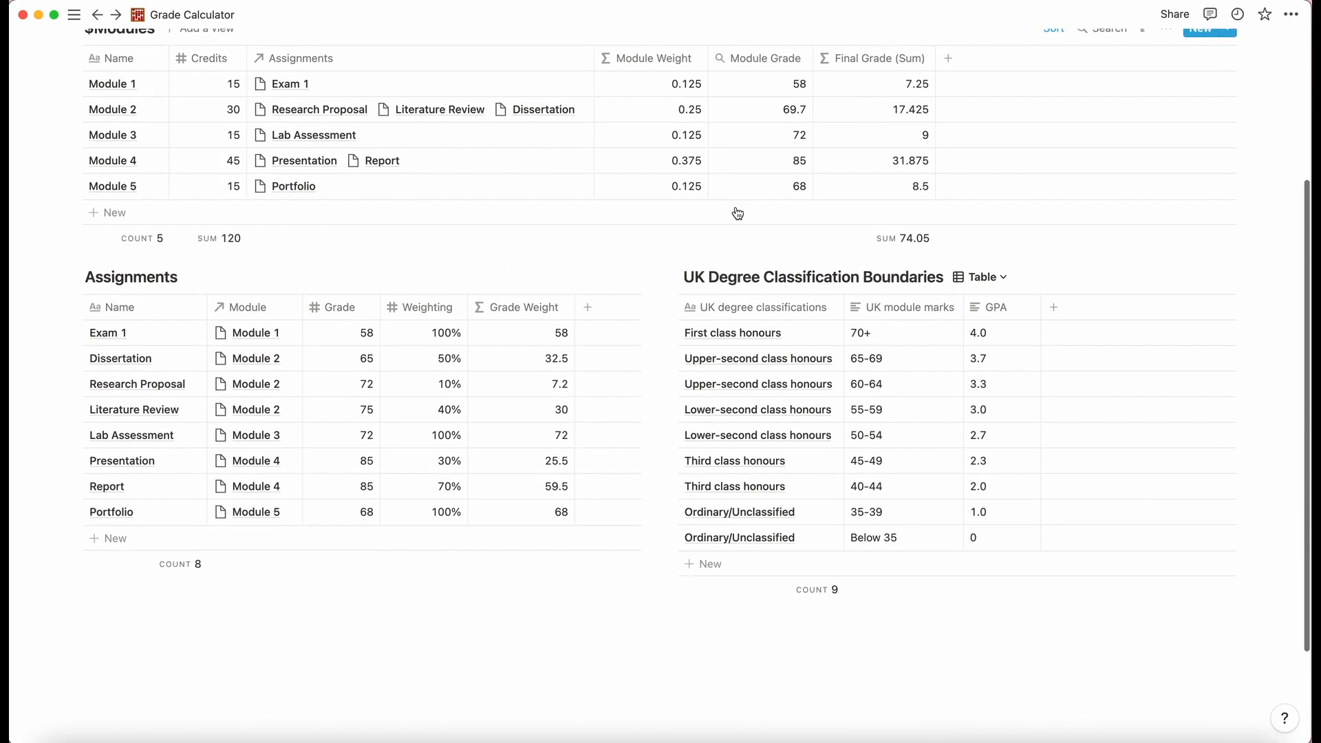
{"action": "left_click", "coordinate": [562, 642]}
{"action": "scroll", "coordinate": [563, 642], "scroll_direction": "up", "scroll_amount": 2}
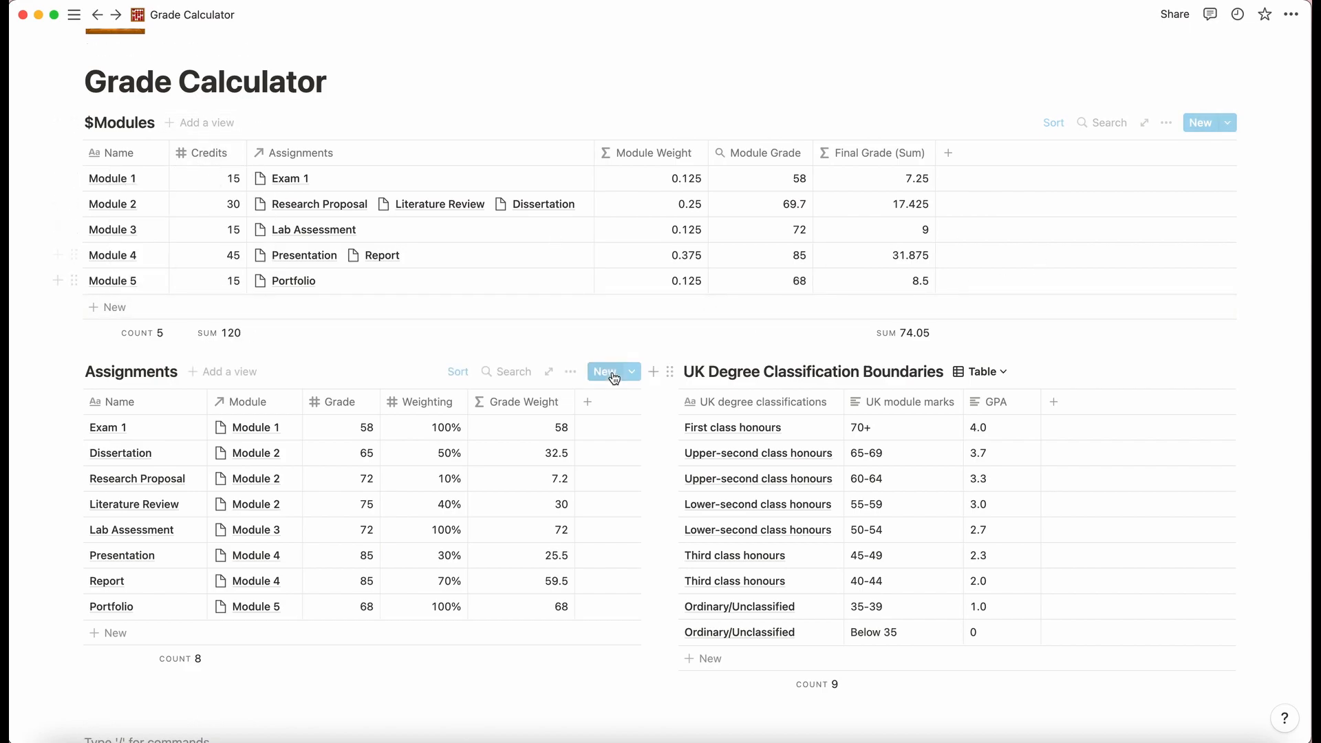
{"action": "scroll", "coordinate": [596, 402], "scroll_direction": "down", "scroll_amount": 3}
{"action": "left_click", "coordinate": [475, 557]}
{"action": "type", "text": "/"}
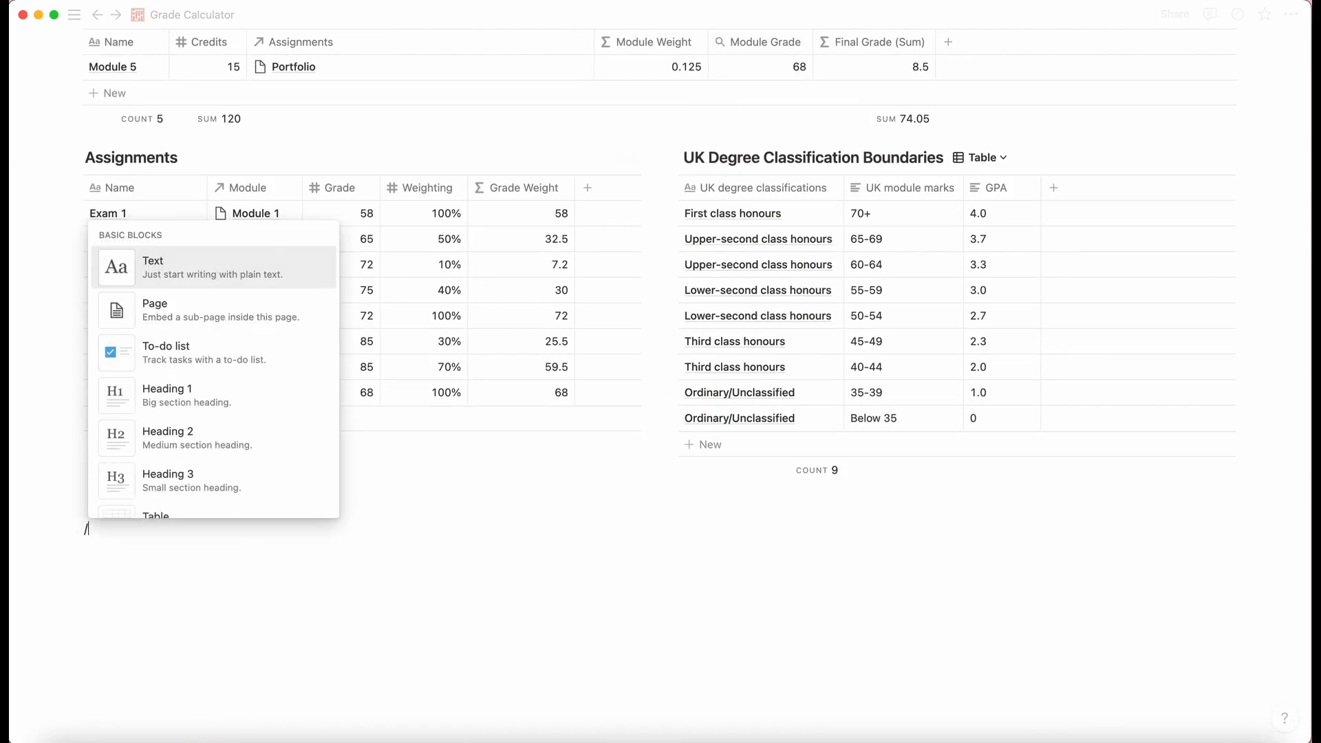
{"action": "type", "text": "table"}
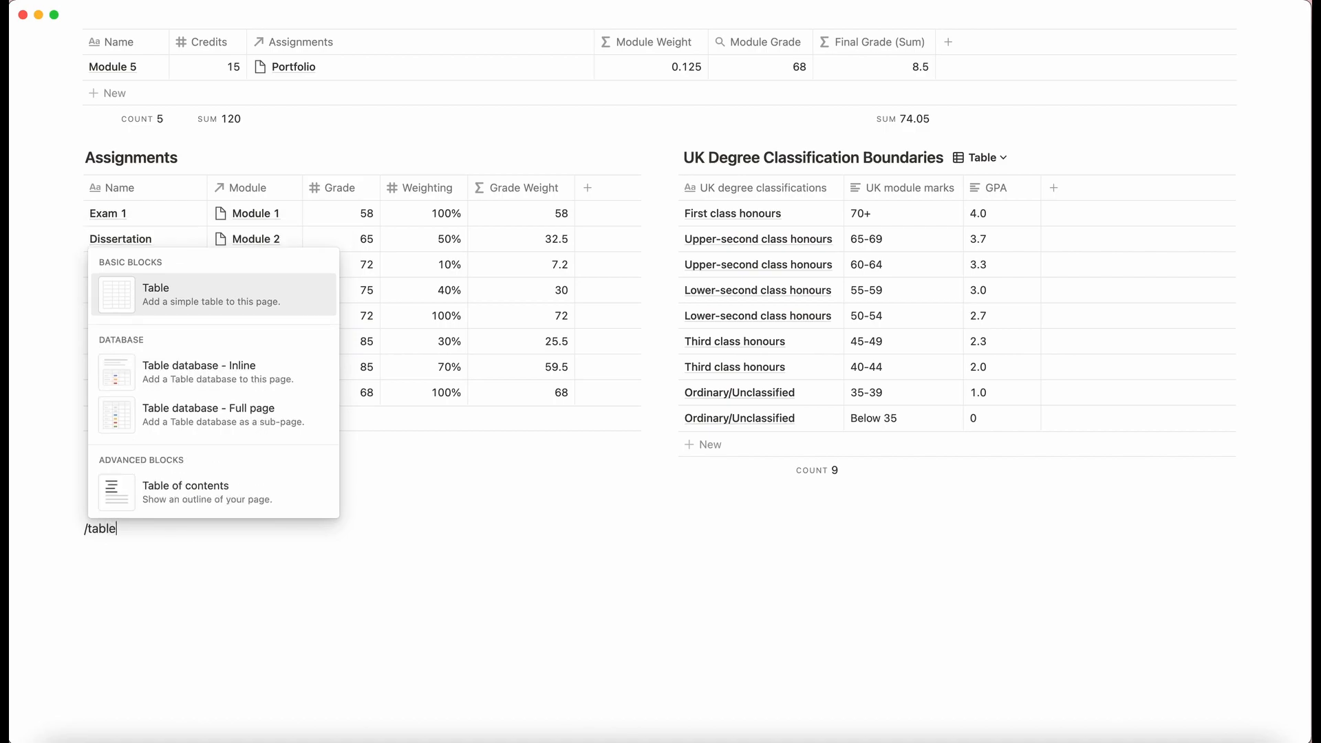
{"action": "left_click", "coordinate": [289, 378]}
{"action": "scroll", "coordinate": [335, 624], "scroll_direction": "down", "scroll_amount": 3}
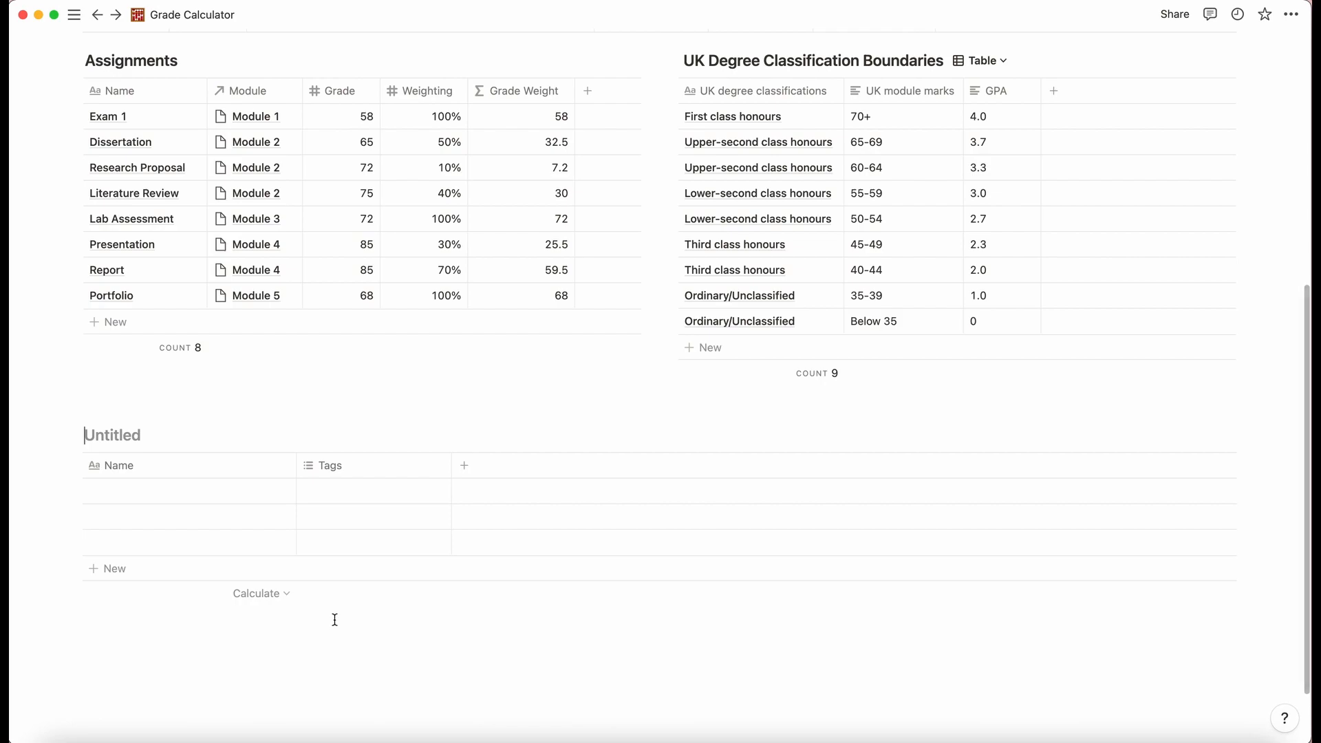
{"action": "type", "text": "DC"}
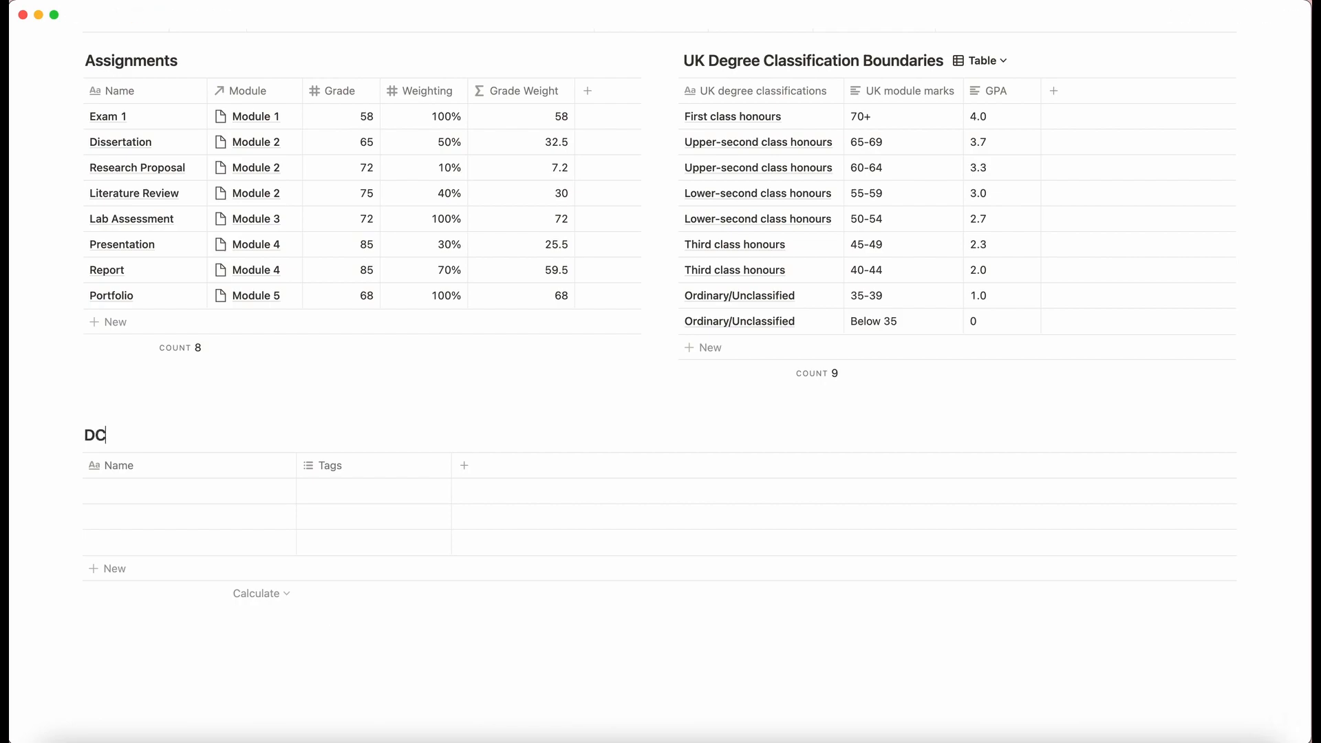
Narrow the DC table's Name column and rename its Tags property to Modules.
{"action": "left_click_drag", "start_coordinate": [295, 474], "coordinate": [167, 475]}
{"action": "left_click", "coordinate": [230, 466]}
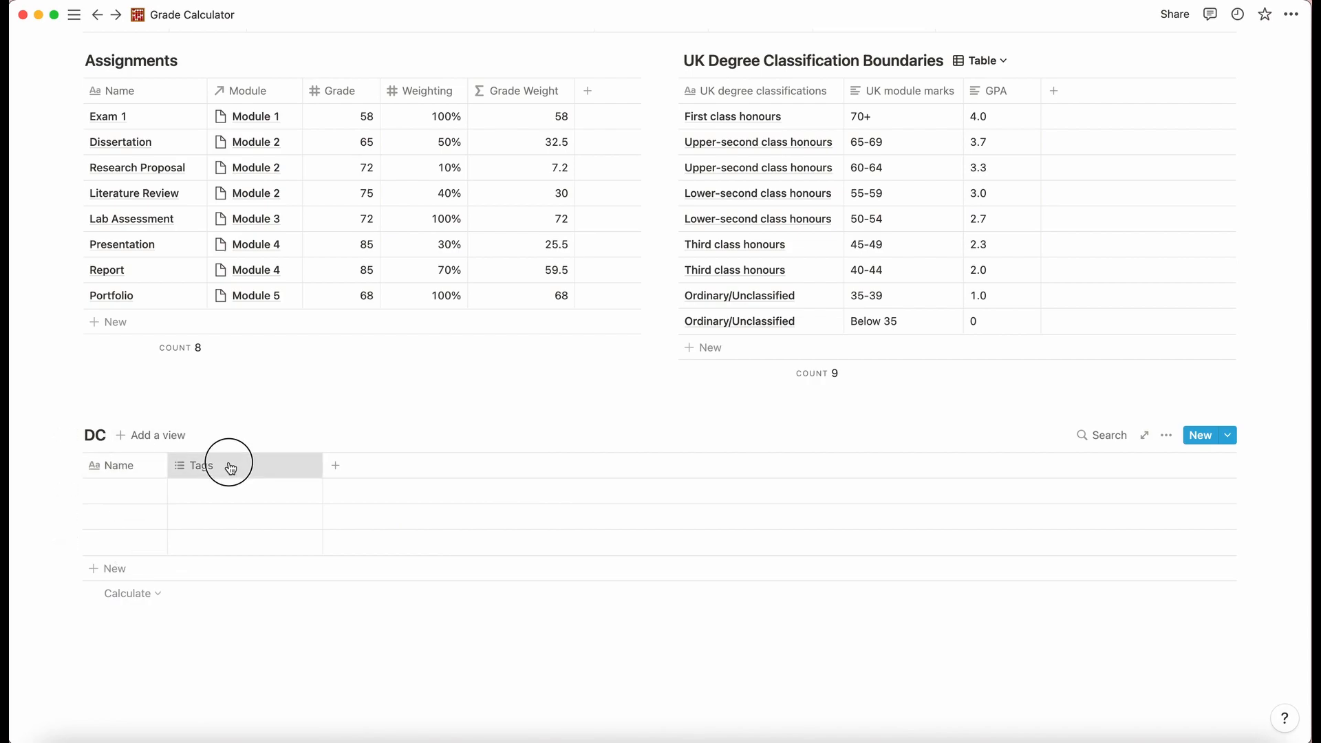
{"action": "mouse_move", "coordinate": [298, 232]}
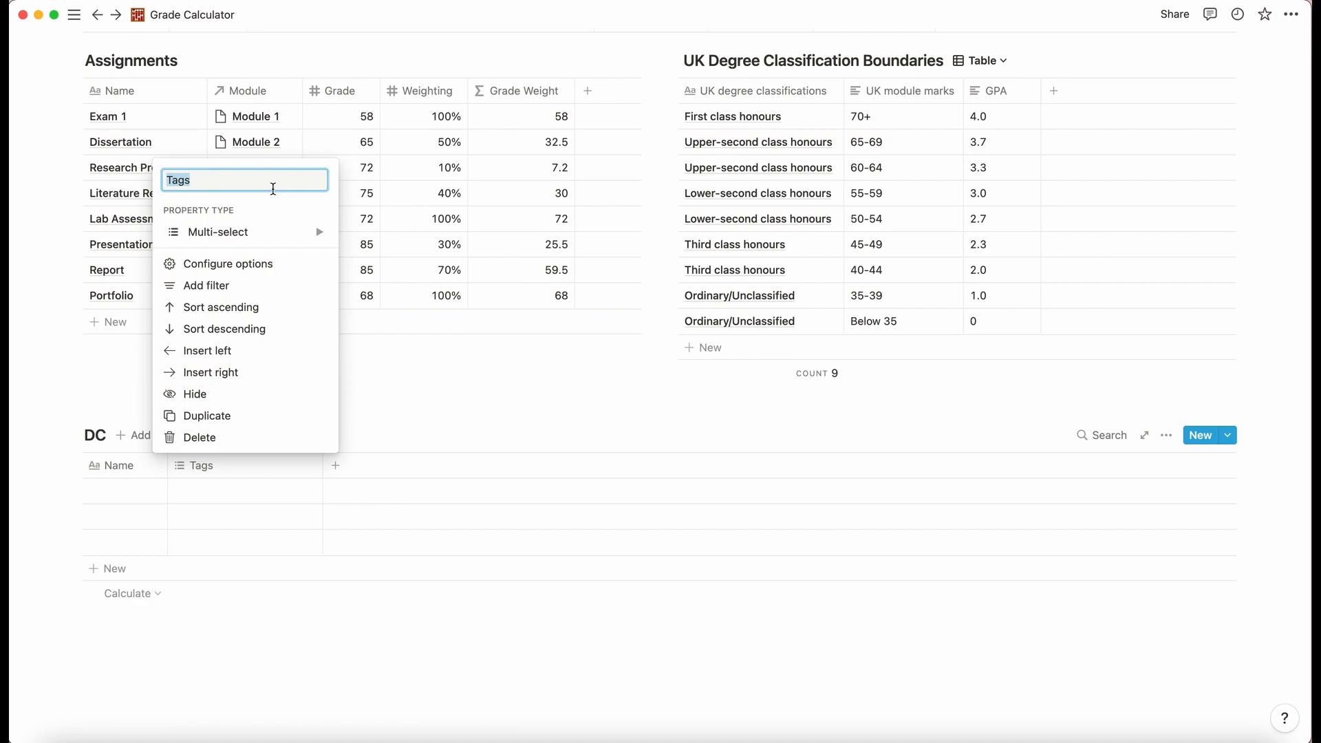
{"action": "type", "text": "Modules"}
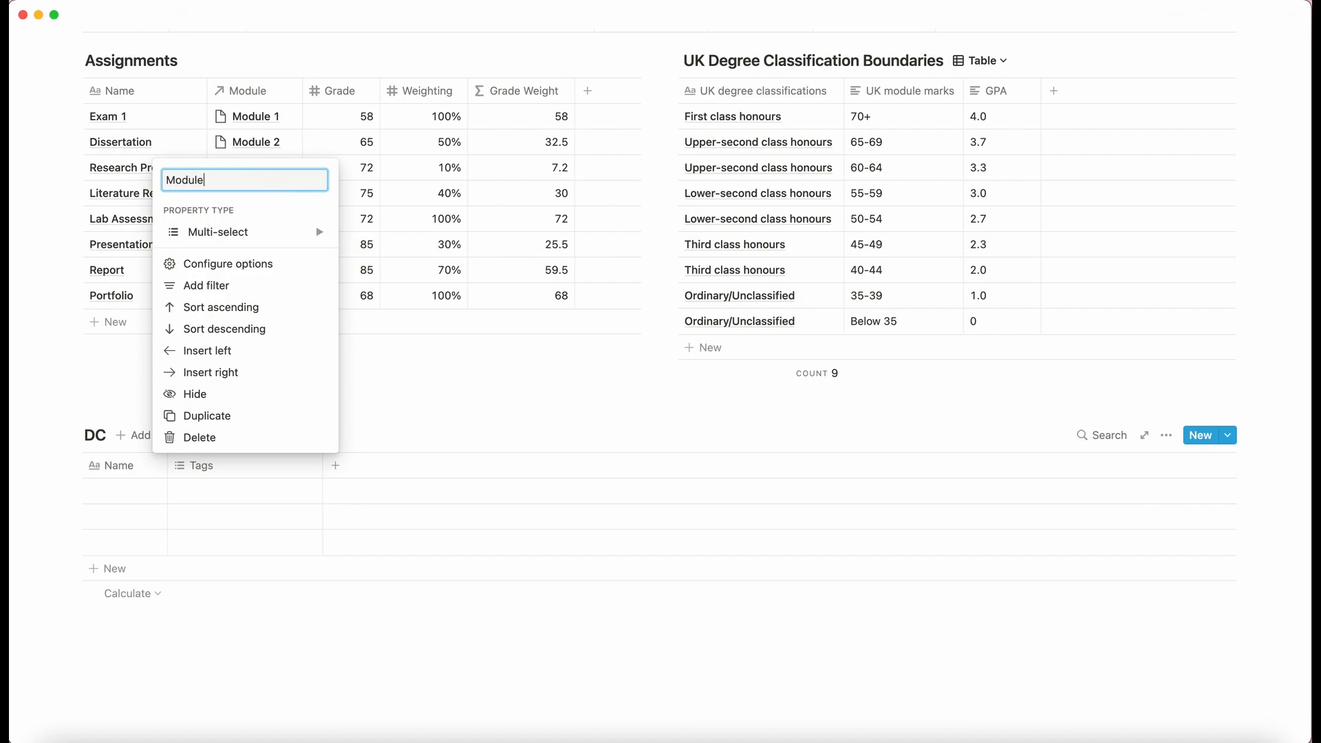
Change the DC table's Modules property to a relation linked to the $Modules database.
{"action": "left_click", "coordinate": [237, 234]}
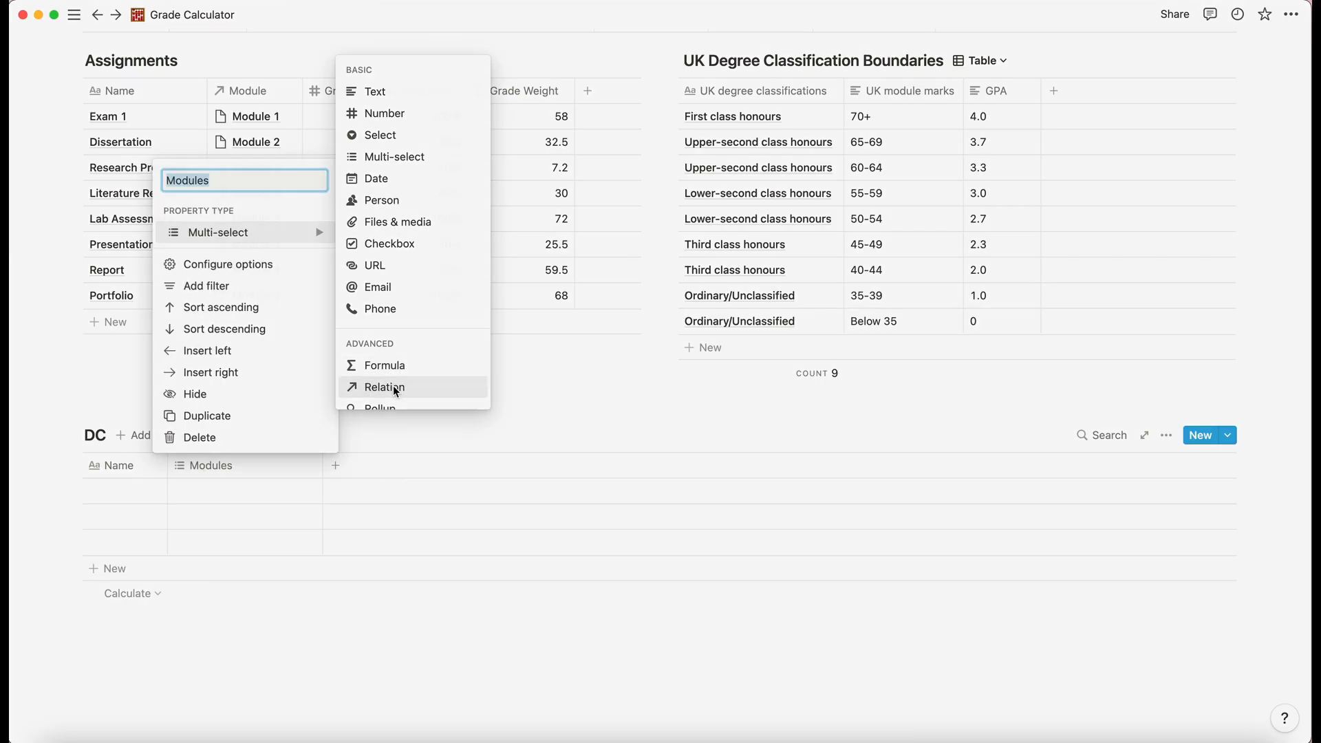
{"action": "left_click", "coordinate": [396, 389]}
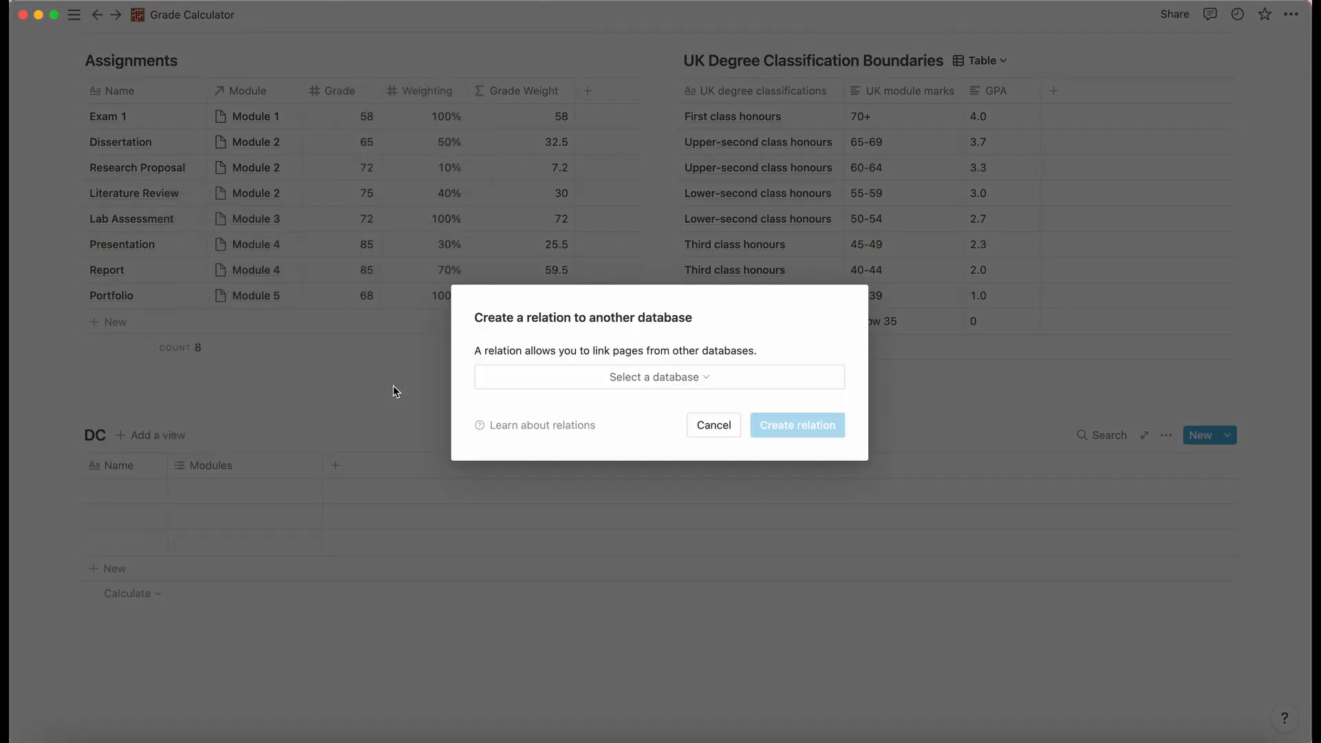
{"action": "left_click", "coordinate": [479, 379]}
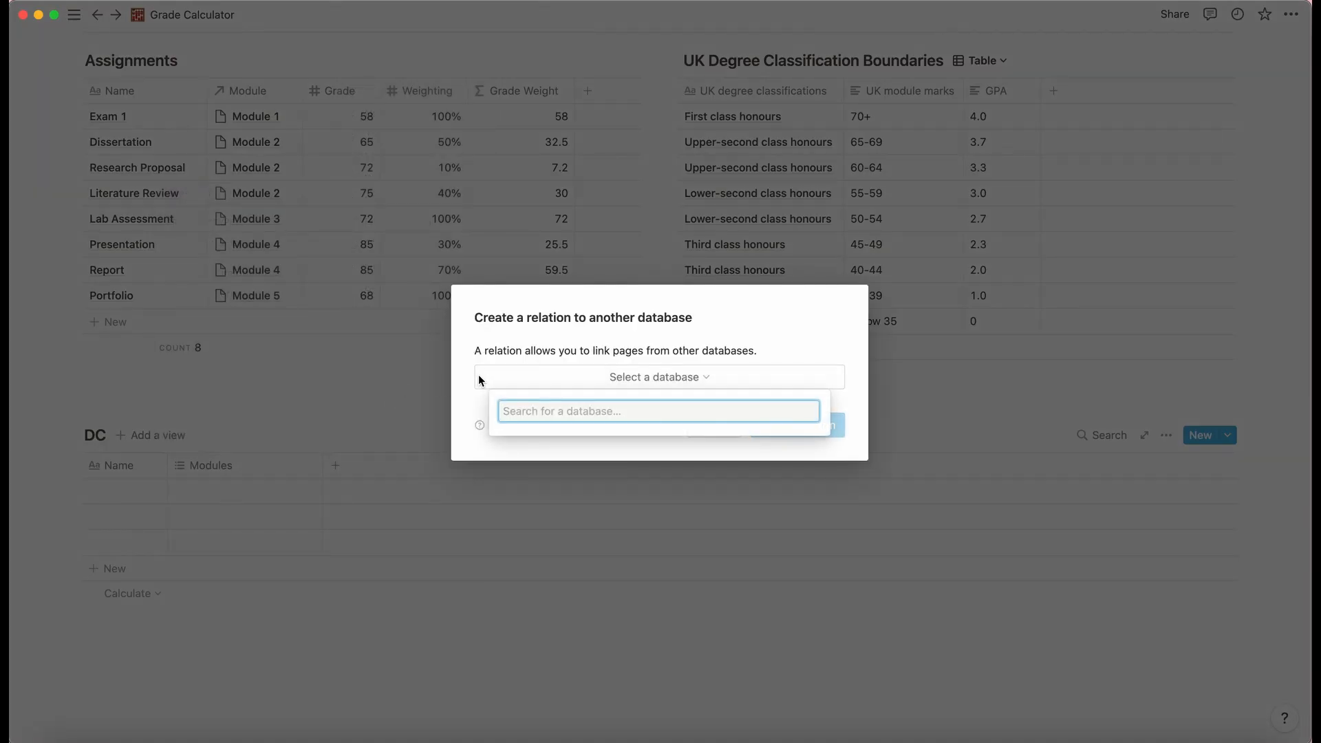
{"action": "type", "text": "$"}
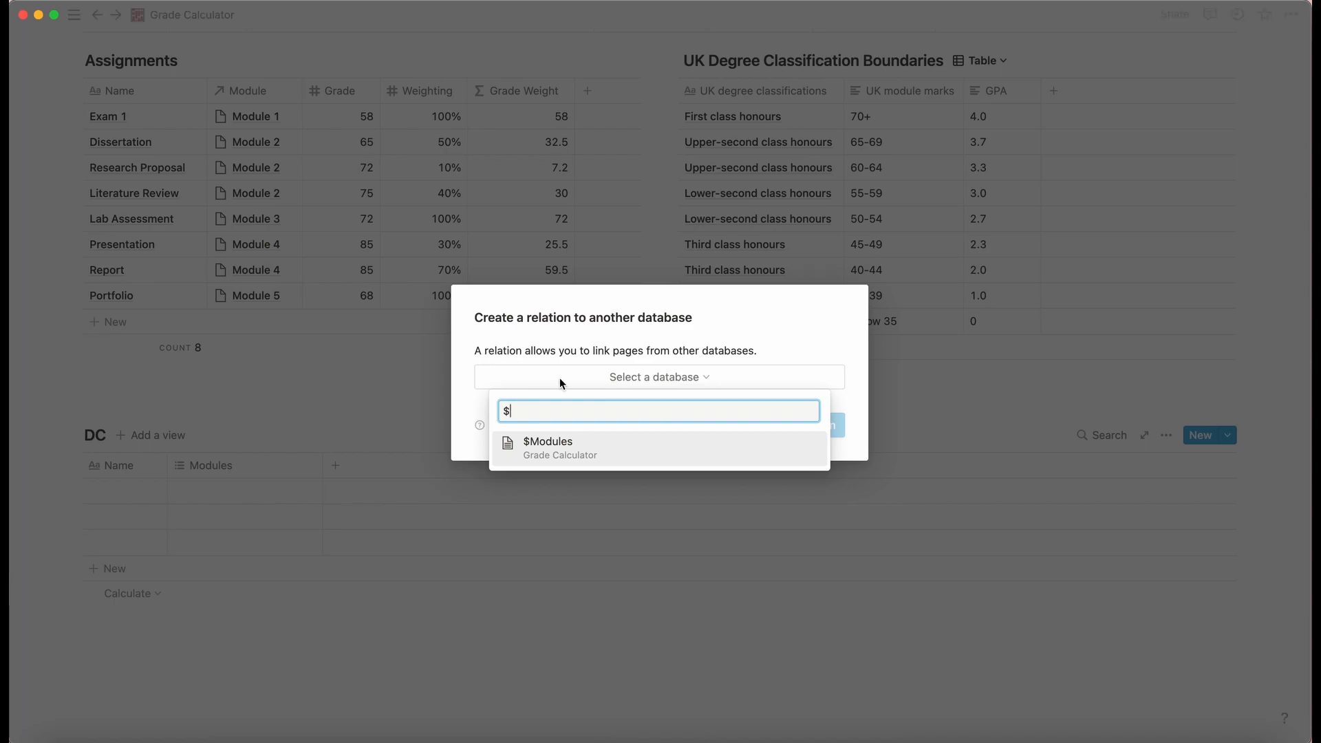
{"action": "left_click", "coordinate": [580, 451]}
{"action": "left_click", "coordinate": [779, 434]}
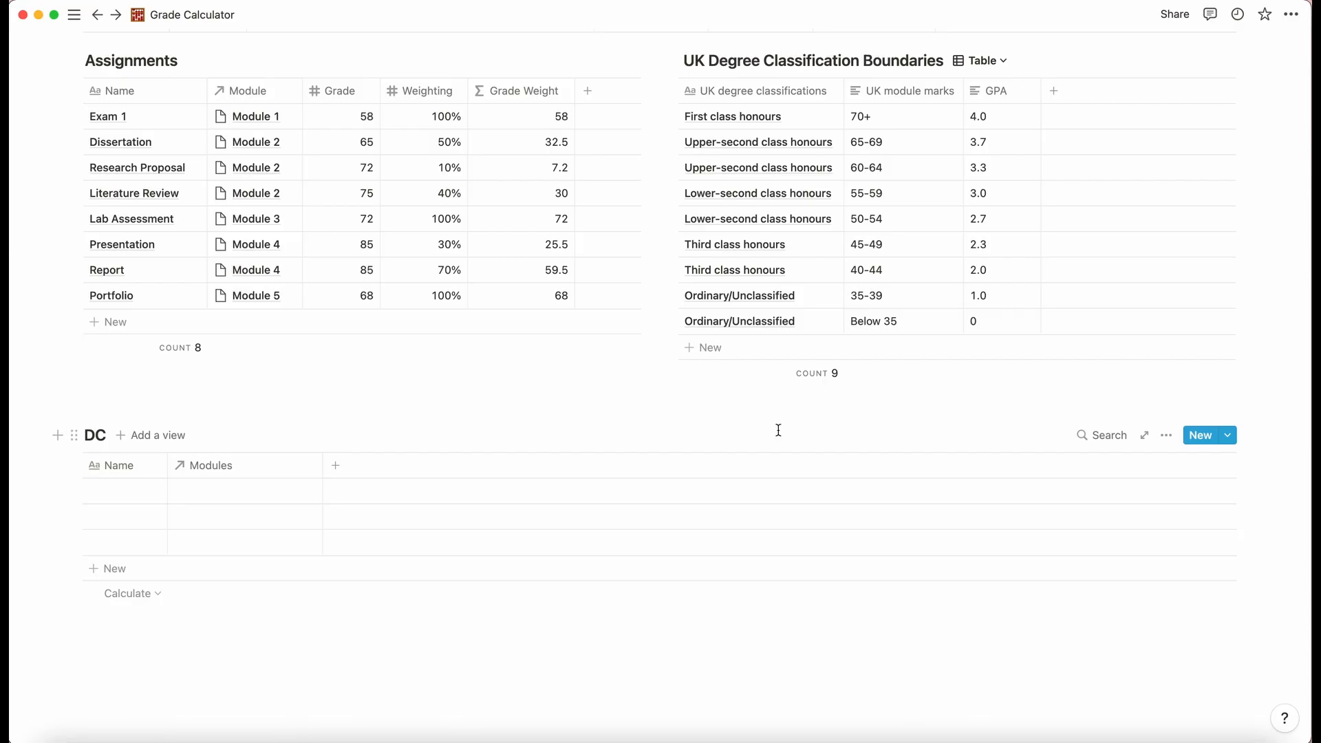
Rename the Related to DC (Modules) column in the $Modules table to "-" and narrow it.
{"action": "scroll", "coordinate": [425, 419], "scroll_direction": "up", "scroll_amount": 2}
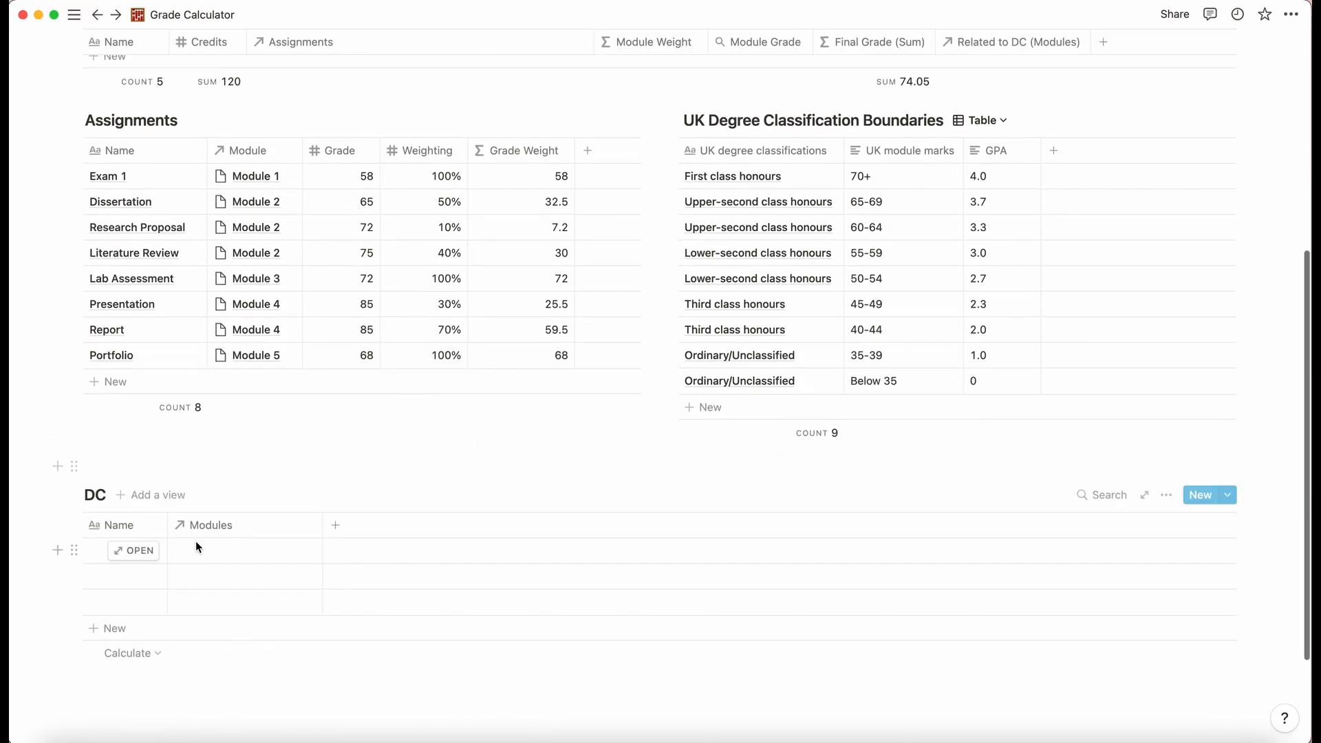
{"action": "scroll", "coordinate": [227, 528], "scroll_direction": "up", "scroll_amount": 5}
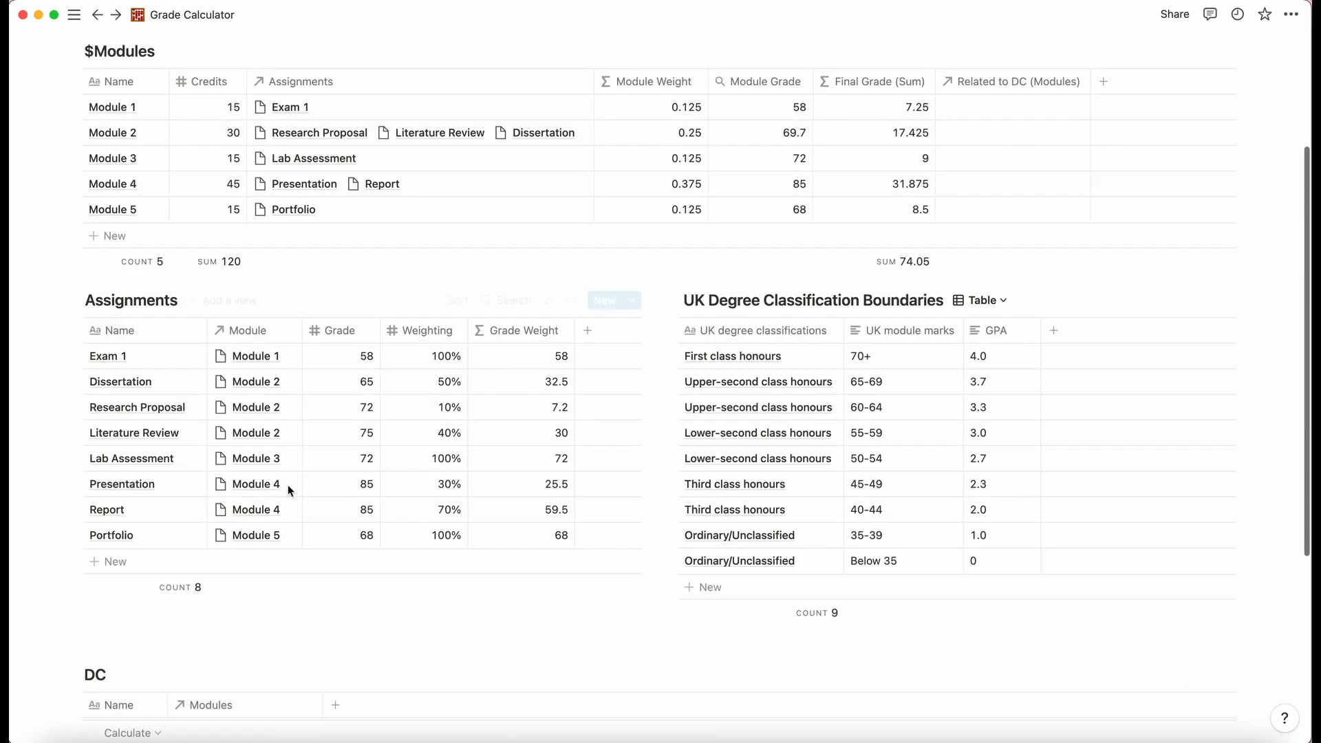
{"action": "left_click", "coordinate": [1003, 88]}
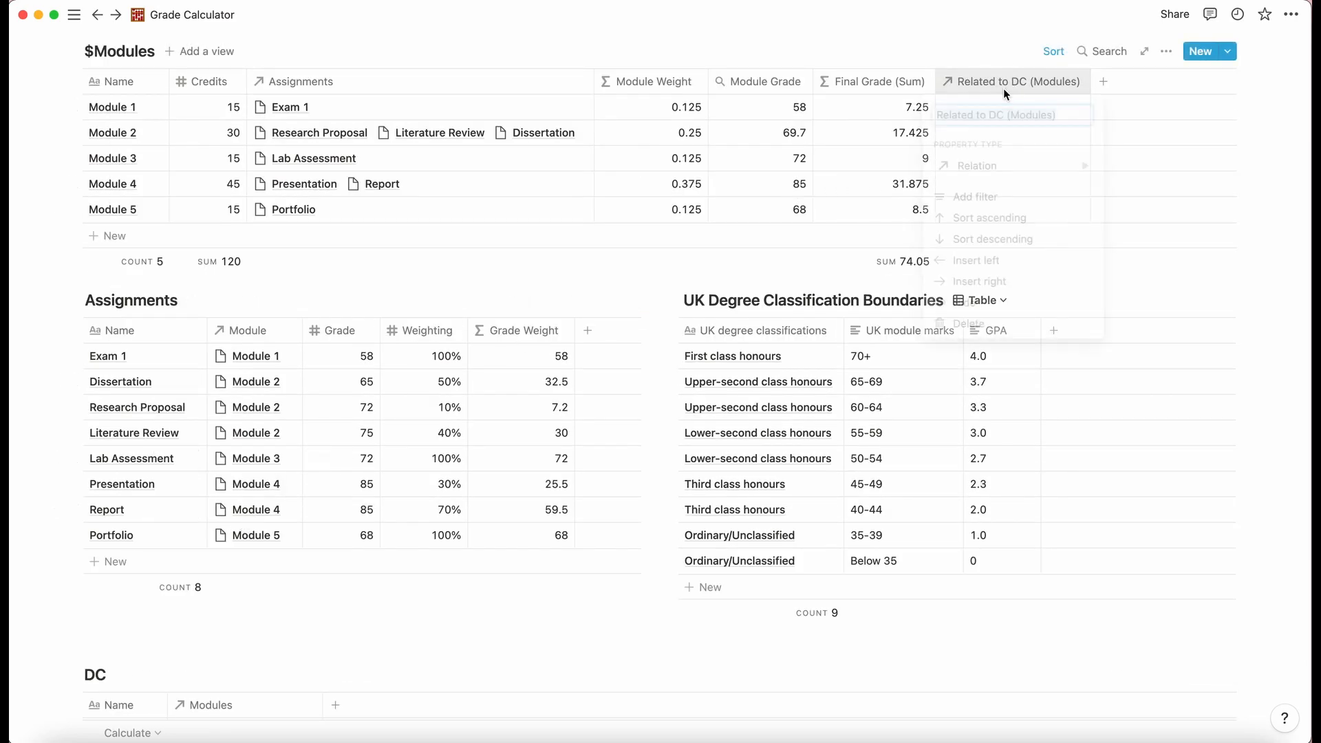
{"action": "type", "text": "-"}
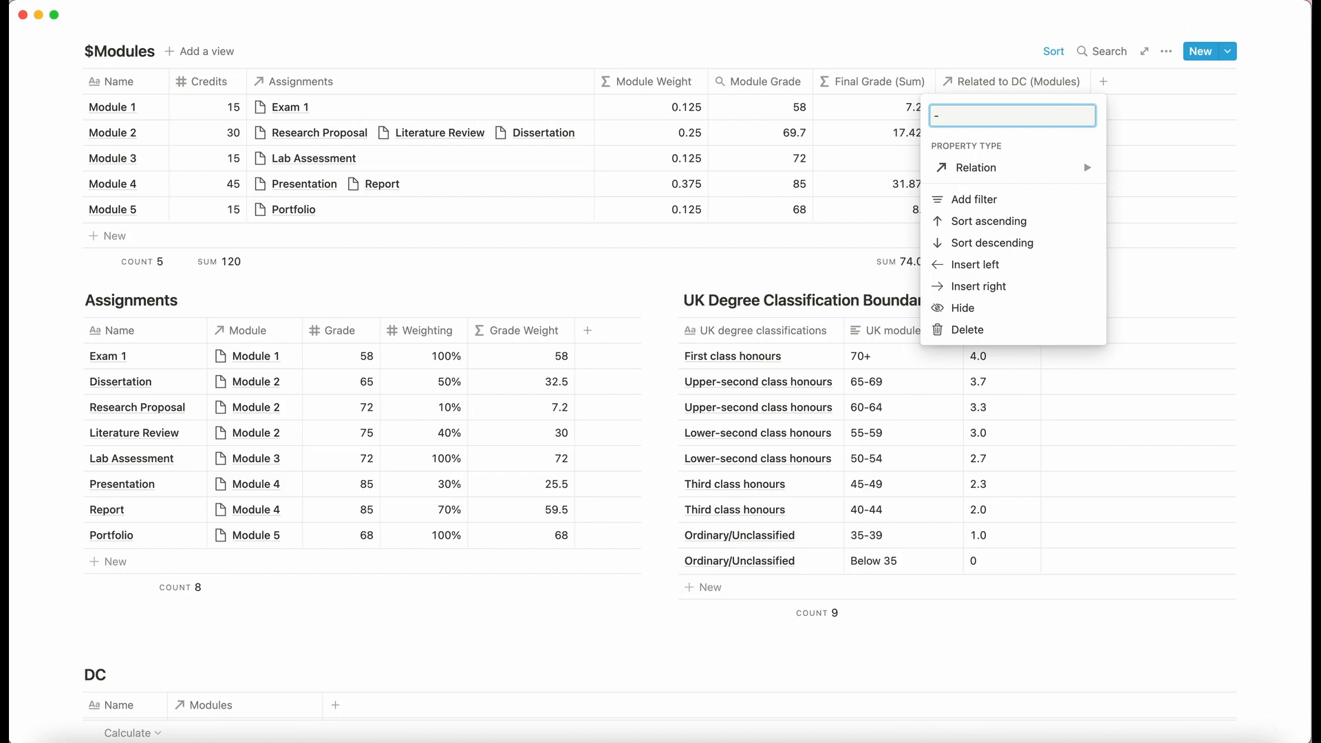
{"action": "key", "text": "Return"}
{"action": "left_click_drag", "start_coordinate": [1091, 81], "coordinate": [1012, 84]}
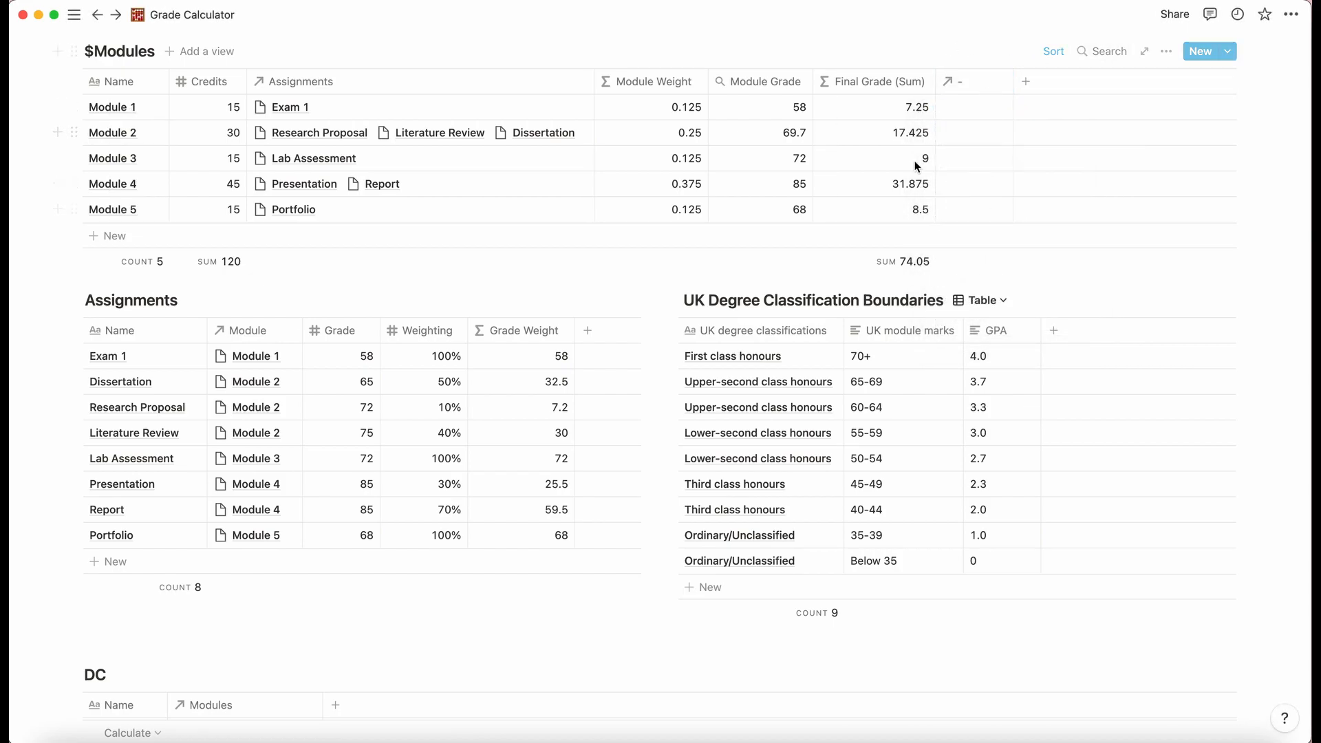
Link Module 1 through Module 5 in the Modules relation of the DC table's first row.
{"action": "scroll", "coordinate": [940, 142], "scroll_direction": "down", "scroll_amount": 3}
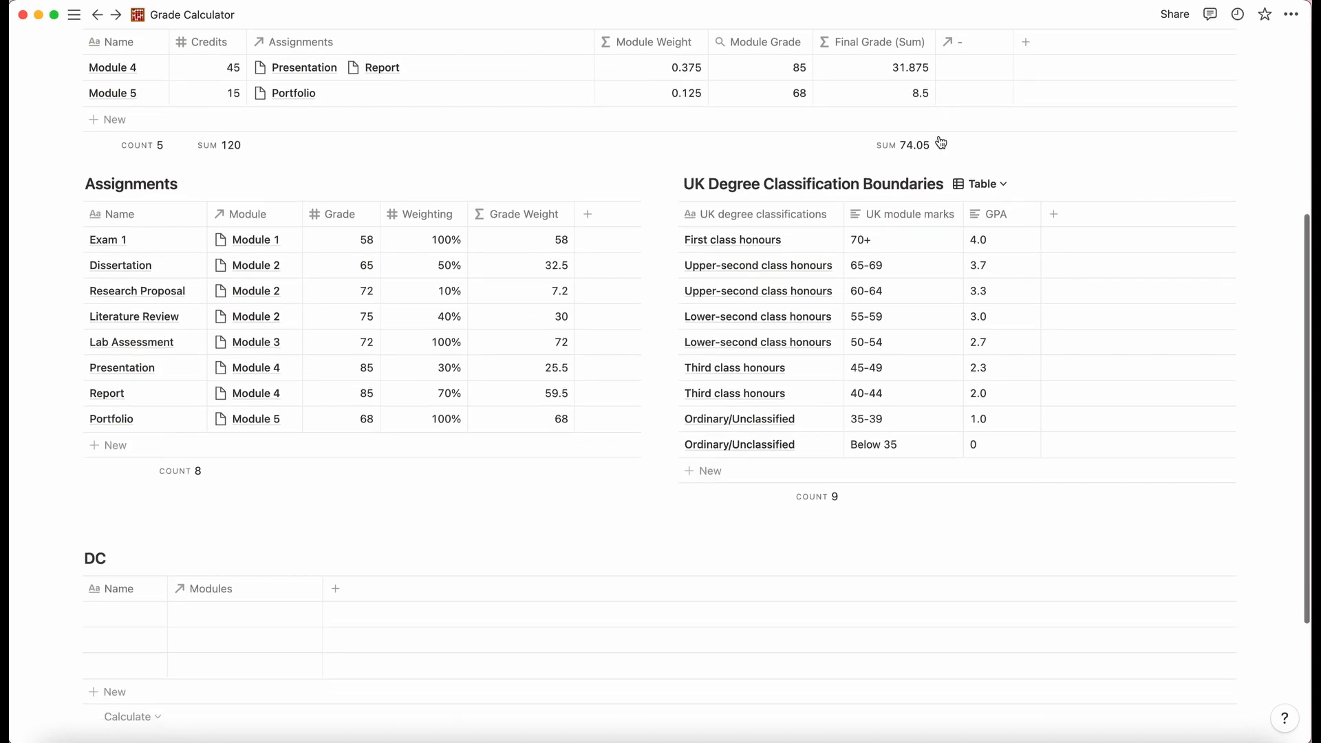
{"action": "left_click", "coordinate": [231, 625]}
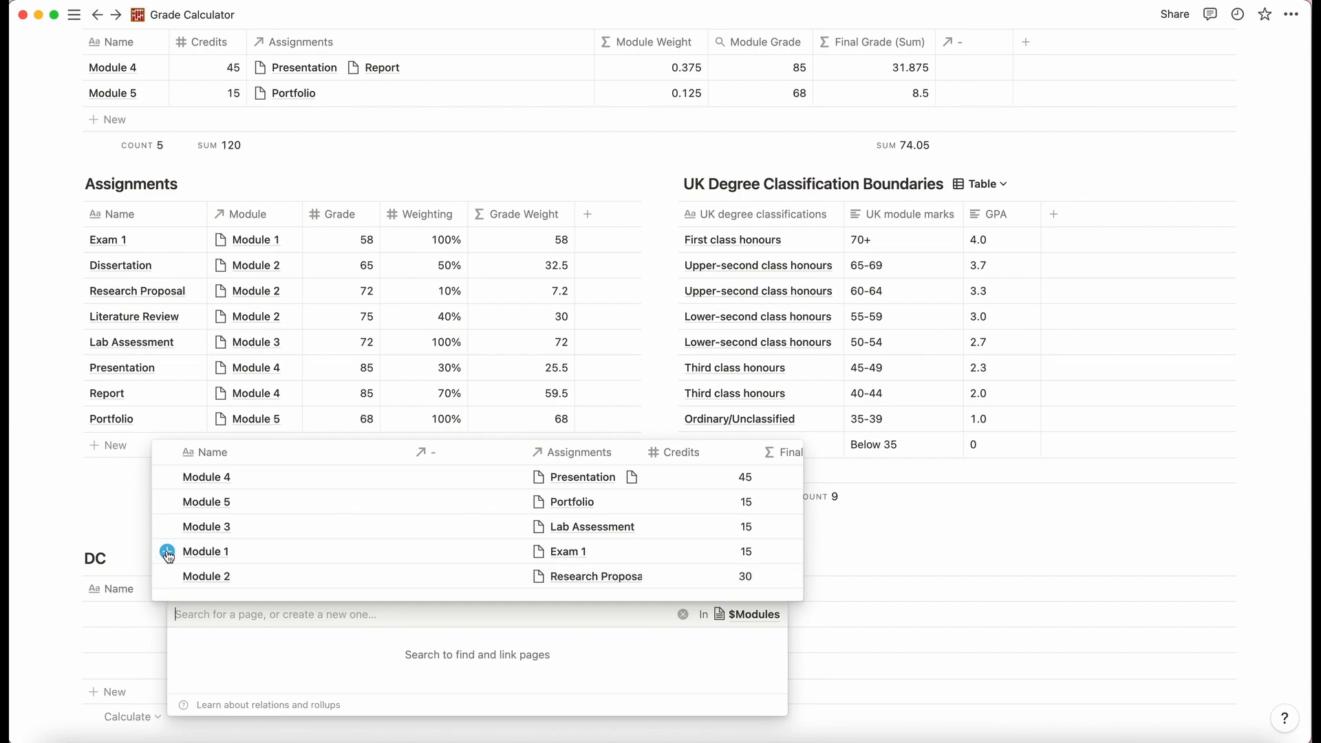
{"action": "left_click", "coordinate": [167, 552]}
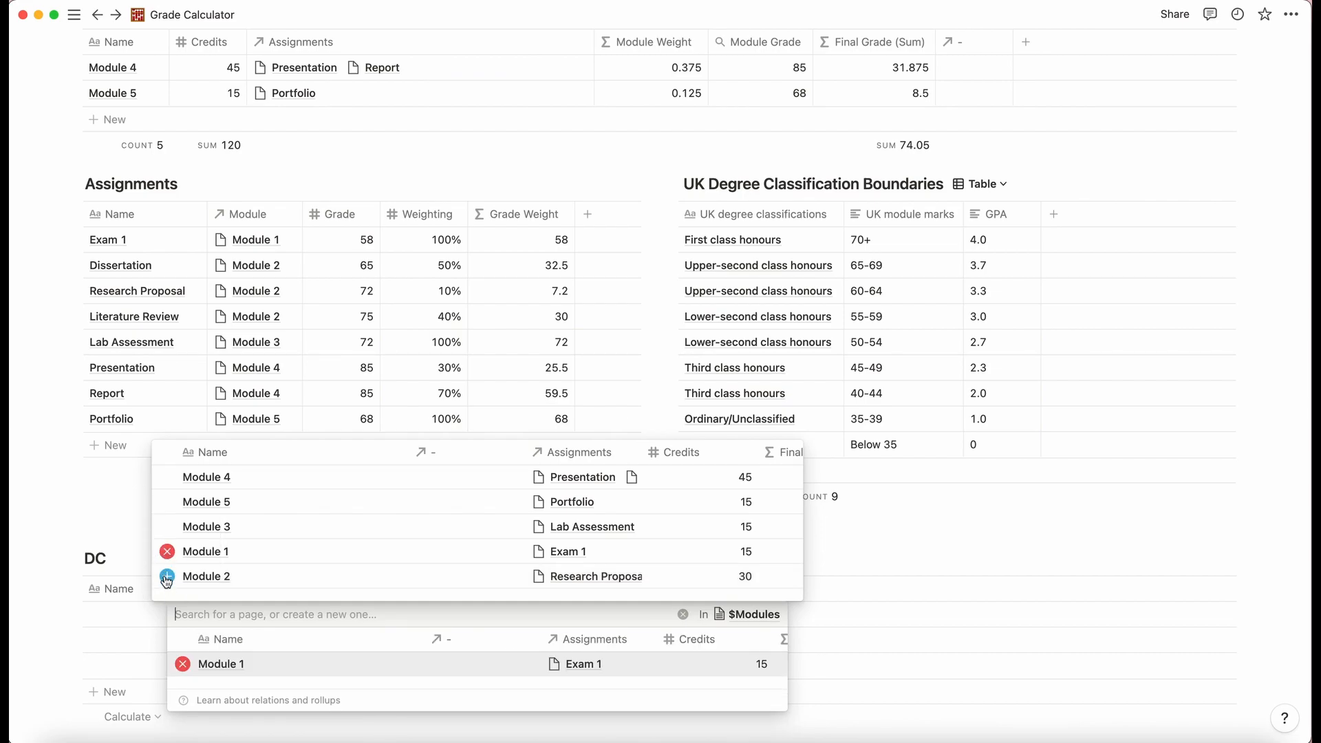
{"action": "left_click", "coordinate": [167, 576]}
{"action": "left_click", "coordinate": [167, 527]}
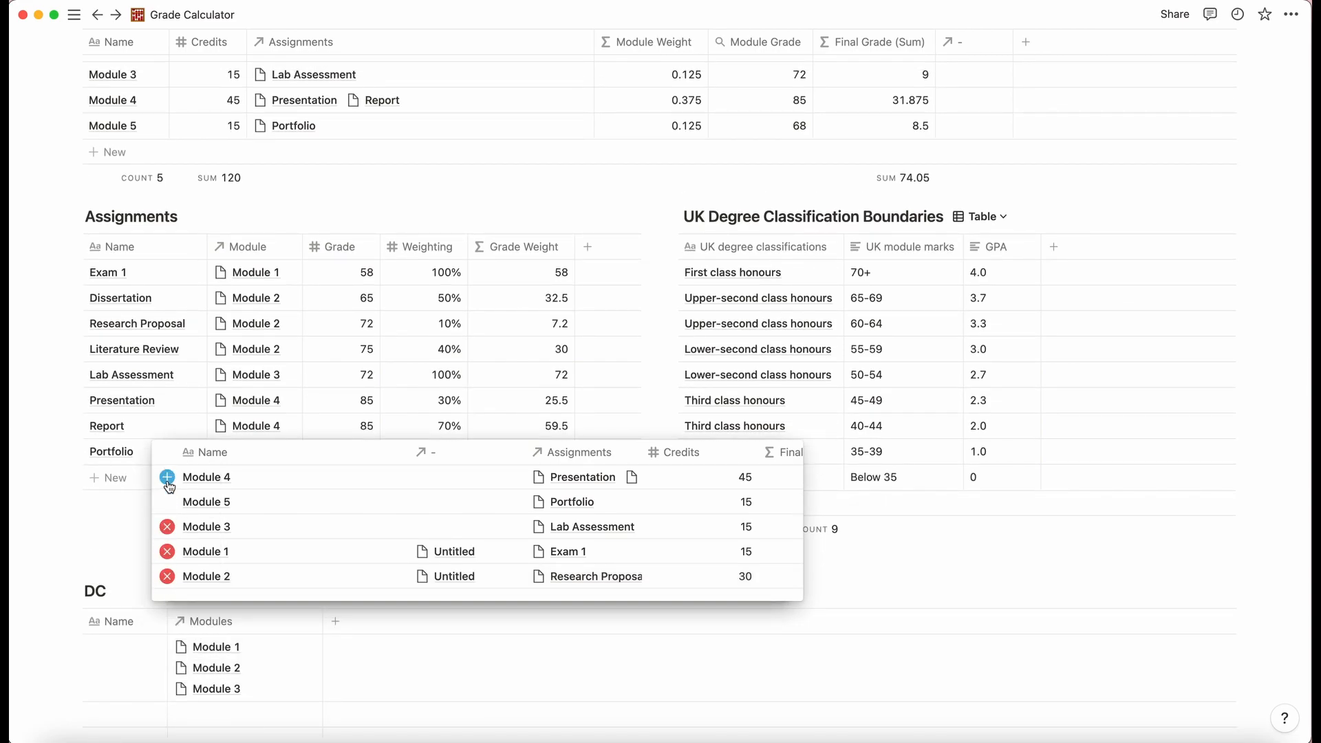
{"action": "left_click", "coordinate": [167, 477]}
{"action": "left_click", "coordinate": [167, 502]}
{"action": "key", "text": "Escape"}
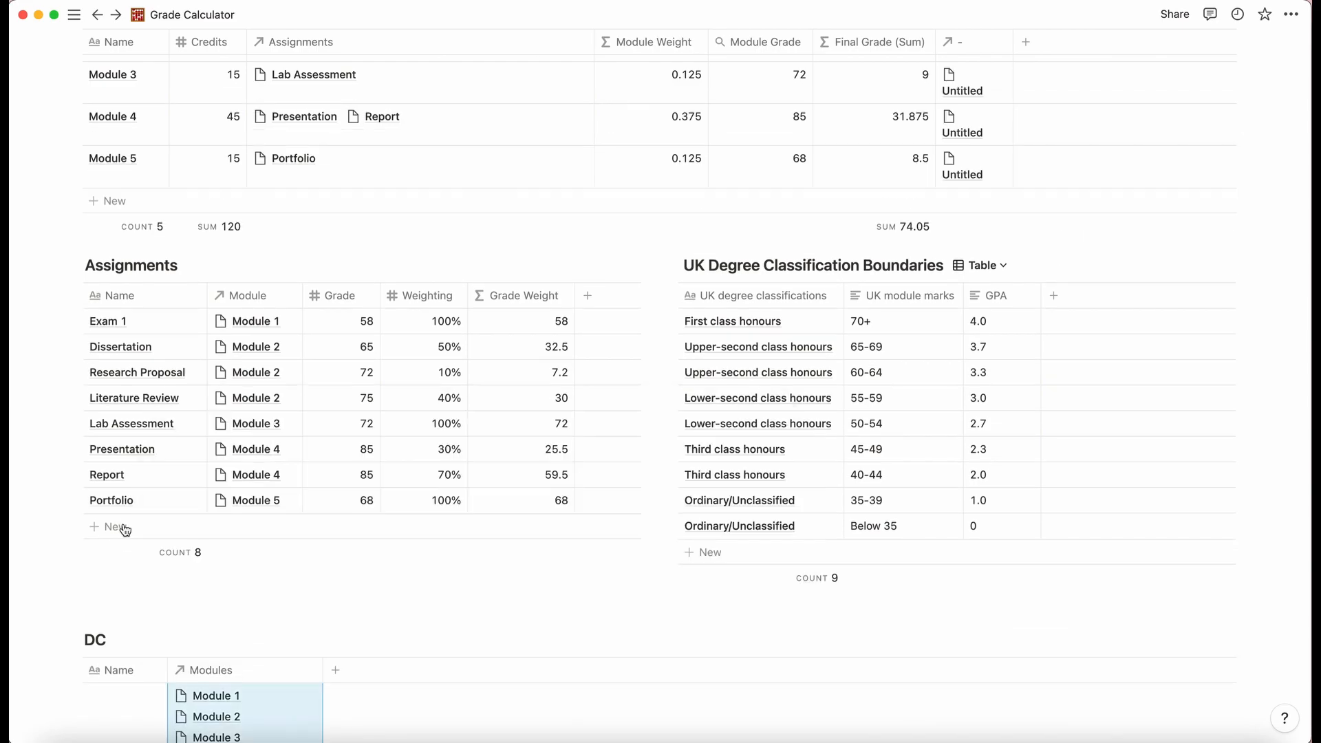
Delete the two empty rows beneath the linked modules in the DC table.
{"action": "scroll", "coordinate": [123, 530], "scroll_direction": "down", "scroll_amount": 4}
{"action": "scroll", "coordinate": [117, 666], "scroll_direction": "down", "scroll_amount": 3}
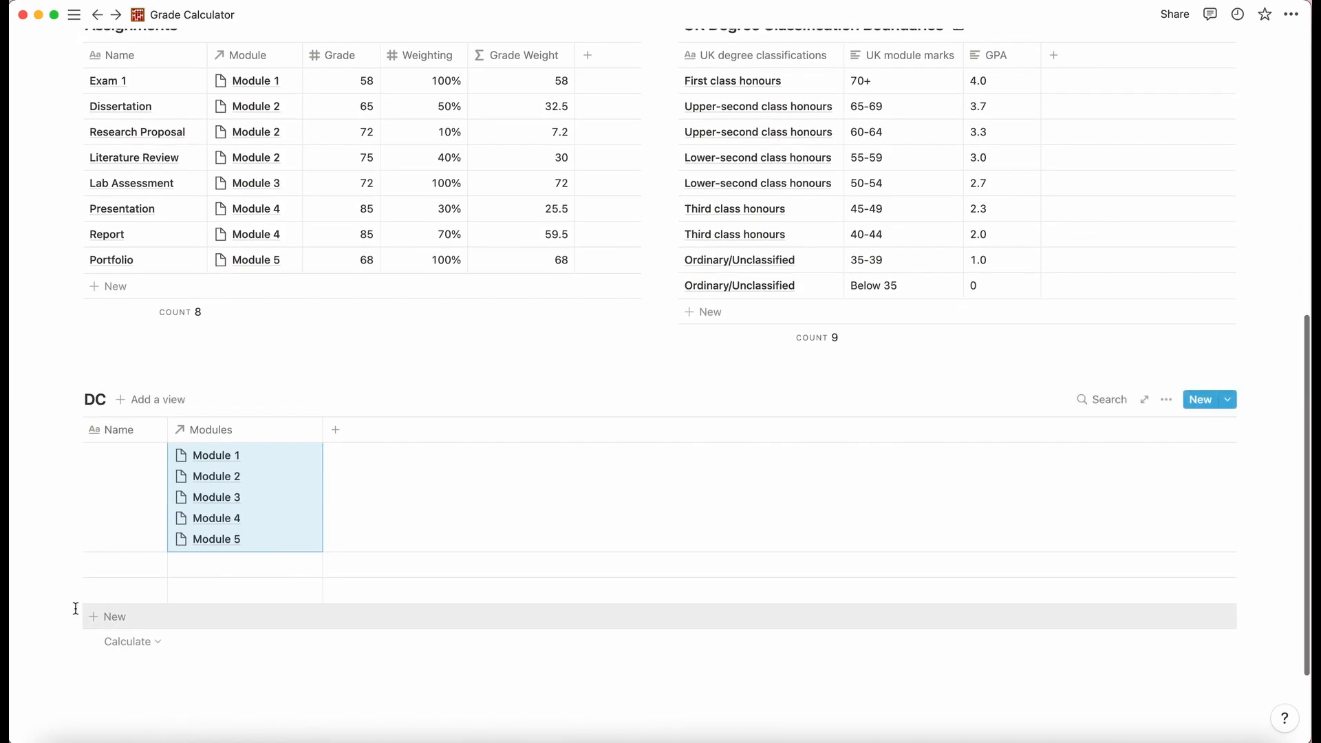
{"action": "left_click_drag", "start_coordinate": [70, 610], "coordinate": [130, 575]}
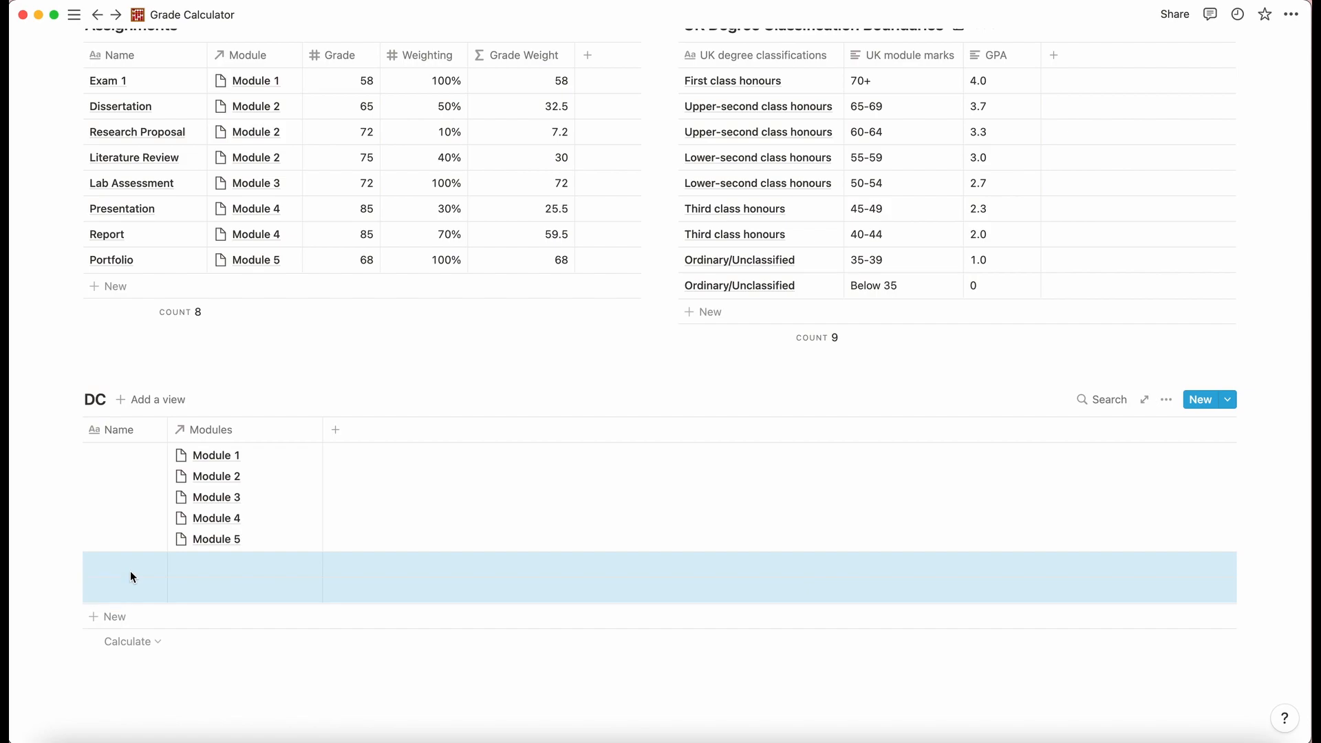
{"action": "key", "text": "BackSpace"}
Turn off cell wrapping in the DC table and narrow its Modules column.
{"action": "left_click", "coordinate": [1166, 400]}
{"action": "left_click", "coordinate": [1278, 647]}
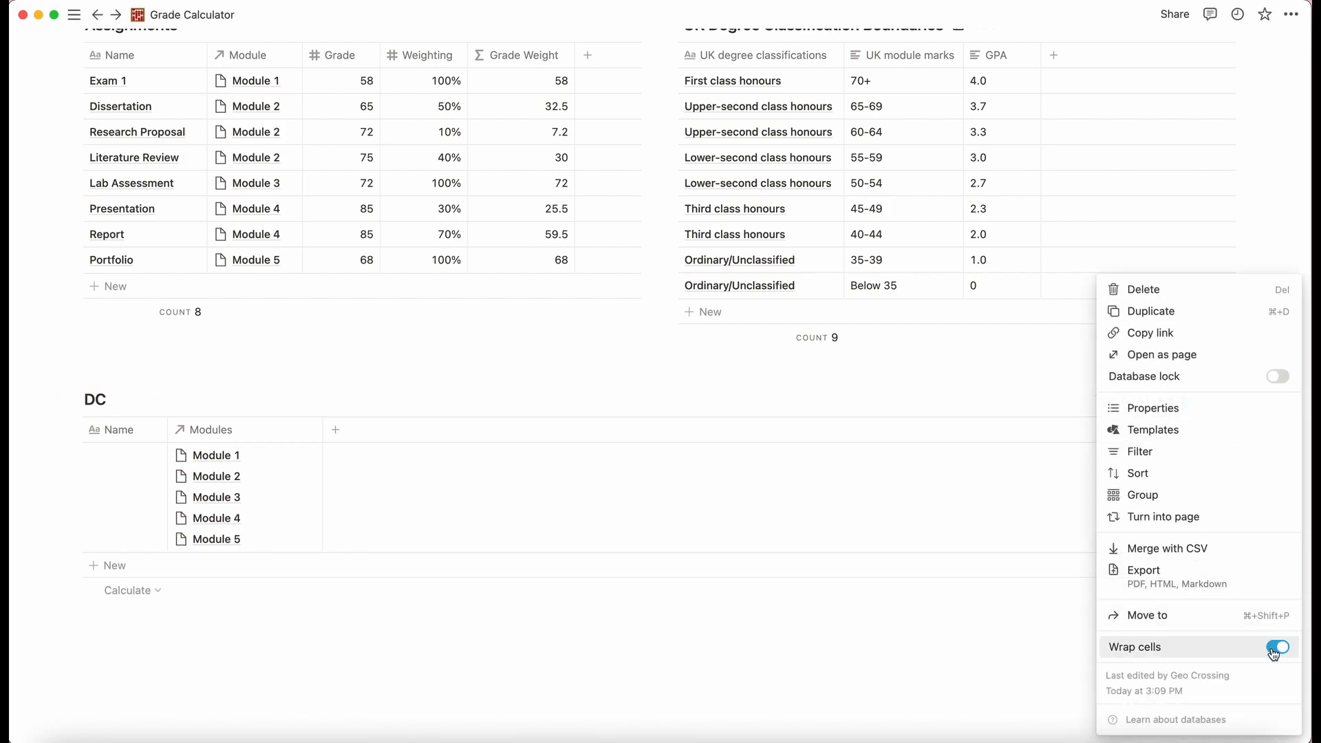
{"action": "left_click", "coordinate": [706, 588]}
{"action": "left_click_drag", "start_coordinate": [322, 433], "coordinate": [213, 433]}
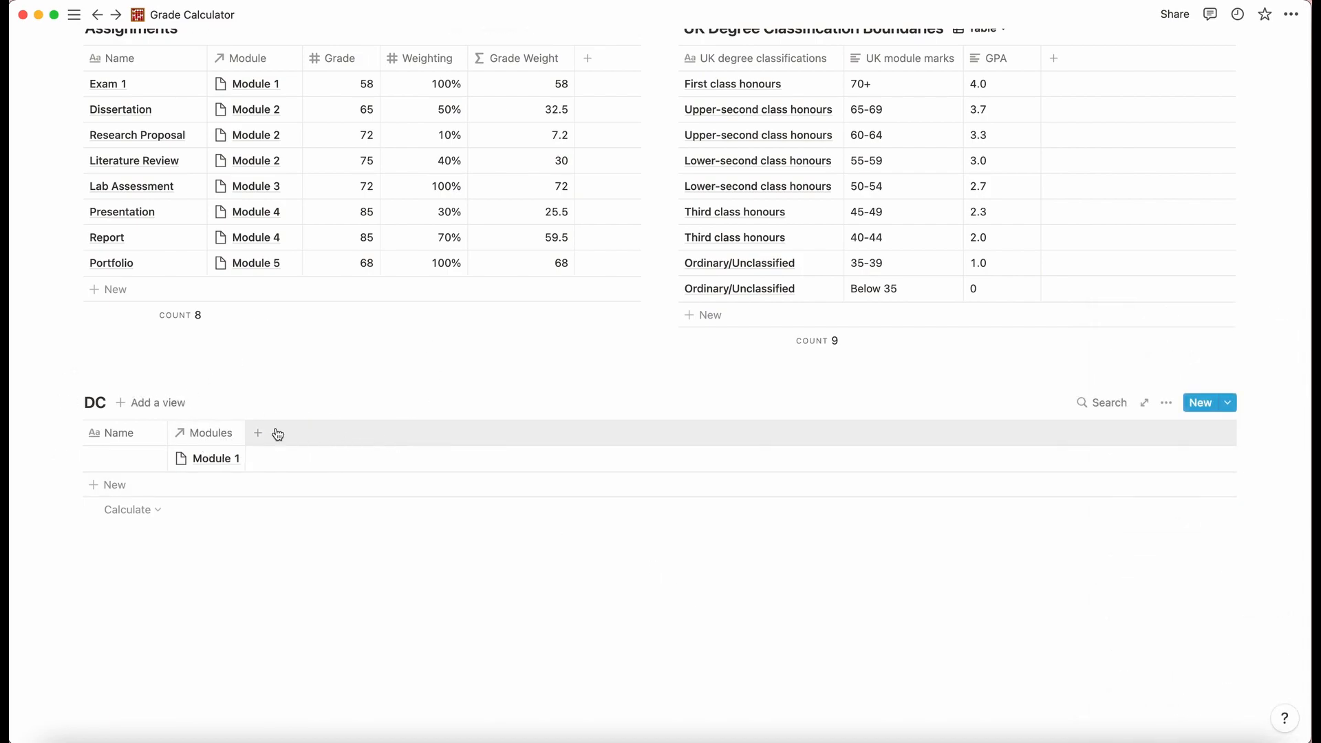
{"action": "left_click_drag", "start_coordinate": [245, 432], "coordinate": [165, 440]}
{"action": "scroll", "coordinate": [316, 263], "scroll_direction": "up", "scroll_amount": 8}
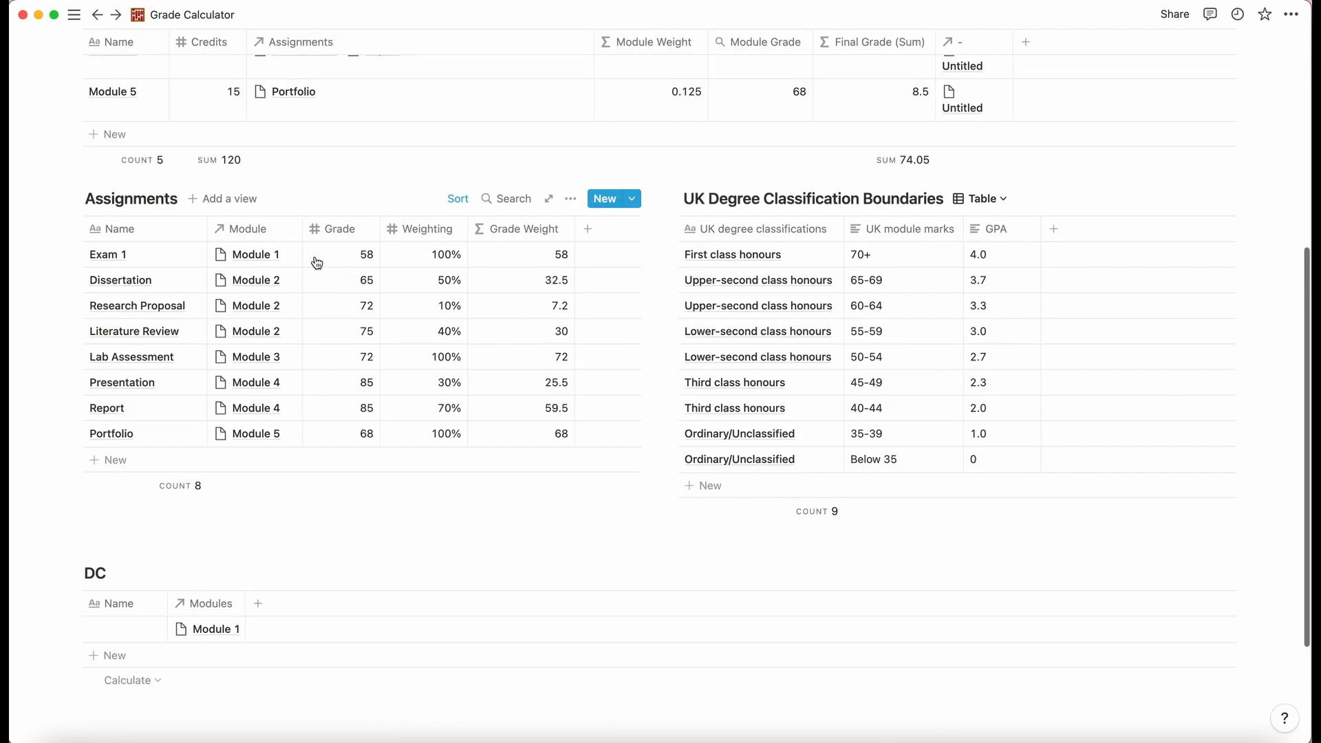
Add a rollup column named Sum to the DC table.
{"action": "scroll", "coordinate": [315, 257], "scroll_direction": "down", "scroll_amount": 8}
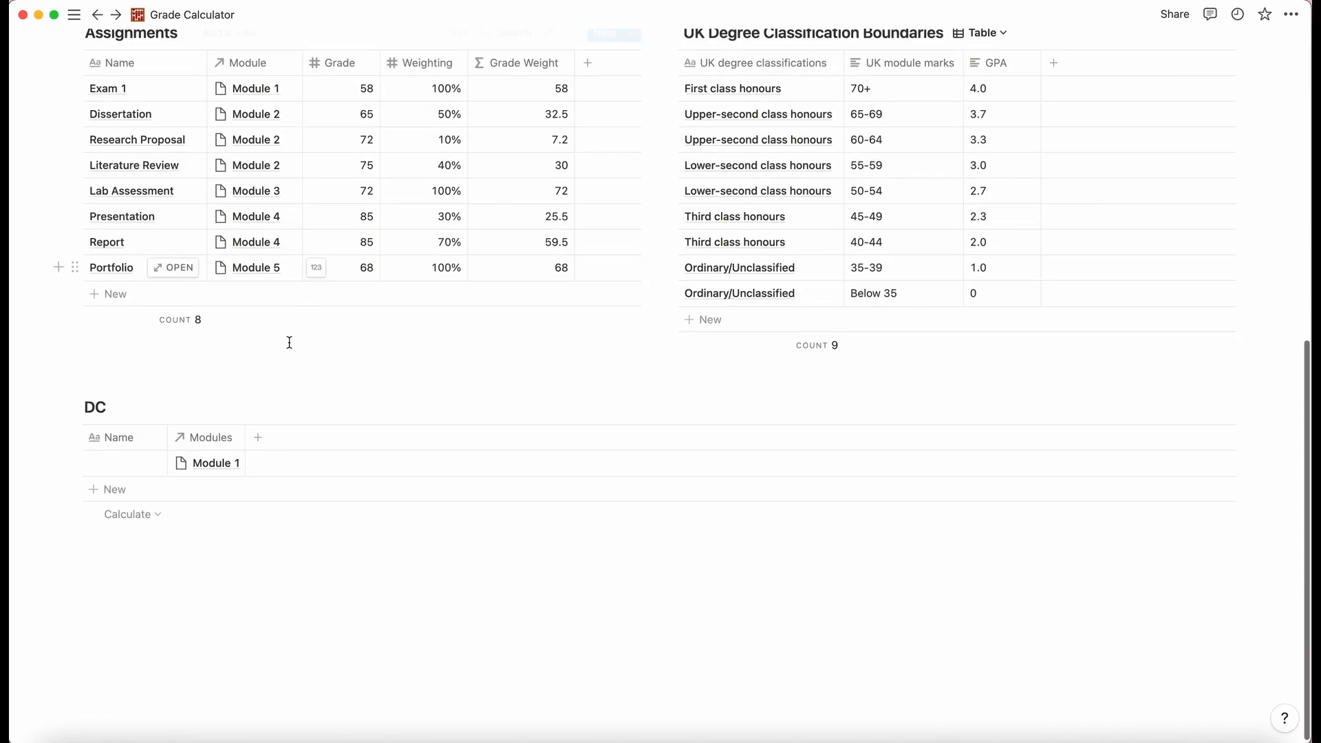
{"action": "left_click", "coordinate": [285, 443]}
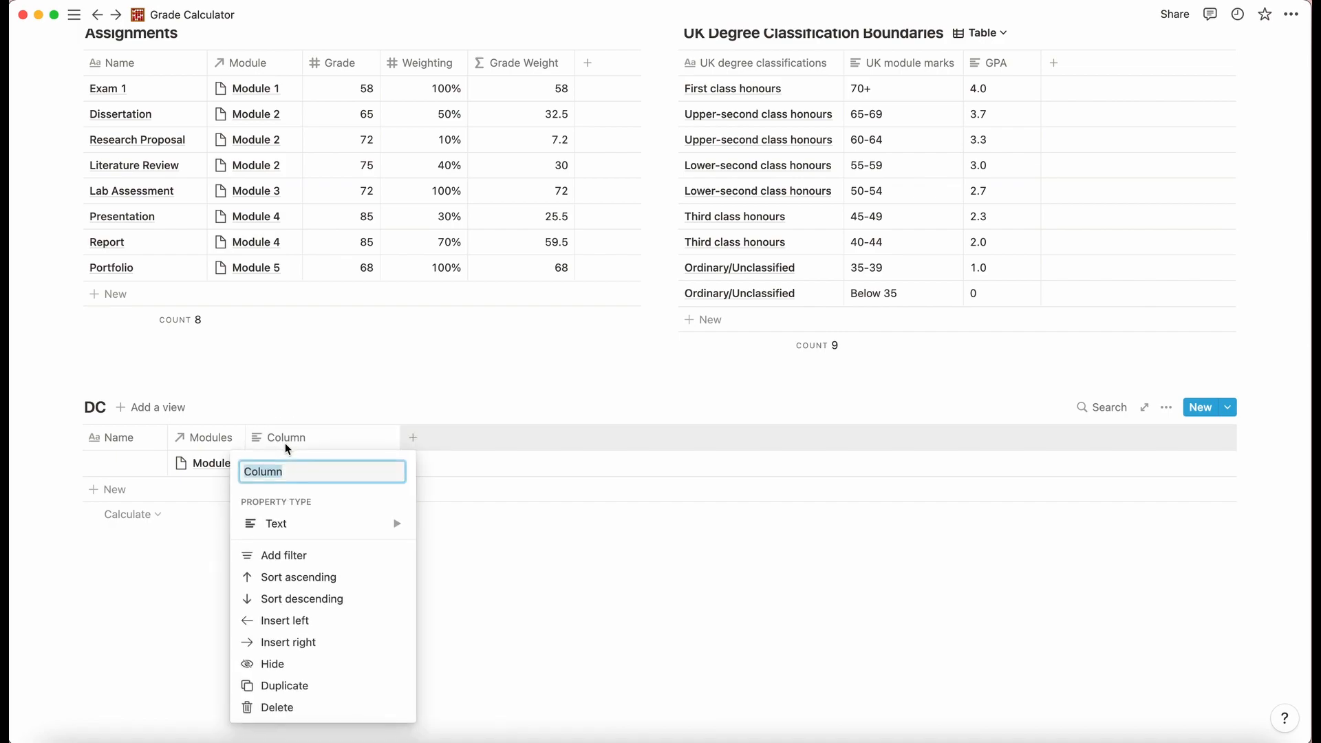
{"action": "mouse_move", "coordinate": [396, 531]}
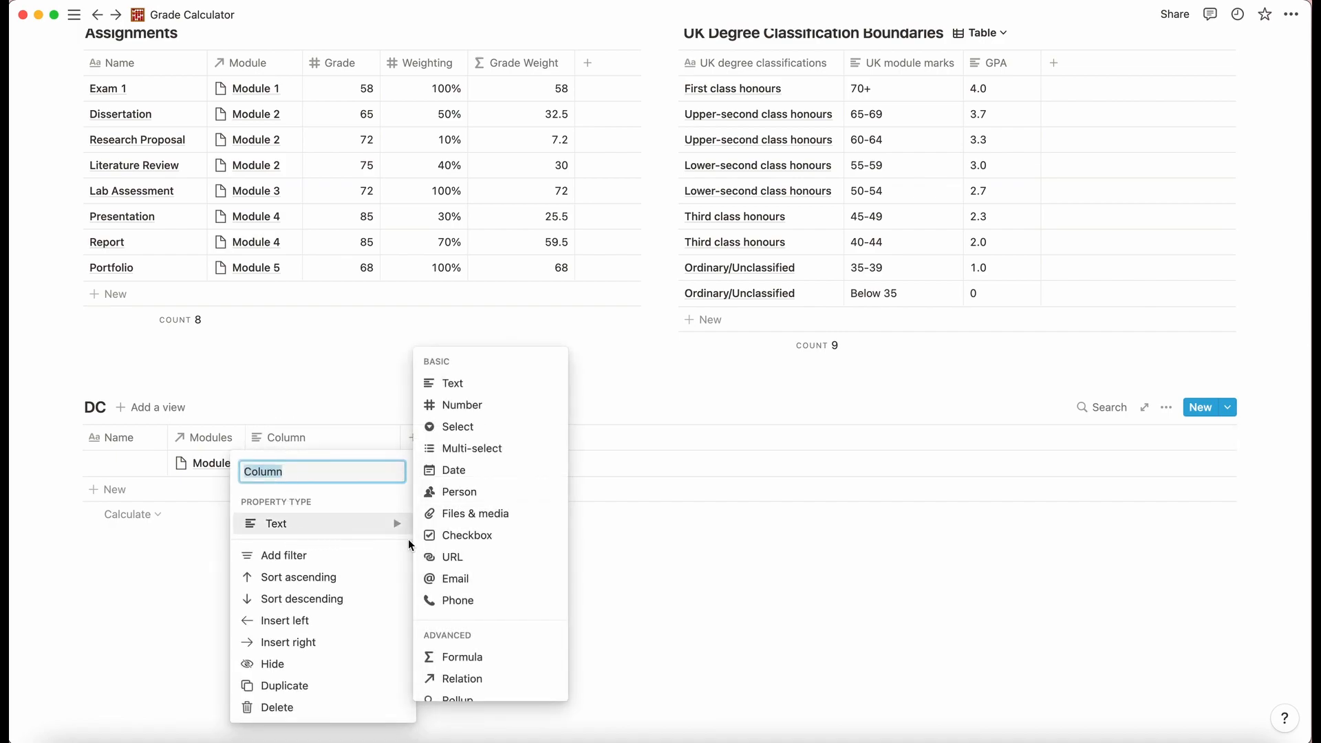
{"action": "scroll", "coordinate": [457, 688], "scroll_direction": "down", "scroll_amount": 1}
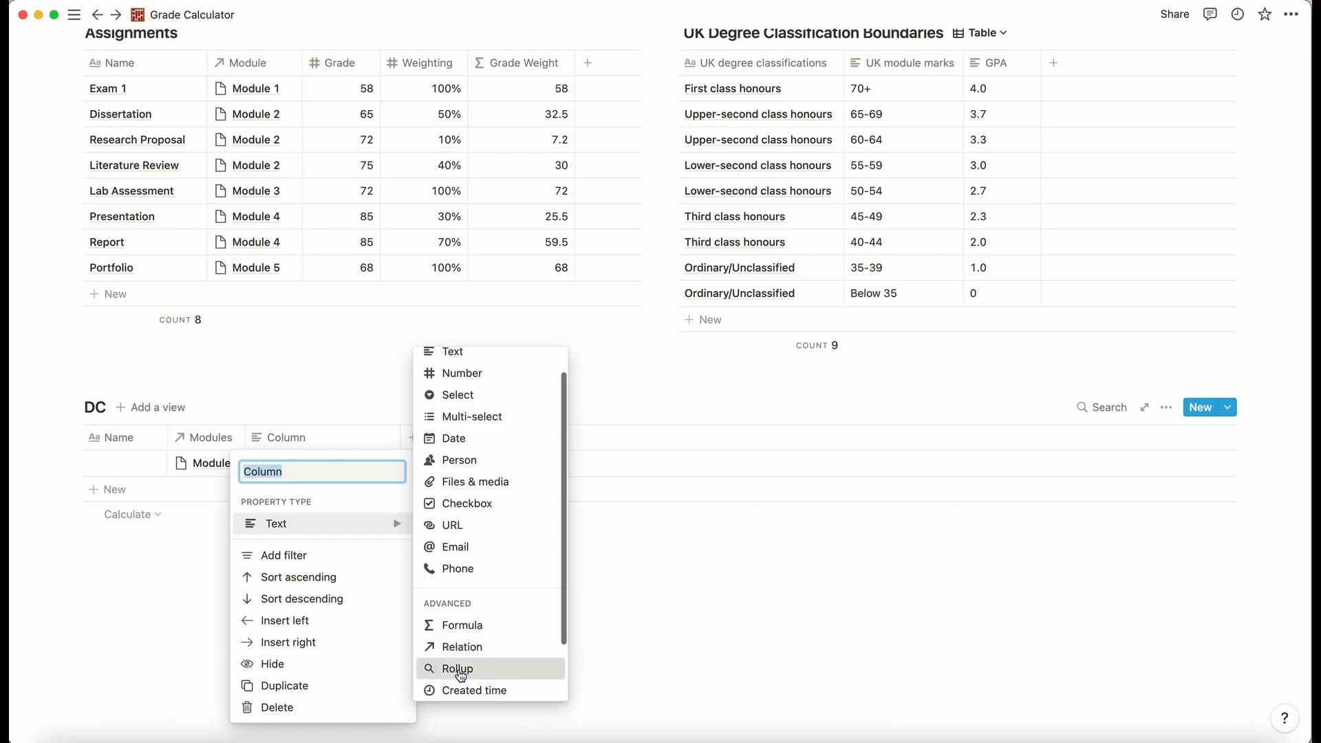
{"action": "left_click", "coordinate": [457, 668]}
{"action": "left_click", "coordinate": [352, 449]}
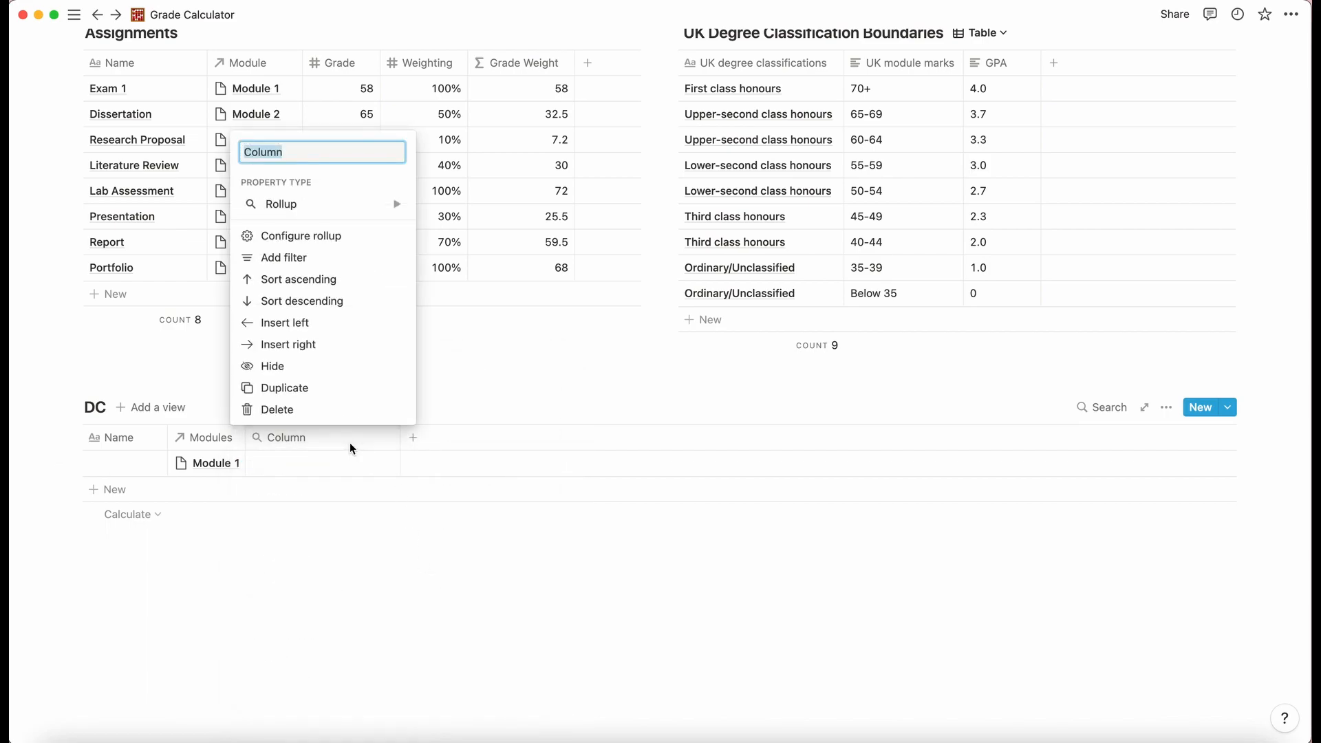
{"action": "type", "text": "S"}
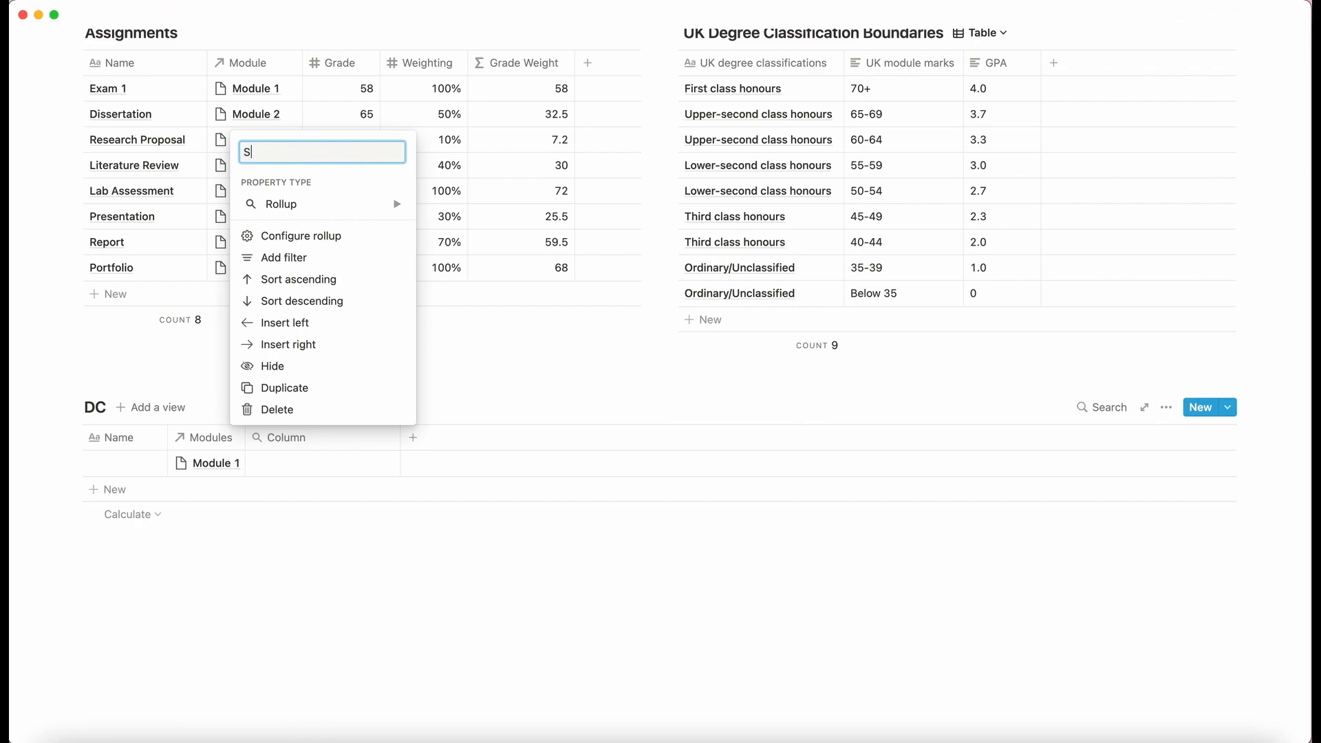
{"action": "type", "text": "um"}
{"action": "key", "text": "Return"}
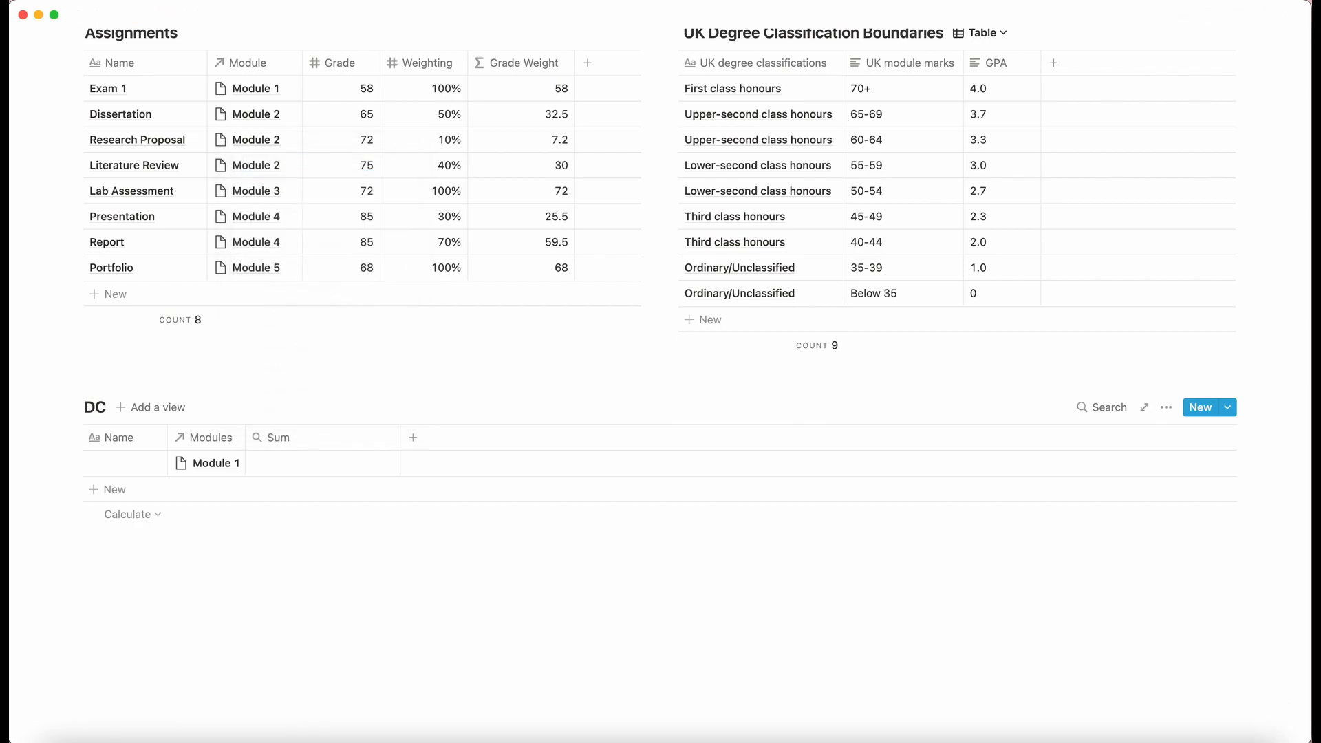
Widen the "-" column in the $Modules table slightly so its linked entries fit on one line.
{"action": "scroll", "coordinate": [407, 448], "scroll_direction": "up", "scroll_amount": 5}
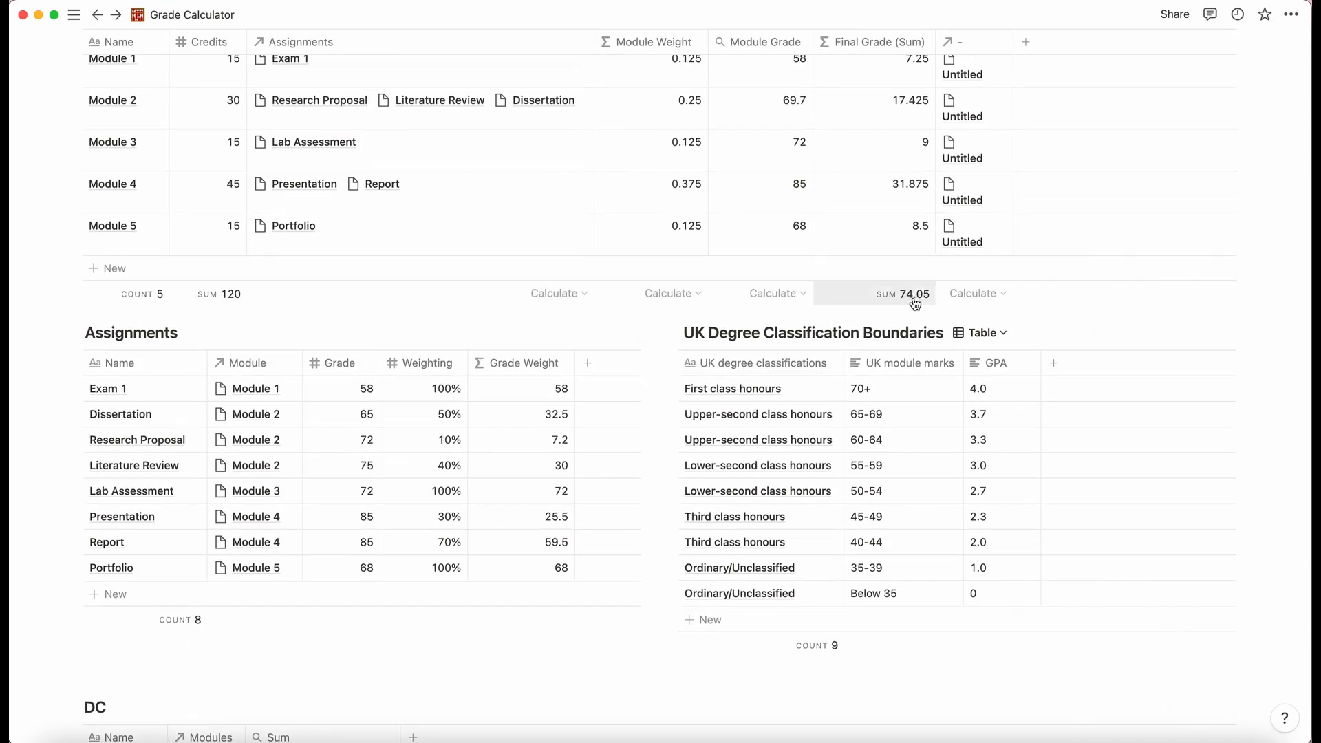
{"action": "scroll", "coordinate": [908, 320], "scroll_direction": "up", "scroll_amount": 3}
{"action": "mouse_move", "coordinate": [1012, 133]}
{"action": "left_mouse_down"}
{"action": "mouse_move", "coordinate": [1050, 130]}
{"action": "mouse_move", "coordinate": [1019, 130]}
{"action": "left_mouse_up"}
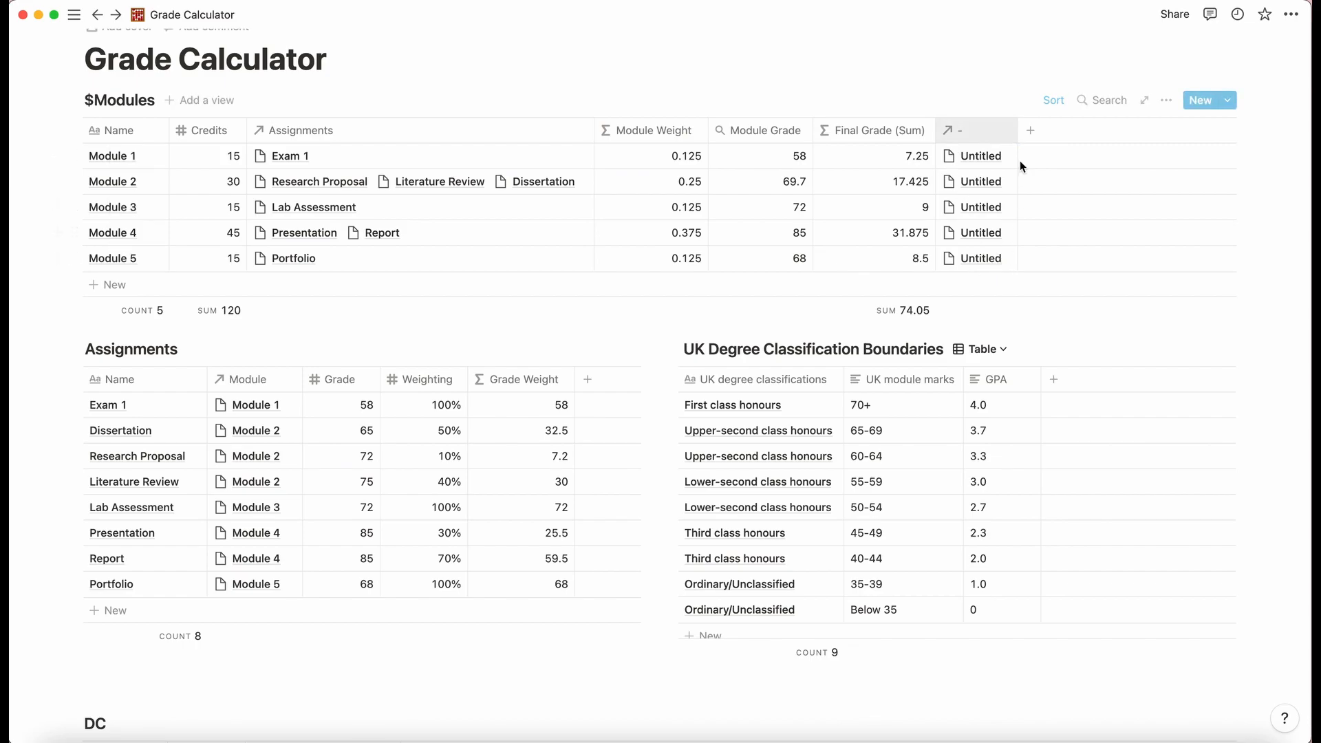
Set the relation of the DC table's Sum rollup to Modules.
{"action": "scroll", "coordinate": [967, 222], "scroll_direction": "down", "scroll_amount": 4}
{"action": "scroll", "coordinate": [966, 222], "scroll_direction": "down", "scroll_amount": 3}
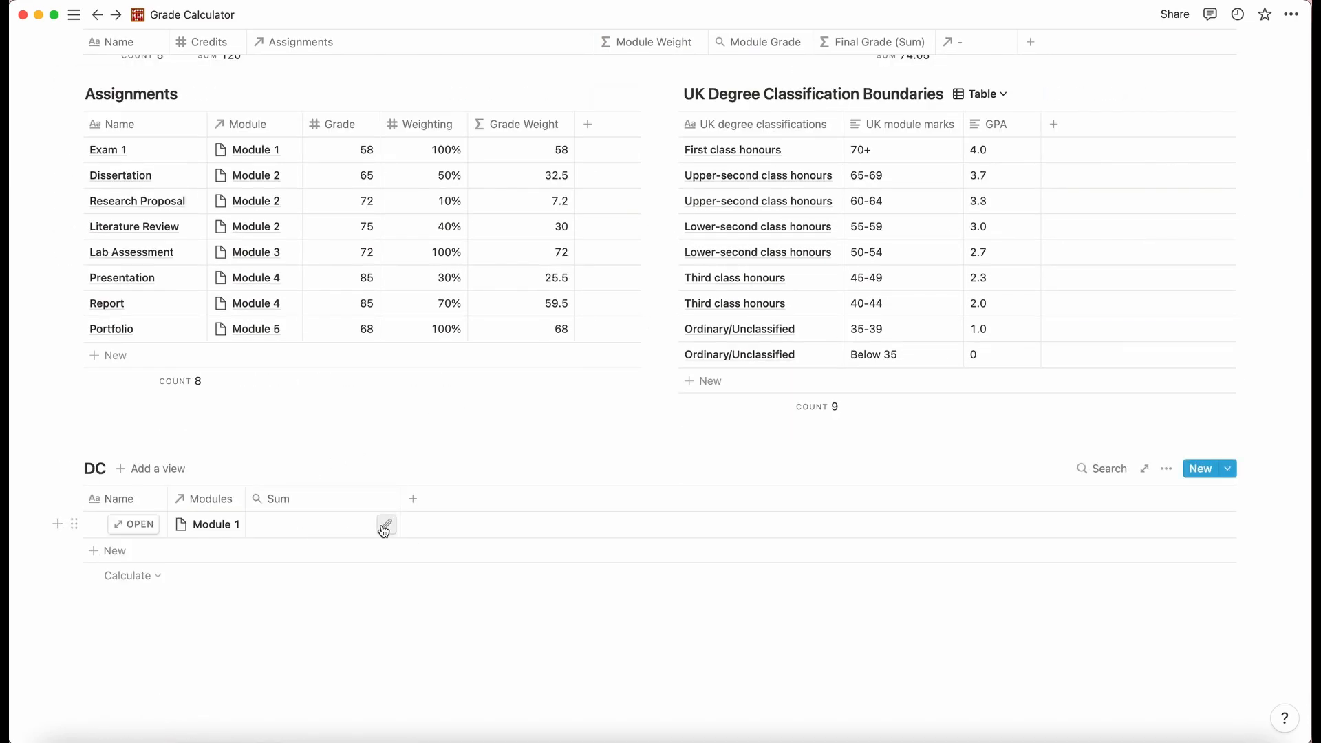
{"action": "left_click", "coordinate": [385, 525]}
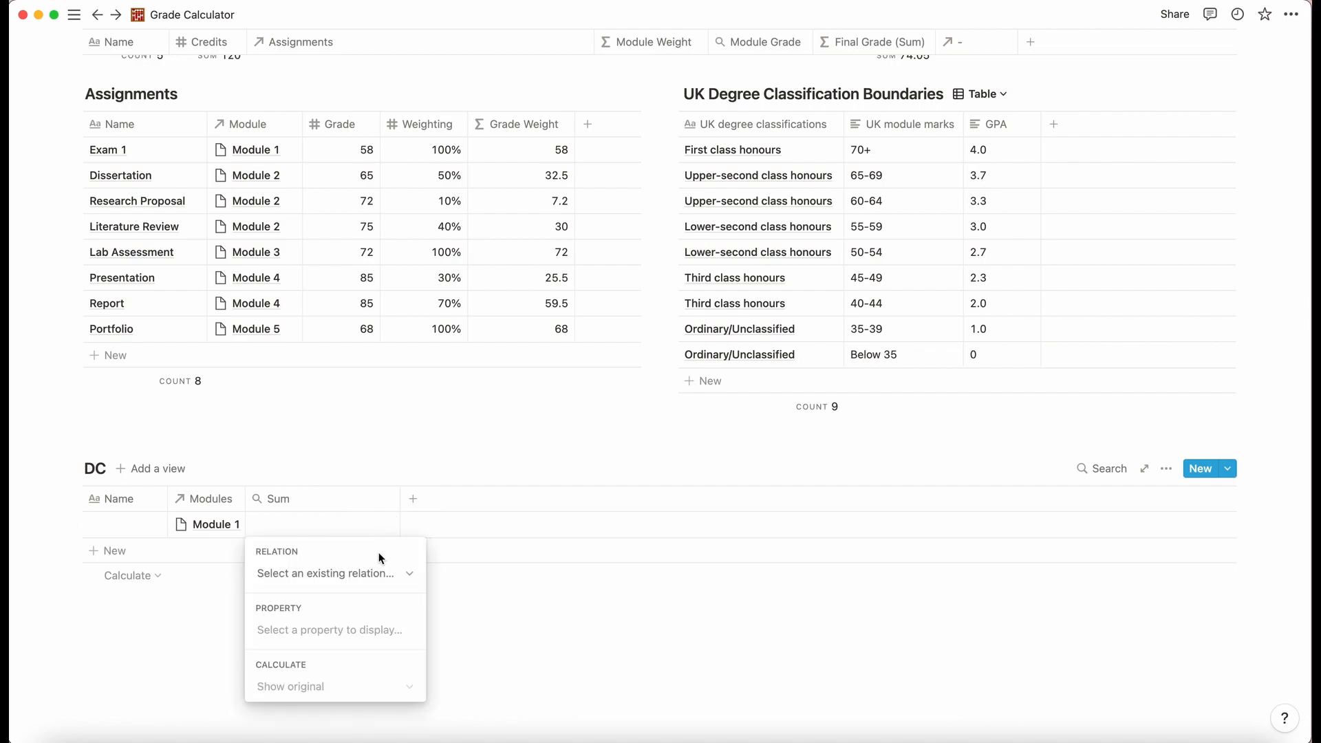
{"action": "left_click", "coordinate": [377, 572]}
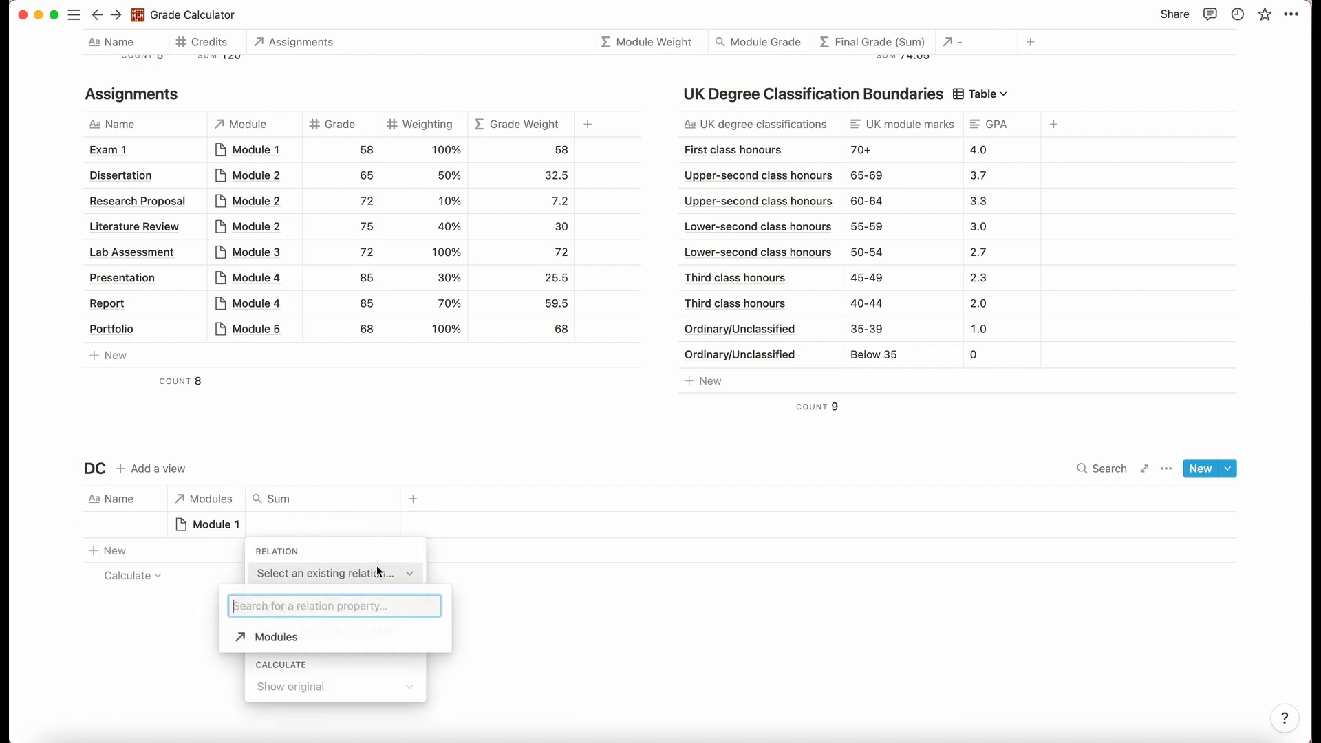
{"action": "left_click", "coordinate": [348, 635]}
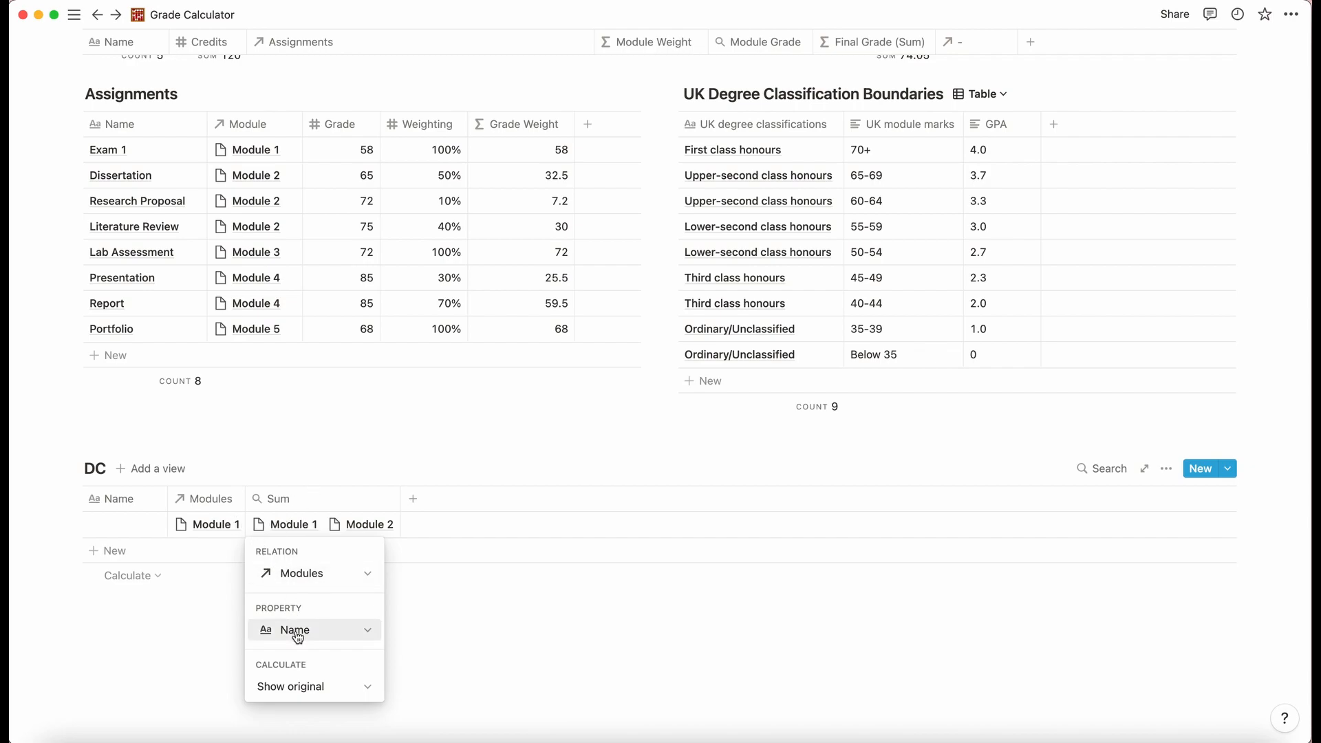
{"action": "left_click", "coordinate": [312, 505]}
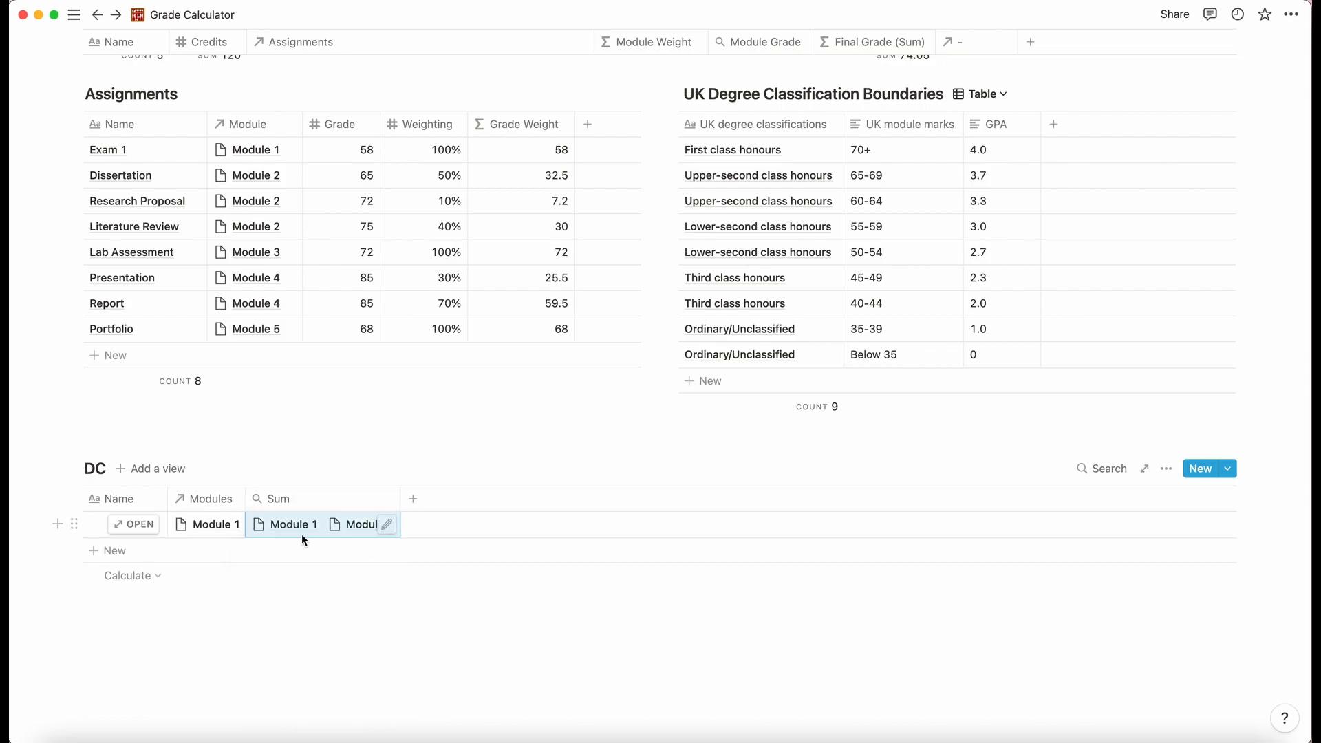
Set the Sum rollup's property to Final Grade (Sum) and widen the Sum column to show every value.
{"action": "scroll", "coordinate": [257, 526], "scroll_direction": "up", "scroll_amount": 3}
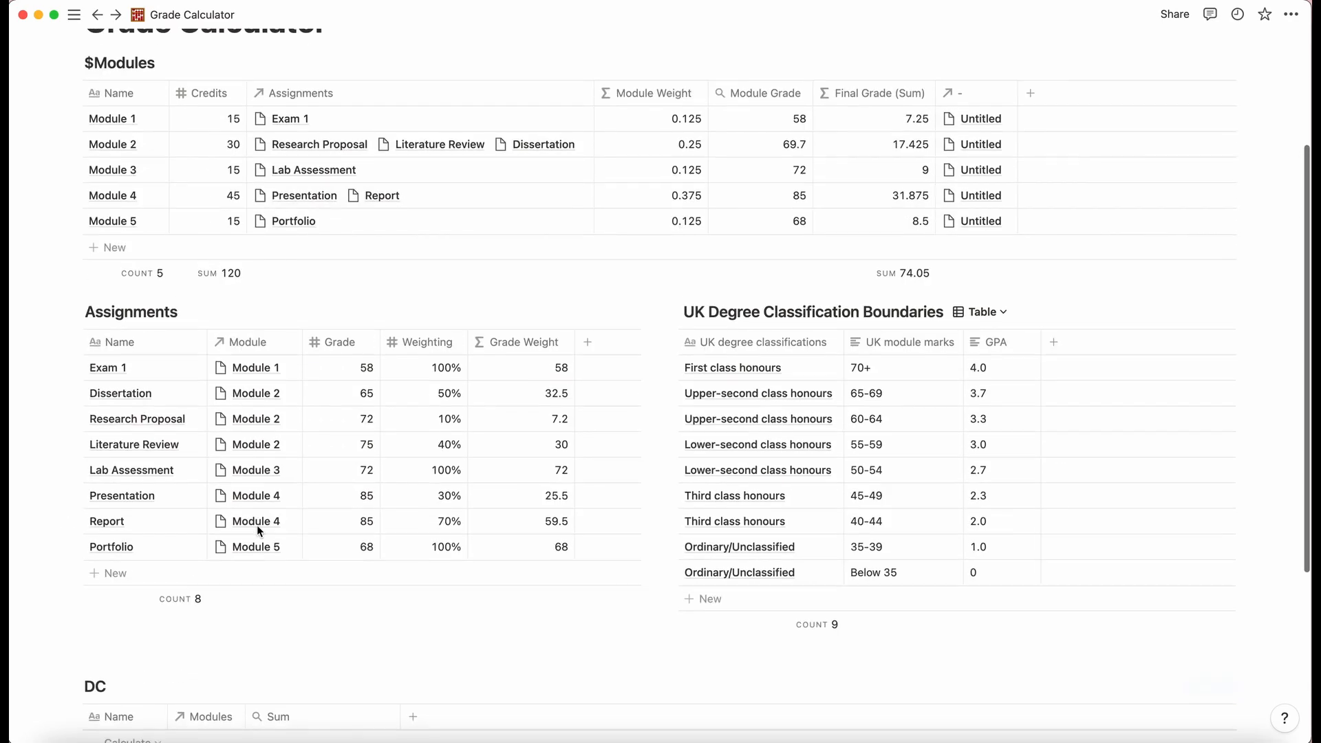
{"action": "scroll", "coordinate": [258, 525], "scroll_direction": "up", "scroll_amount": 2}
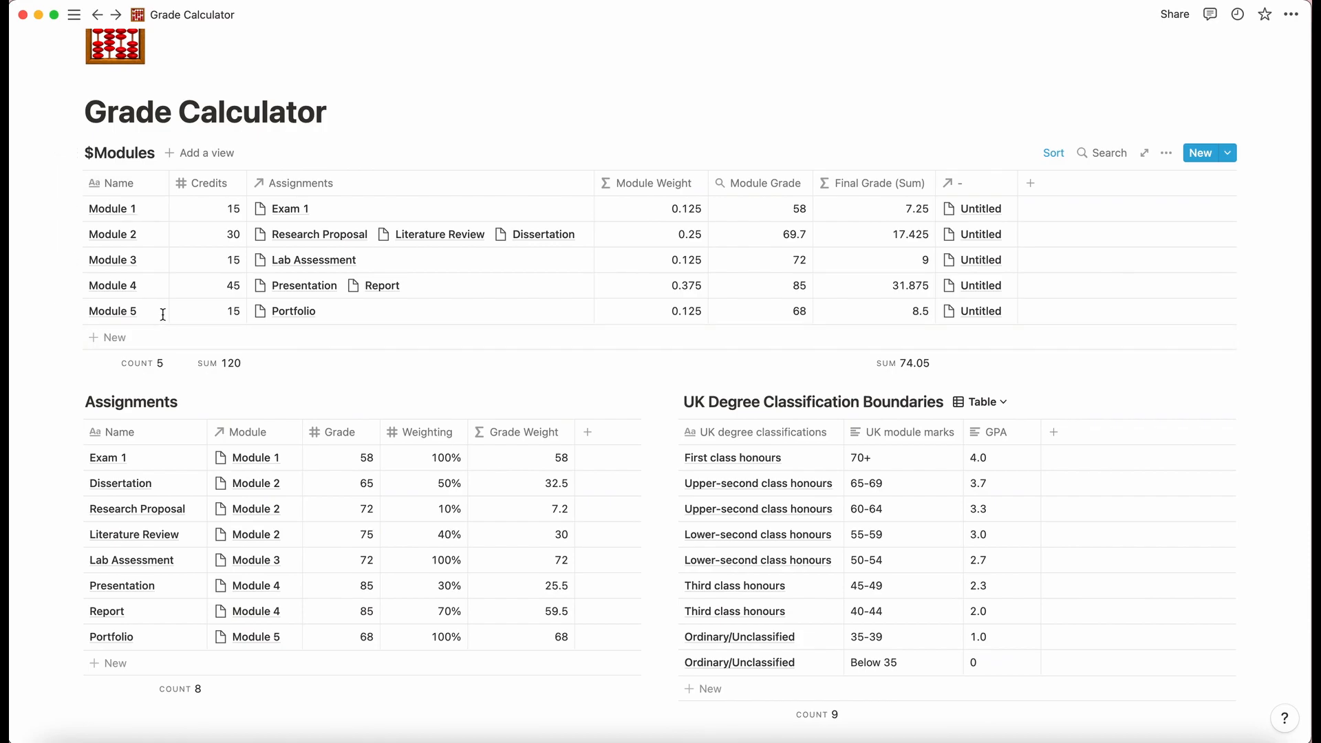
{"action": "scroll", "coordinate": [165, 321], "scroll_direction": "down", "scroll_amount": 5}
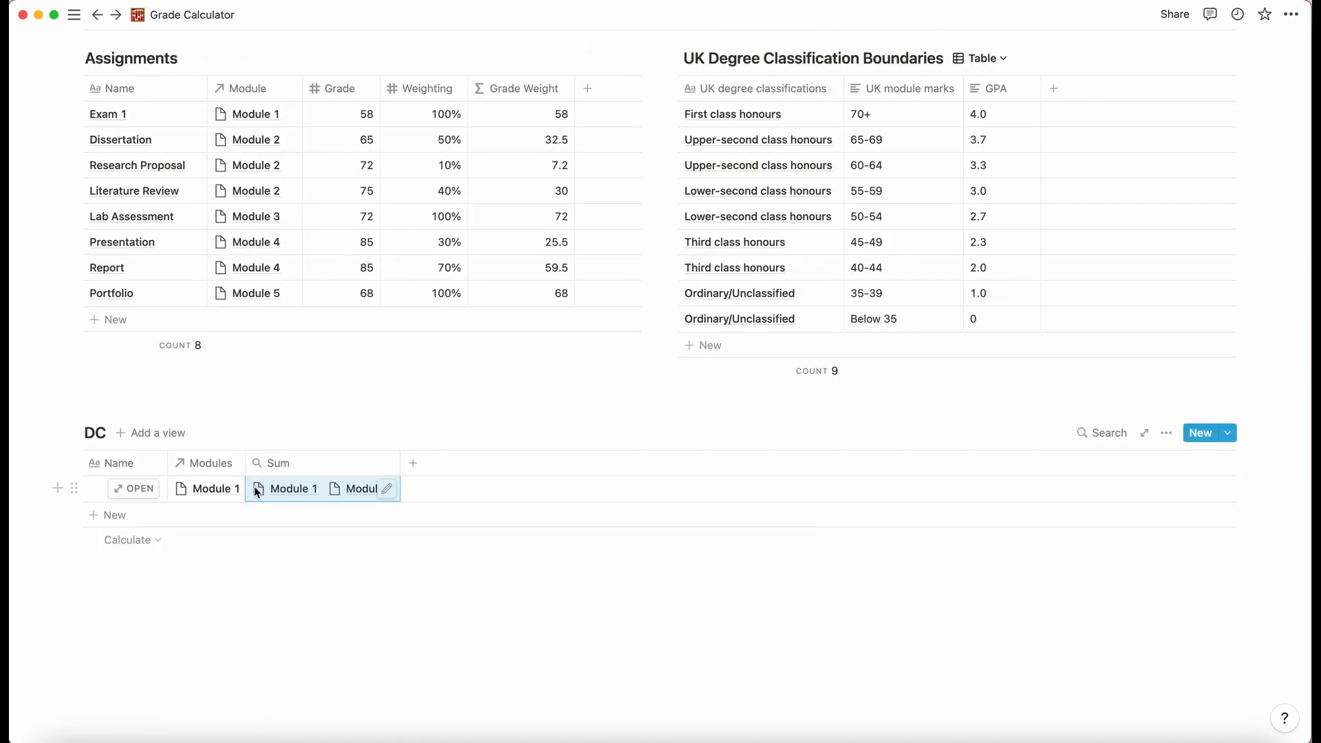
{"action": "mouse_move", "coordinate": [246, 463]}
{"action": "left_mouse_down"}
{"action": "mouse_move", "coordinate": [394, 471]}
{"action": "mouse_move", "coordinate": [230, 478]}
{"action": "mouse_move", "coordinate": [246, 475]}
{"action": "left_mouse_up"}
{"action": "left_click", "coordinate": [391, 493]}
{"action": "left_click", "coordinate": [350, 597]}
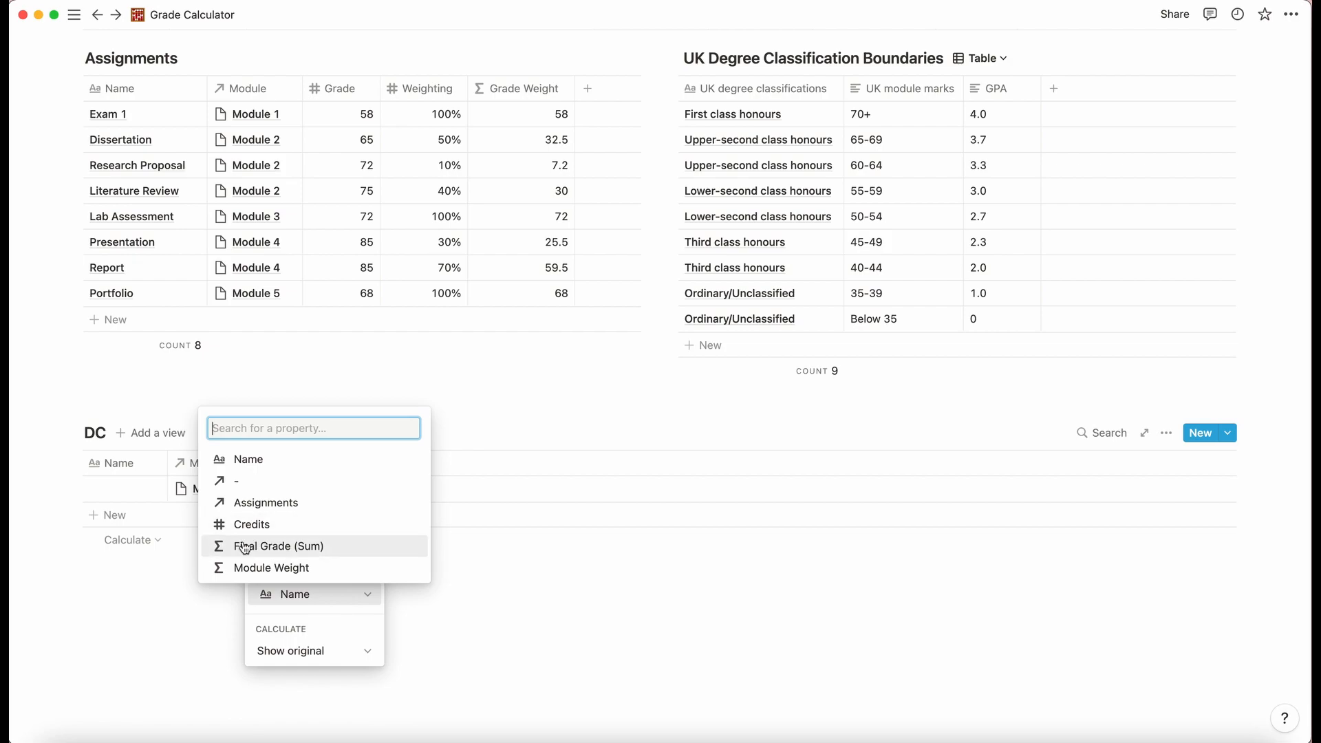
{"action": "left_click", "coordinate": [326, 547]}
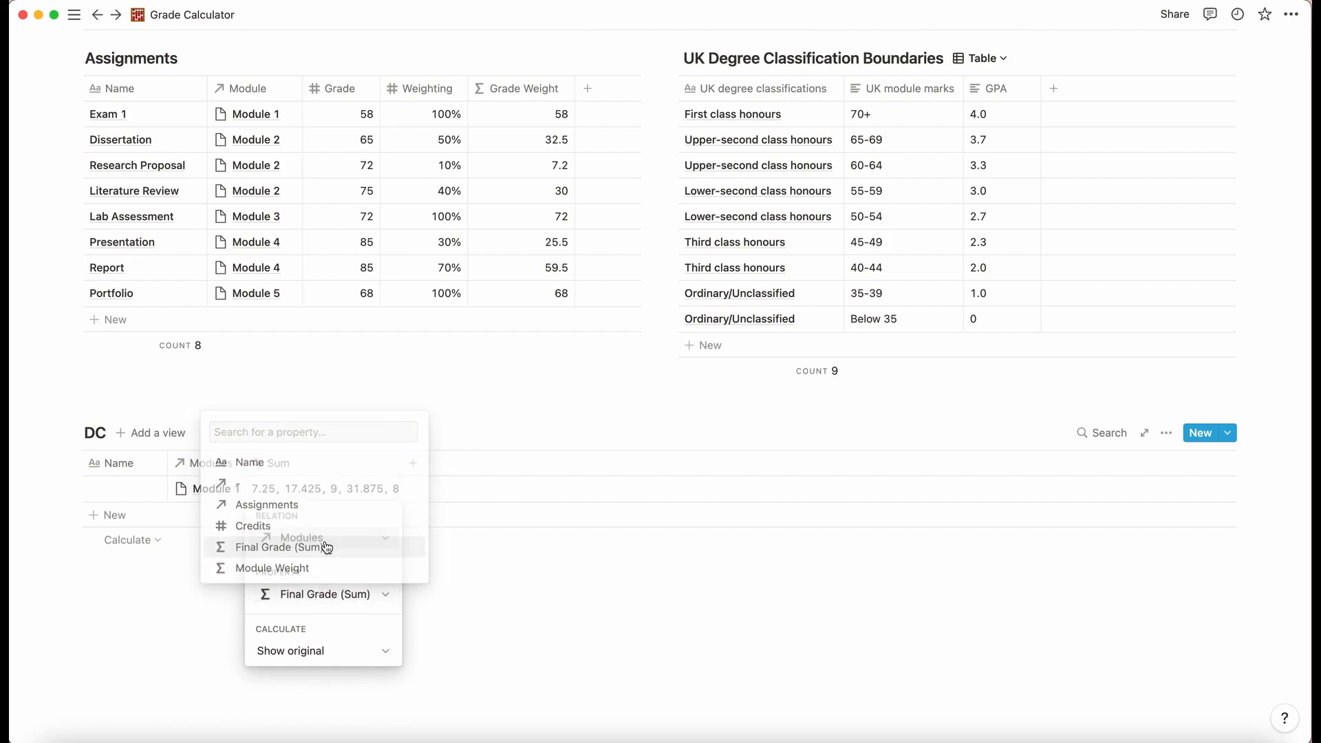
{"action": "left_click", "coordinate": [393, 479]}
{"action": "left_click_drag", "start_coordinate": [401, 464], "coordinate": [432, 465]}
Narrow the DC table's Sum column and set its rollup calculation to Sum.
{"action": "scroll", "coordinate": [360, 502], "scroll_direction": "up", "scroll_amount": 6}
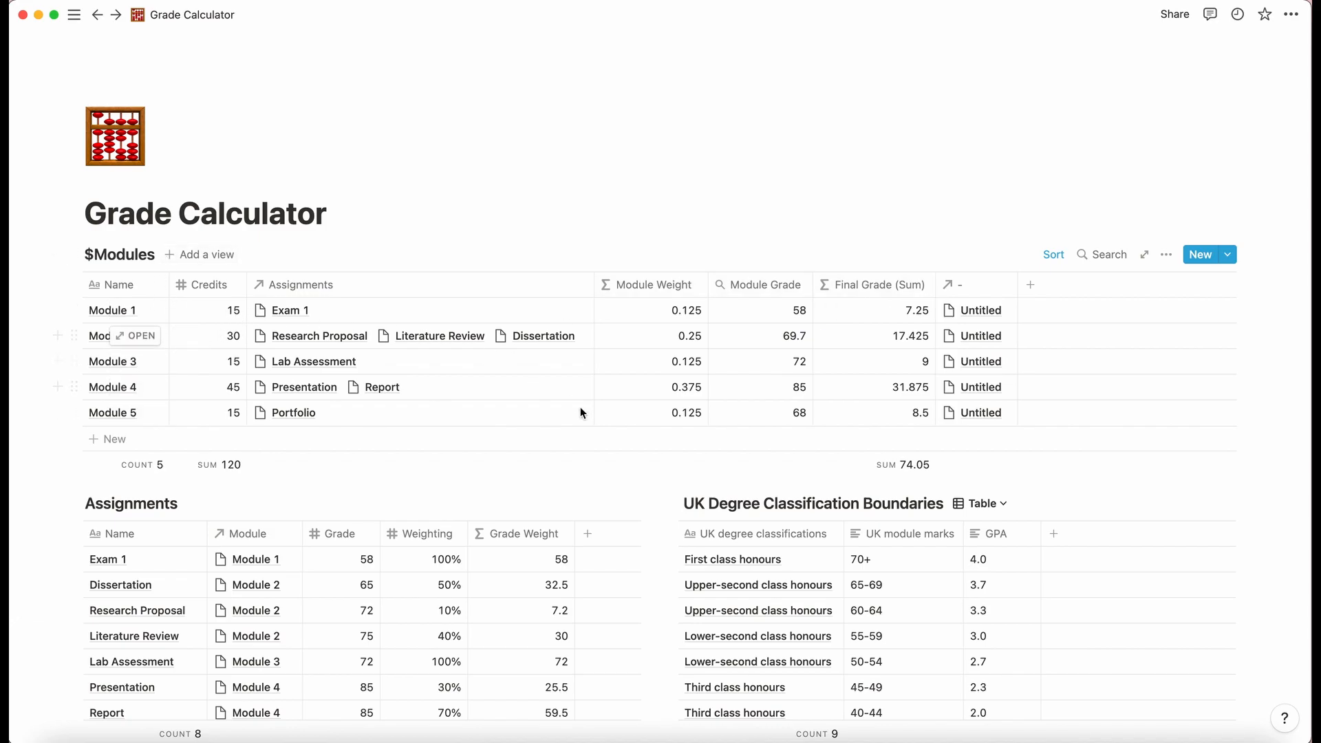
{"action": "scroll", "coordinate": [580, 410], "scroll_direction": "down", "scroll_amount": 6}
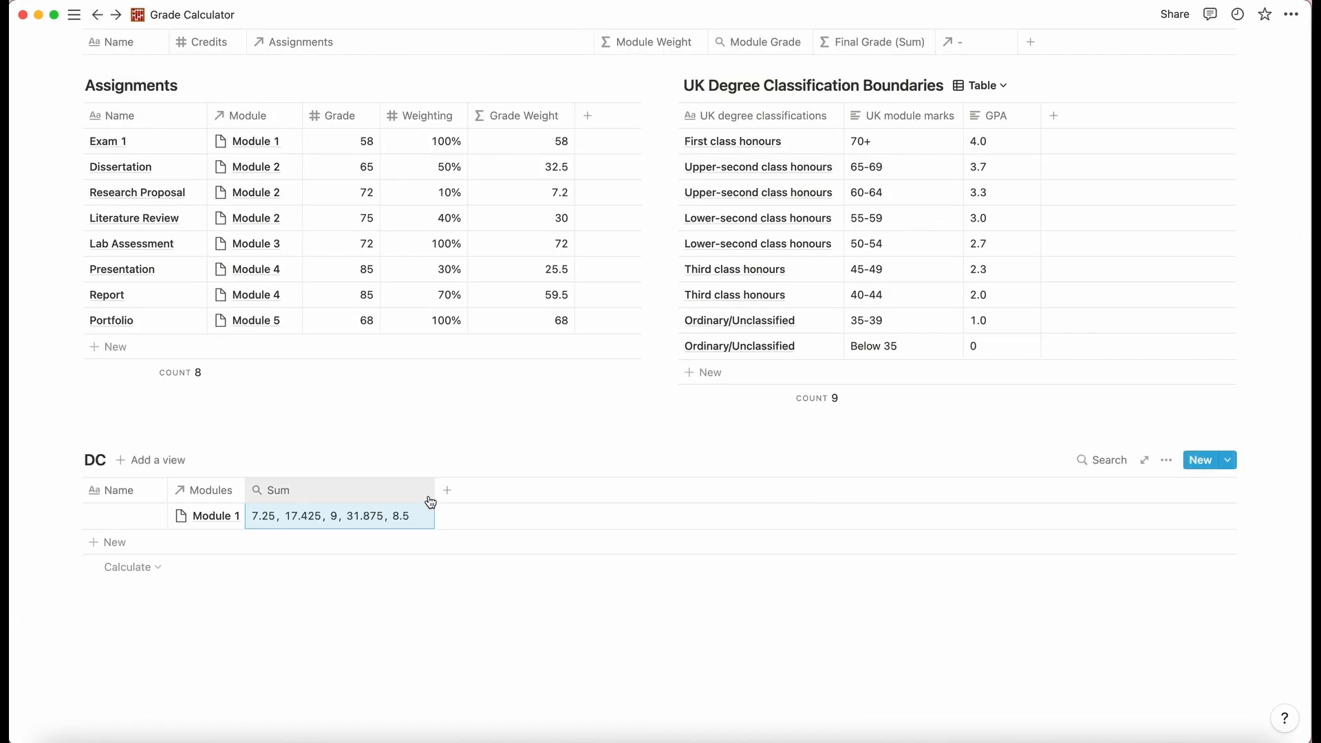
{"action": "left_click_drag", "start_coordinate": [435, 490], "coordinate": [341, 492]}
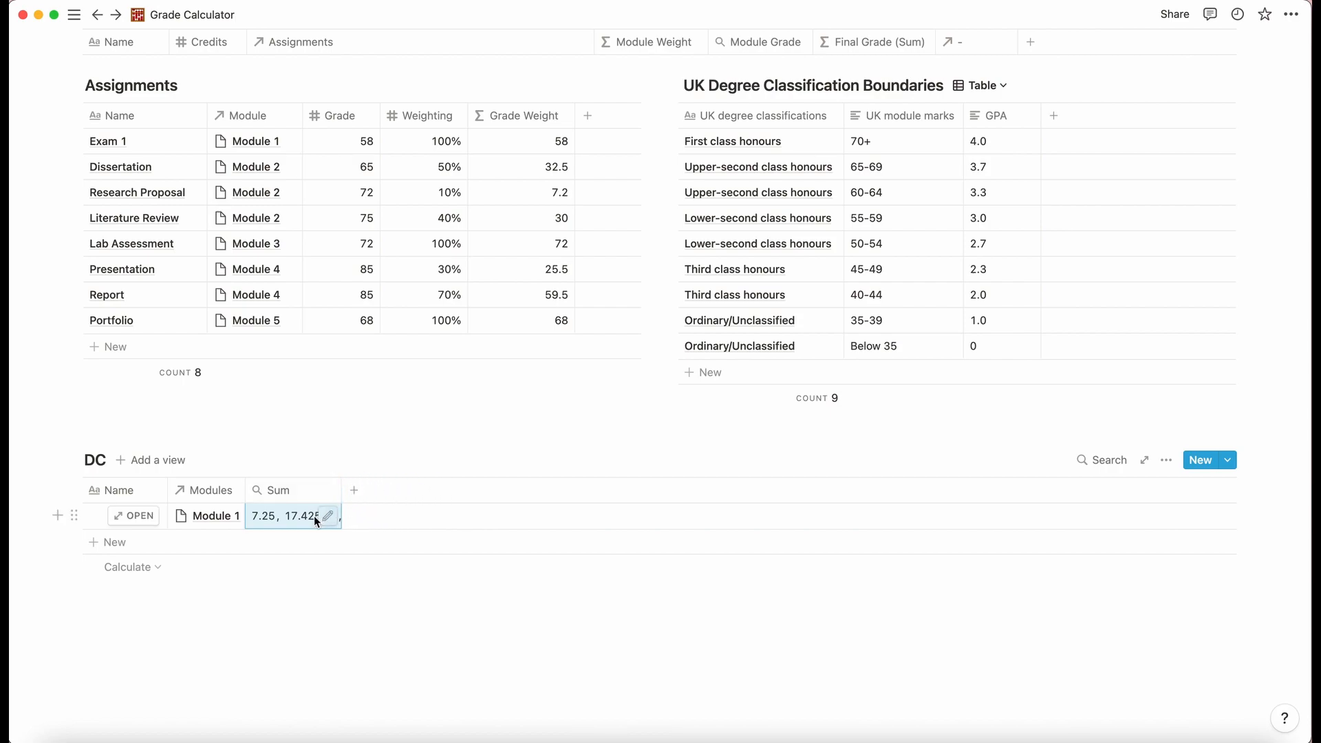
{"action": "left_click", "coordinate": [329, 516]}
{"action": "left_click", "coordinate": [317, 675]}
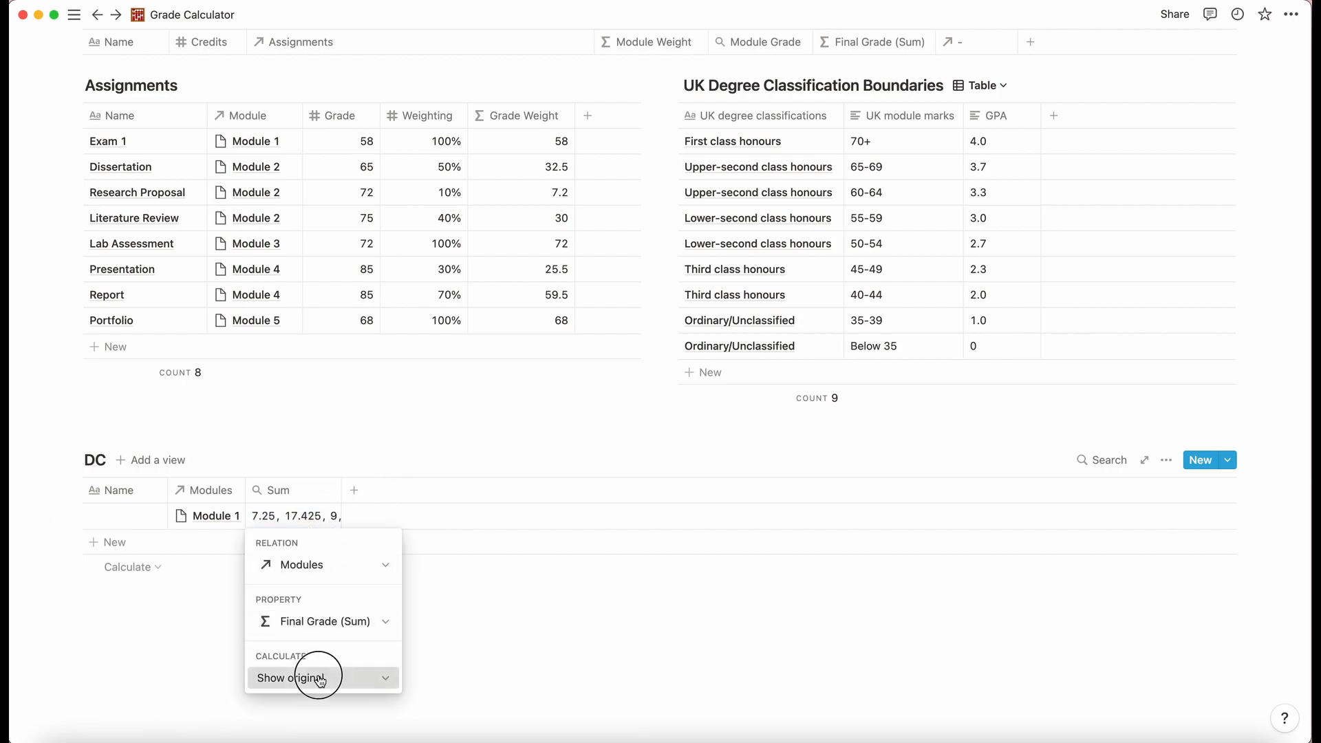
{"action": "left_click", "coordinate": [315, 542]}
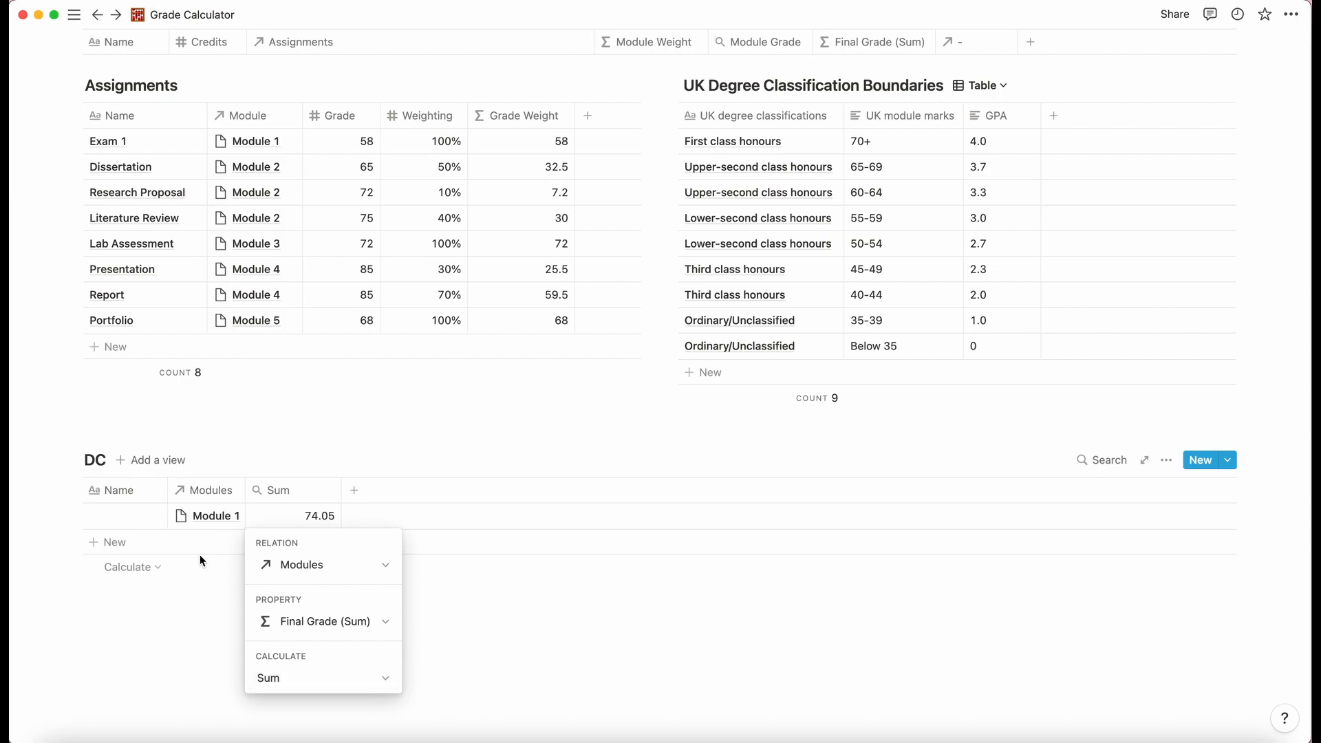
{"action": "key", "text": "Escape"}
{"action": "left_click", "coordinate": [292, 588]}
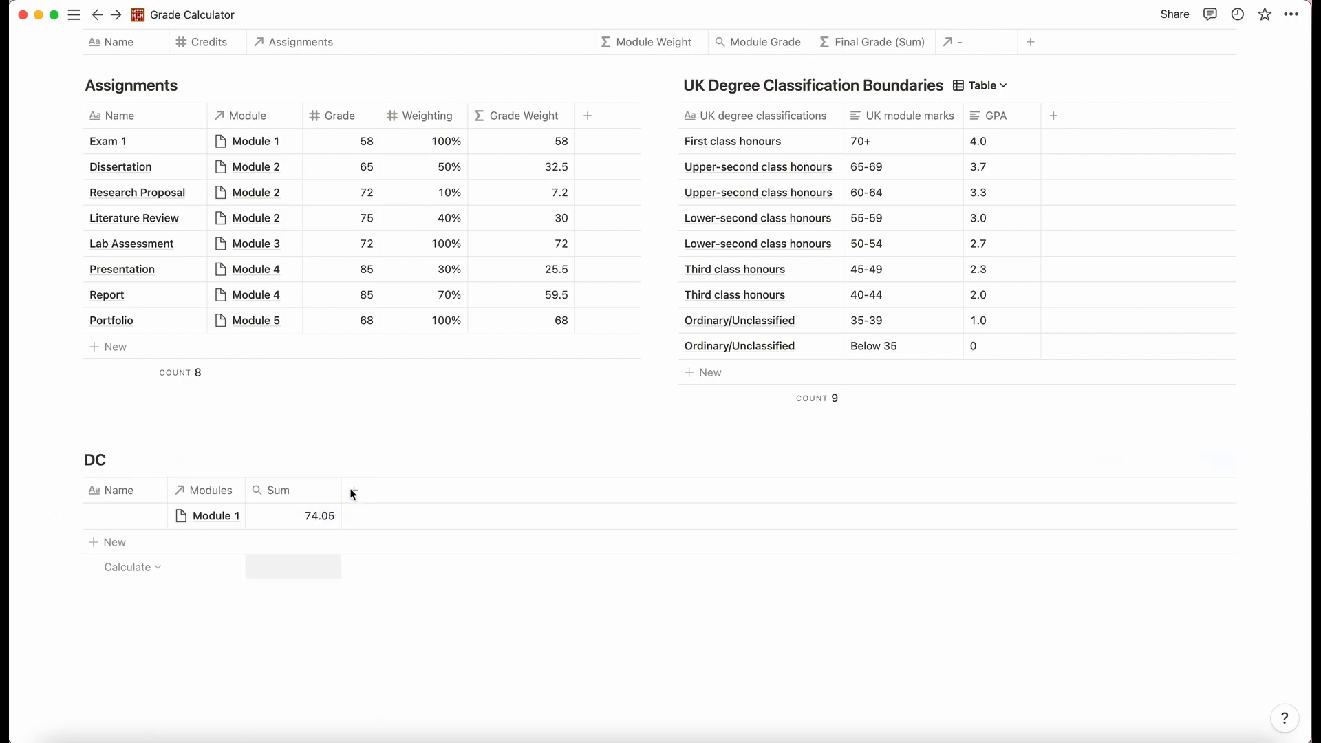
Add a formula column named DC to the DC table, following the Sum column.
{"action": "scroll", "coordinate": [348, 516], "scroll_direction": "up", "scroll_amount": 5}
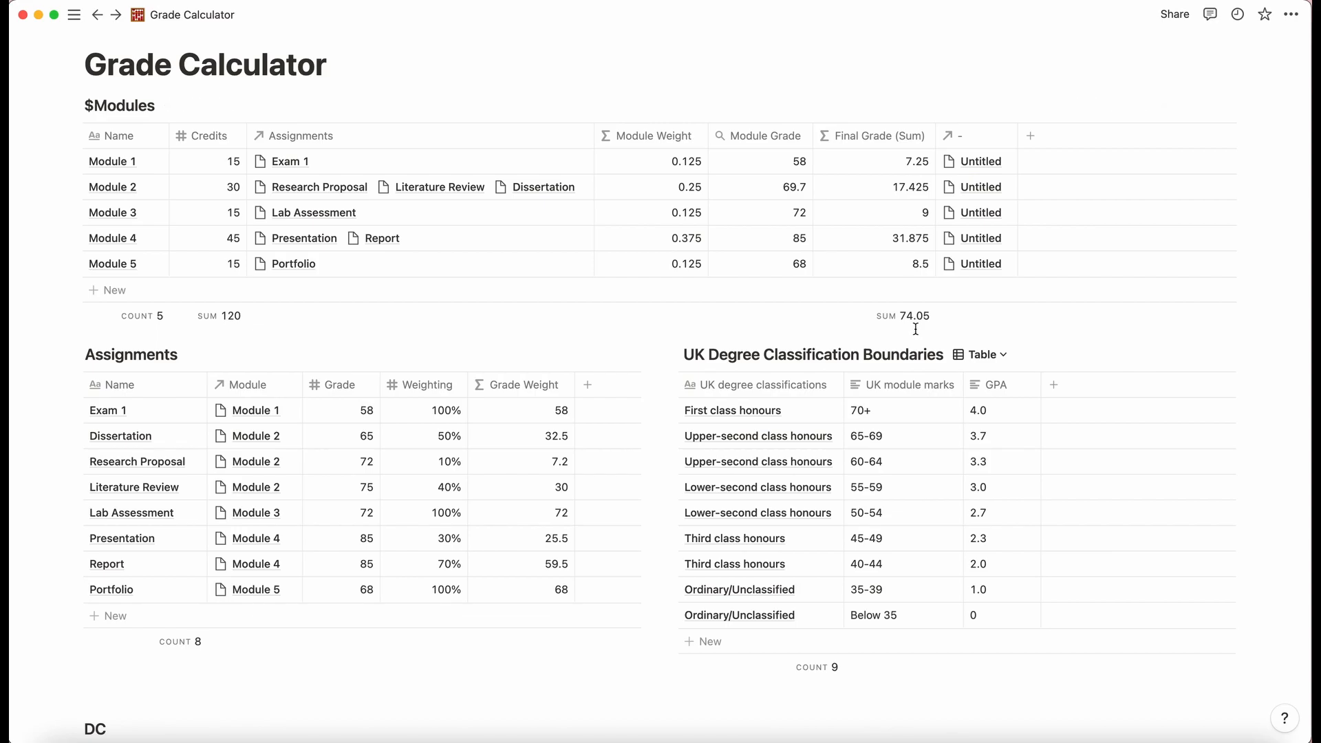
{"action": "scroll", "coordinate": [867, 366], "scroll_direction": "down", "scroll_amount": 5}
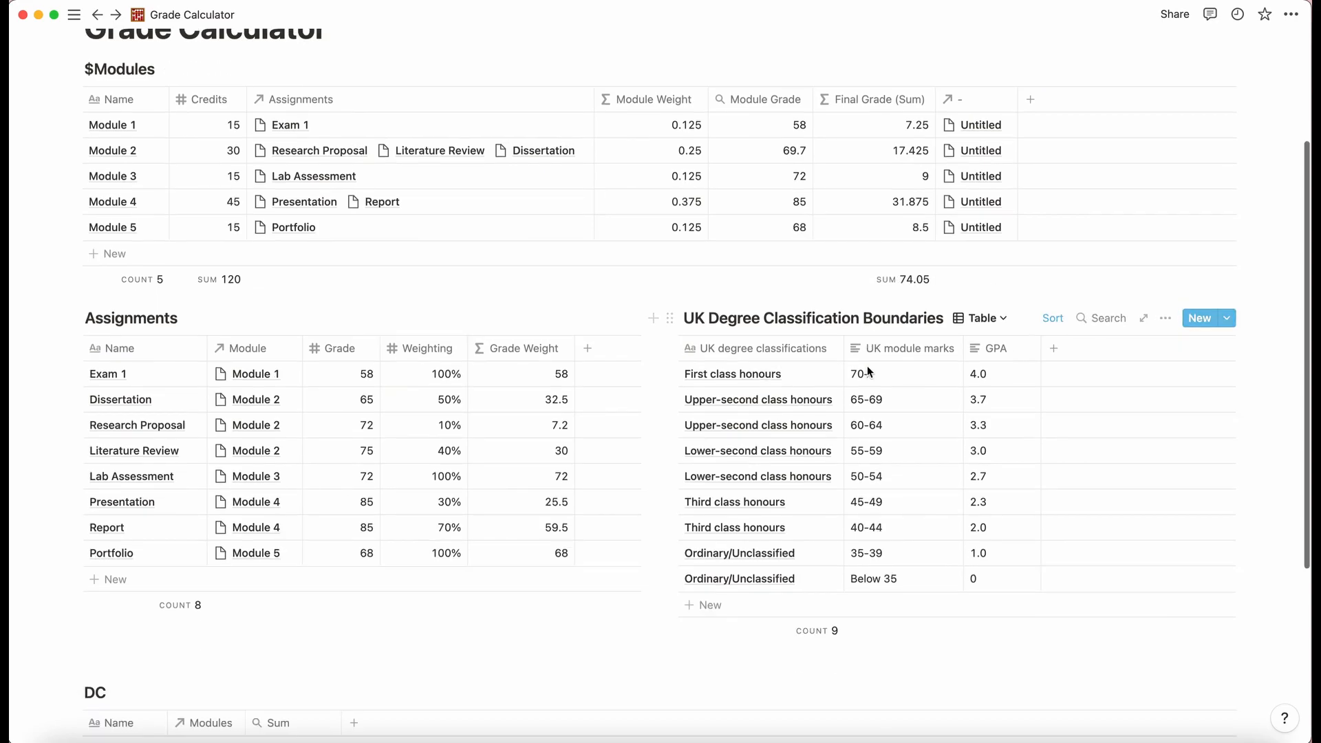
{"action": "scroll", "coordinate": [444, 496], "scroll_direction": "up", "scroll_amount": 3}
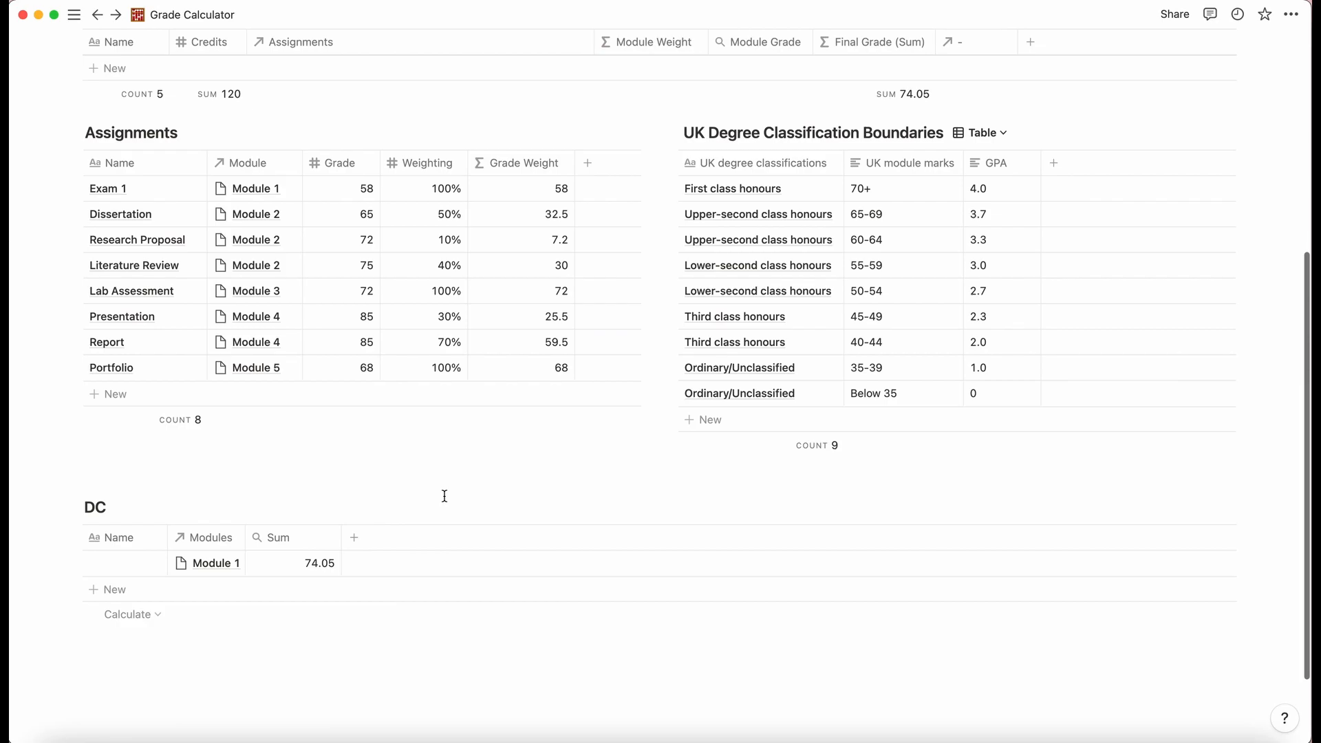
{"action": "scroll", "coordinate": [443, 496], "scroll_direction": "up", "scroll_amount": 1}
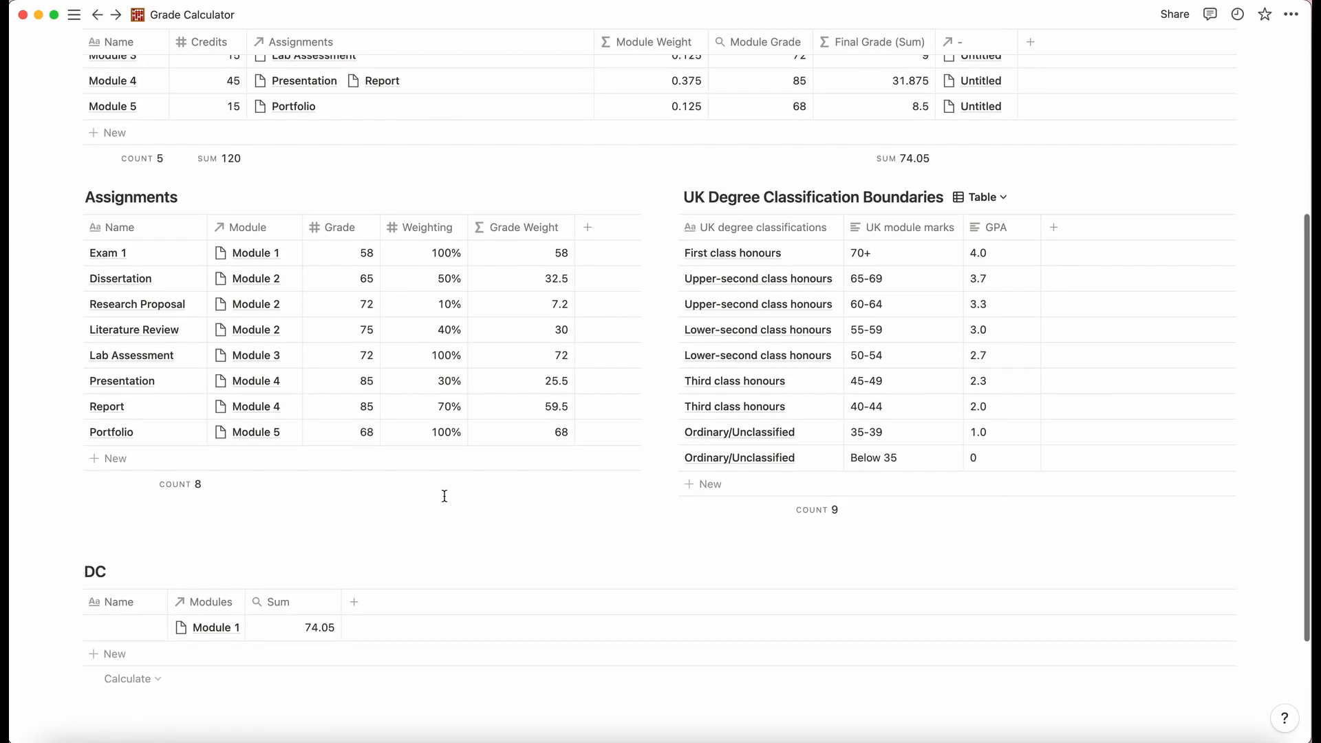
{"action": "scroll", "coordinate": [394, 605], "scroll_direction": "down", "scroll_amount": 1}
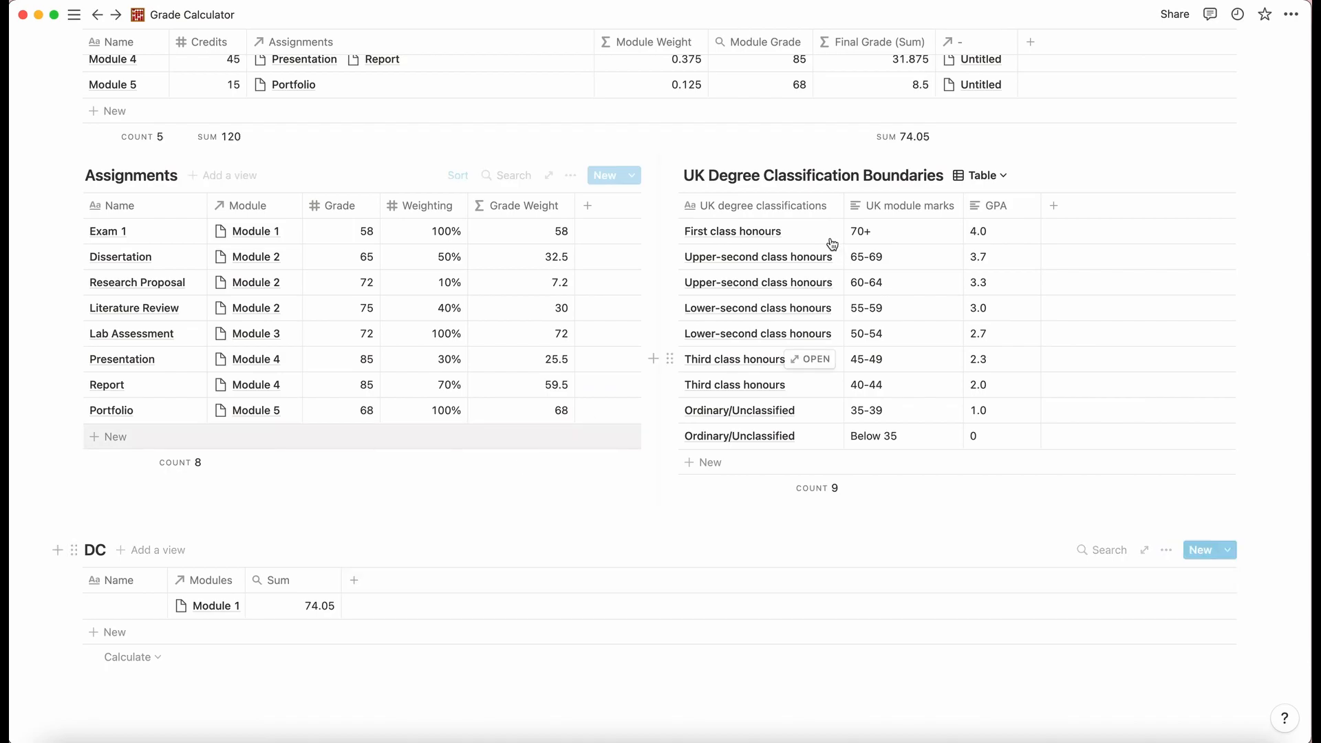
{"action": "left_click", "coordinate": [383, 589]}
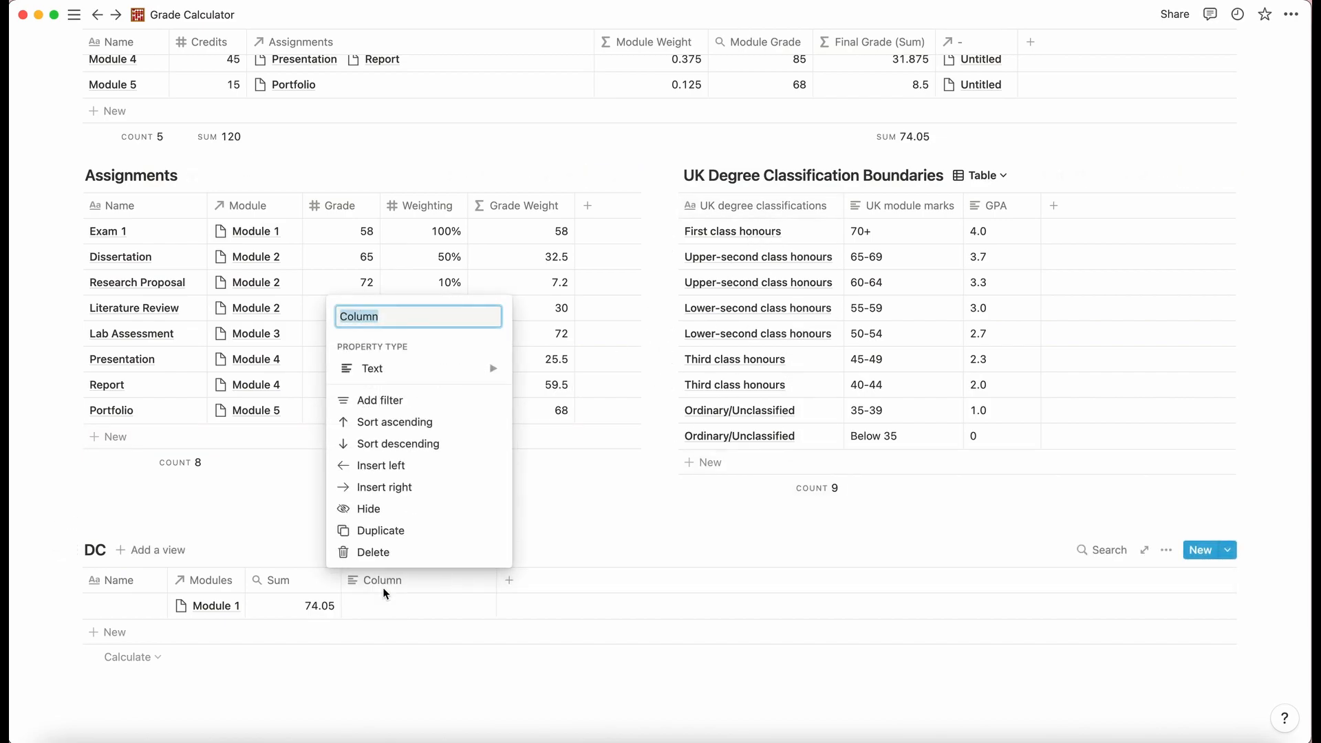
{"action": "type", "text": "DC"}
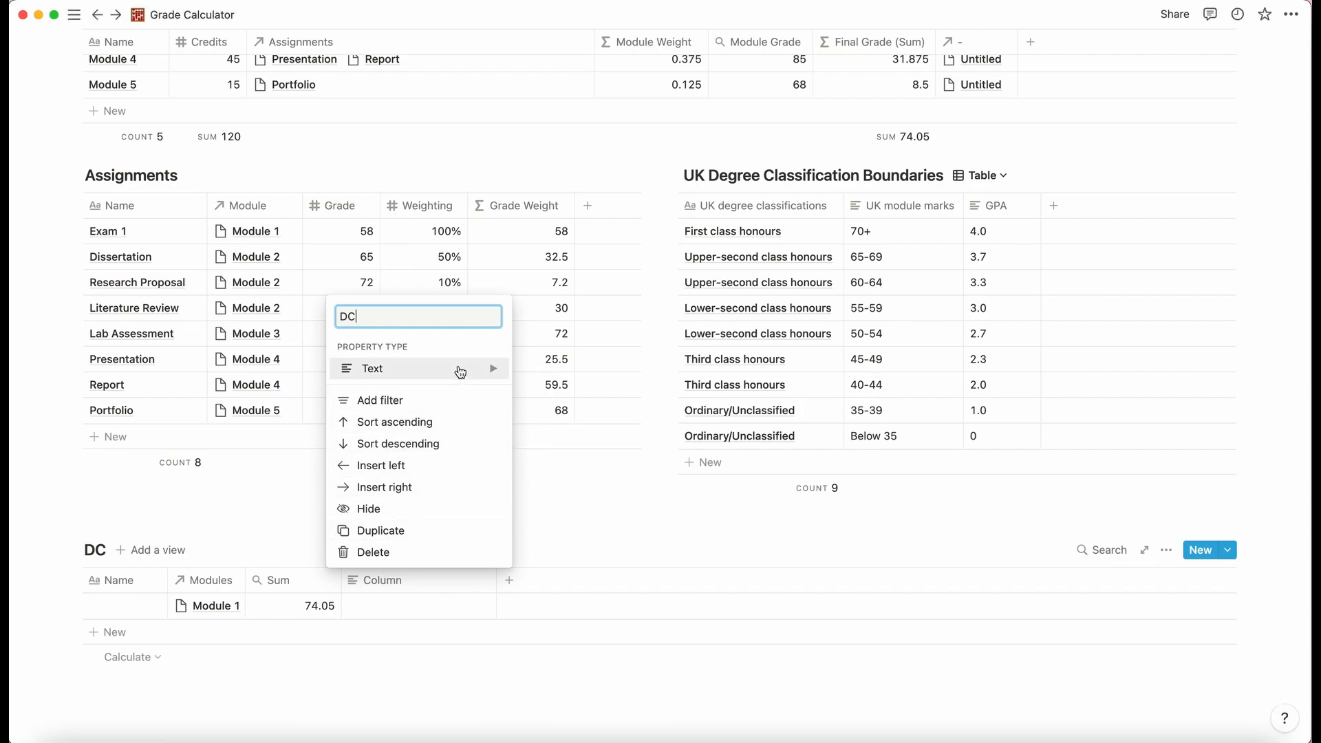
{"action": "mouse_move", "coordinate": [460, 372]}
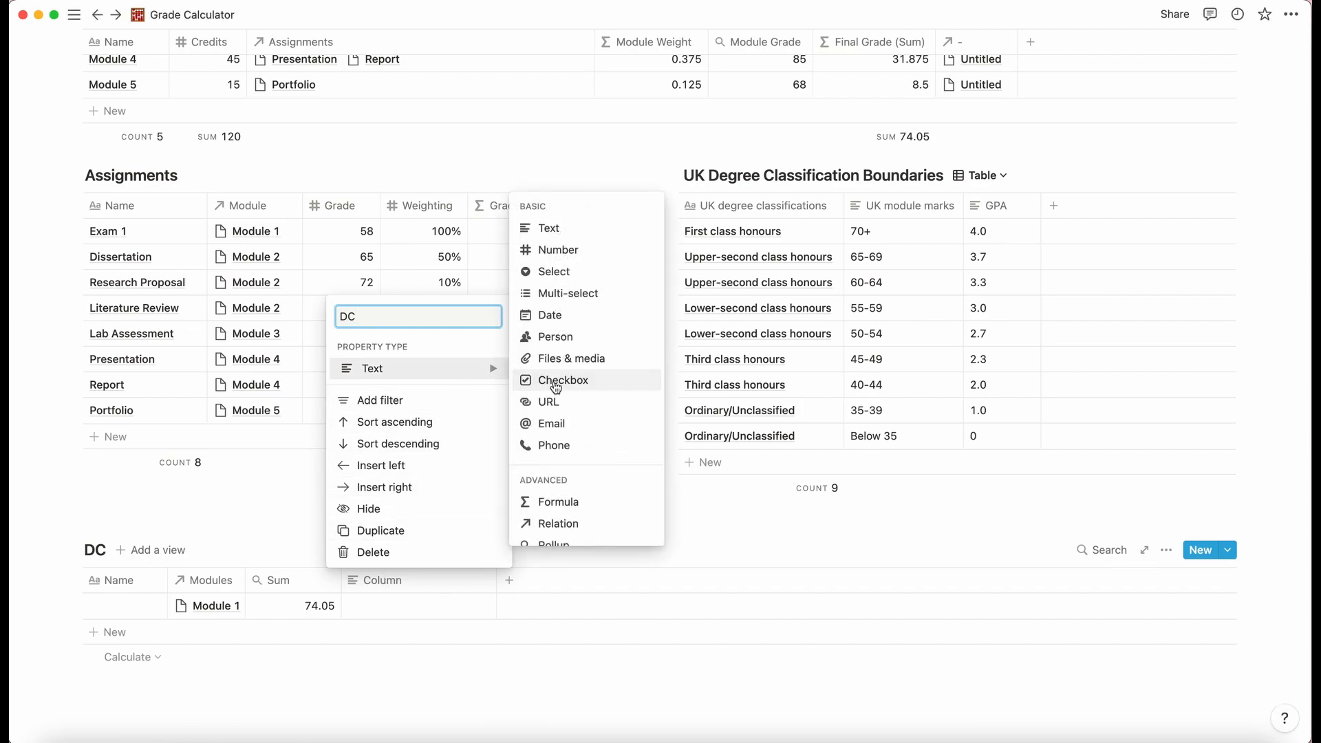
{"action": "left_click", "coordinate": [562, 507]}
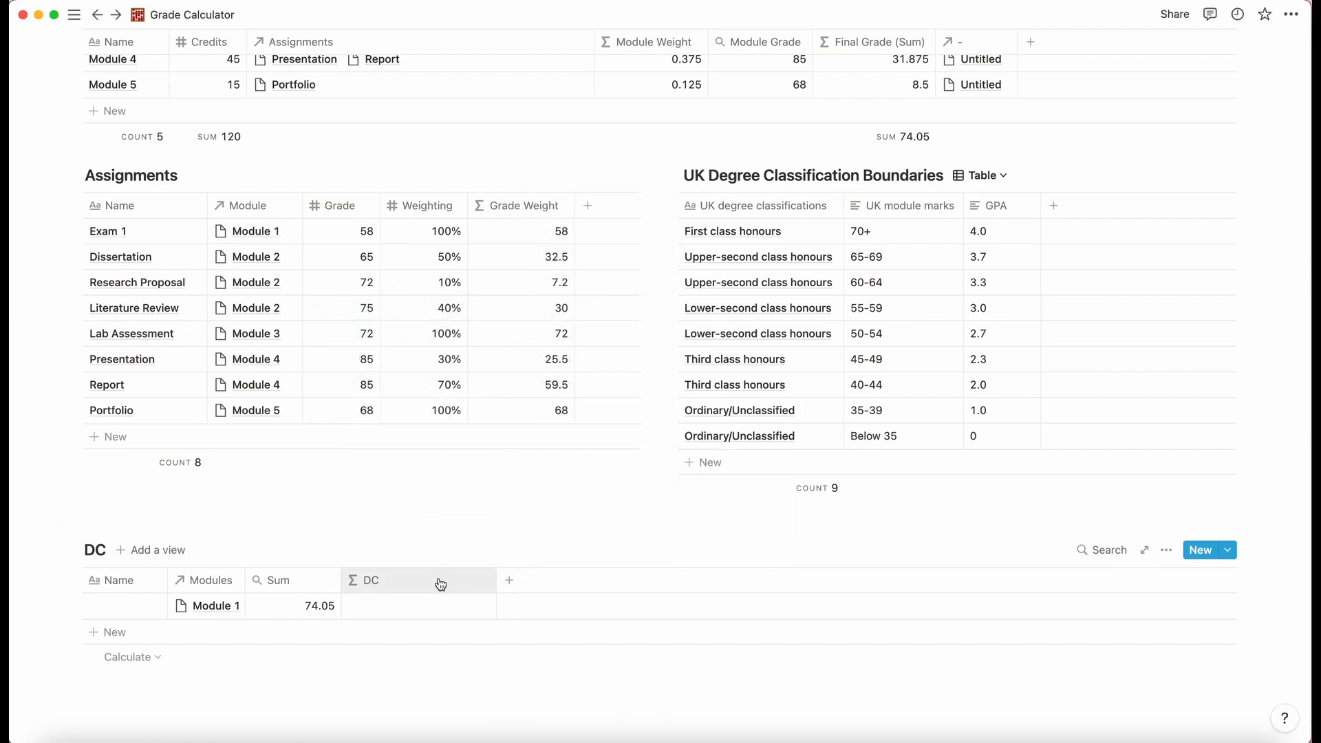
{"action": "scroll", "coordinate": [440, 584], "scroll_direction": "down", "scroll_amount": 1}
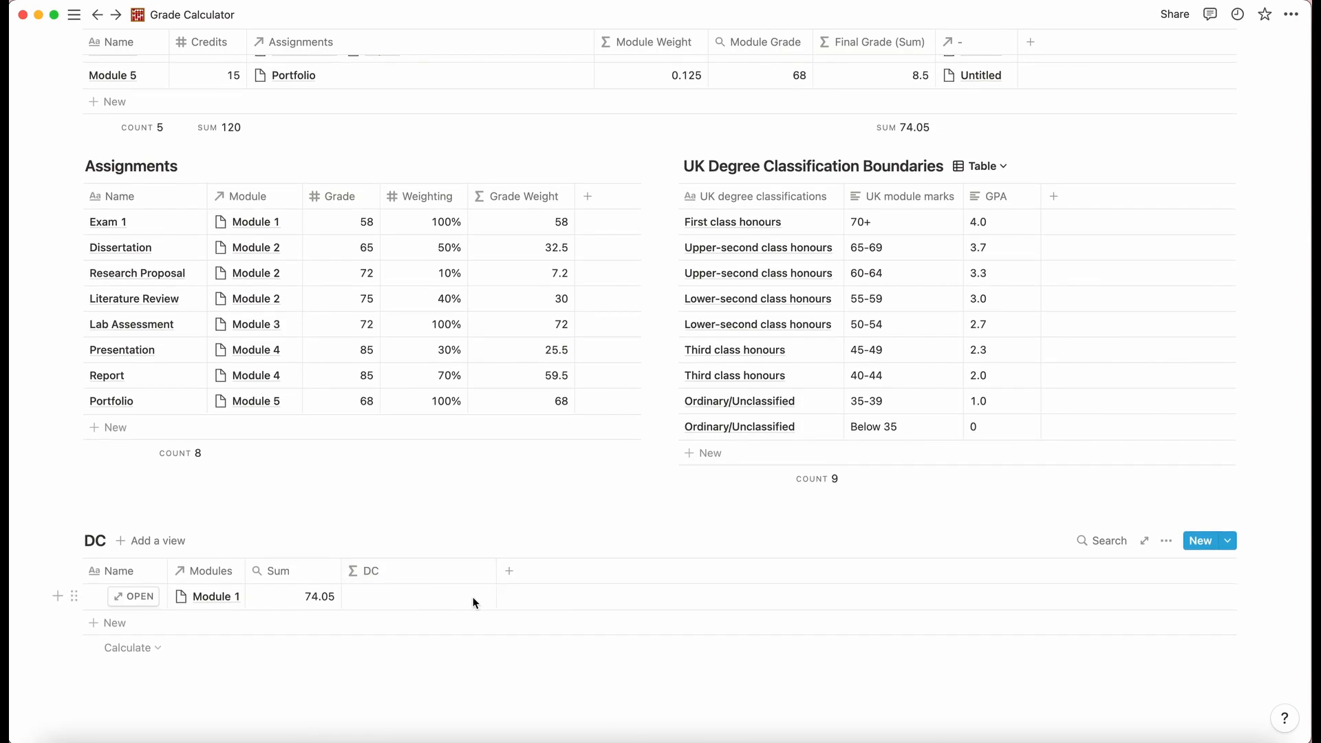
Start the DC column's formula with an if condition that returns "First" when the Sum property is >= 70.
{"action": "left_click", "coordinate": [473, 603]}
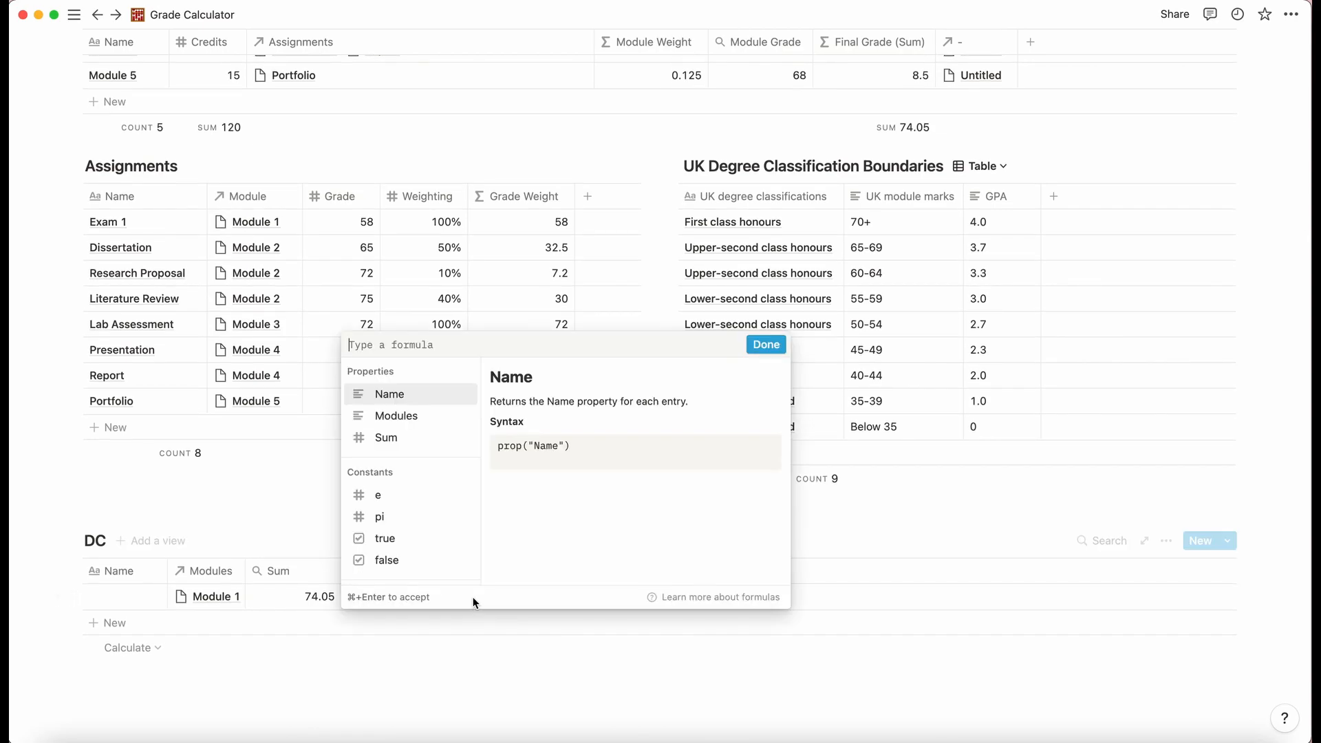
{"action": "left_click", "coordinate": [486, 665]}
{"action": "scroll", "coordinate": [486, 658], "scroll_direction": "down", "scroll_amount": 2}
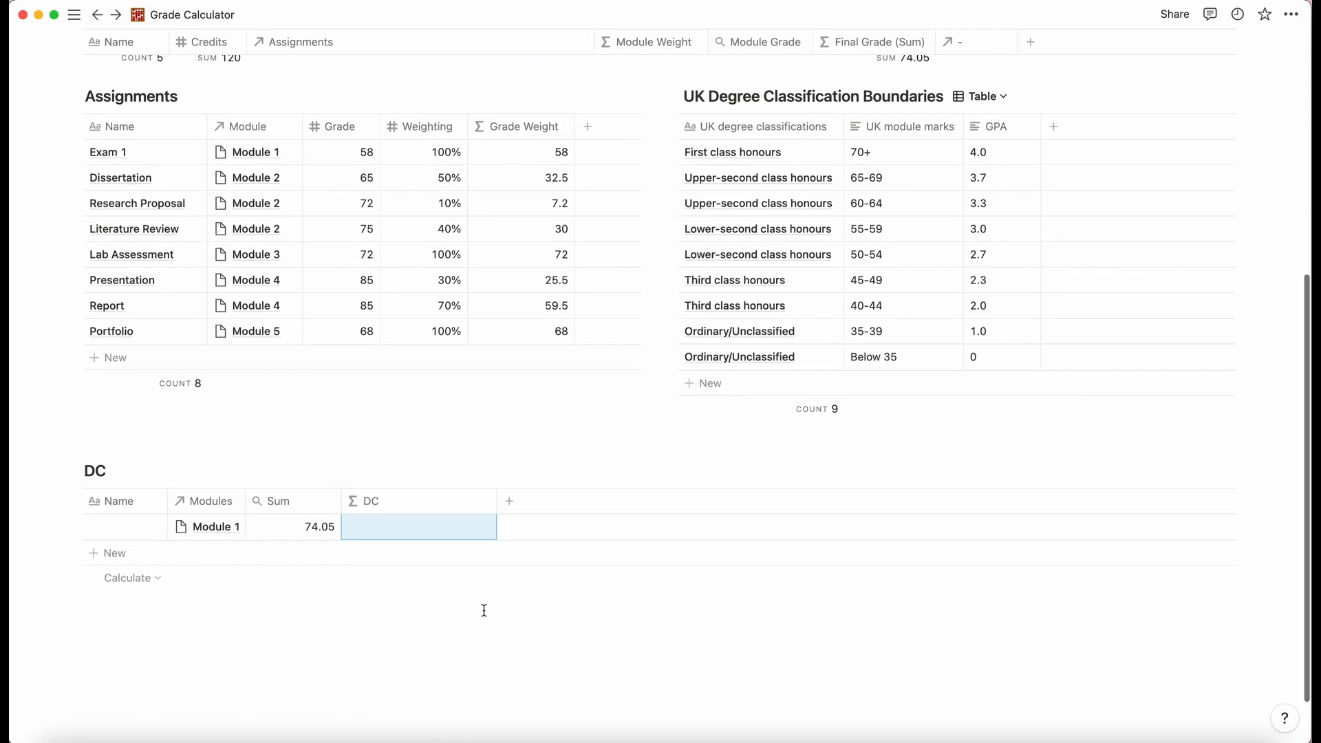
{"action": "left_click", "coordinate": [473, 527]}
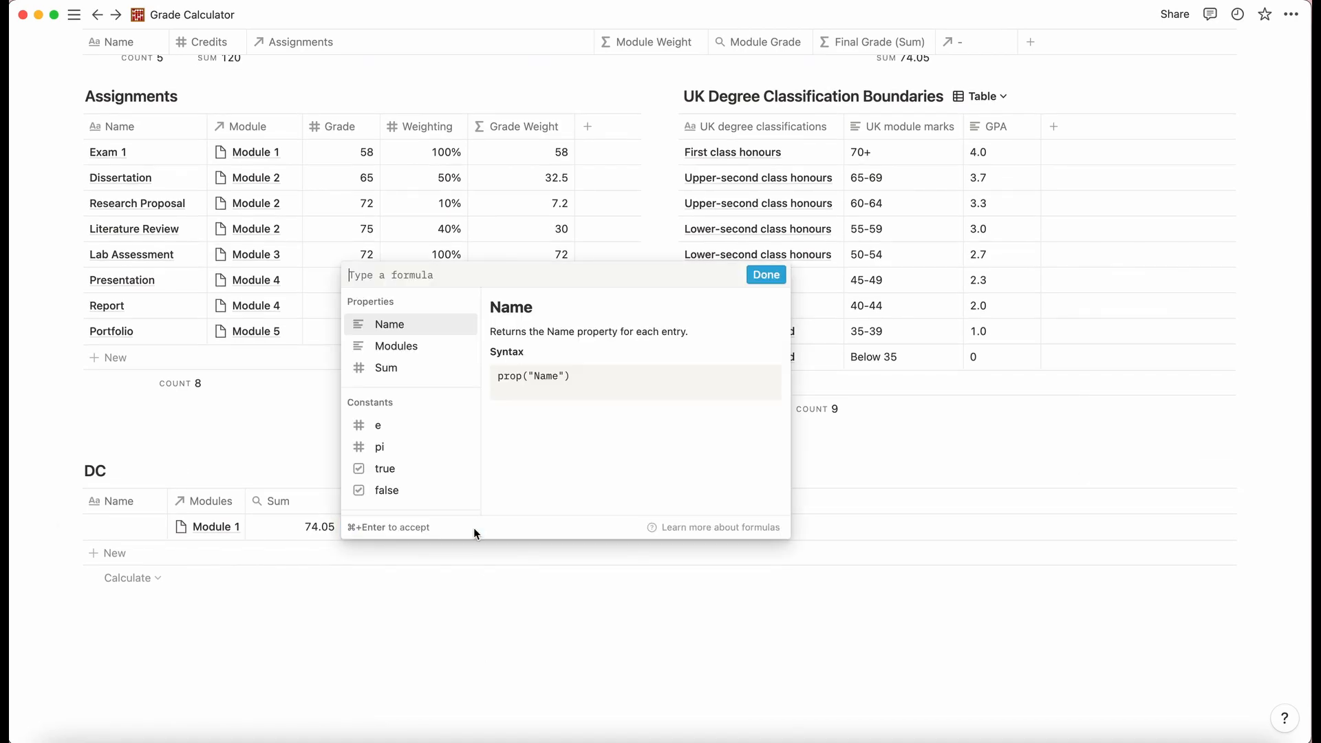
{"action": "type", "text": "if"}
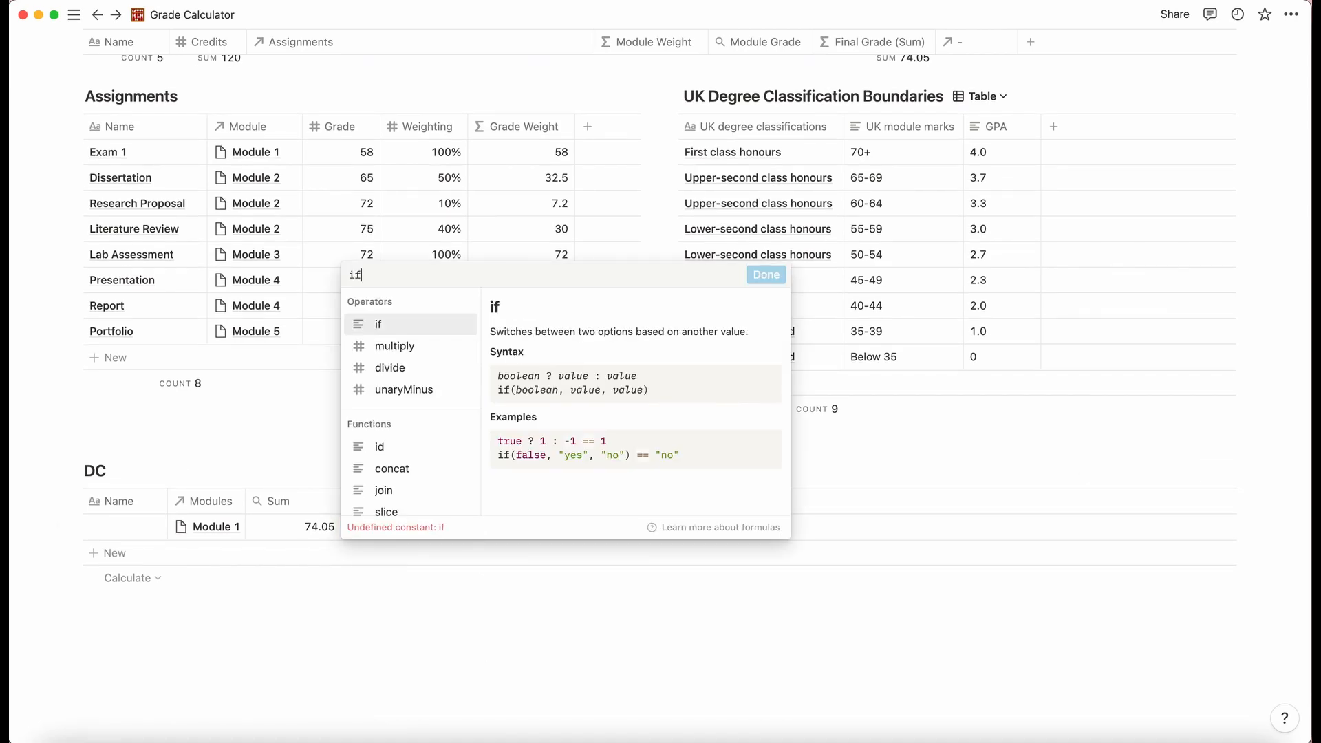
{"action": "type", "text": "("}
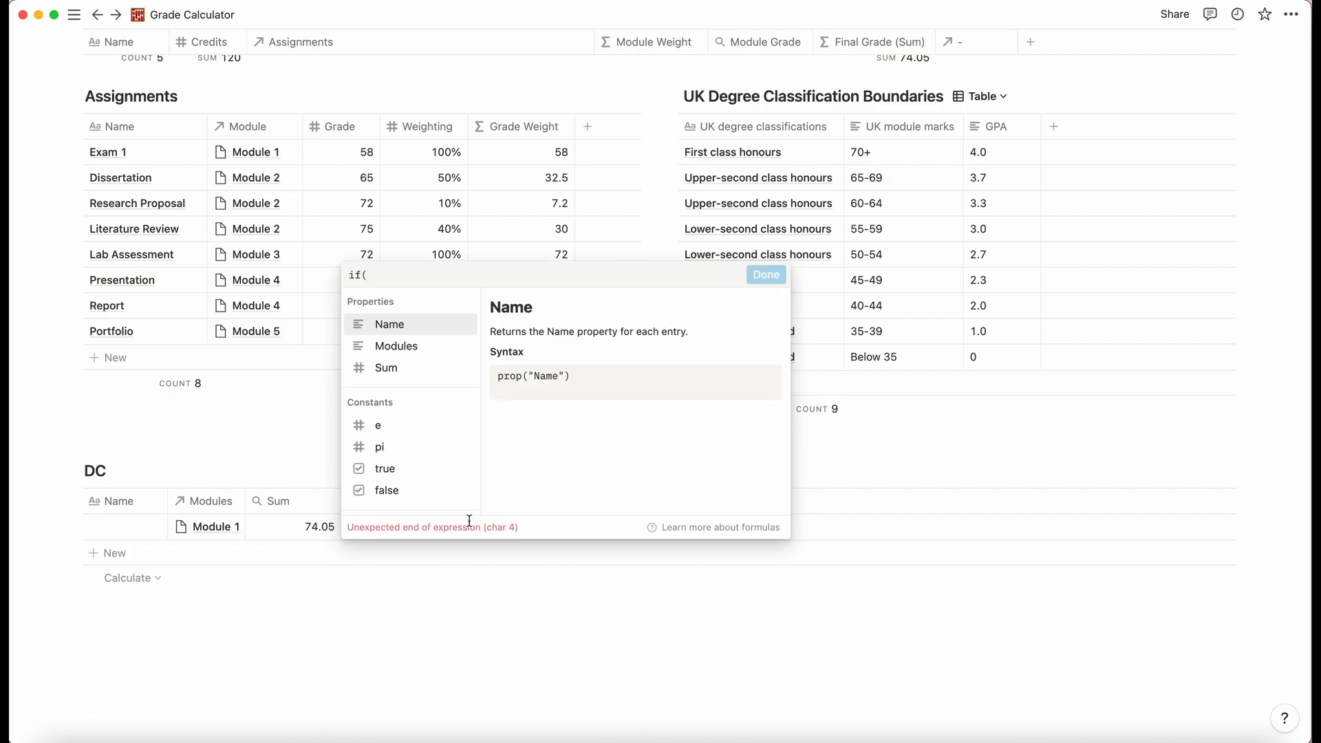
{"action": "left_click", "coordinate": [422, 366]}
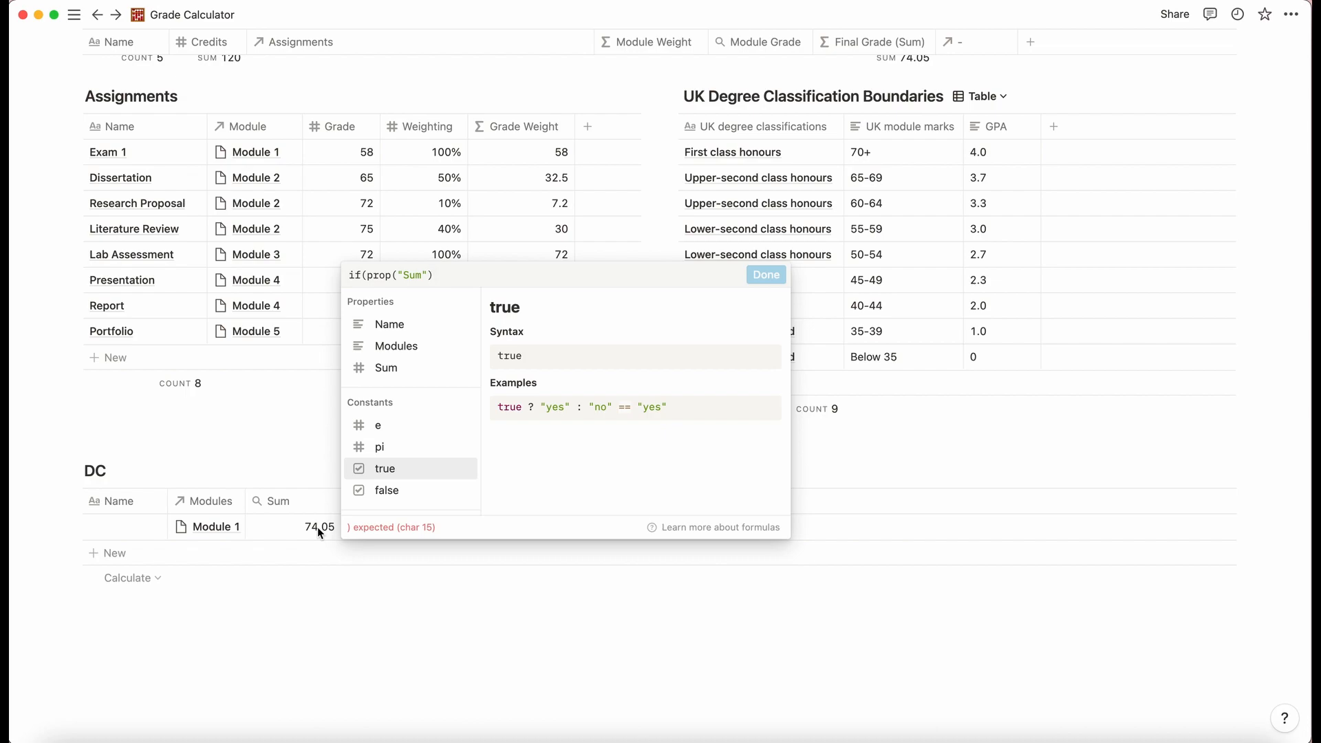
{"action": "type", "text": ">= 70 , \"First\""}
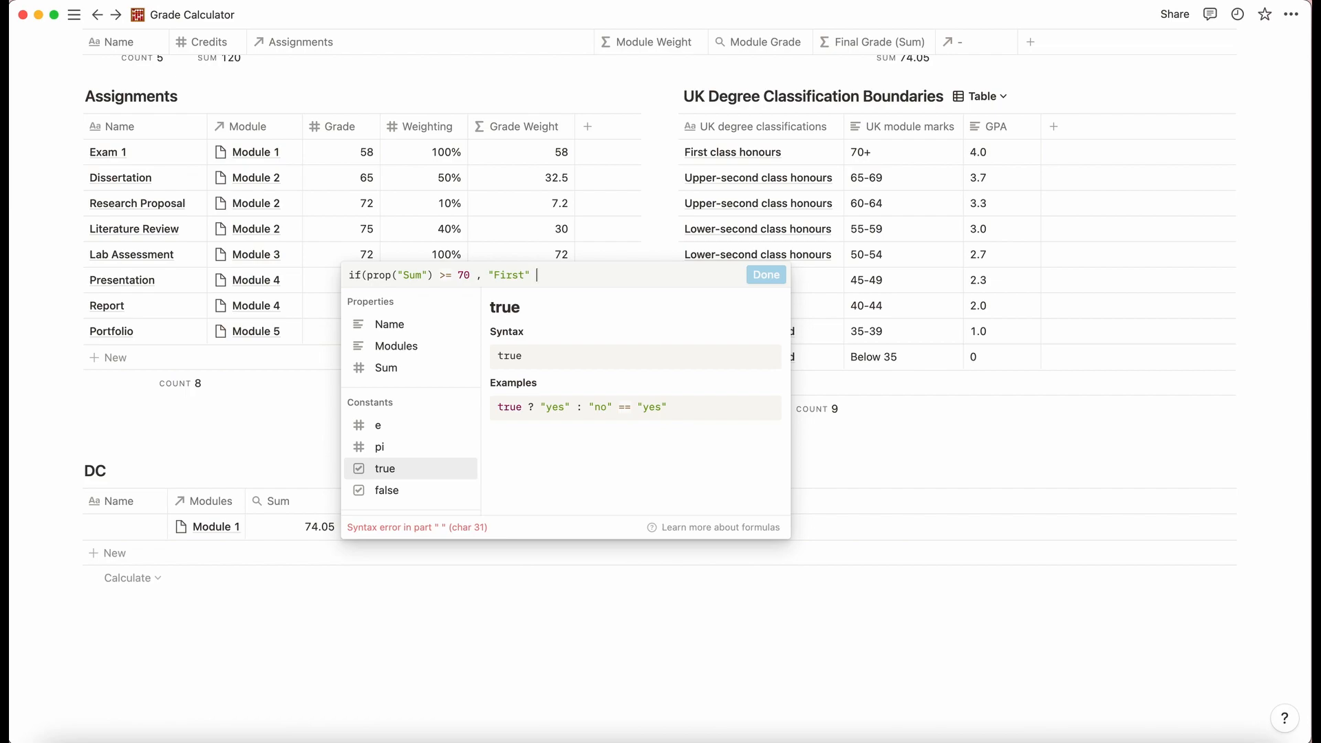
Nest a second if condition in the DC formula that returns "2:1" when Sum is >= 60.
{"action": "type", "text": ", if"}
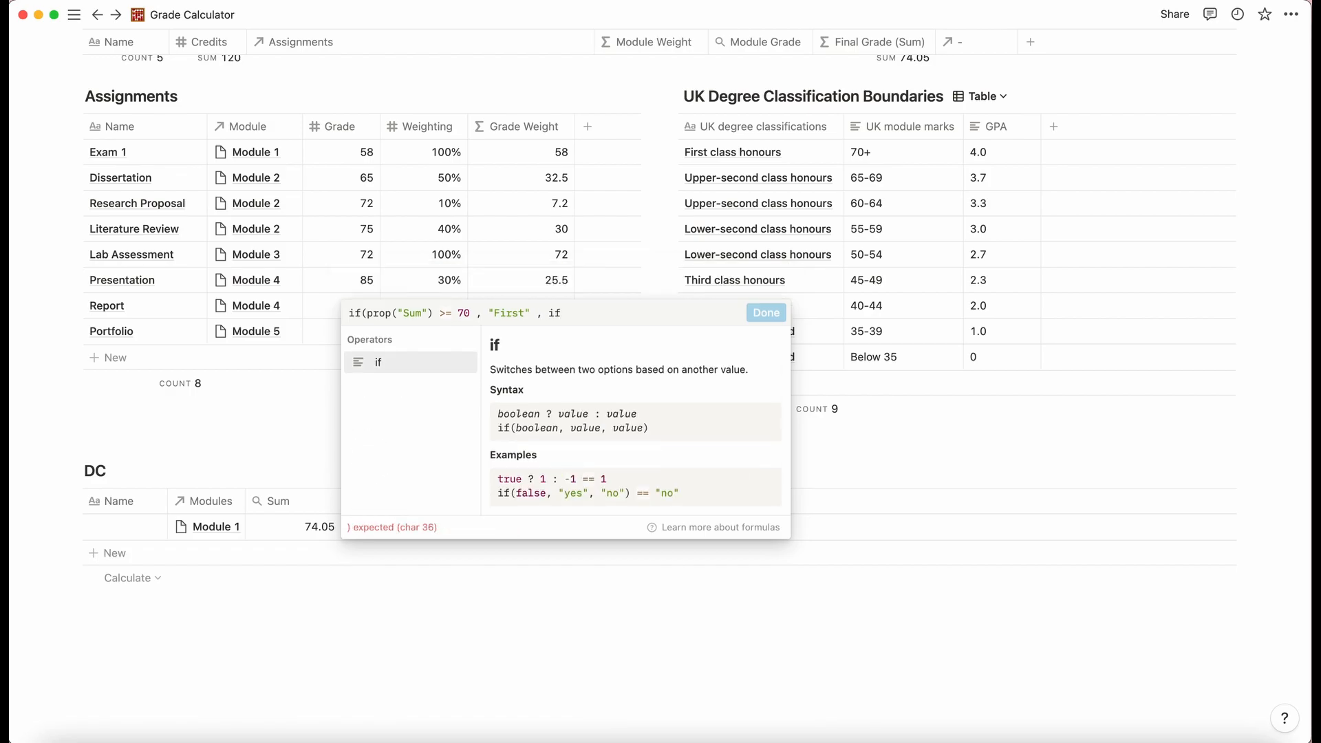
{"action": "type", "text": "("}
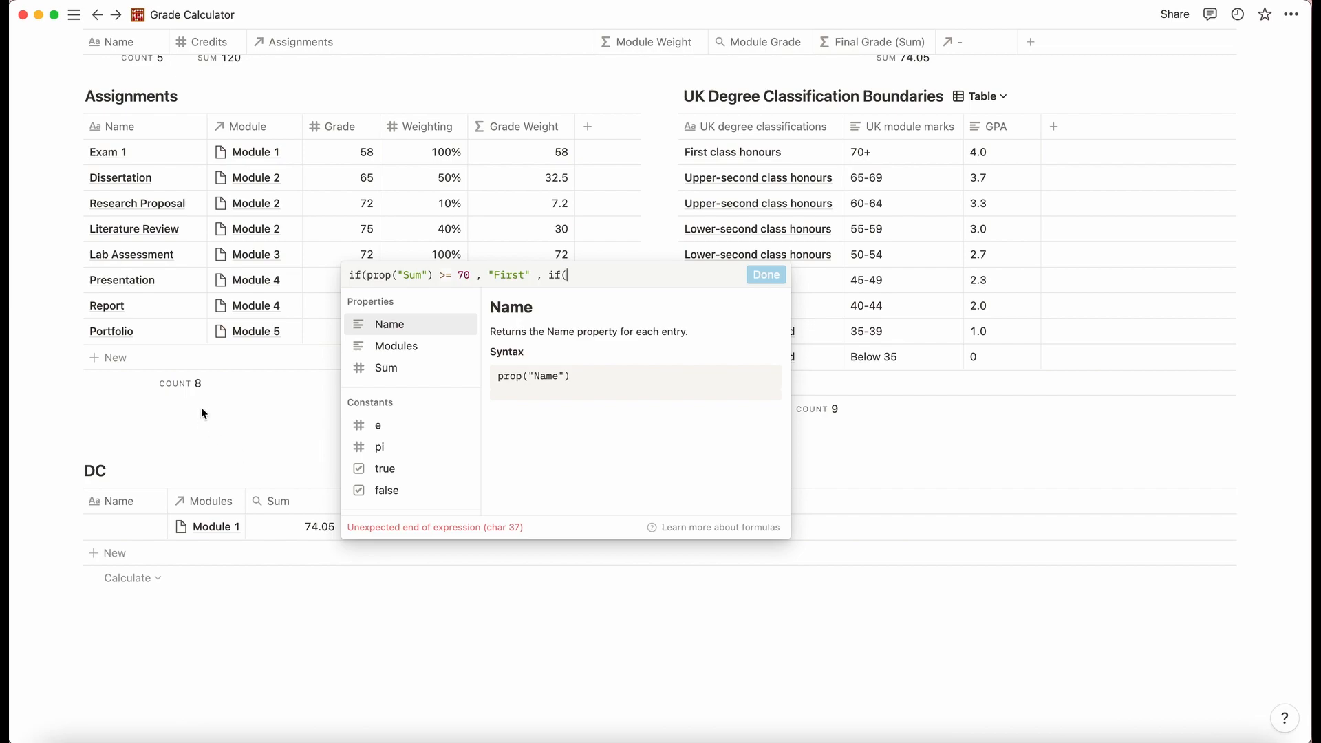
{"action": "key", "text": "Down"}
{"action": "key", "text": "Down"}
{"action": "left_click", "coordinate": [446, 369]}
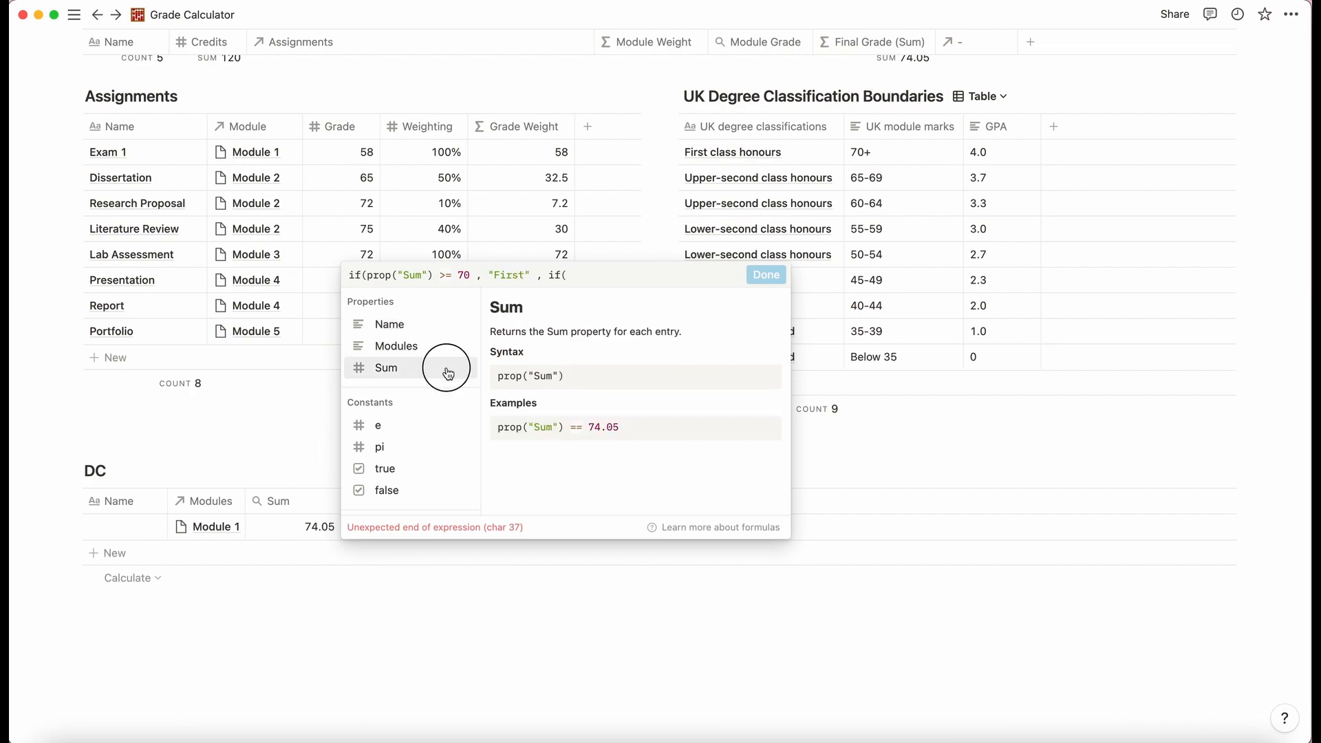
{"action": "type", "text": ">"}
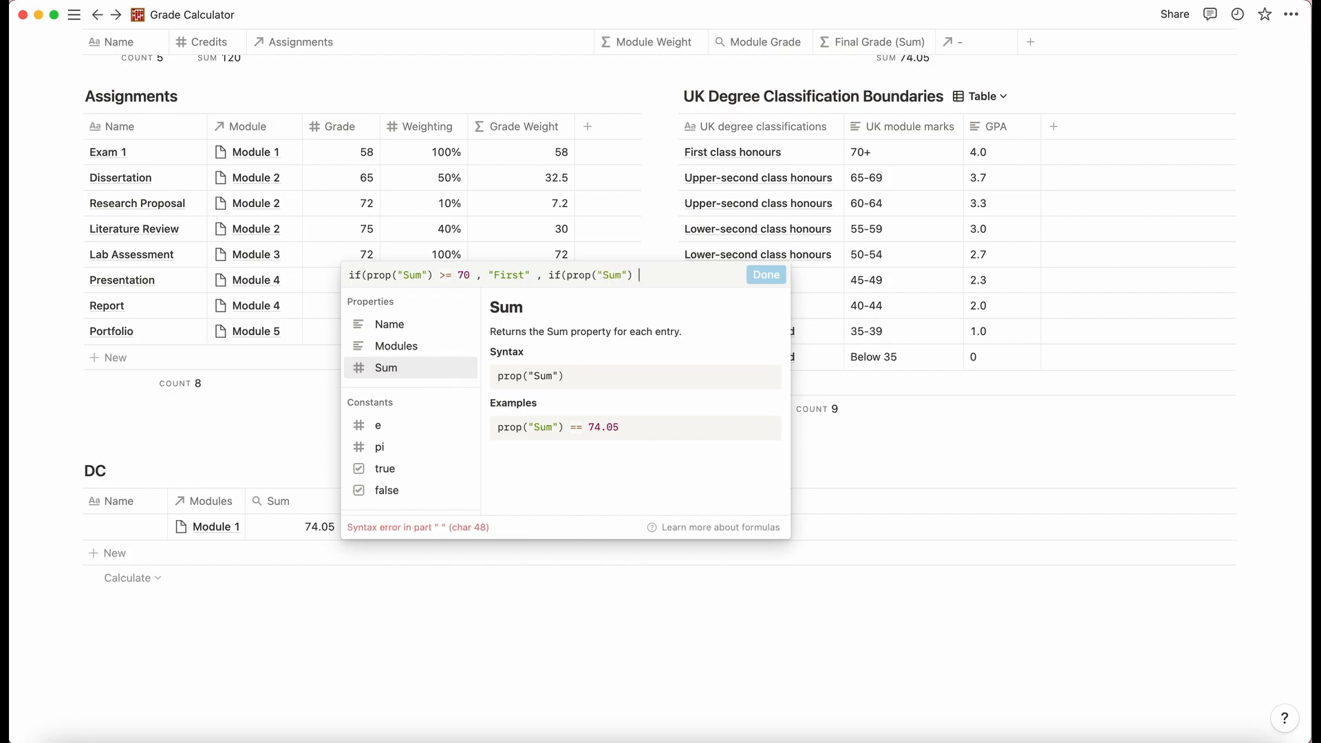
{"action": "type", "text": "= 60"}
{"action": "type", "text": ", \"2:1\" , "}
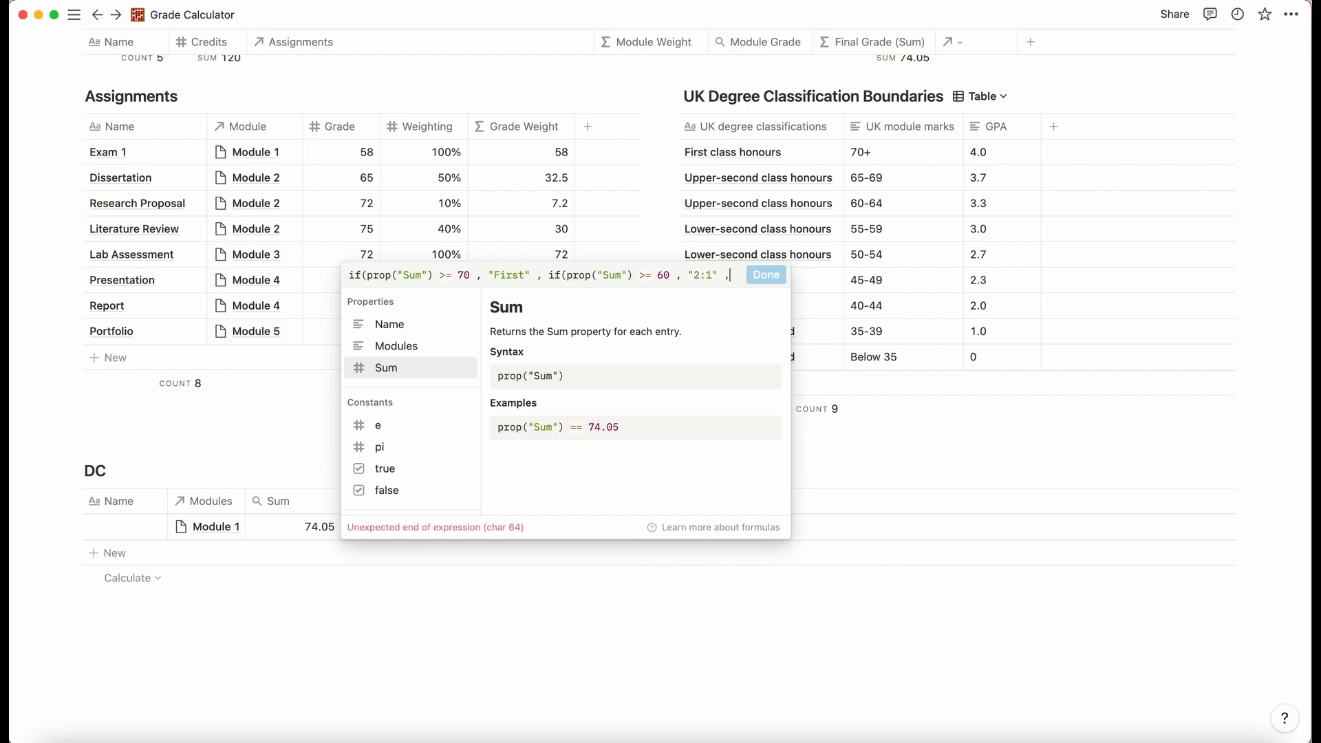
Nest a third if condition in the DC formula that returns "2:2" when Sum is >= 50.
{"action": "type", "text": "if"}
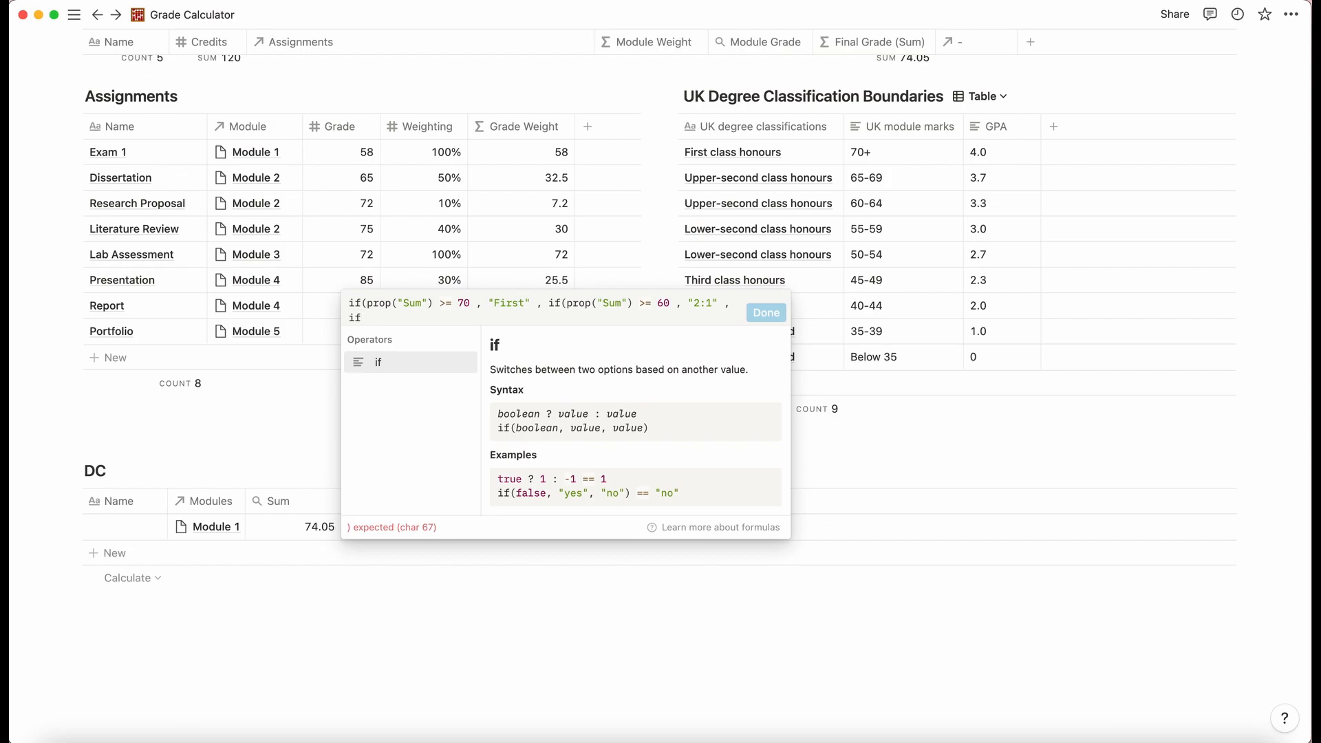
{"action": "type", "text": "("}
{"action": "key", "text": "BackSpace"}
{"action": "type", "text": "("}
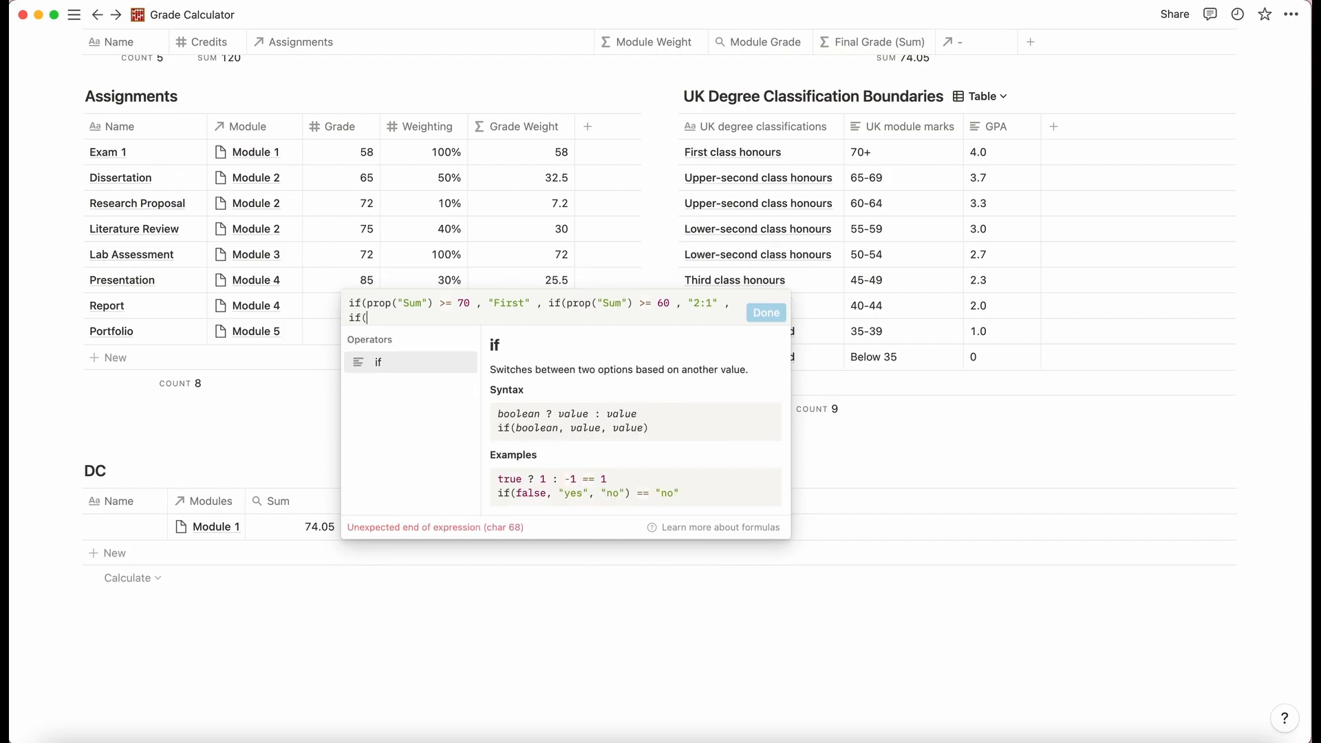
{"action": "type", "text": "pr"}
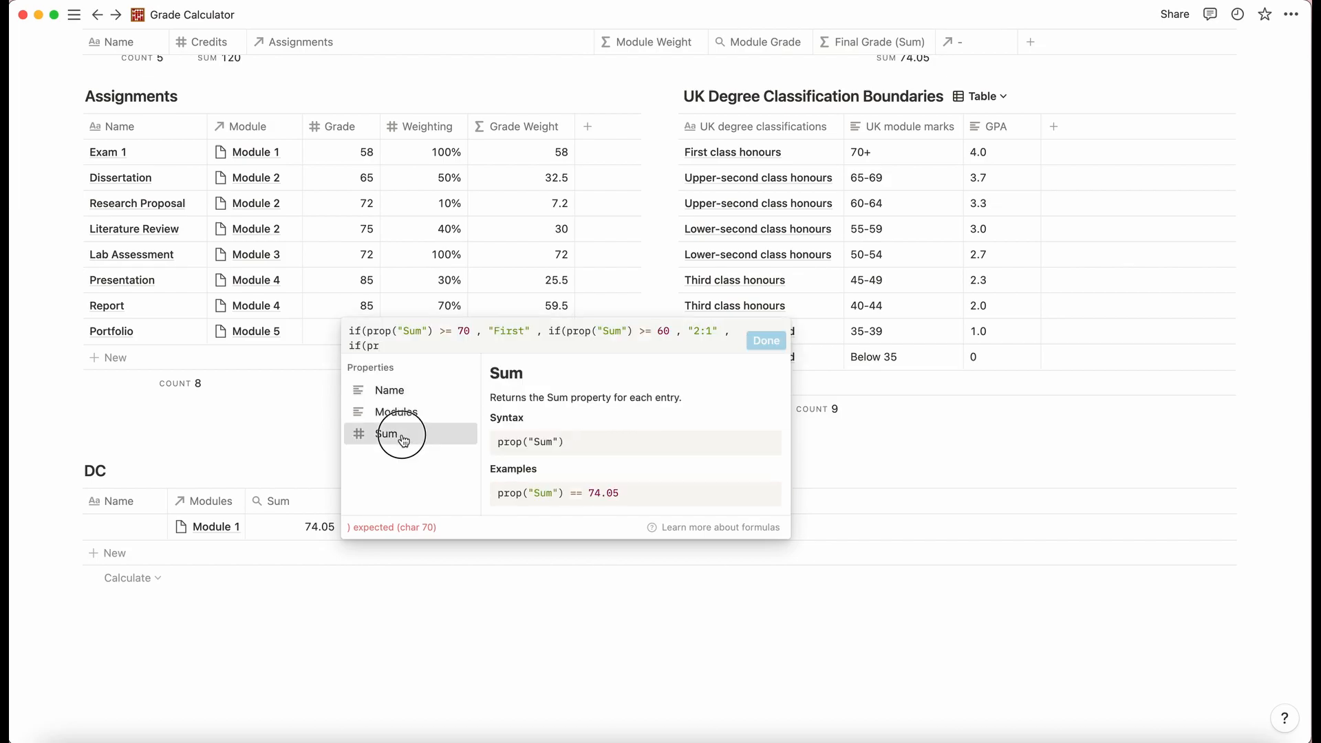
{"action": "left_click", "coordinate": [396, 434]}
{"action": "type", "text": ">"}
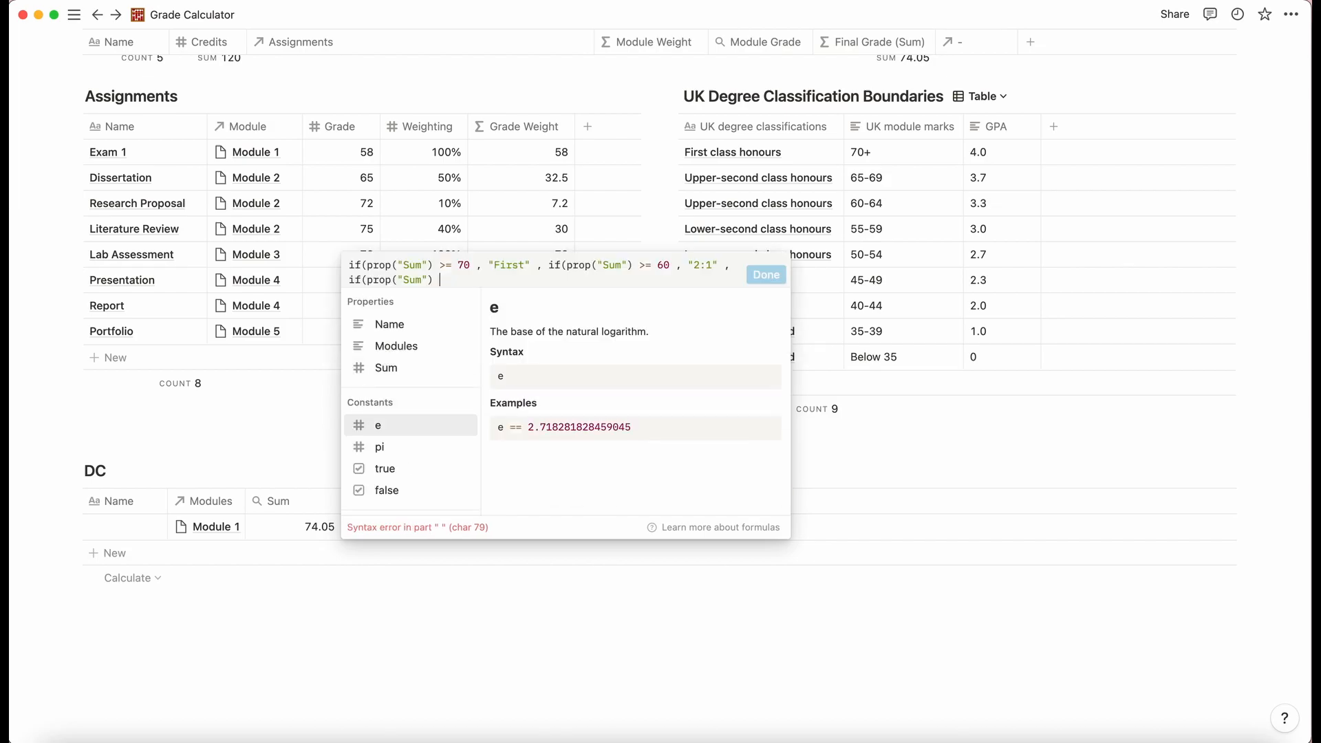
{"action": "type", "text": "= 50 ,"}
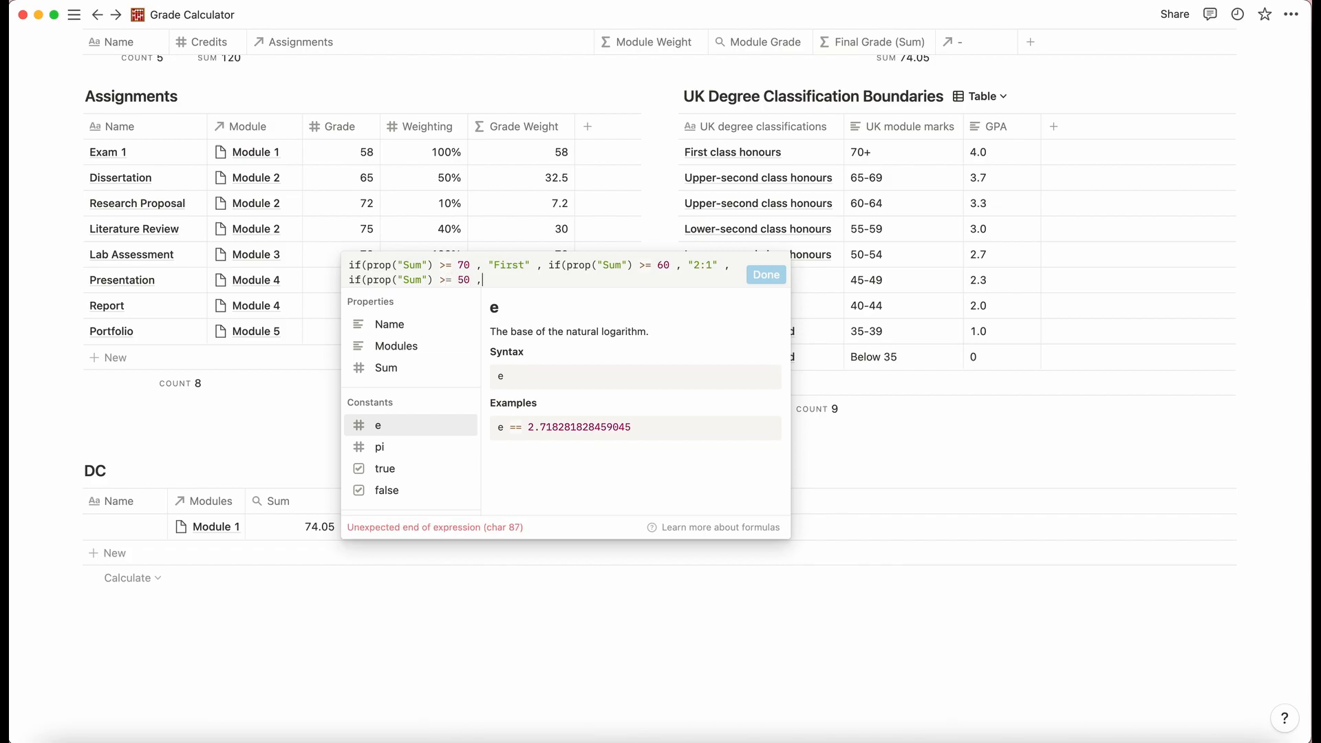
{"action": "type", "text": " \"2"}
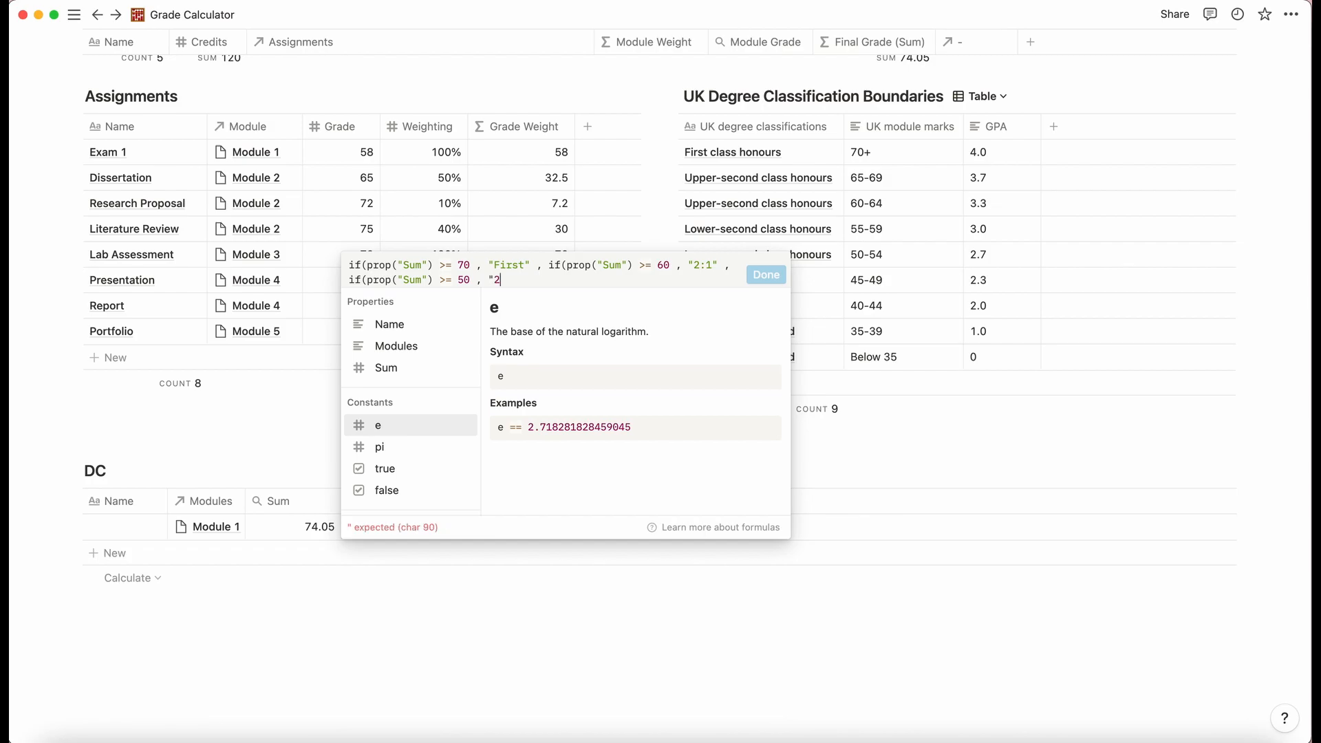
{"action": "type", "text": ":2"}
{"action": "type", "text": ":"}
{"action": "type", "text": "\""}
{"action": "type", "text": " , "}
Nest a fourth if condition in the DC formula that returns "Third" when Sum is >= 40.
{"action": "type", "text": "if"}
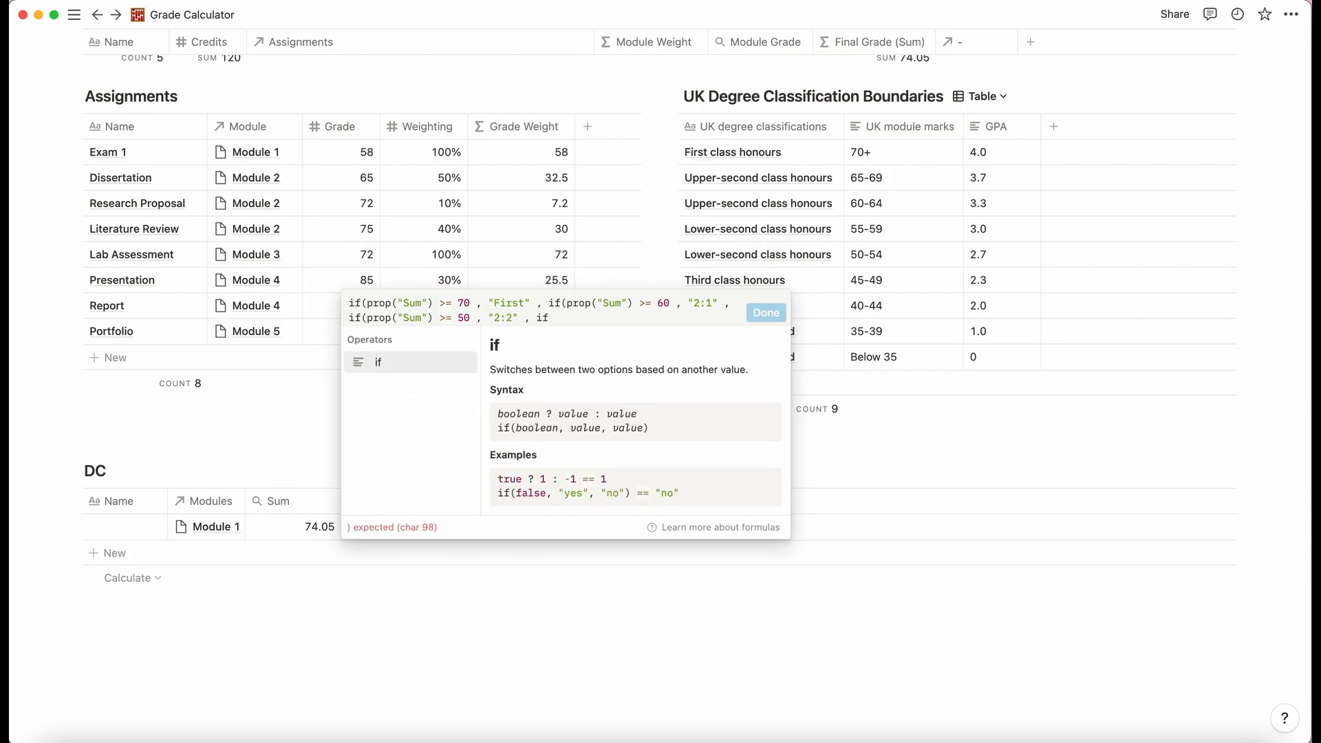
{"action": "type", "text": "( prp"}
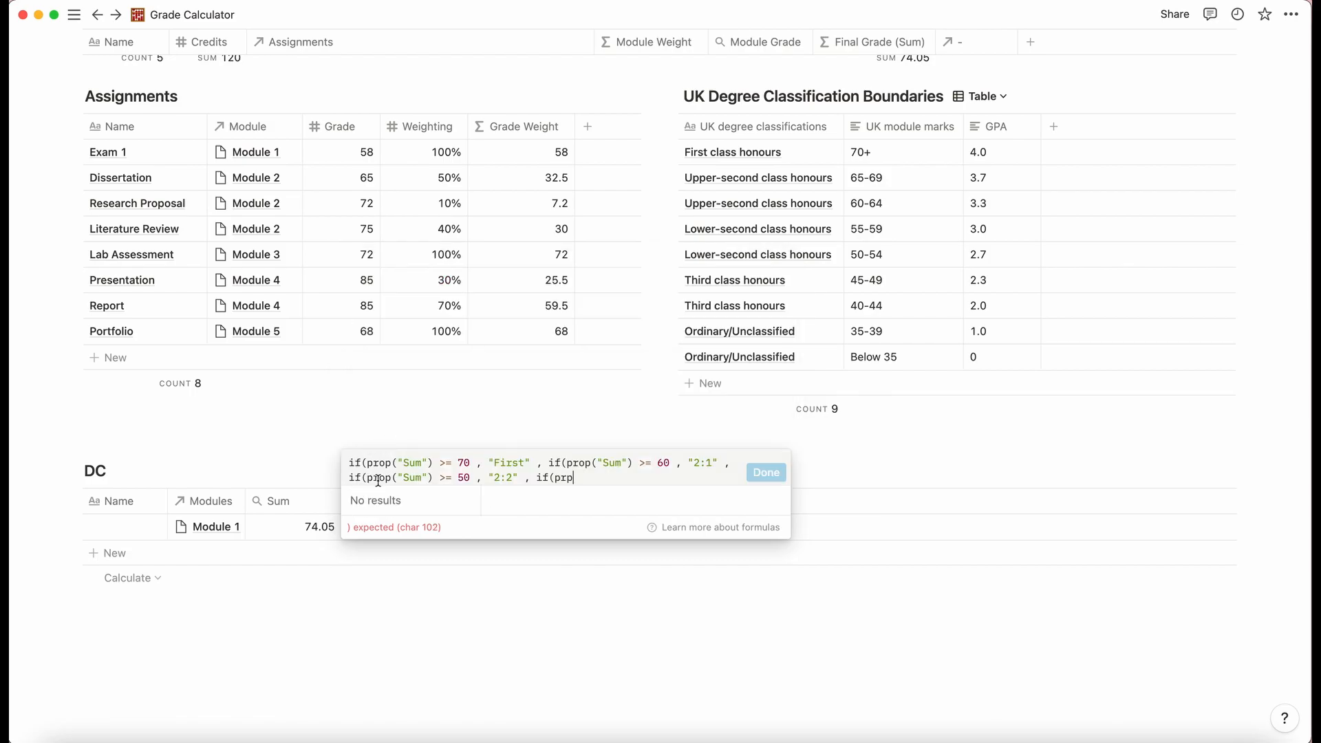
{"action": "key", "text": "BackSpace"}
{"action": "left_click", "coordinate": [411, 431]}
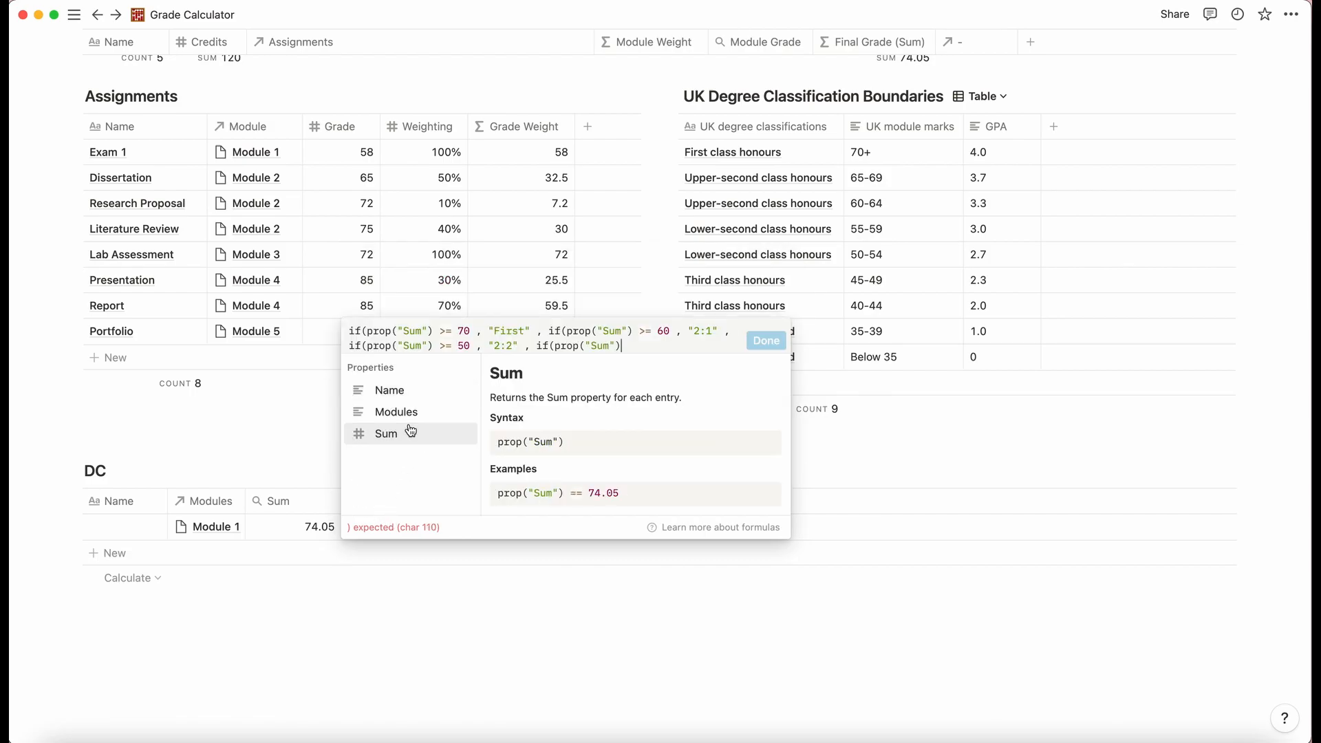
{"action": "type", "text": ">= "}
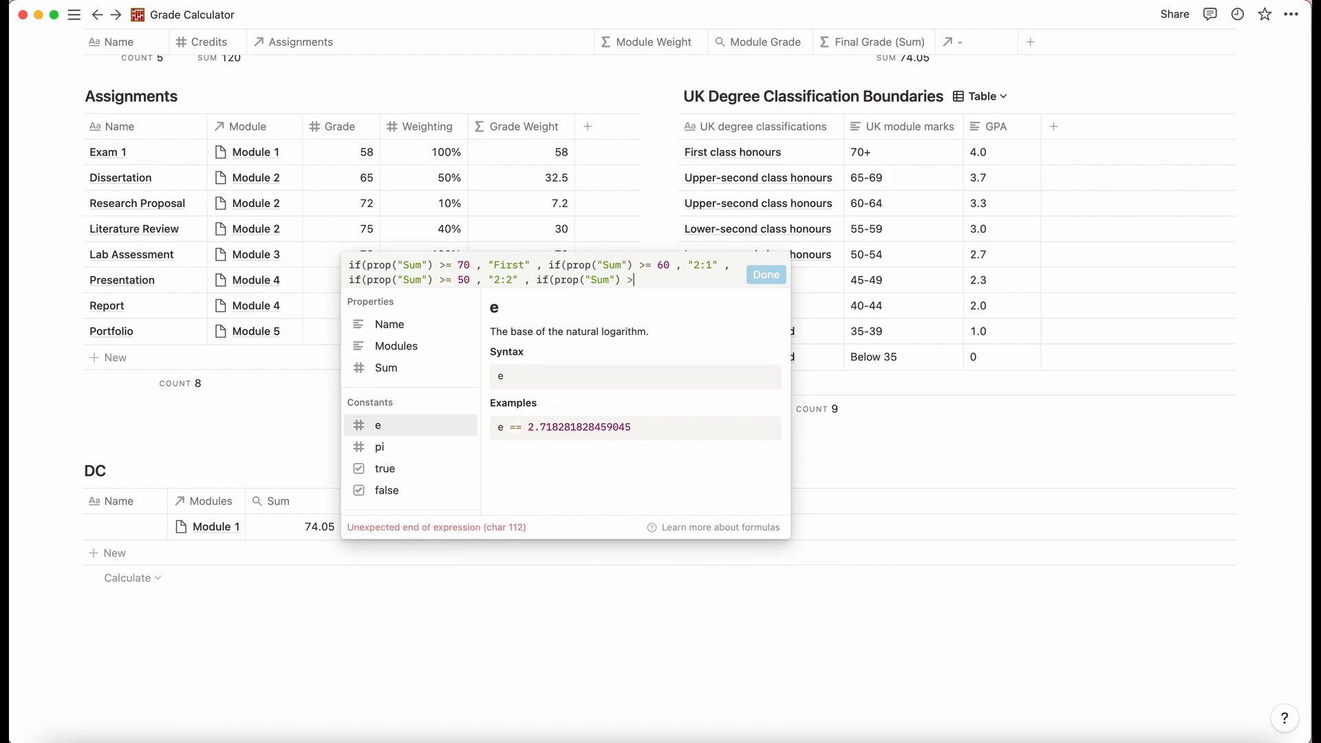
{"action": "type", "text": "4"}
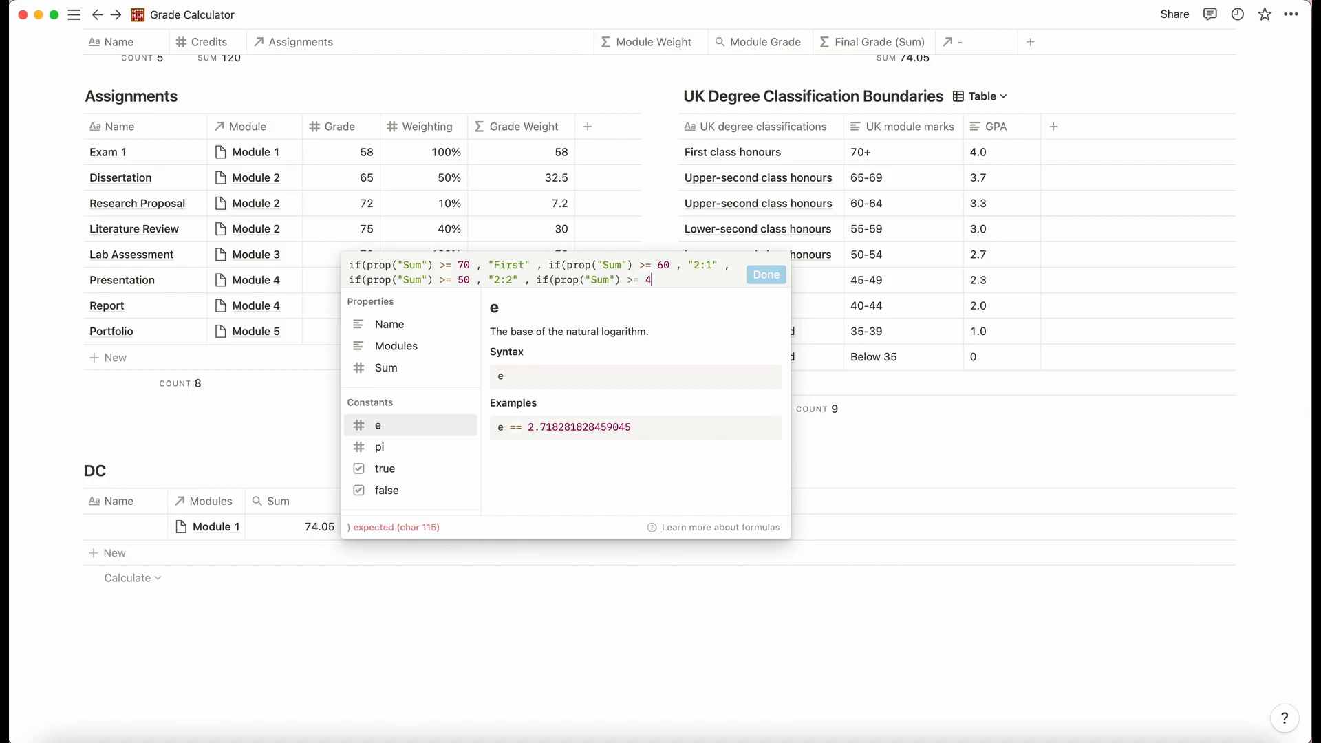
{"action": "type", "text": "0 , "}
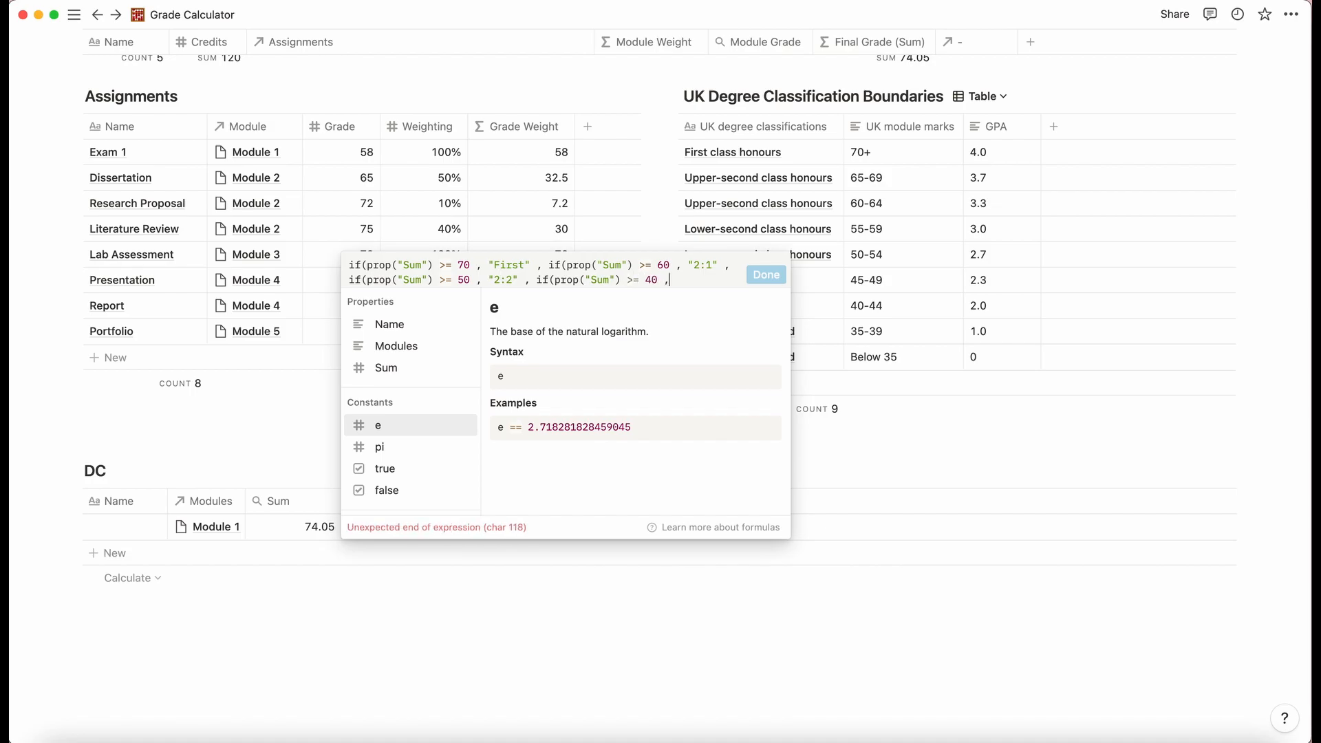
{"action": "type", "text": "\""}
{"action": "type", "text": "Thir"}
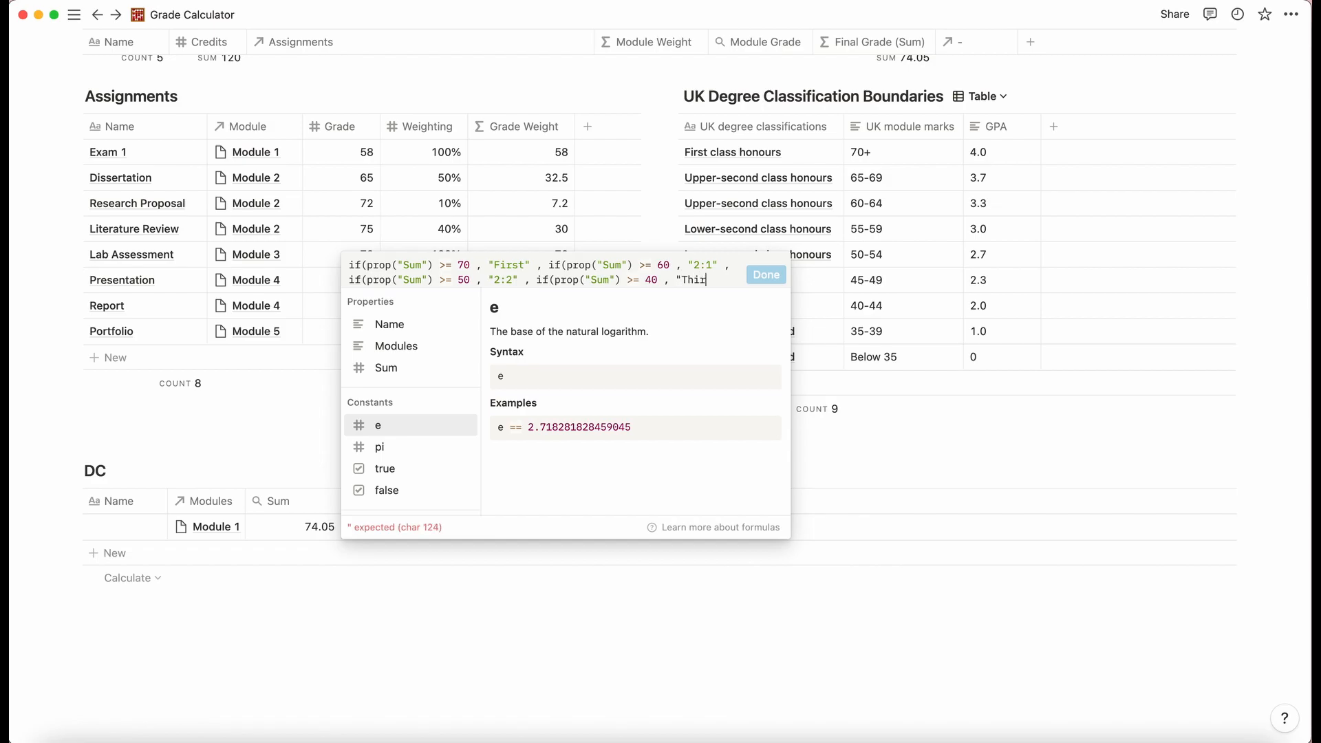
{"action": "type", "text": "d\" ,"}
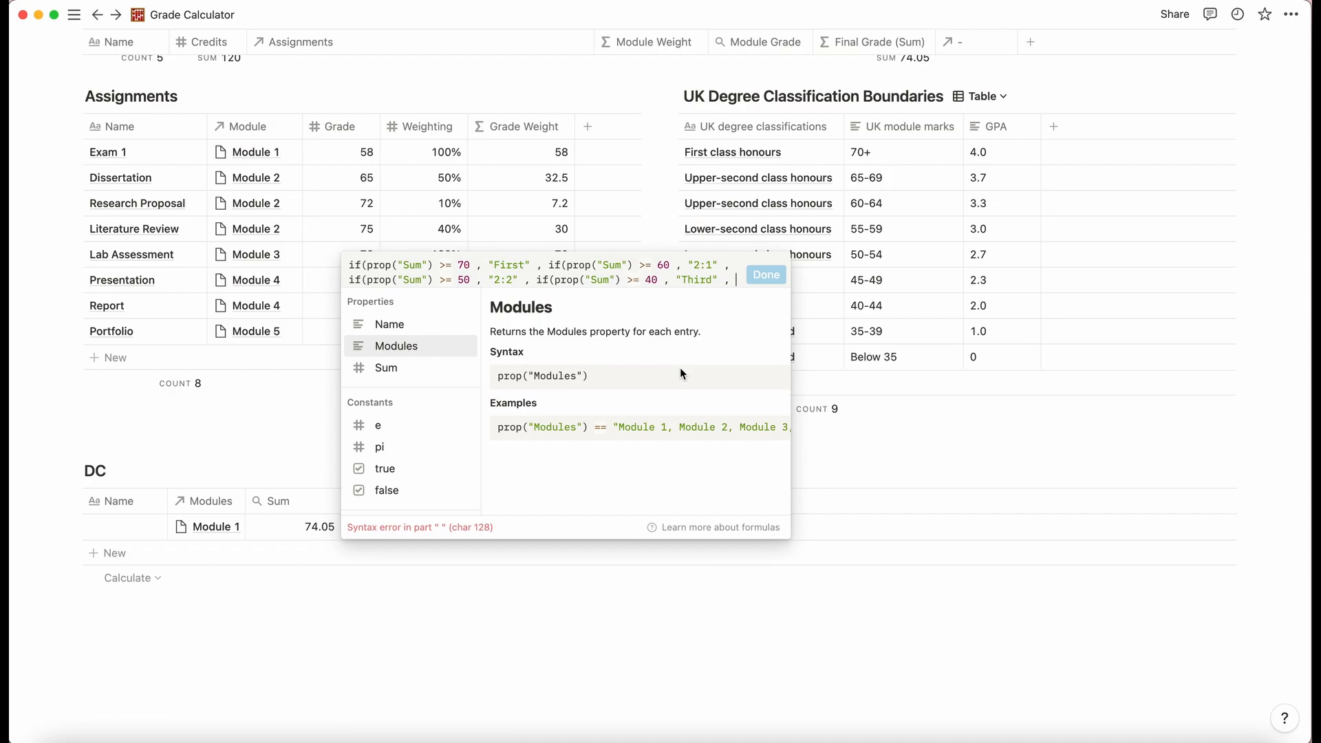
Add "Unclassified" as the DC formula's fallback value, close all four if brackets and apply the formula.
{"action": "type", "text": "\""}
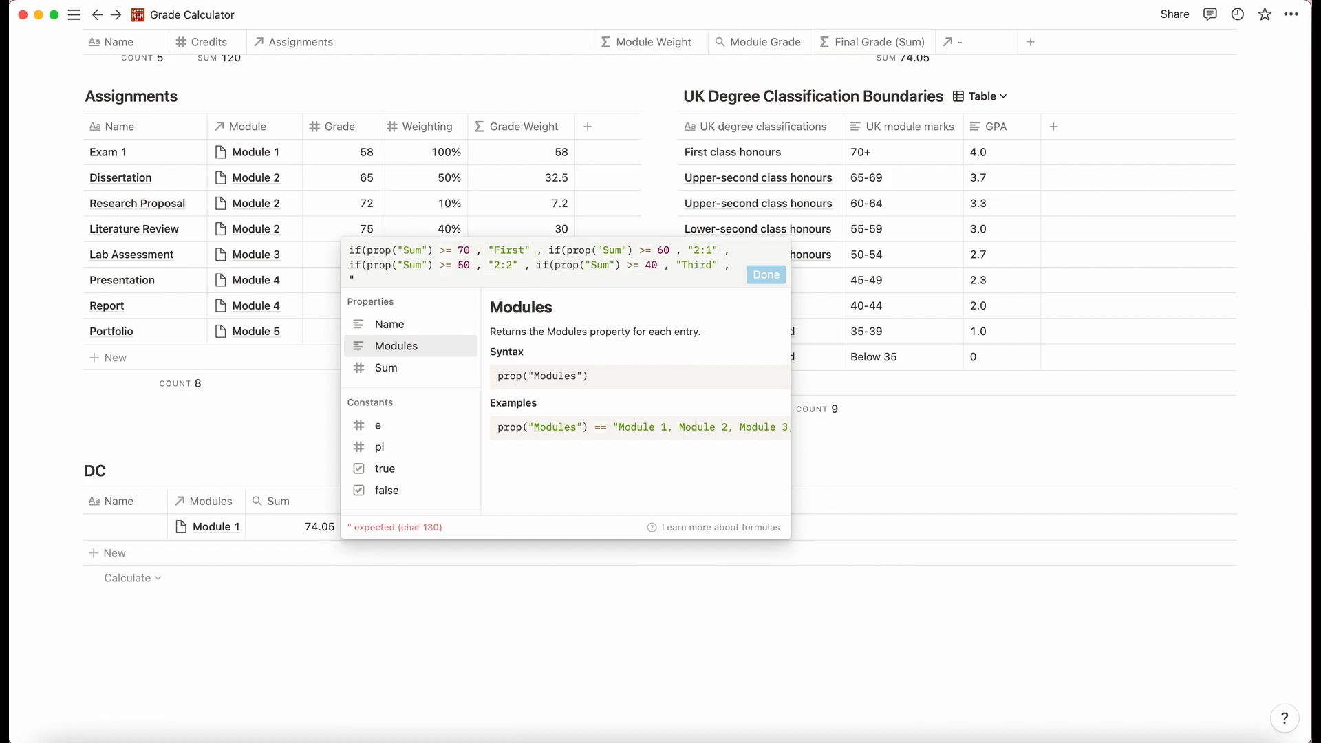
{"action": "type", "text": "Unclassified\""}
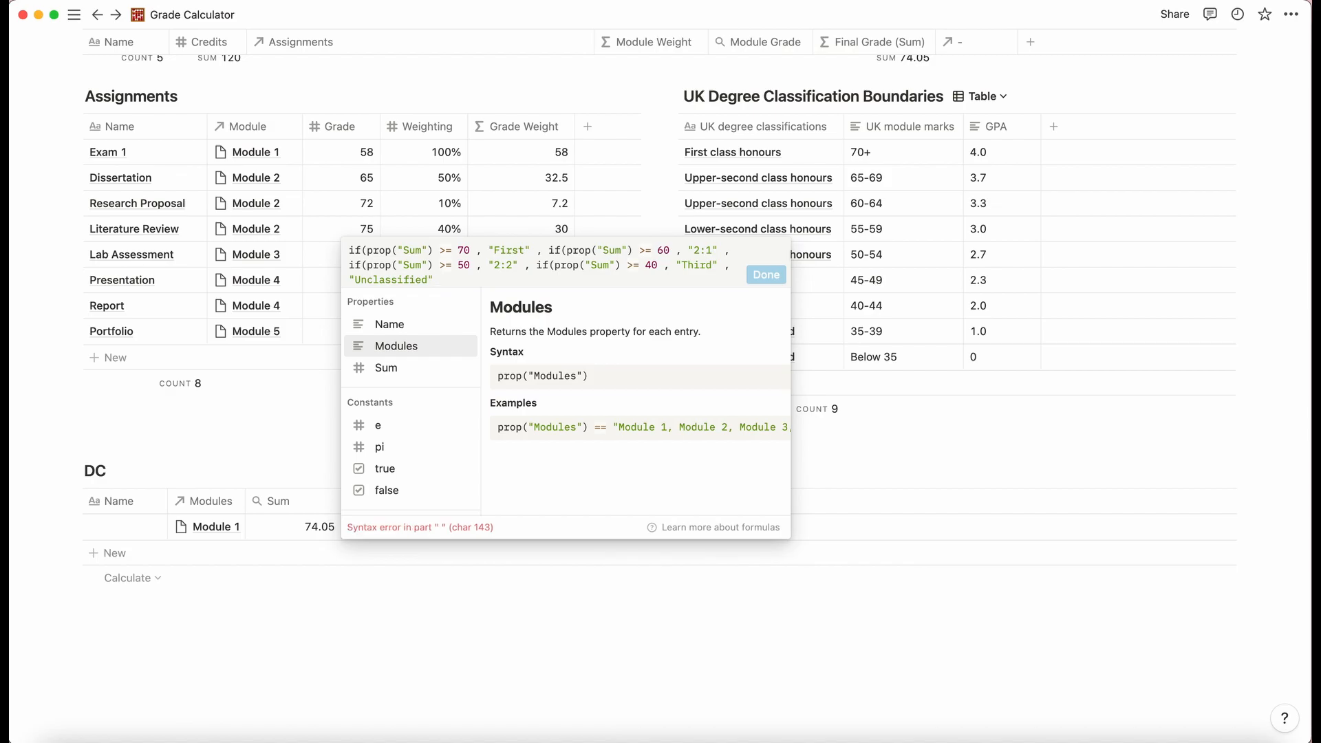
{"action": "key", "text": "BackSpace"}
{"action": "type", "text": "))))"}
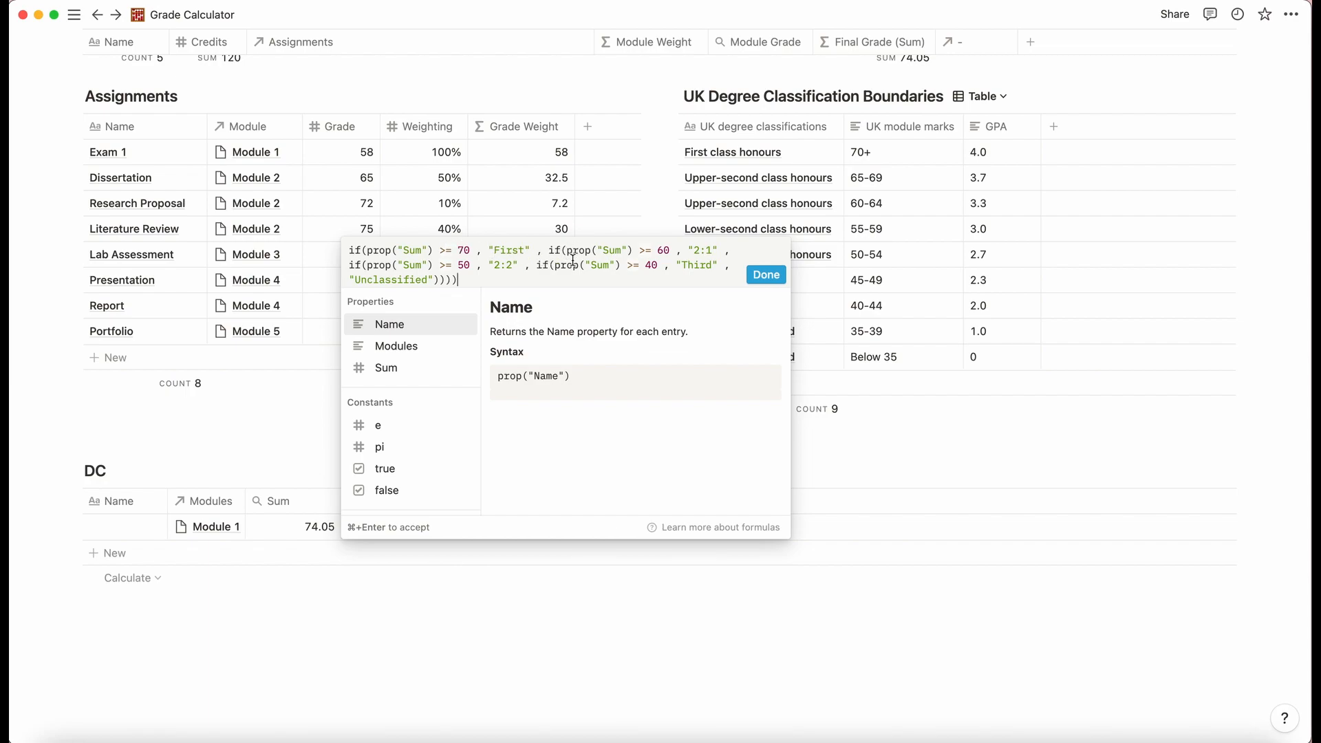
{"action": "left_click", "coordinate": [766, 275]}
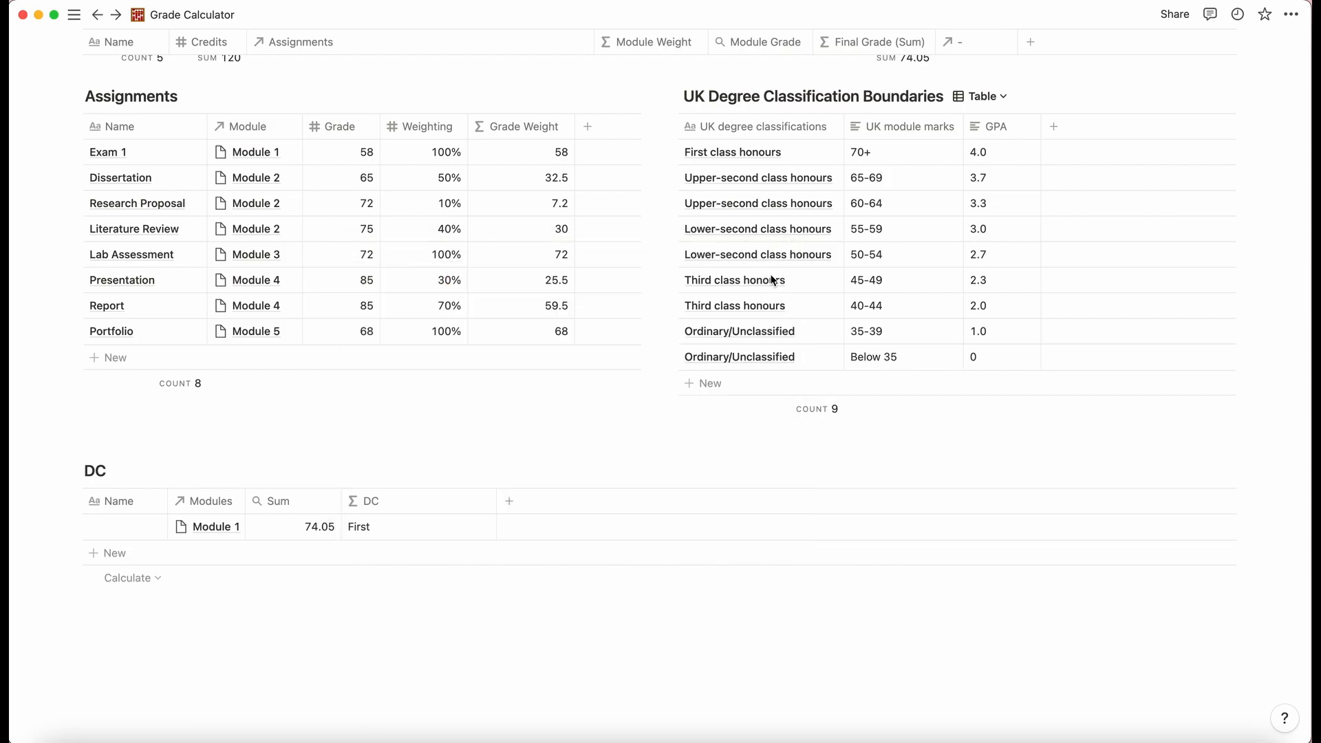
Change the DC formula's "First" label to "First Class" and apply the formula.
{"action": "left_click", "coordinate": [404, 530]}
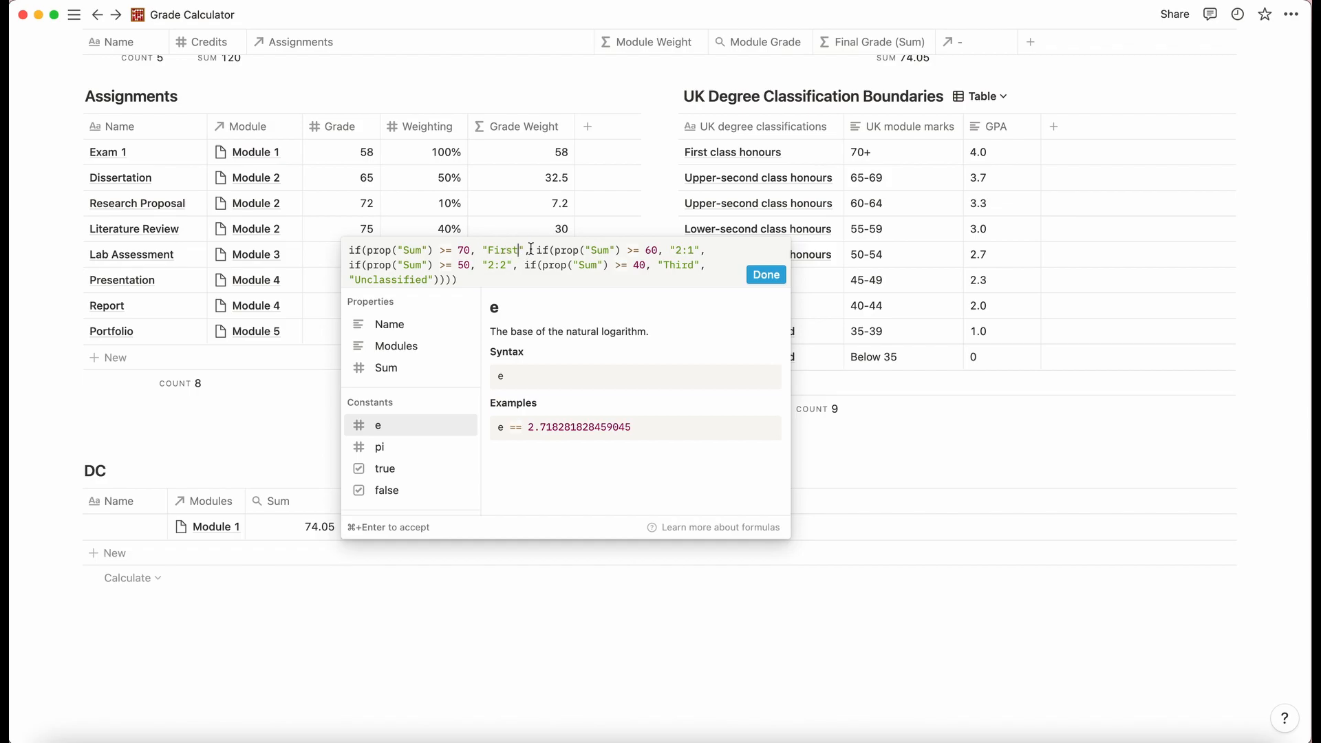
{"action": "type", "text": "Class"}
{"action": "left_click", "coordinate": [764, 275]}
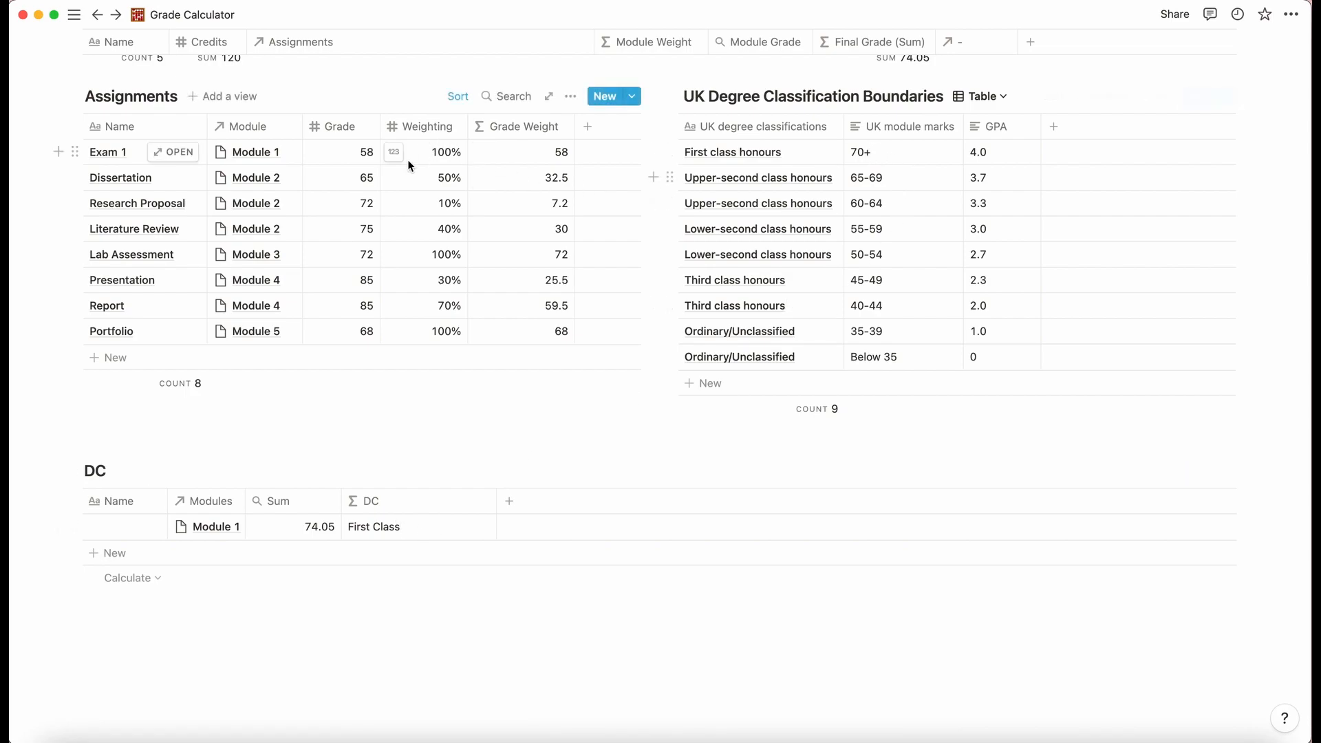
Clear the grades of Exam 1 and Dissertation in the Assignments table to test the DC formula.
{"action": "left_click", "coordinate": [346, 157]}
{"action": "key", "text": "BackSpace"}
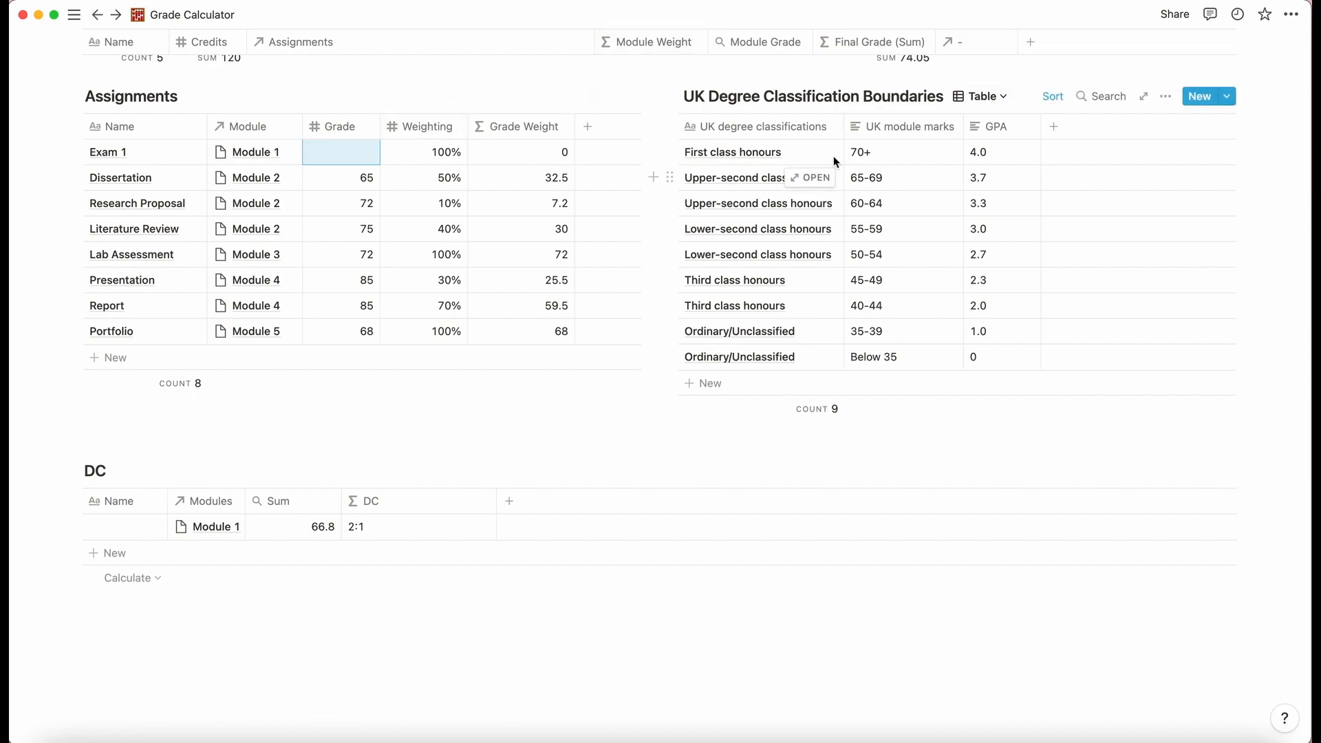
{"action": "key", "text": "Down"}
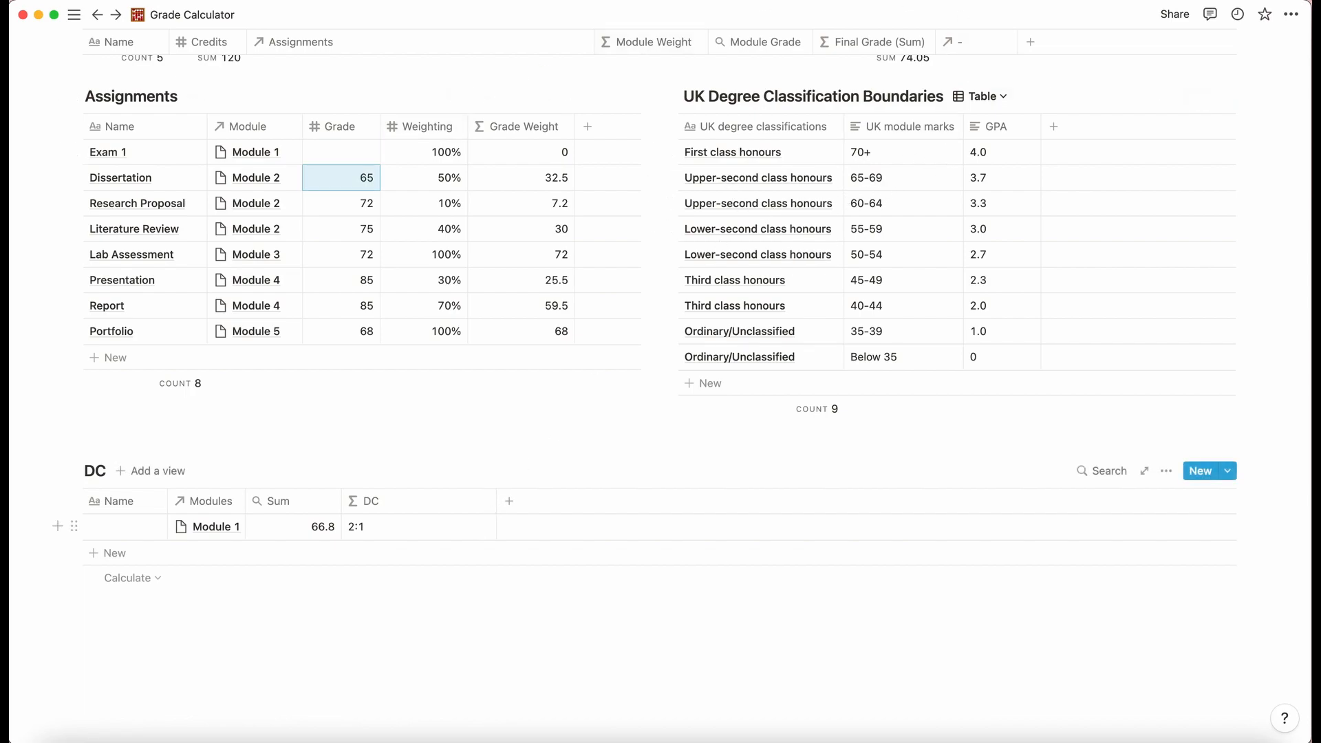
{"action": "key", "text": "BackSpace"}
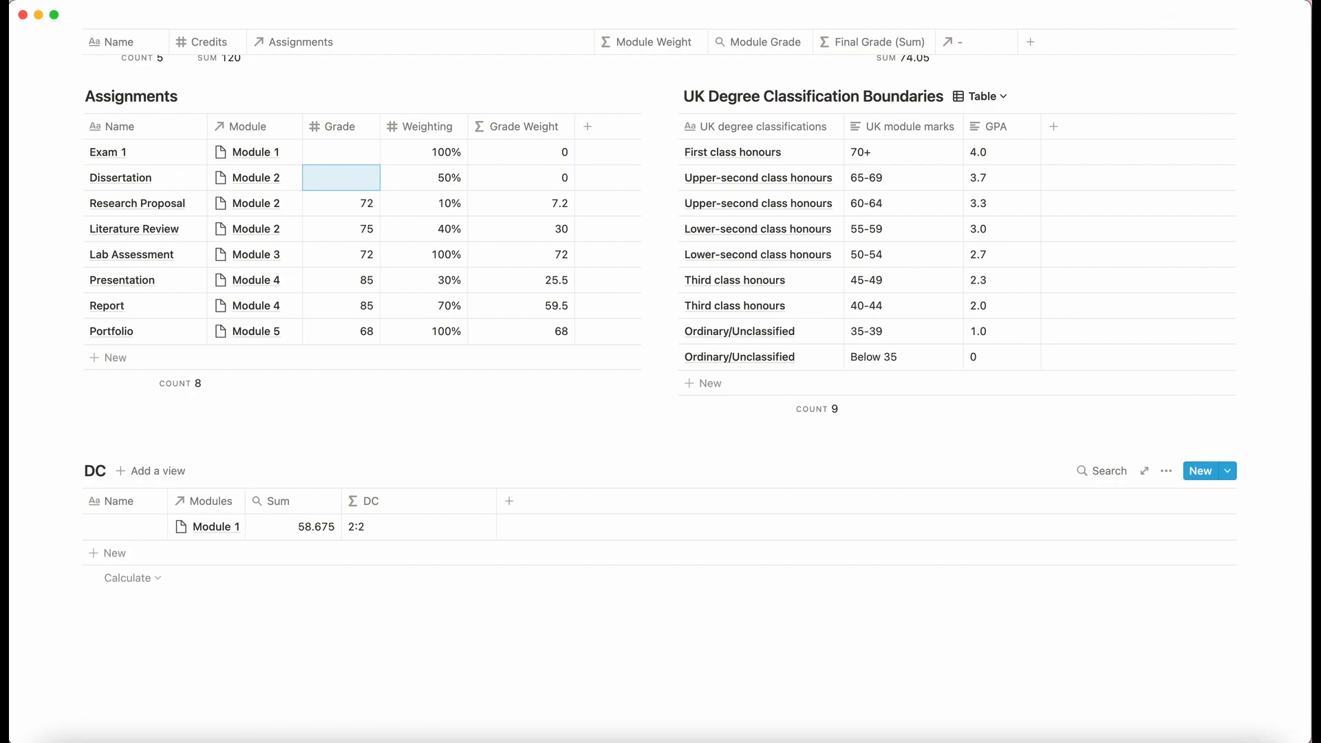
Clear the grades of Research Proposal, Literature Review, Lab Assessment and Presentation to test the lower DC classifications.
{"action": "key", "text": "Down"}
{"action": "key", "text": "BackSpace"}
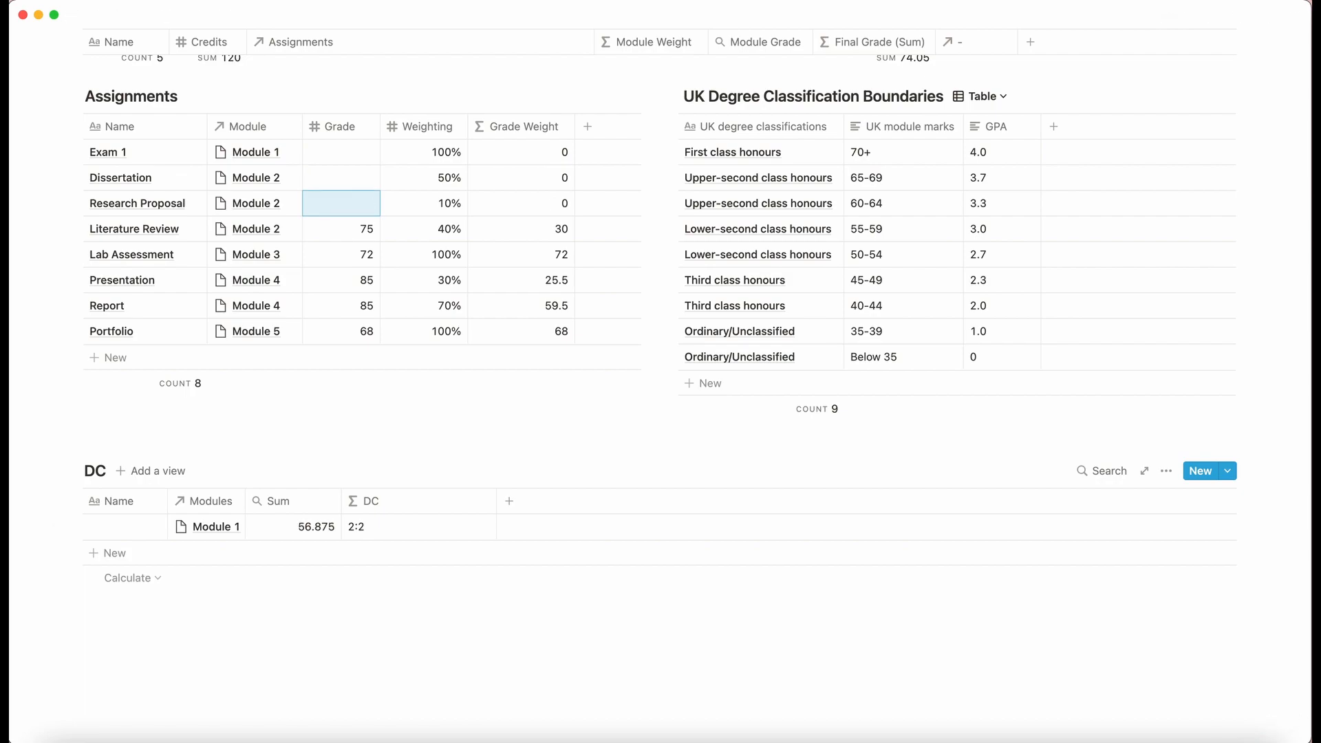
{"action": "key", "text": "Down"}
{"action": "key", "text": "BackSpace"}
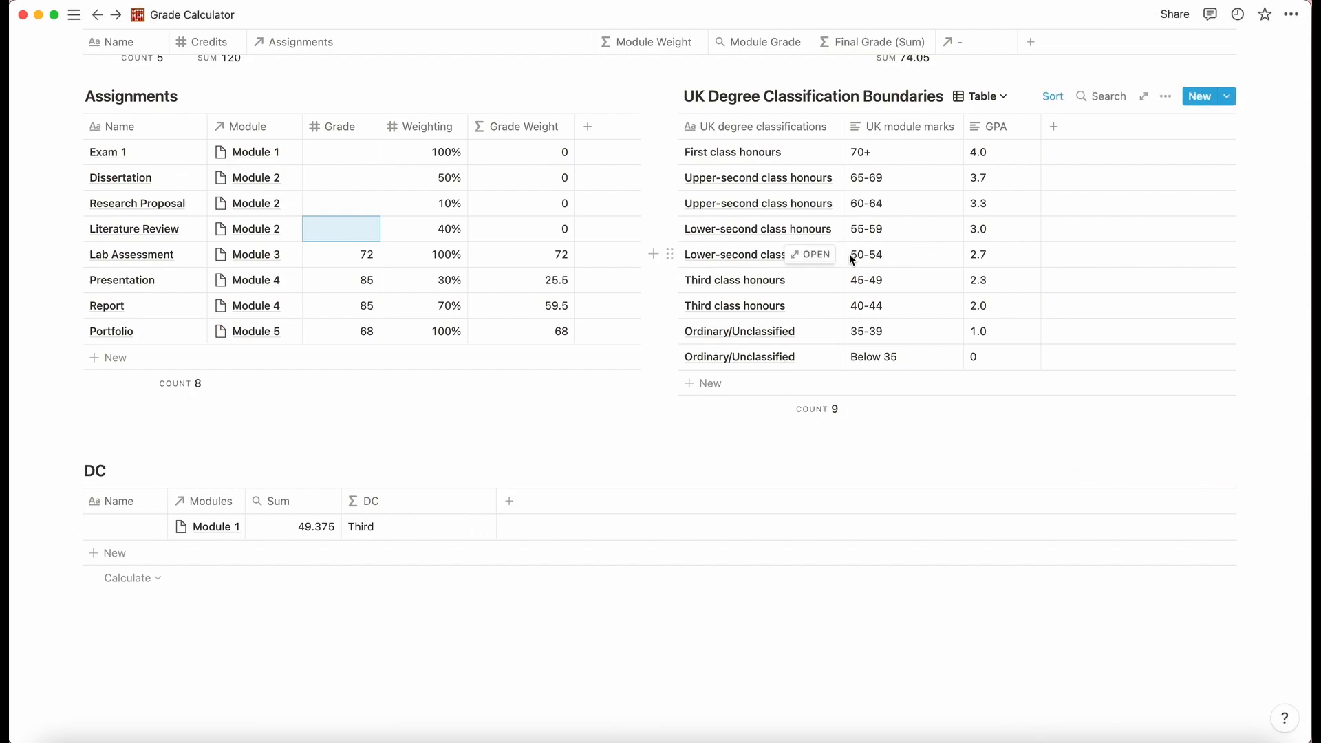
{"action": "key", "text": "Down"}
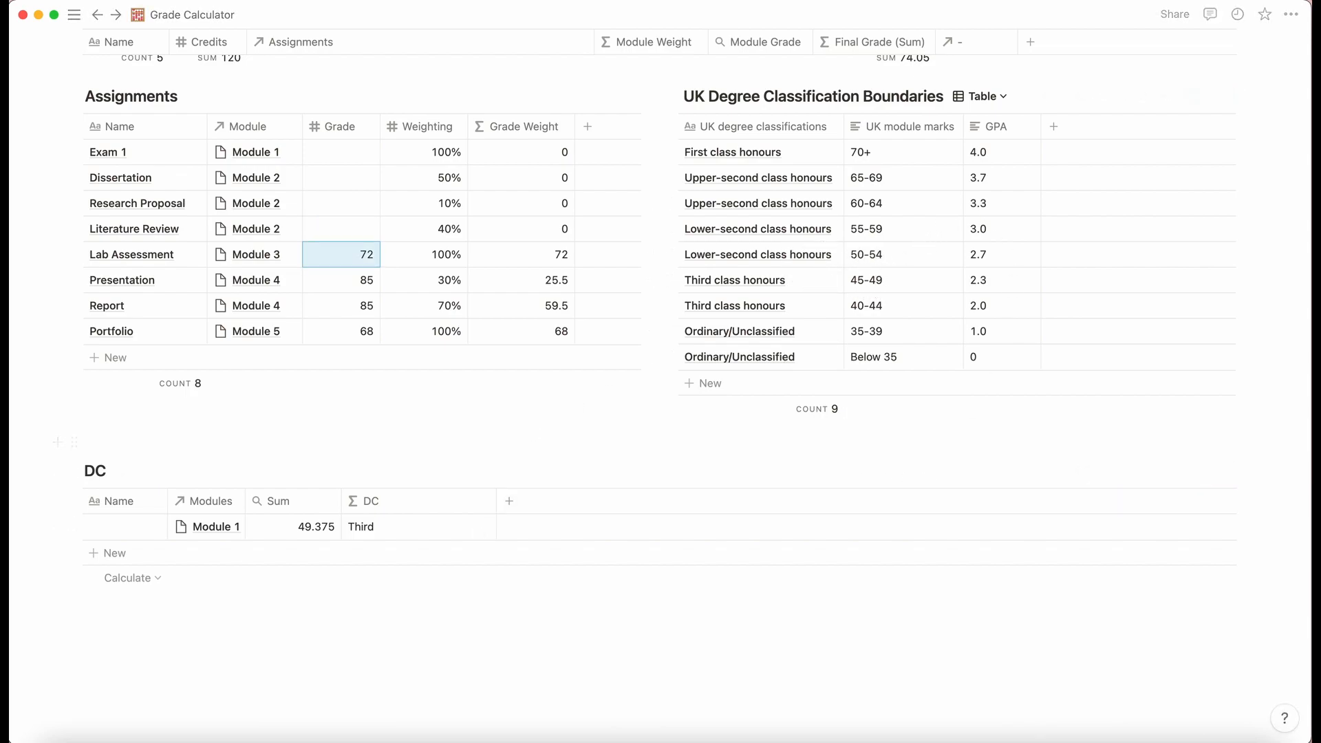
{"action": "key", "text": "BackSpace"}
{"action": "key", "text": "Down"}
{"action": "key", "text": "BackSpace"}
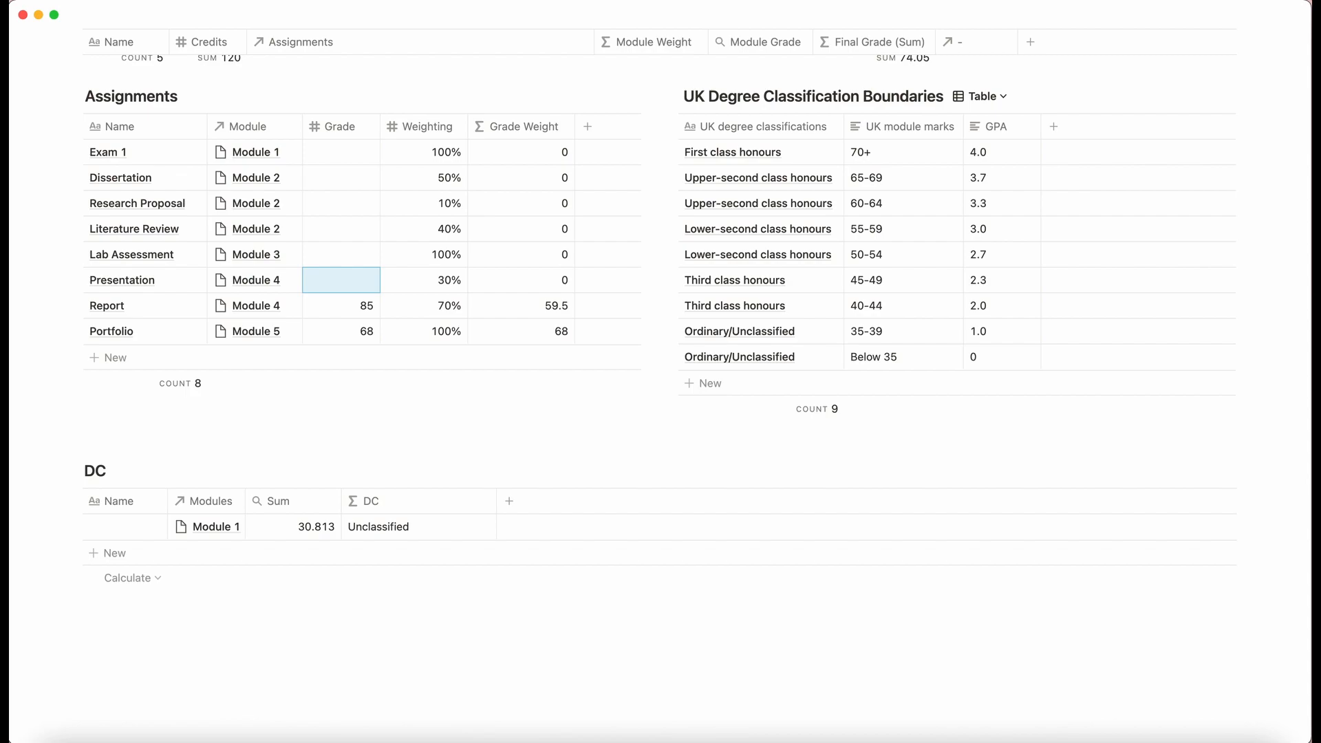
Undo the six grade deletions in the Assignments table, from Presentation back to Exam 1.
{"action": "key", "text": "super+z"}
{"action": "key", "text": "super+z"}
{"action": "key", "text": "super+z"}
{"action": "key", "text": "super+z"}
{"action": "key", "text": "super+z"}
{"action": "key", "text": "super+z"}
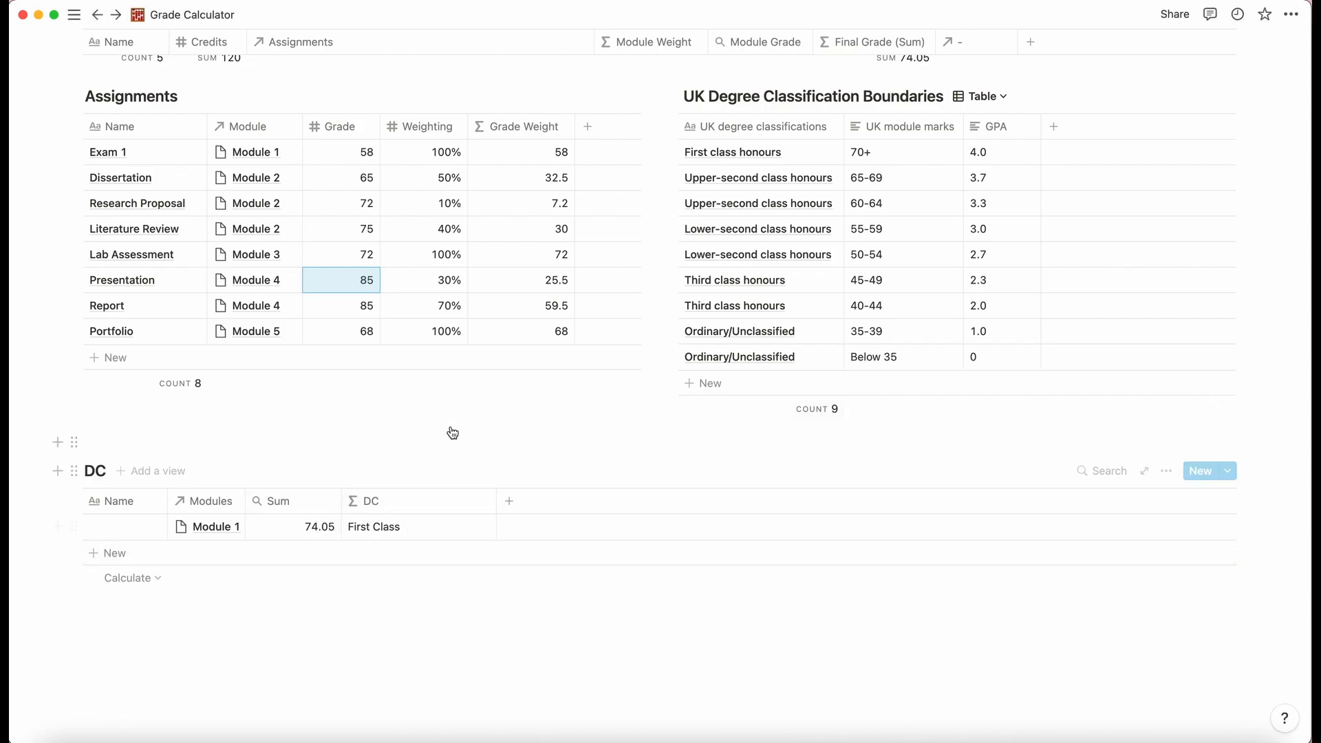
Add a rollup property named "DC" after the last column of the $Modules table.
{"action": "scroll", "coordinate": [452, 431], "scroll_direction": "up", "scroll_amount": 5}
{"action": "scroll", "coordinate": [782, 345], "scroll_direction": "down", "scroll_amount": 5}
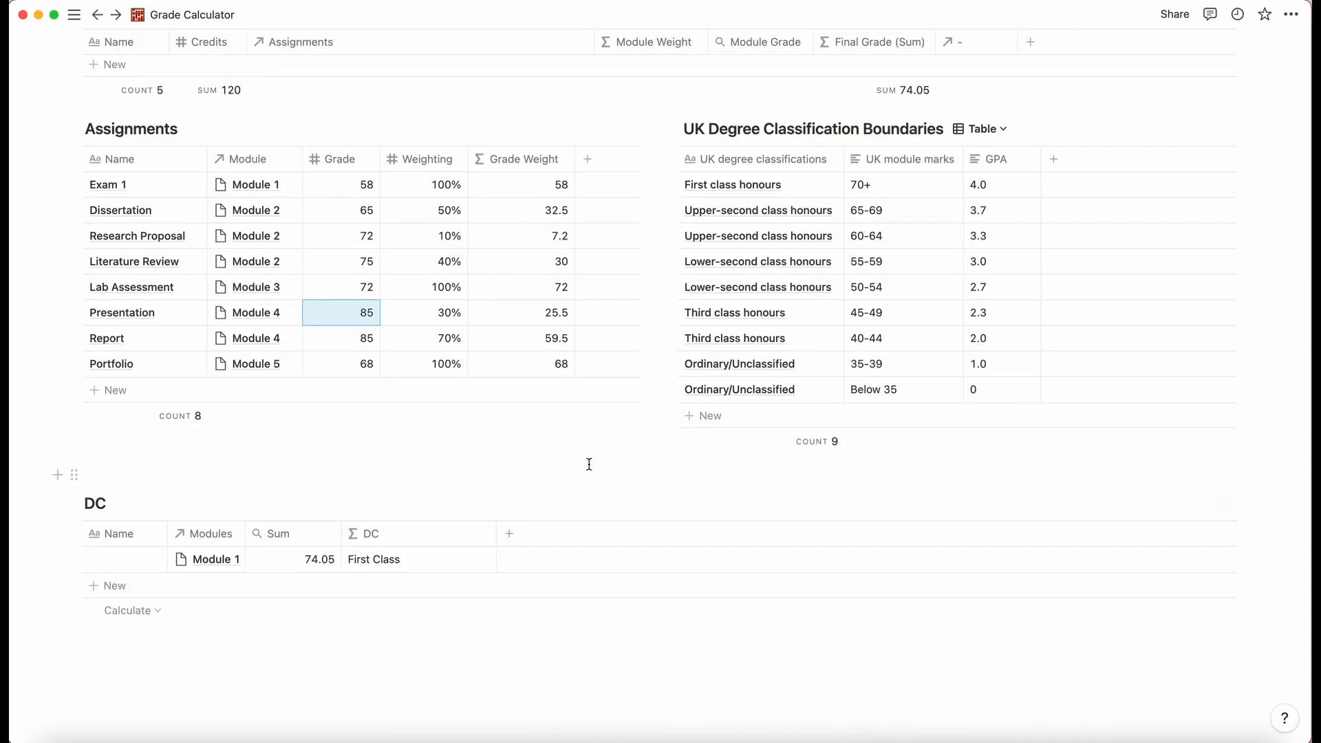
{"action": "scroll", "coordinate": [589, 475], "scroll_direction": "up", "scroll_amount": 5}
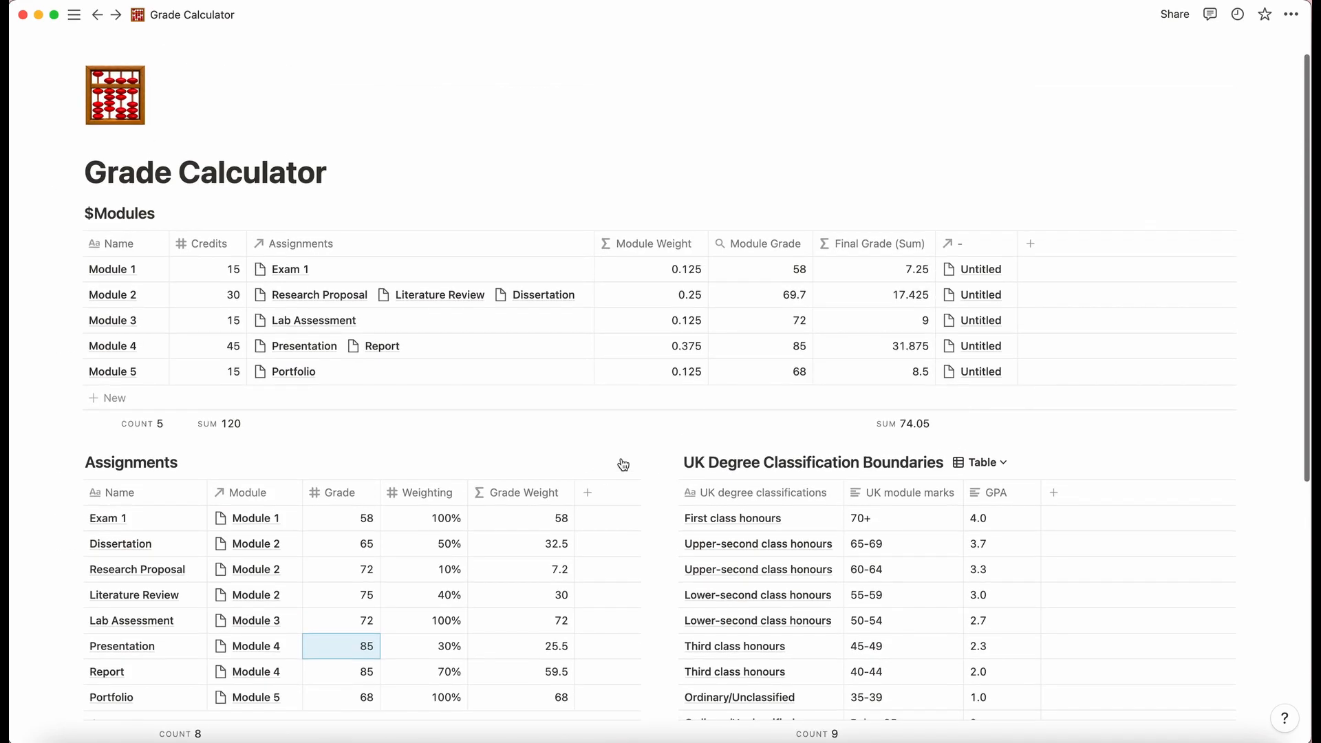
{"action": "left_click", "coordinate": [1028, 245]}
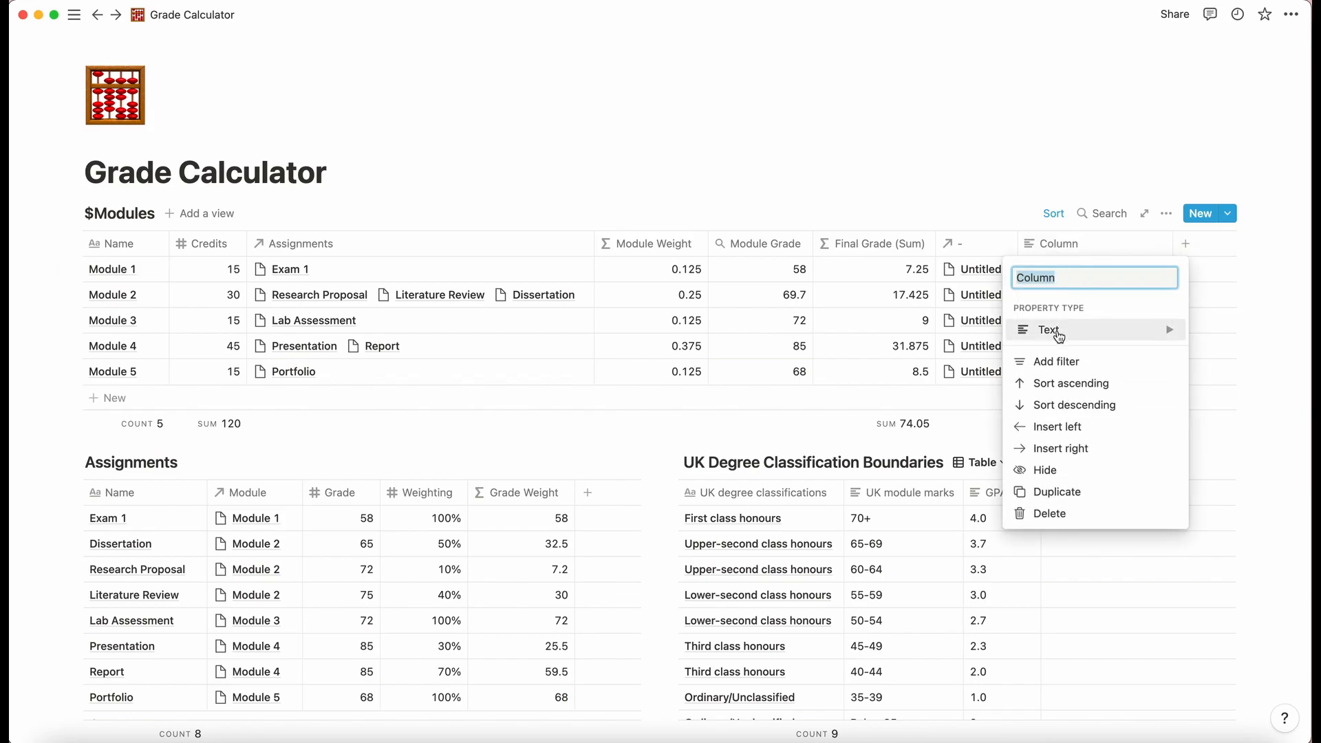
{"action": "mouse_move", "coordinate": [1057, 330]}
{"action": "scroll", "coordinate": [943, 448], "scroll_direction": "down", "scroll_amount": 2}
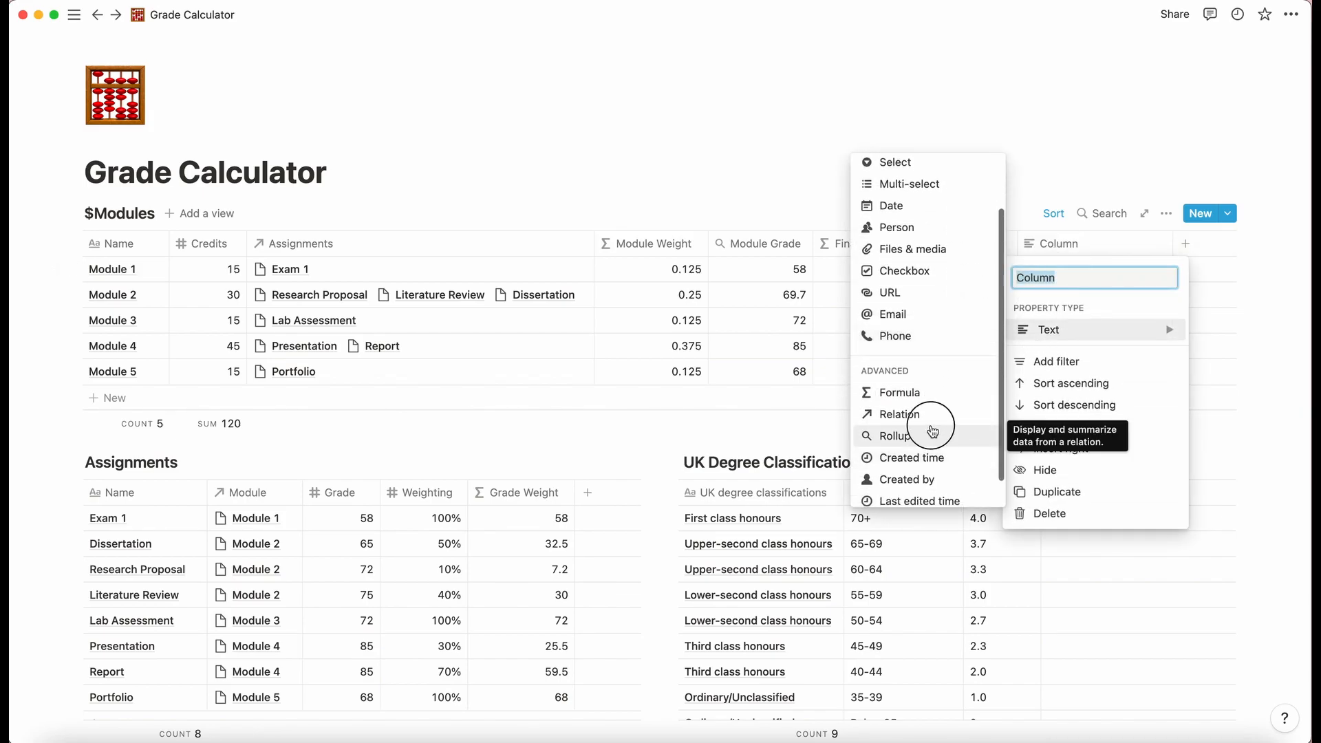
{"action": "left_click", "coordinate": [936, 435]}
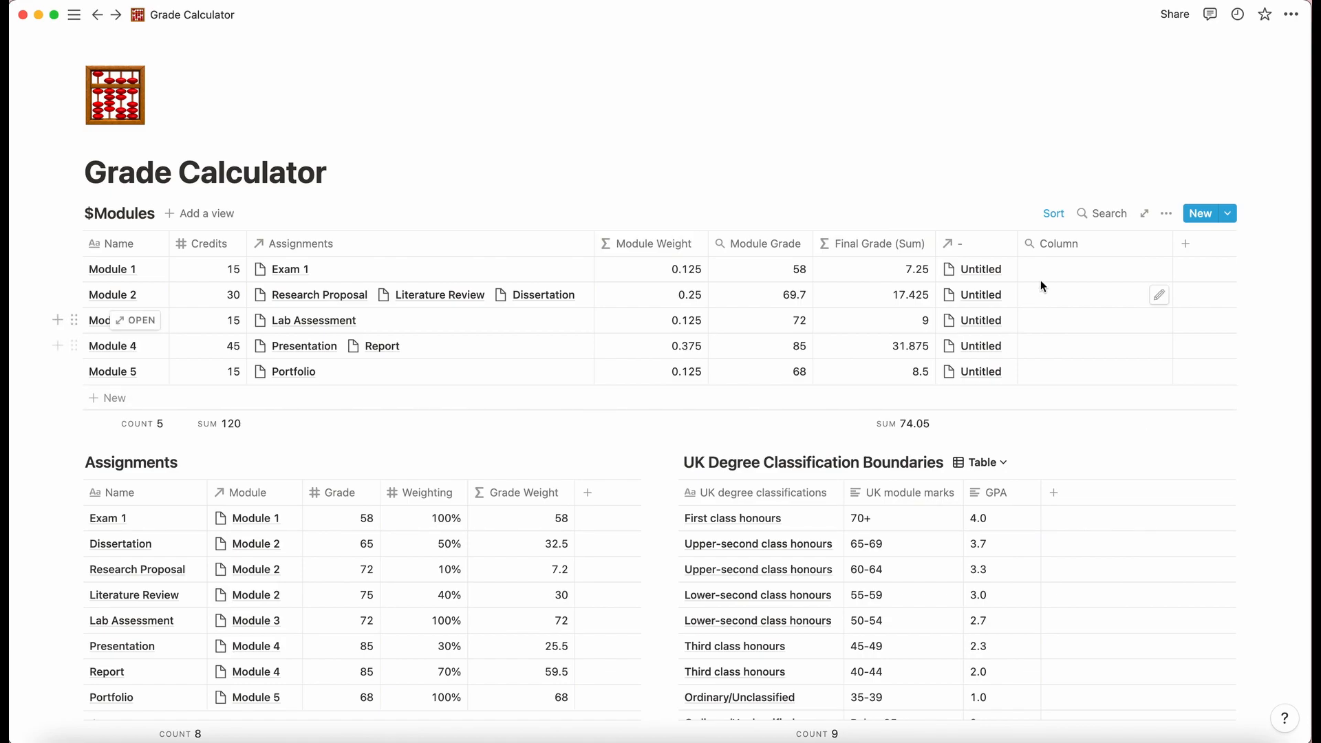
{"action": "left_click", "coordinate": [1075, 246]}
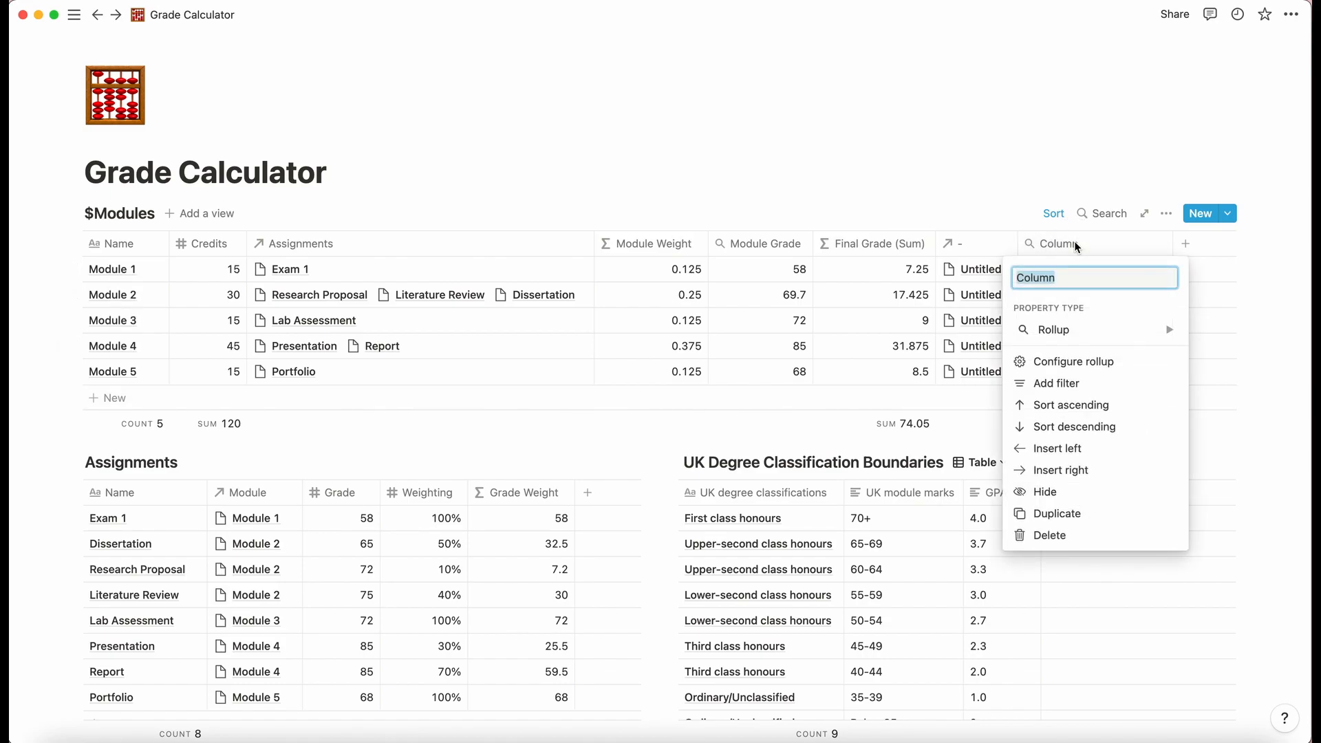
{"action": "type", "text": "D"}
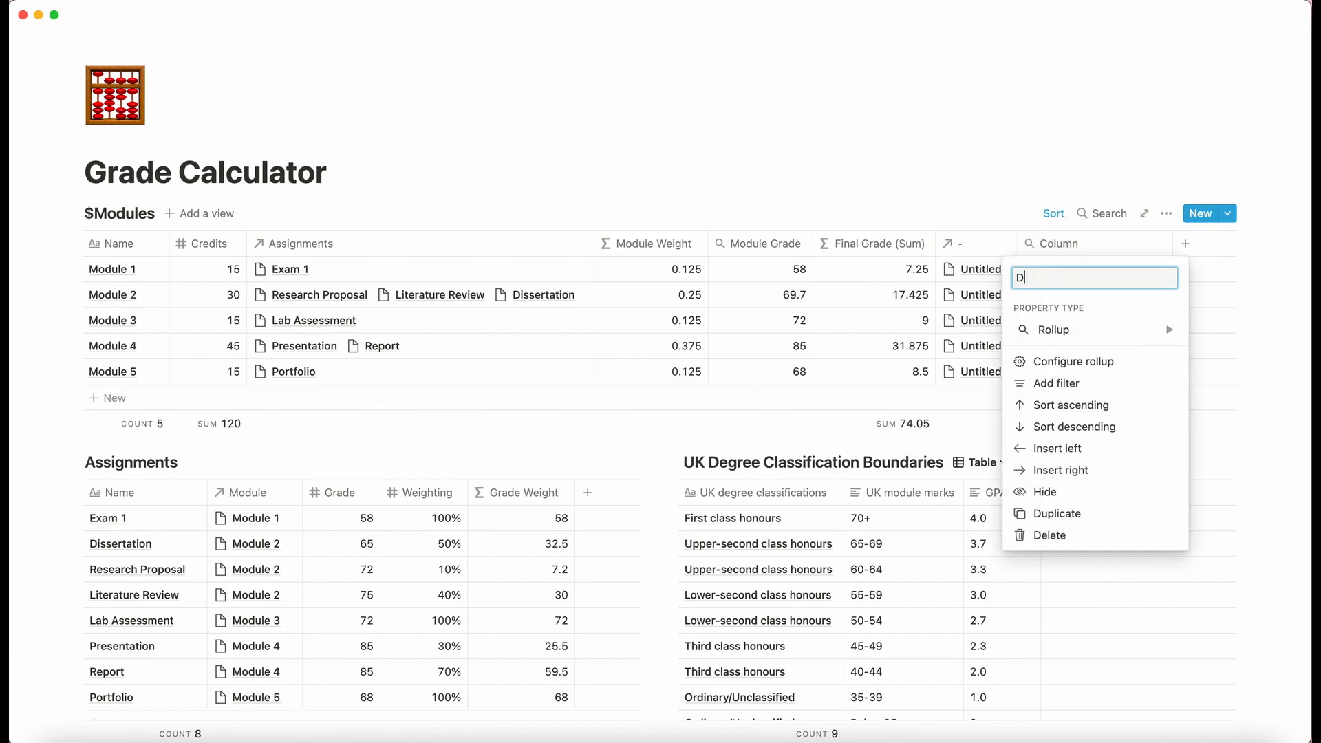
{"action": "type", "text": "C"}
{"action": "key", "text": "Return"}
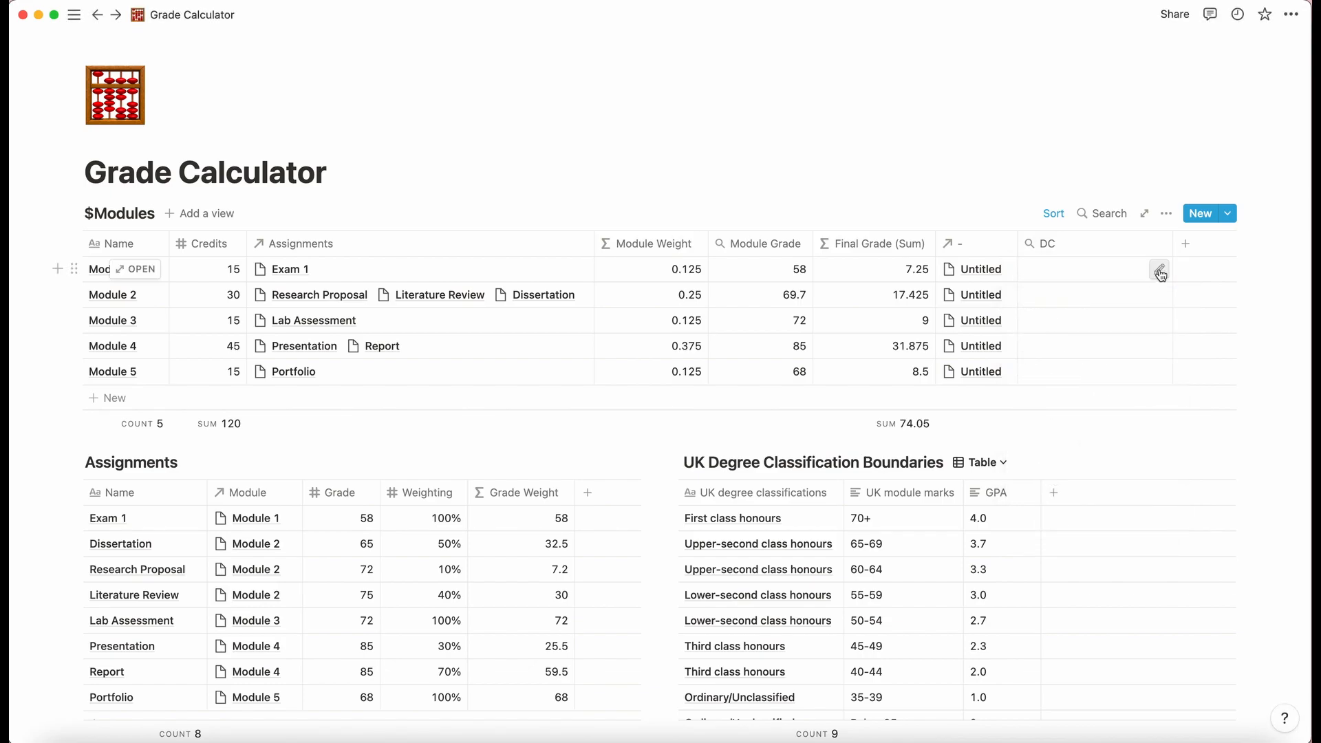
Configure the DC rollup in the $Modules table to use the "-" relation.
{"action": "left_click", "coordinate": [1161, 272]}
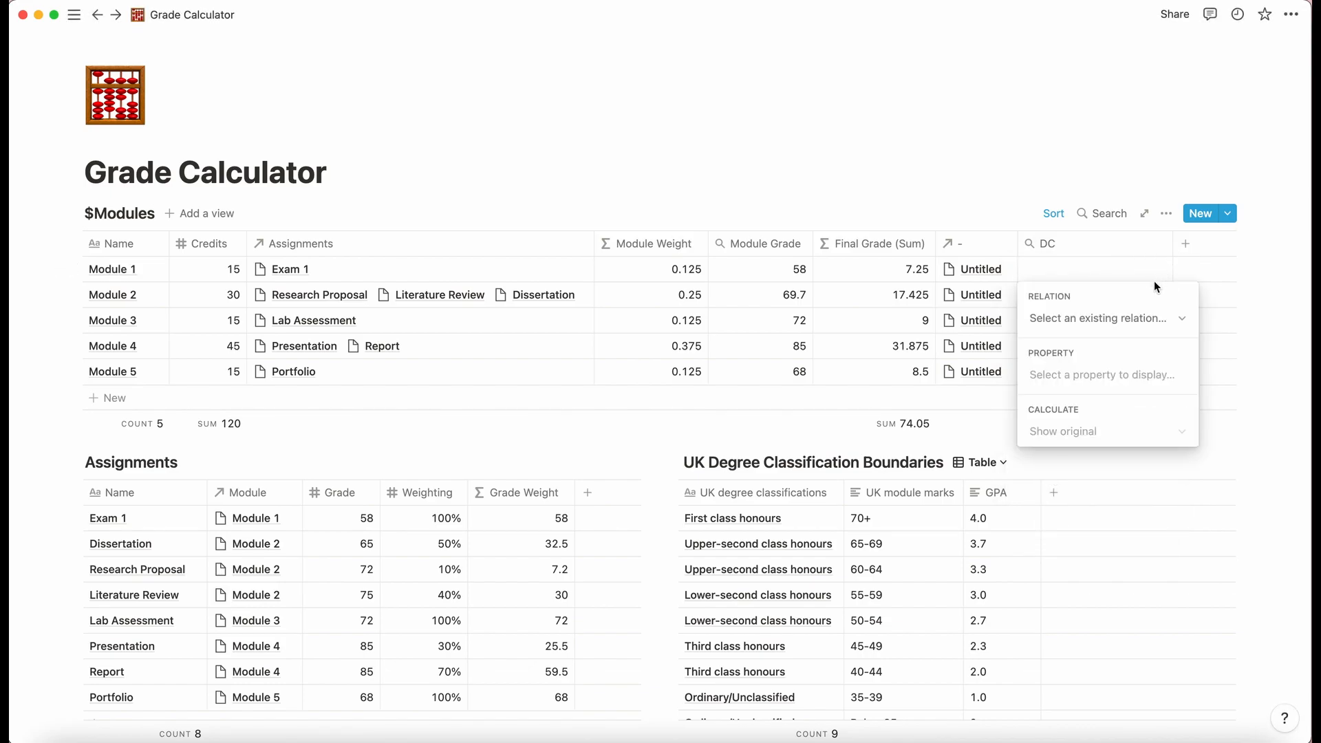
{"action": "left_click", "coordinate": [1133, 319]}
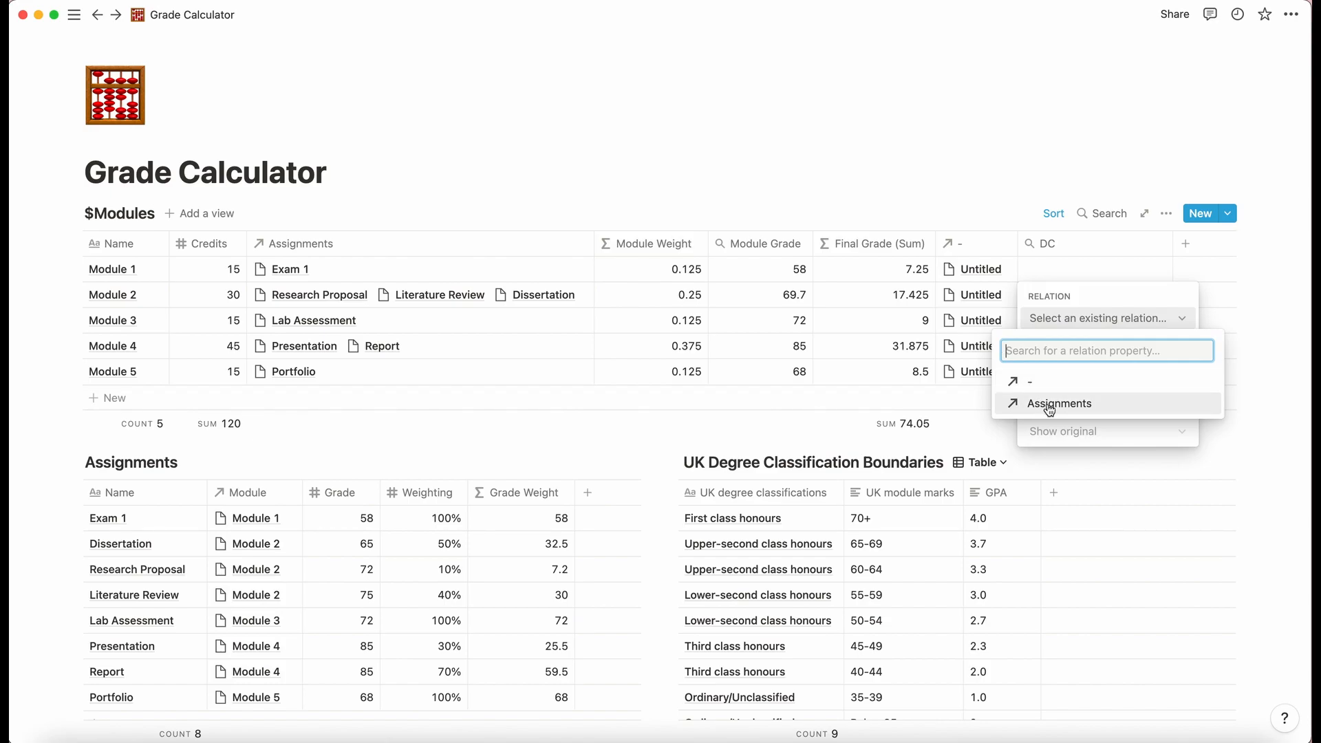
{"action": "left_click", "coordinate": [1047, 382]}
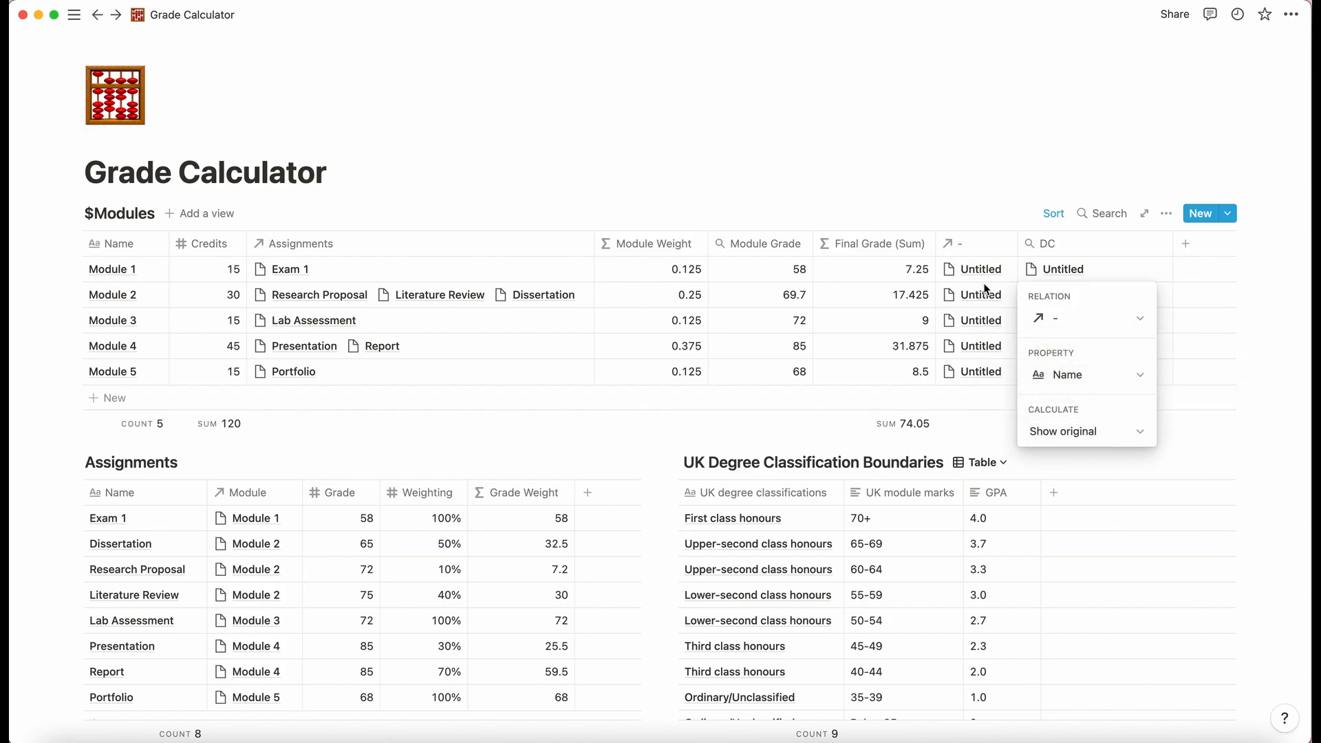
{"action": "key", "text": "Escape"}
Set the DC rollup's displayed property to DC, keeping Show original, and narrow its column to fit the values.
{"action": "scroll", "coordinate": [902, 486], "scroll_direction": "down", "scroll_amount": 10}
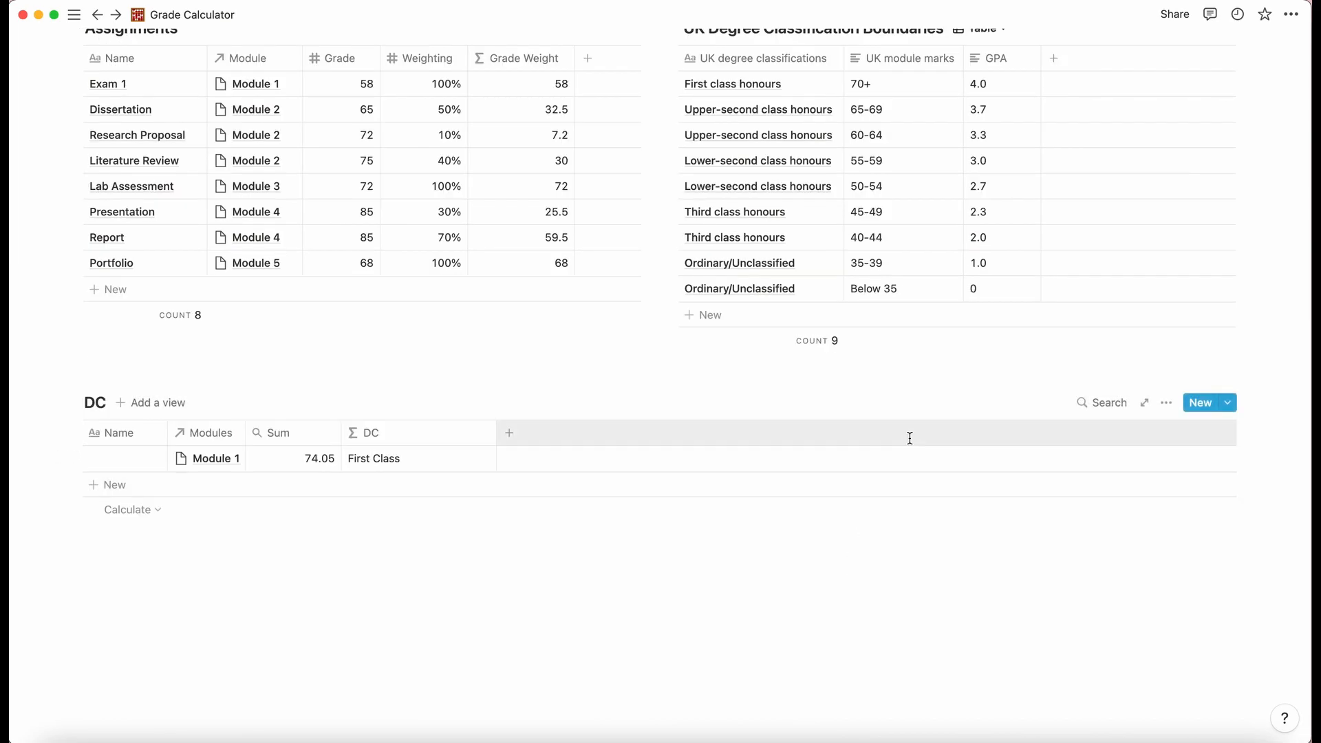
{"action": "scroll", "coordinate": [910, 438], "scroll_direction": "up", "scroll_amount": 10}
{"action": "left_click", "coordinate": [1091, 306]}
{"action": "left_click", "coordinate": [1160, 306]}
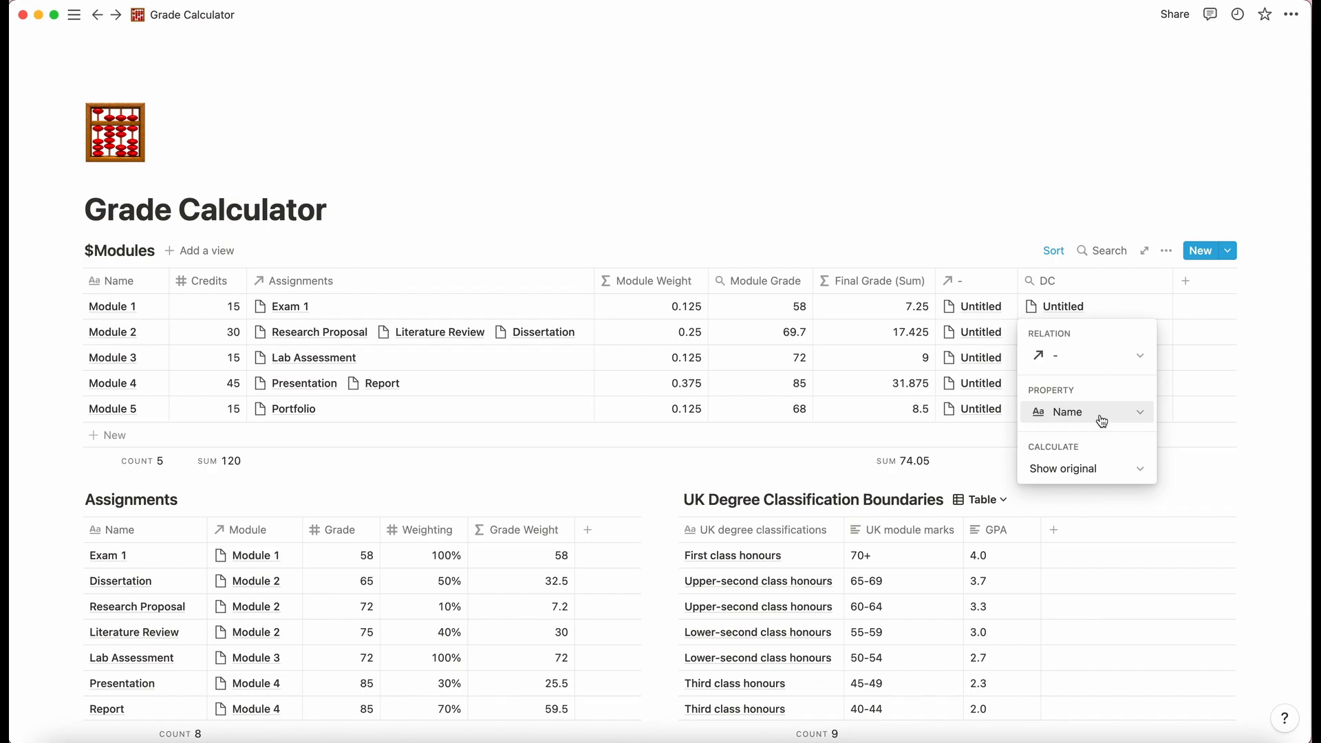
{"action": "left_click", "coordinate": [1102, 416]}
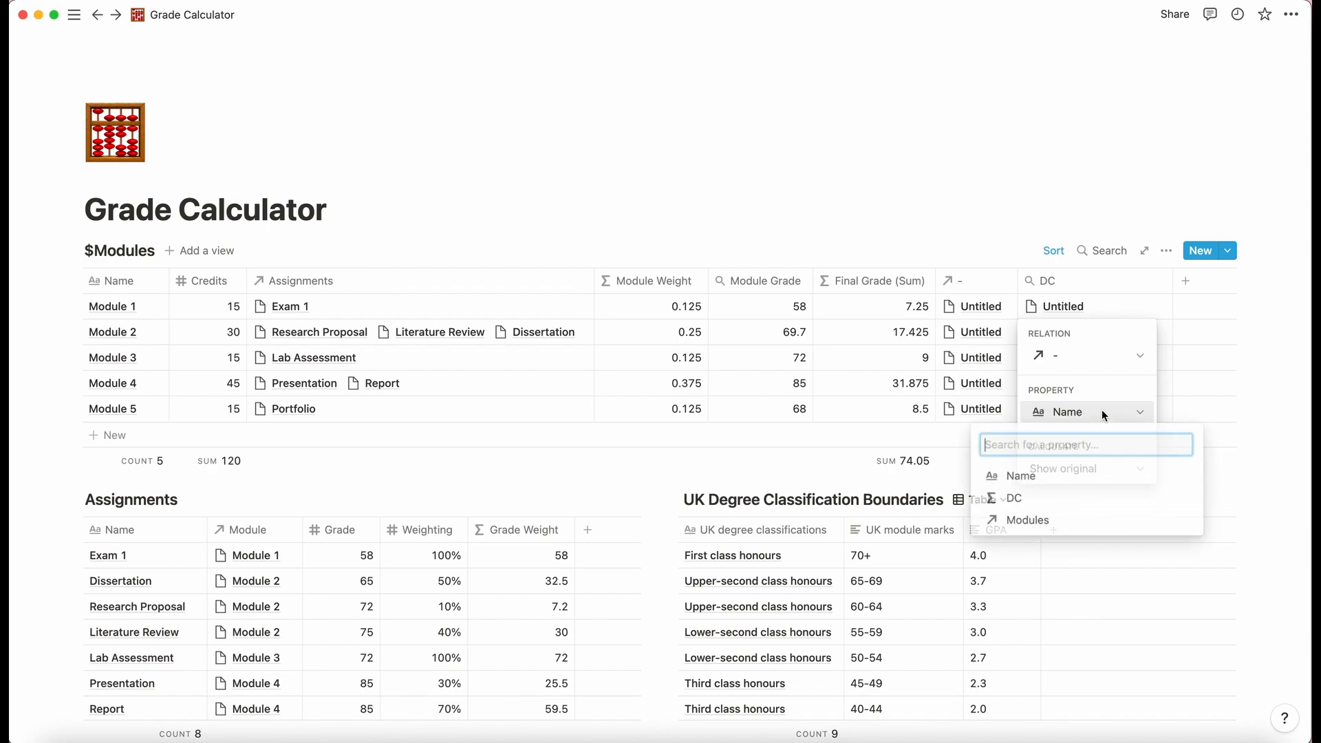
{"action": "left_click", "coordinate": [1061, 496]}
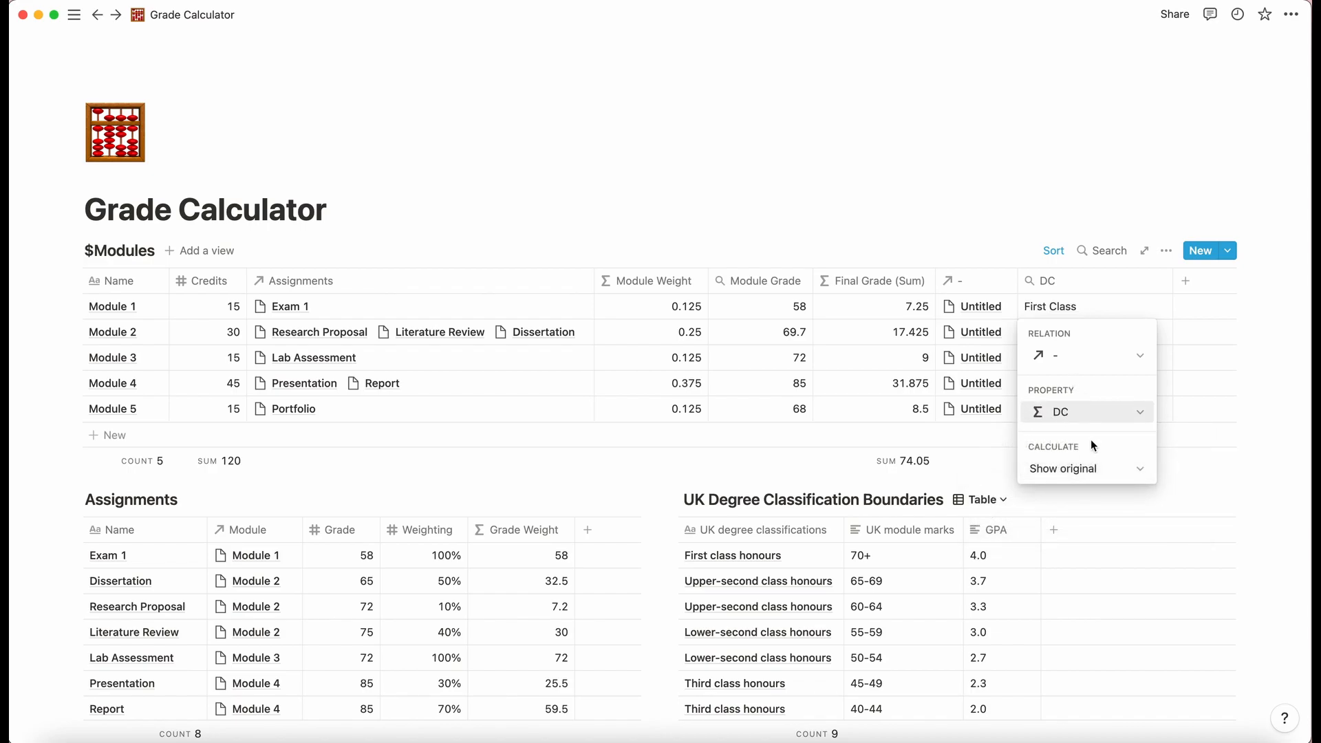
{"action": "left_click", "coordinate": [1064, 469]}
{"action": "key", "text": "Escape"}
{"action": "key", "text": "Escape"}
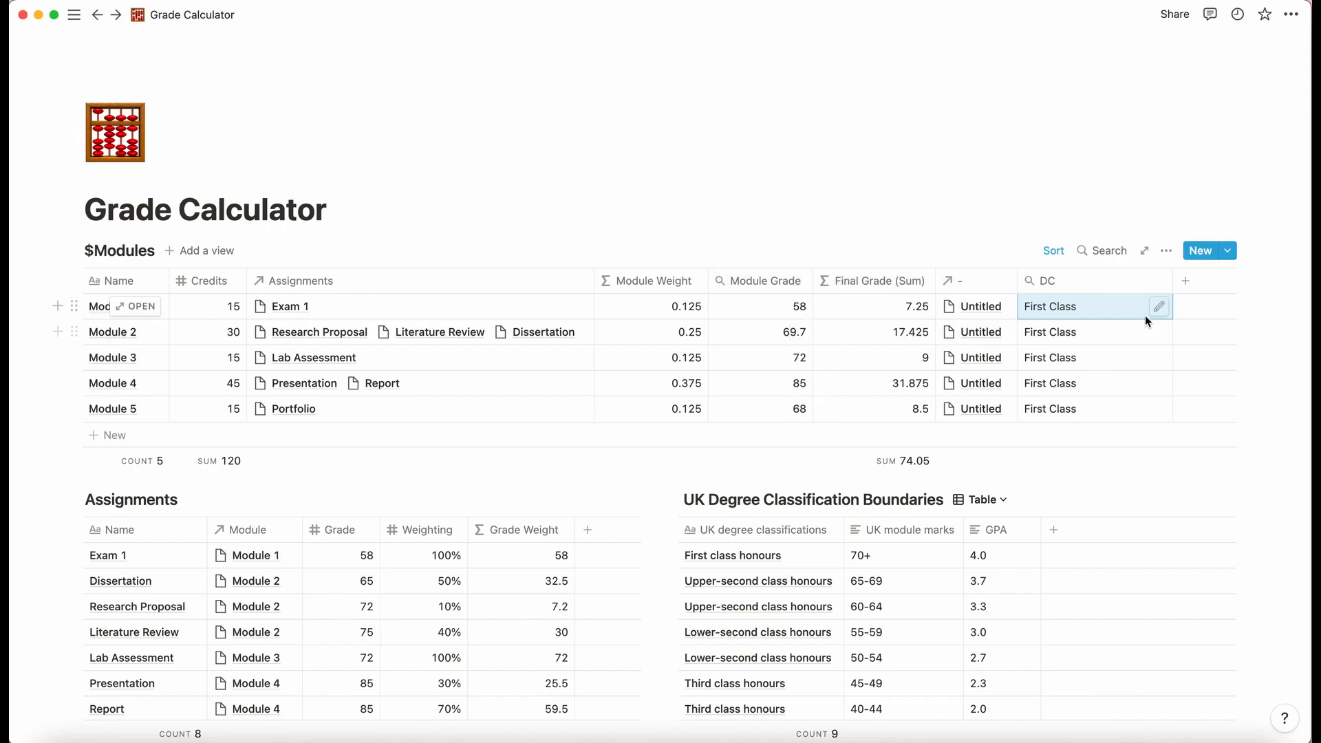
{"action": "left_click_drag", "start_coordinate": [1175, 282], "coordinate": [1101, 282]}
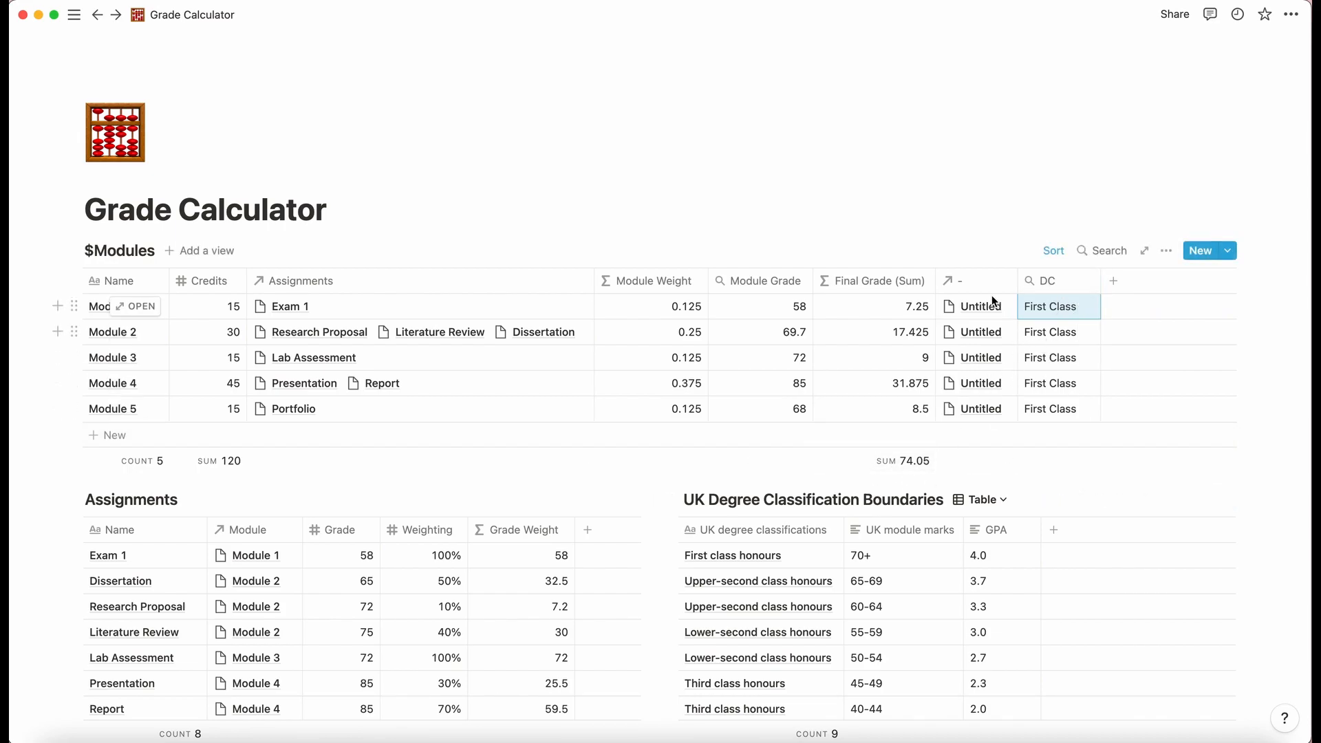
Clear the grades from Exam 1 through Presentation in the Assignments table to test the DC rollup.
{"action": "scroll", "coordinate": [858, 416], "scroll_direction": "down", "scroll_amount": 3}
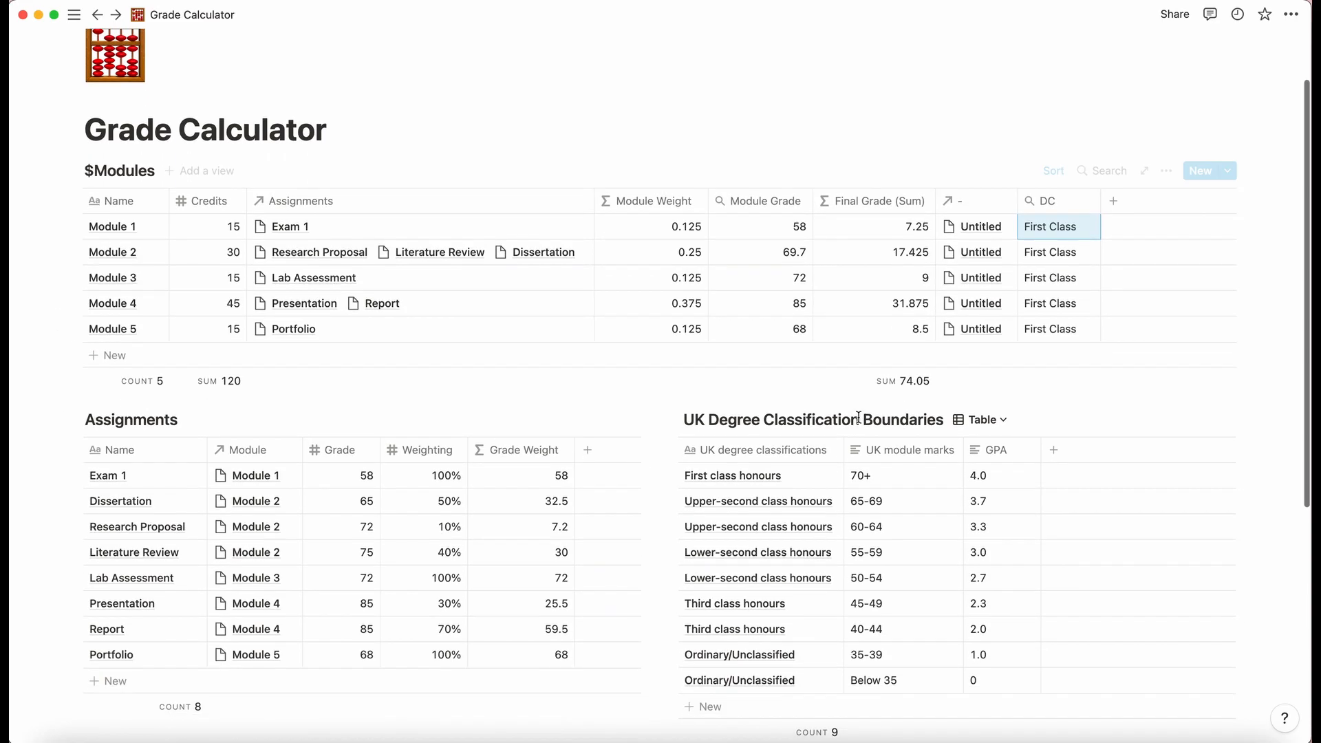
{"action": "left_click", "coordinate": [347, 476]}
{"action": "key", "text": "Escape"}
{"action": "key", "text": "BackSpace"}
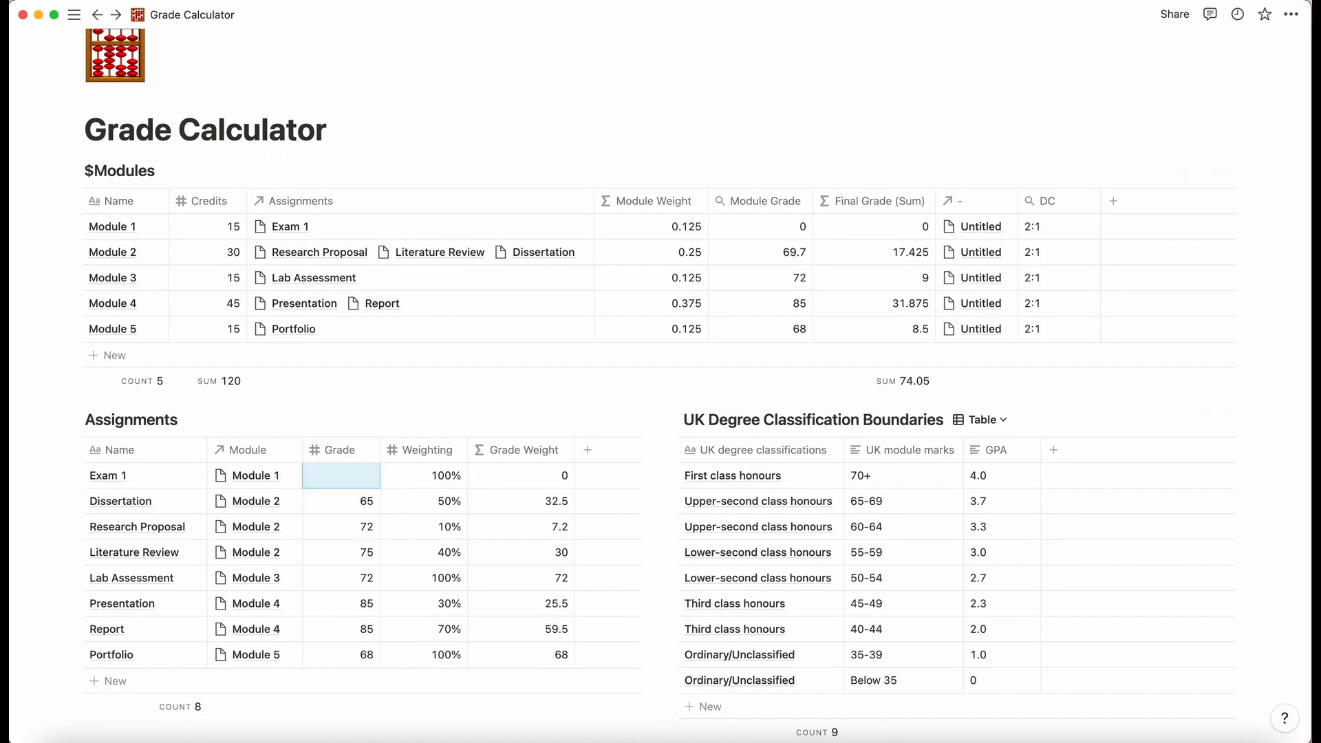
{"action": "key", "text": "Down"}
{"action": "key", "text": "BackSpace"}
{"action": "key", "text": "Down"}
{"action": "key", "text": "BackSpace"}
{"action": "key", "text": "Down"}
{"action": "key", "text": "BackSpace"}
{"action": "key", "text": "Down"}
{"action": "key", "text": "BackSpace"}
{"action": "key", "text": "Down"}
{"action": "key", "text": "BackSpace"}
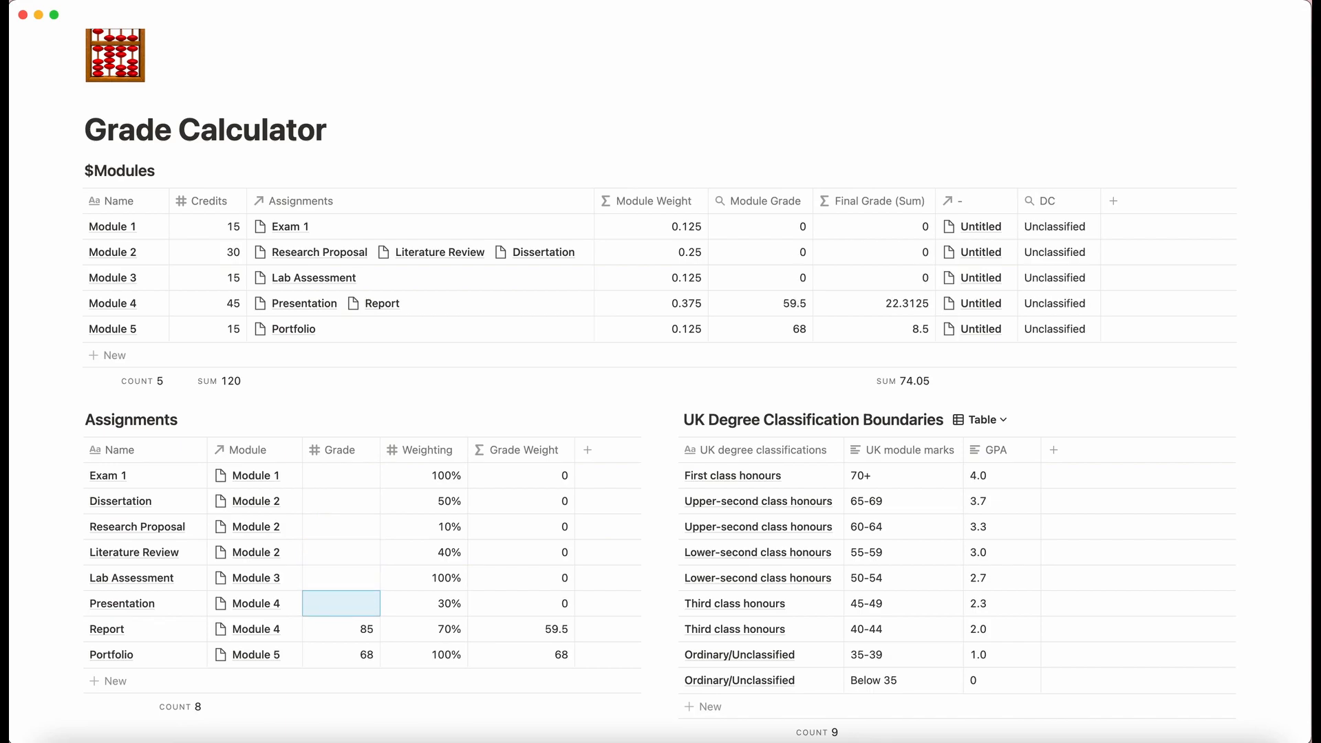
Undo the six test deletions to restore the Assignments grades after checking the DC rollup.
{"action": "key", "text": "super+z"}
{"action": "key", "text": "super+z"}
{"action": "key", "text": "super+z"}
{"action": "key", "text": "super+z"}
{"action": "key", "text": "super+z"}
{"action": "key", "text": "super+z"}
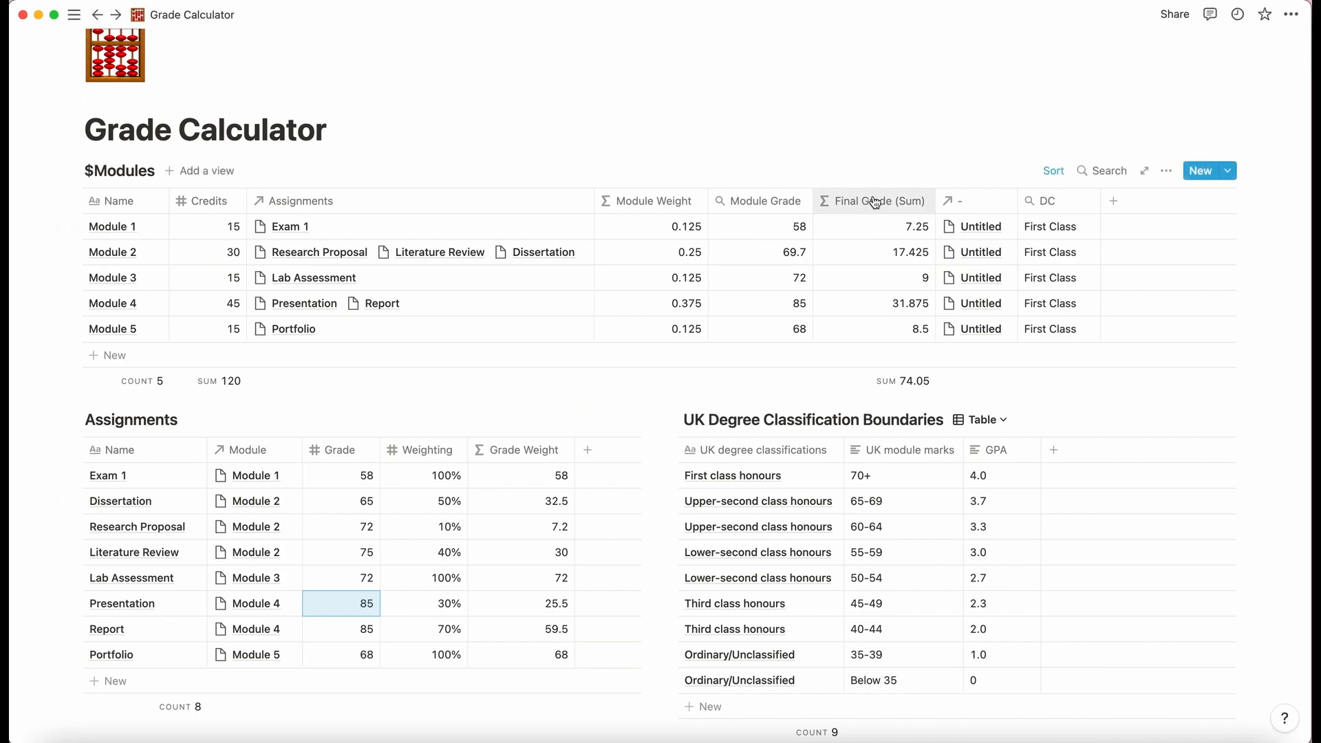
Add a formula property named "MC" to the $Modules table and place it, narrowed, between Module Grade and Final Grade (Sum).
{"action": "left_click", "coordinate": [1135, 204]}
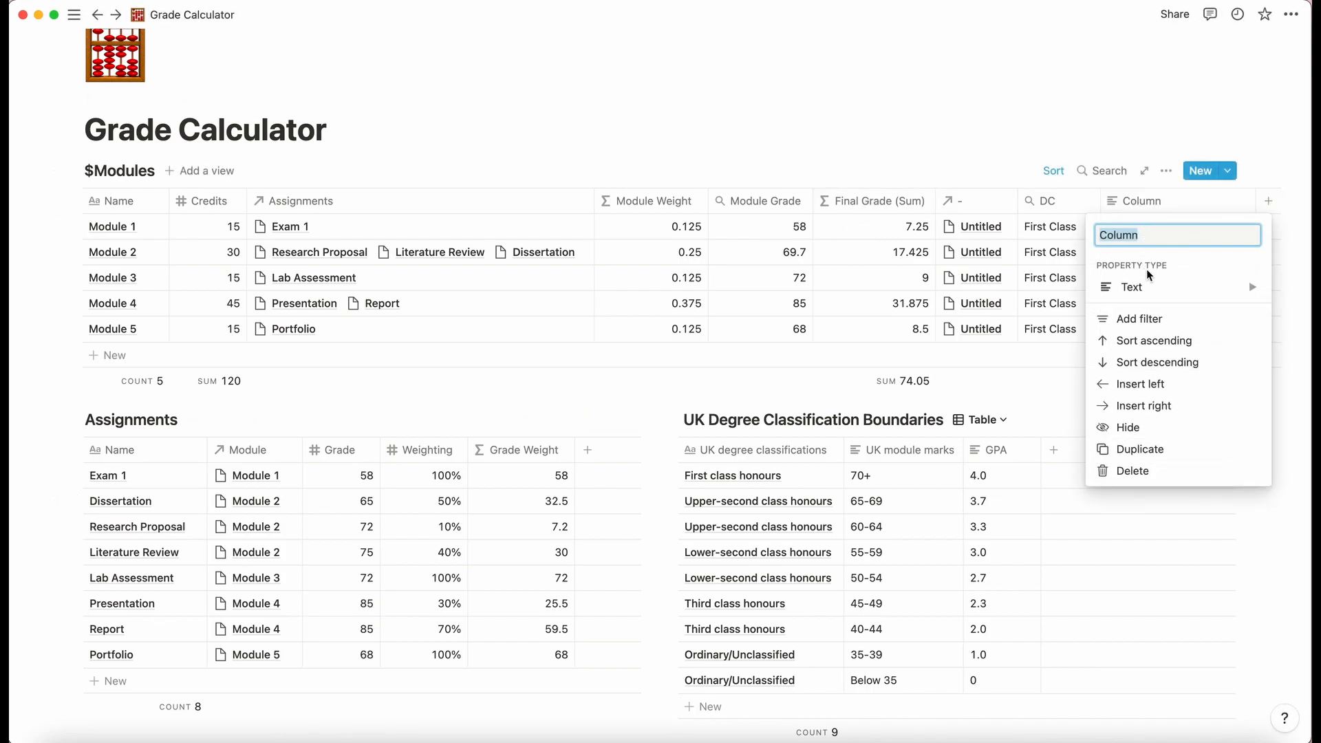
{"action": "mouse_move", "coordinate": [1129, 286]}
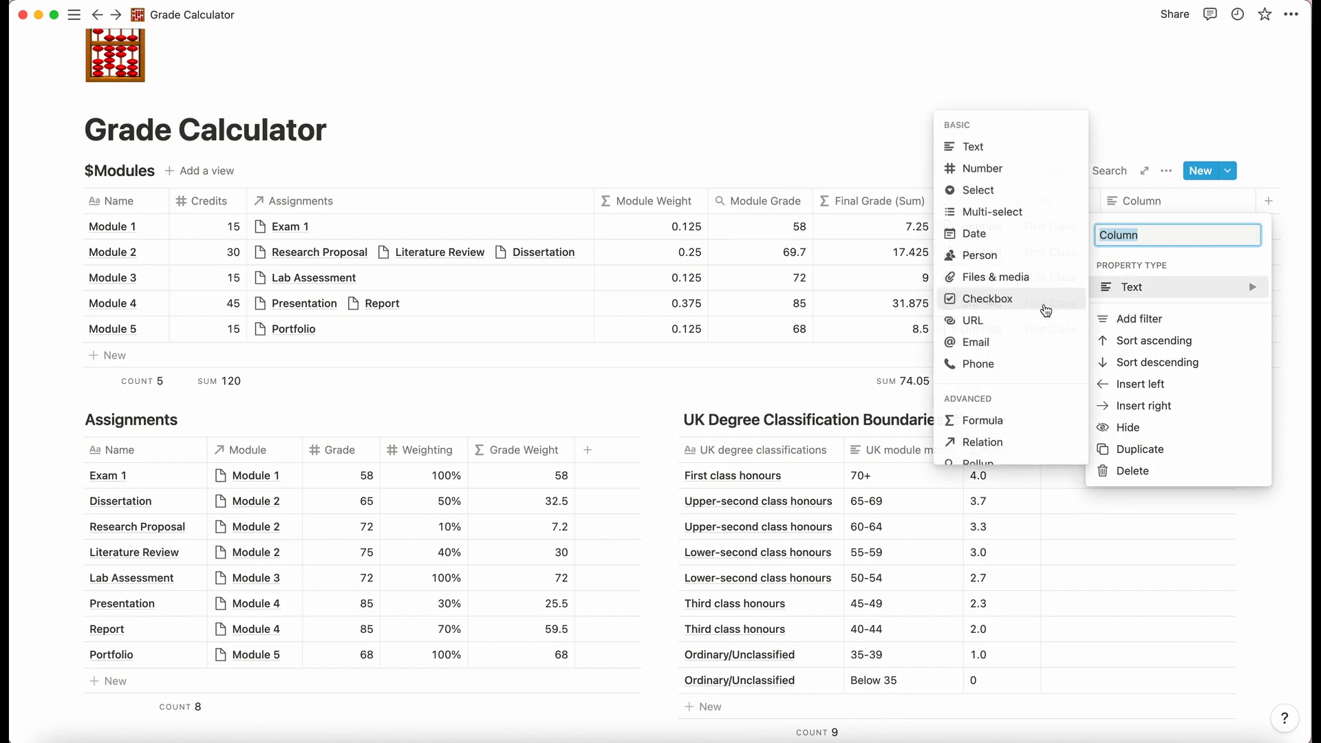
{"action": "left_click", "coordinate": [1005, 425]}
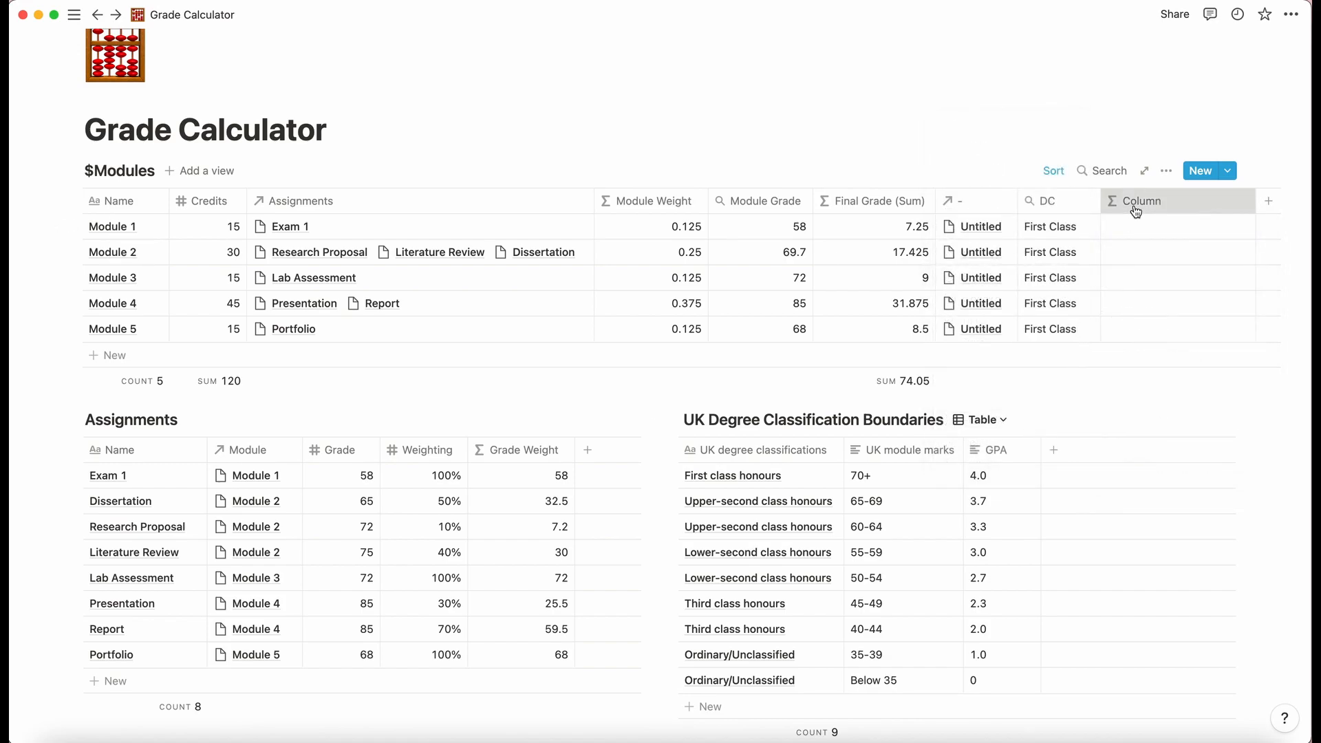
{"action": "left_click", "coordinate": [1134, 202]}
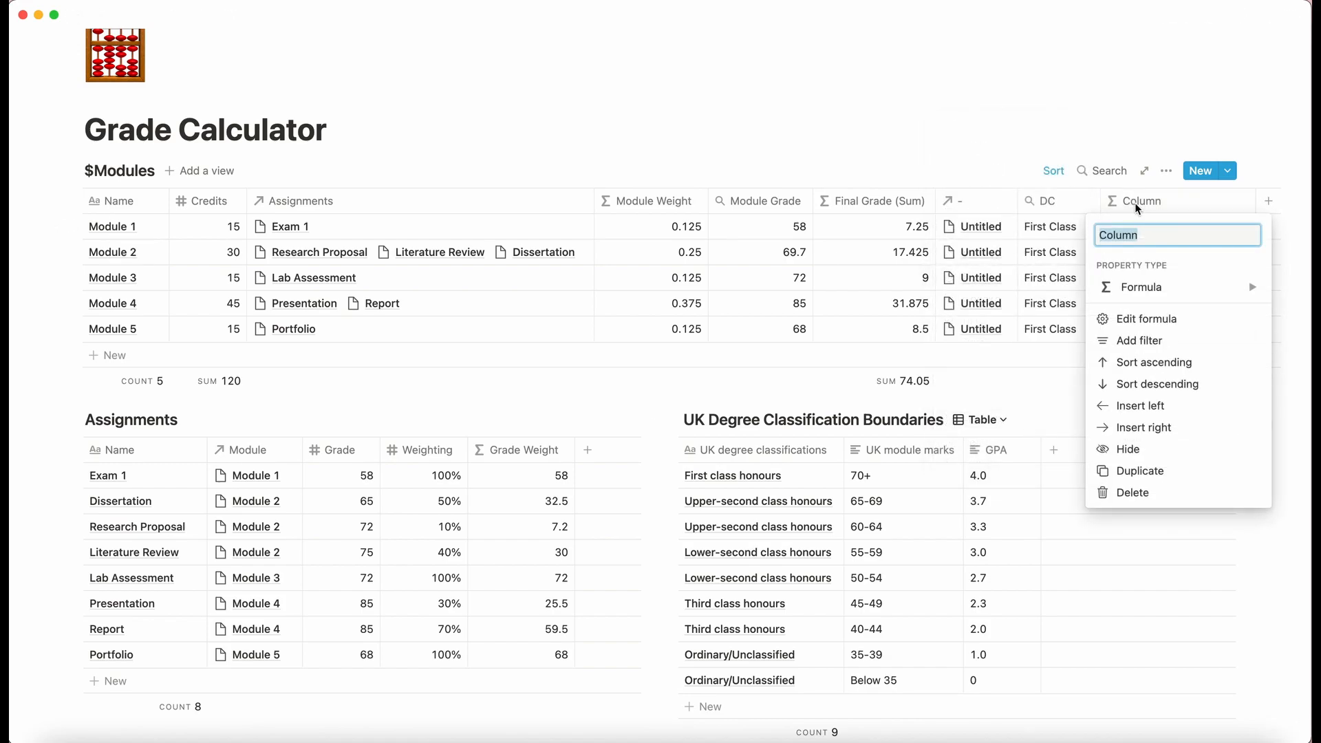
{"action": "type", "text": "MC"}
{"action": "key", "text": "Return"}
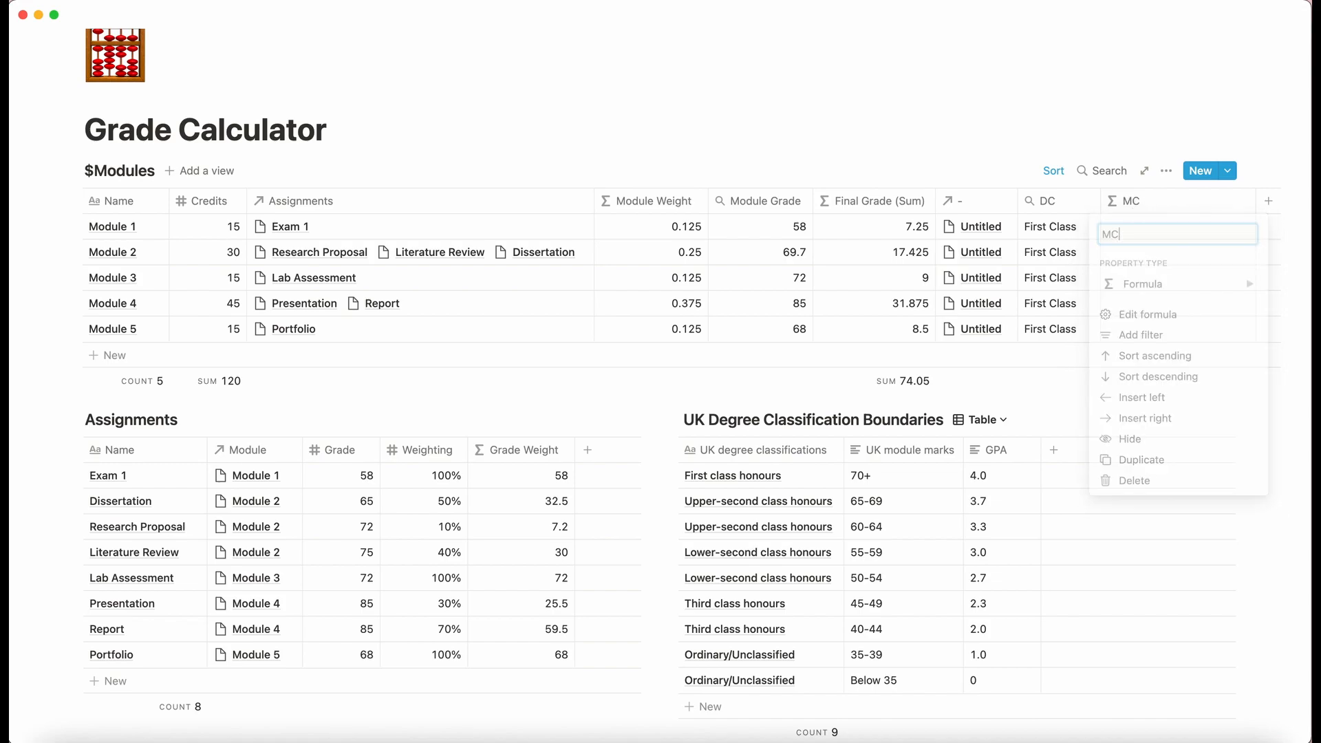
{"action": "left_click_drag", "start_coordinate": [1204, 197], "coordinate": [897, 195]}
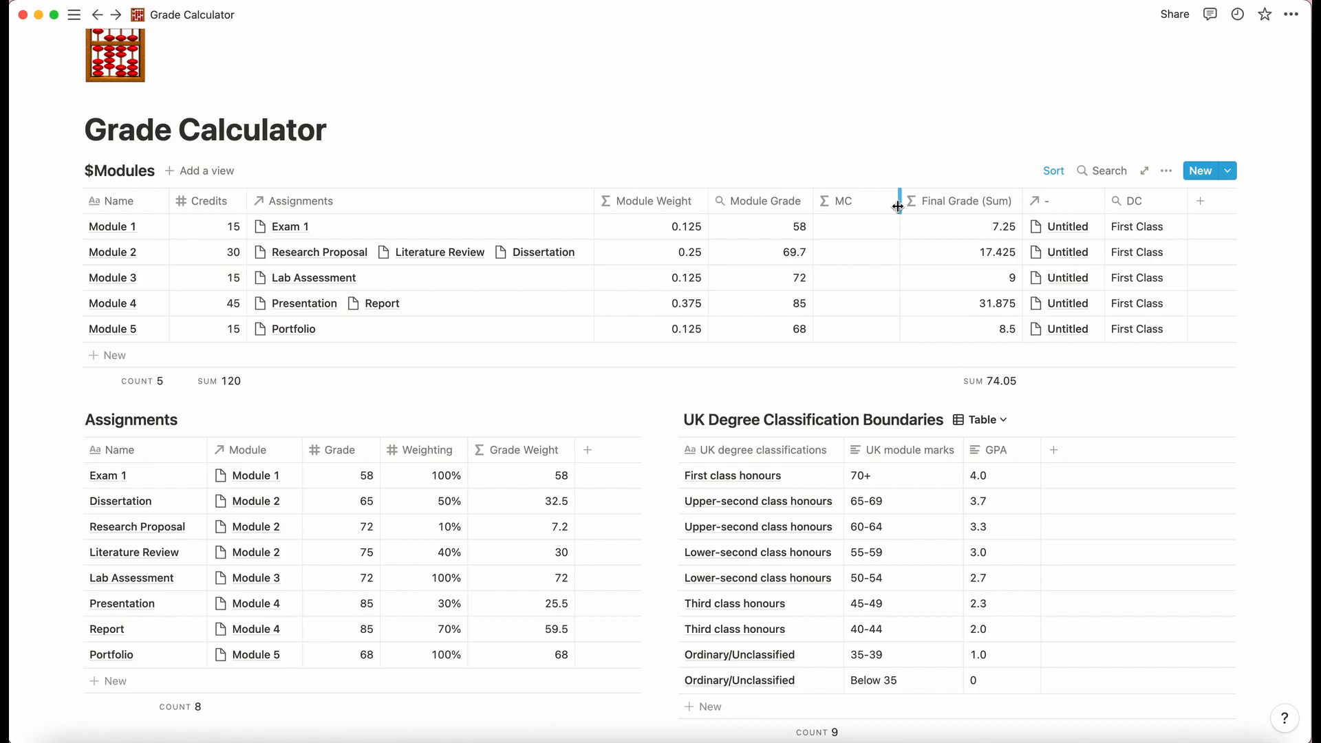
Copy the entire nested-if formula from the DC property in the DC database and close its editor without changes.
{"action": "scroll", "coordinate": [801, 354], "scroll_direction": "down", "scroll_amount": 2}
{"action": "scroll", "coordinate": [801, 355], "scroll_direction": "down", "scroll_amount": 5}
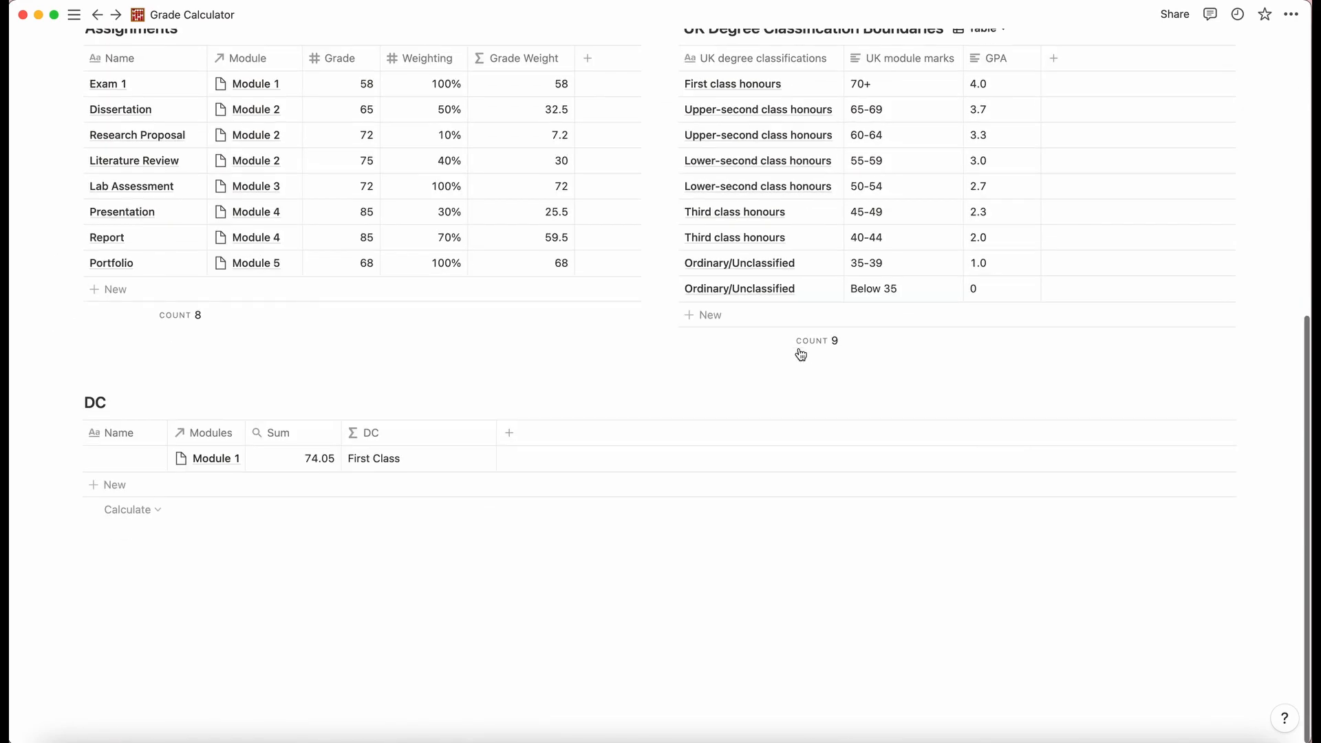
{"action": "left_click", "coordinate": [418, 456]}
{"action": "key", "text": "super+a"}
{"action": "key", "text": "super+c"}
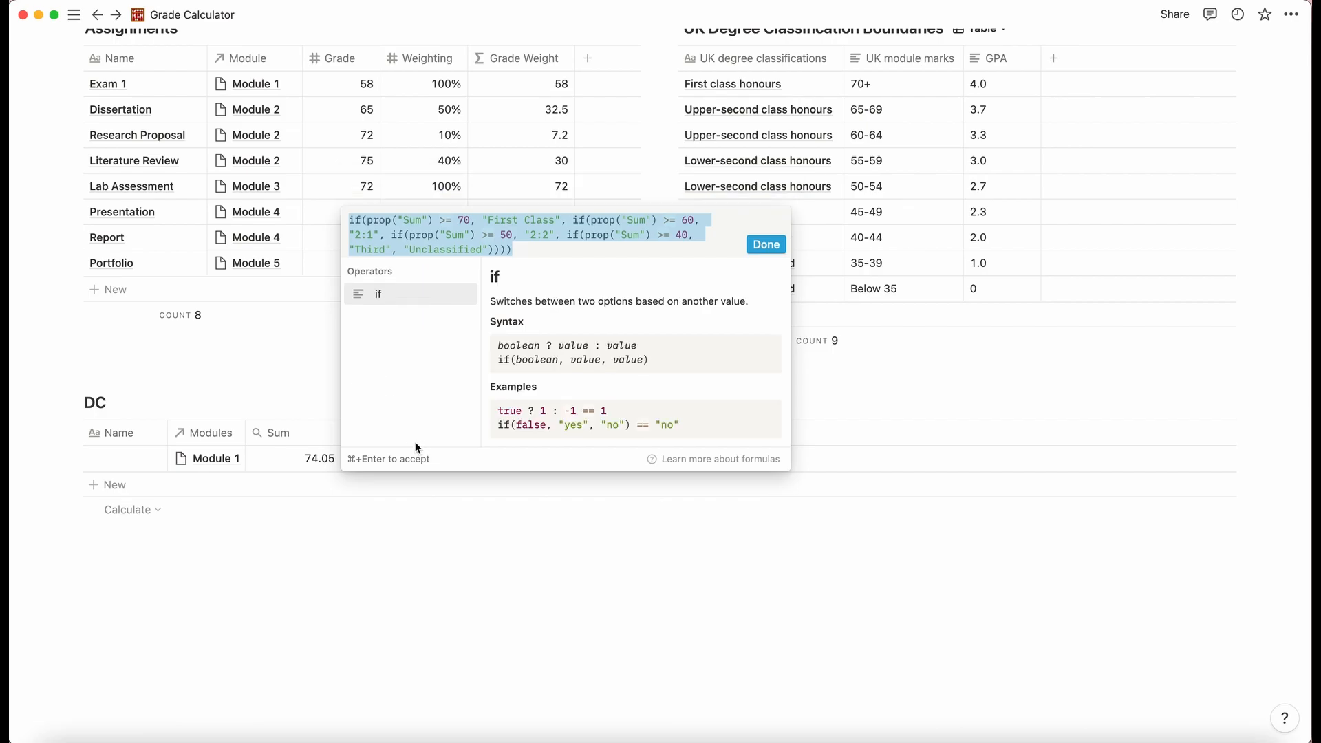
{"action": "left_click", "coordinate": [465, 578]}
{"action": "scroll", "coordinate": [616, 334], "scroll_direction": "up", "scroll_amount": 5}
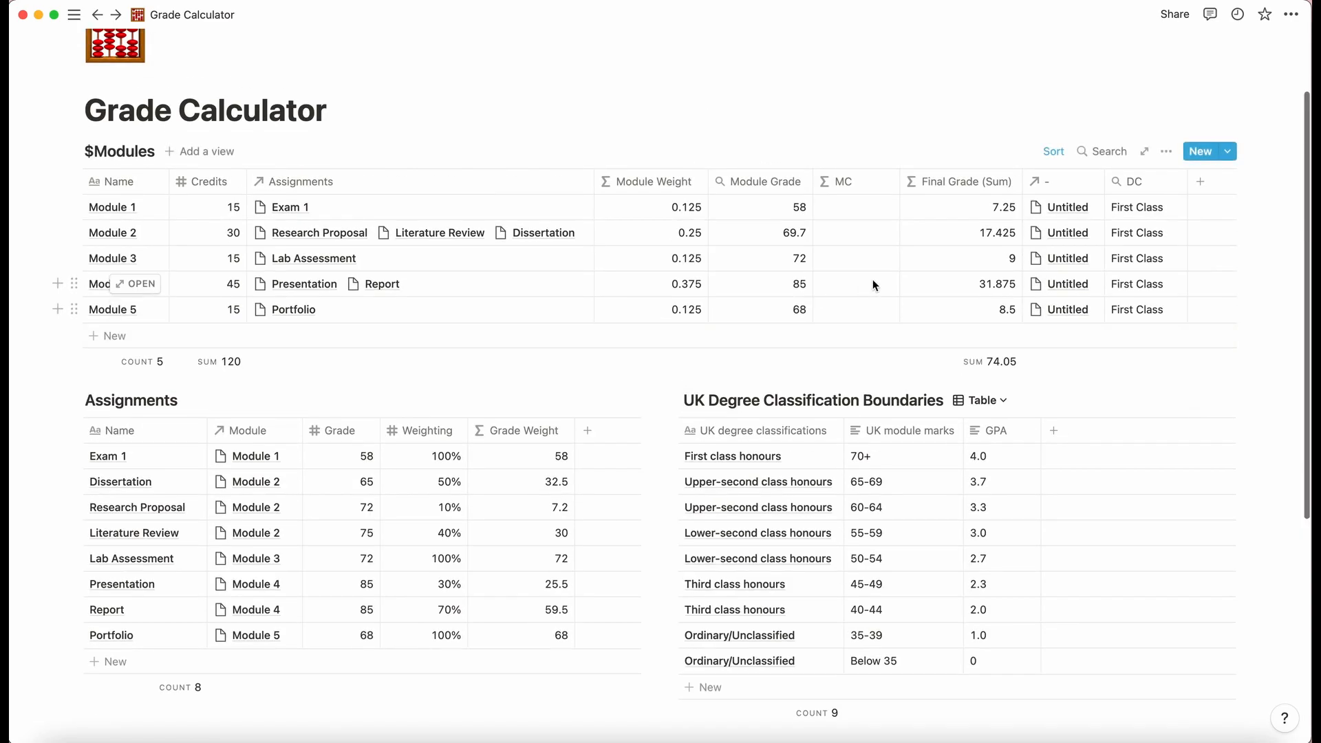
Paste the copied nested-if formula into the MC property of $Modules and replace its first "Sum" reference with "Module Grade".
{"action": "left_click", "coordinate": [866, 208]}
{"action": "key", "text": "super+v"}
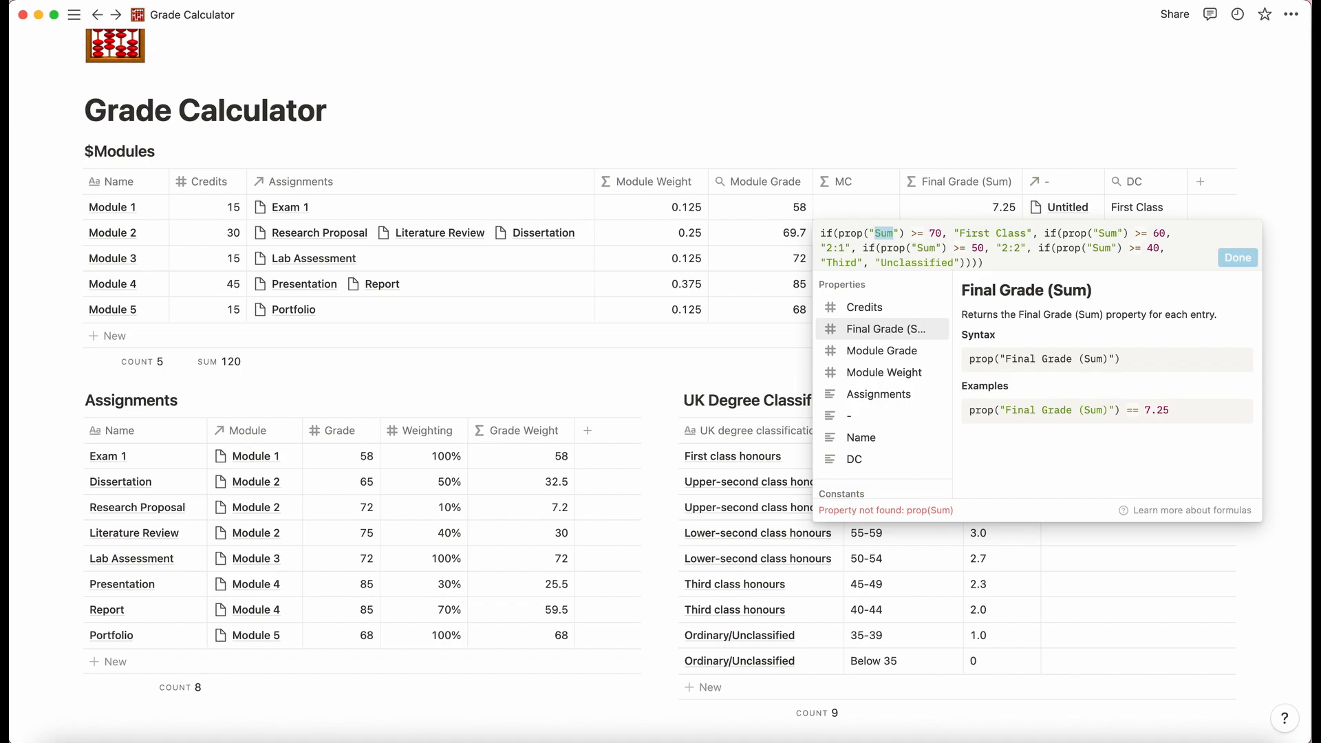
{"action": "type", "text": "Modu"}
{"action": "type", "text": "l"}
{"action": "type", "text": "e Gra"}
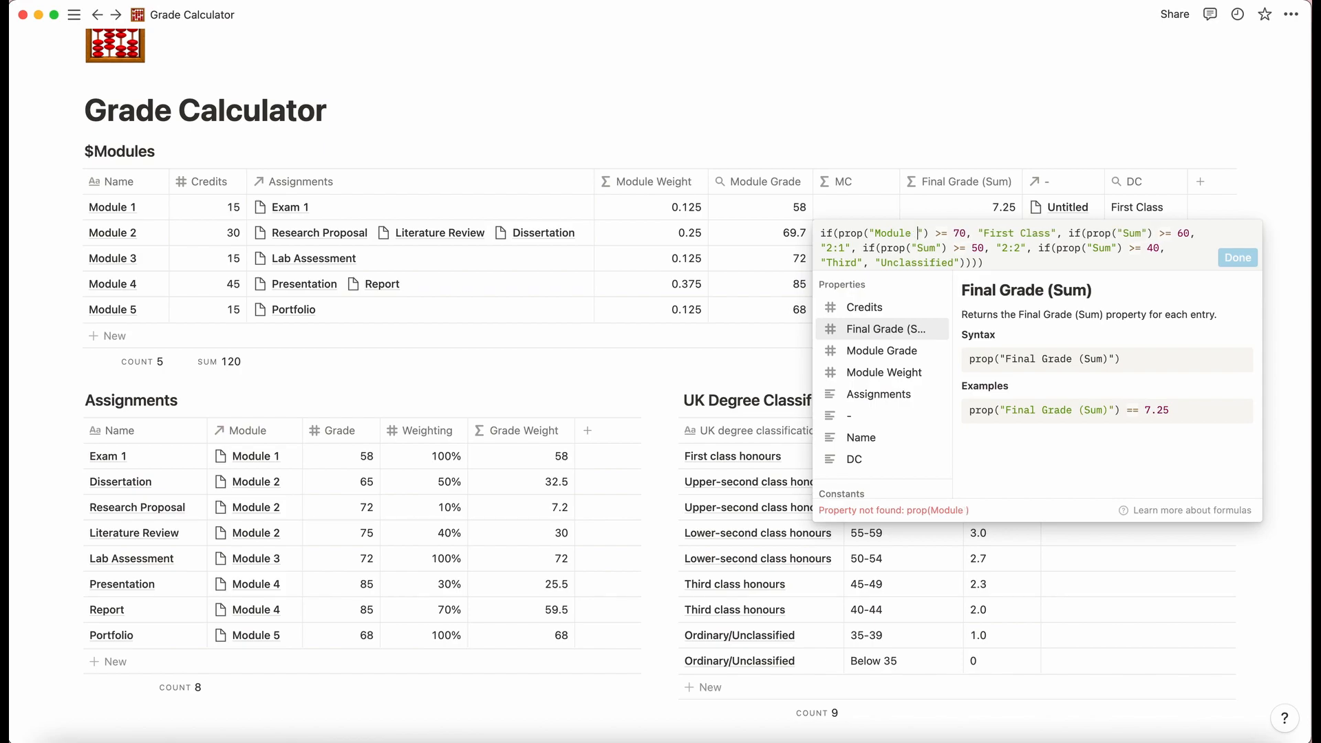
{"action": "type", "text": "de"}
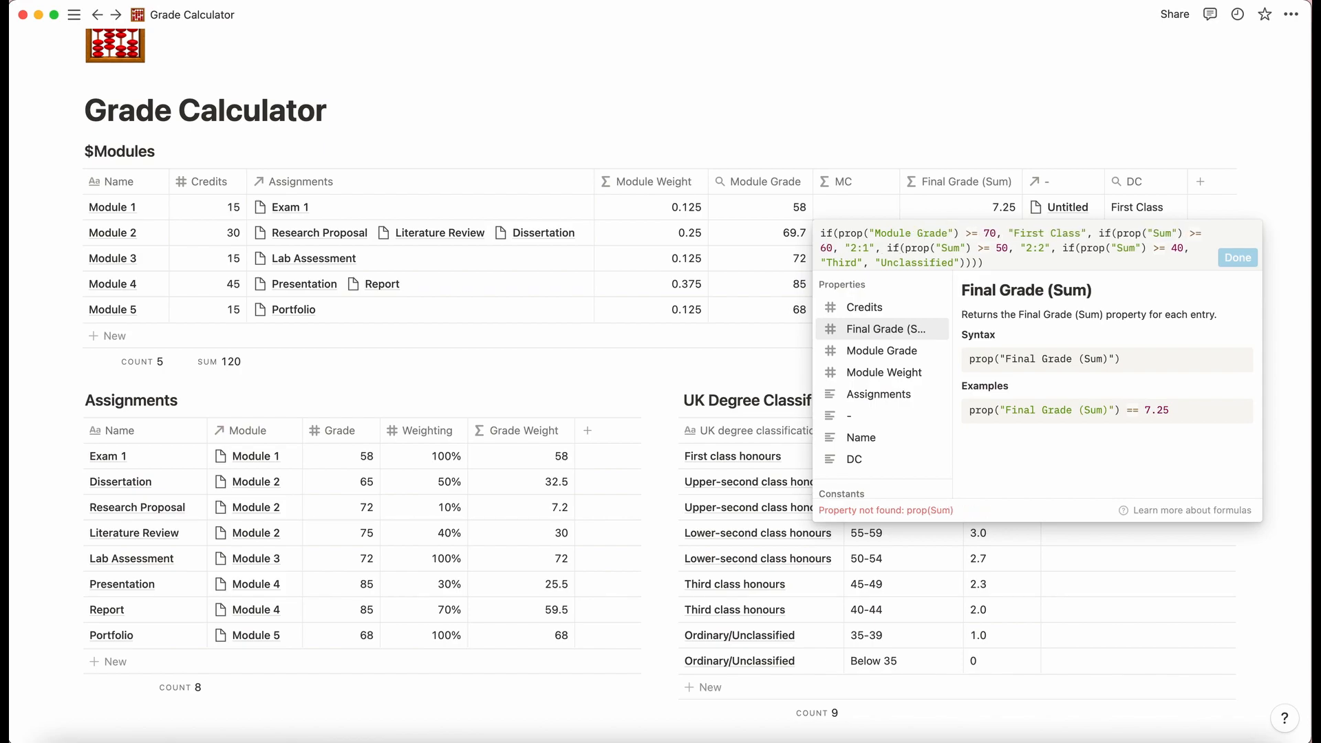
Replace the remaining three "Sum" references in the MC formula with "Module Grade" and accept the formula.
{"action": "left_click_drag", "start_coordinate": [948, 234], "coordinate": [875, 234]}
{"action": "key", "text": "cmd+c"}
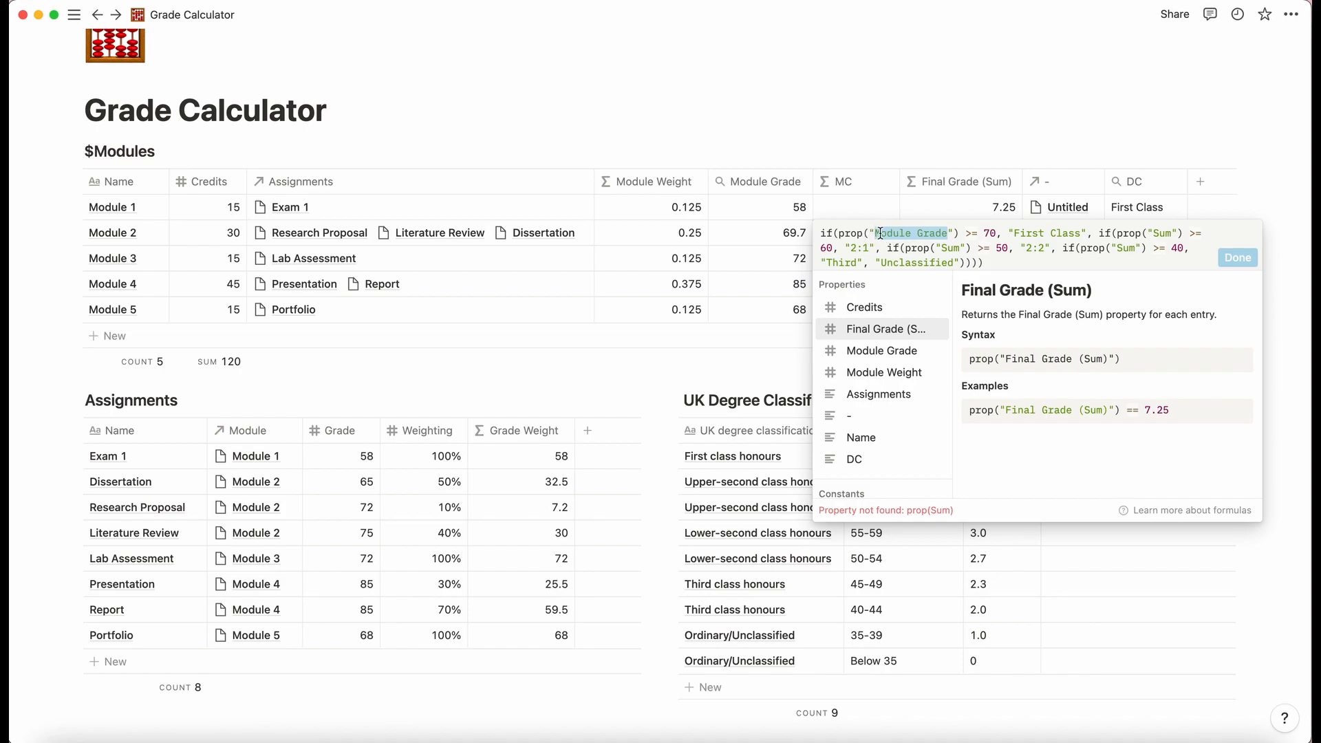
{"action": "double_click", "coordinate": [1162, 234]}
{"action": "key", "text": "cmd+v"}
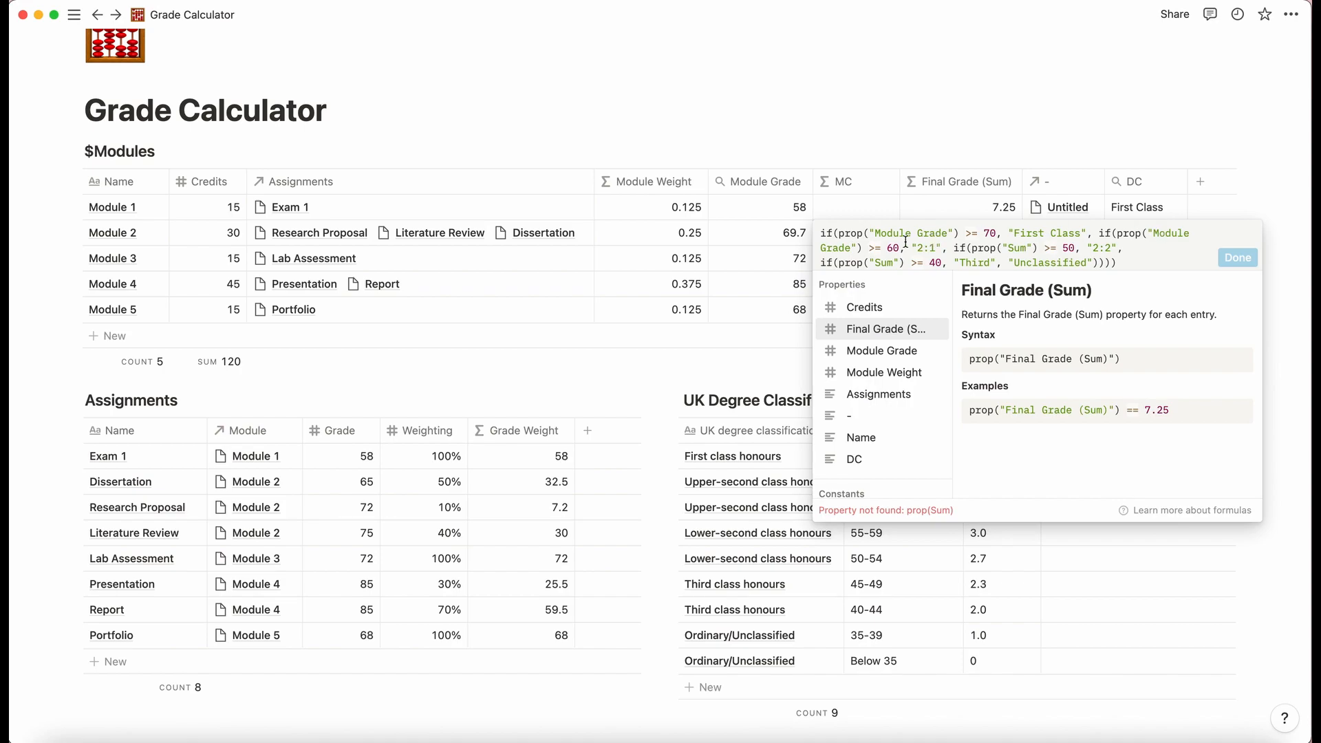
{"action": "key", "text": "super+v"}
{"action": "key", "text": "super+v"}
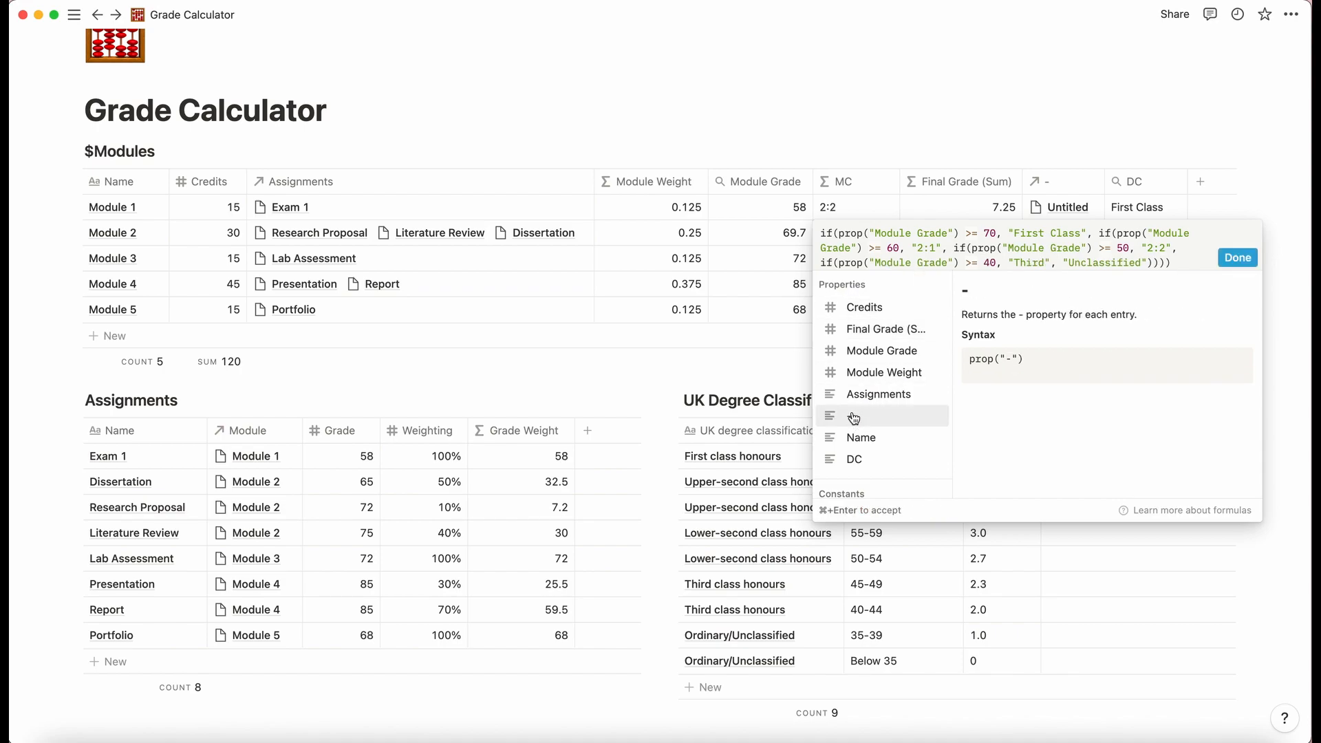
{"action": "left_click", "coordinate": [1235, 259]}
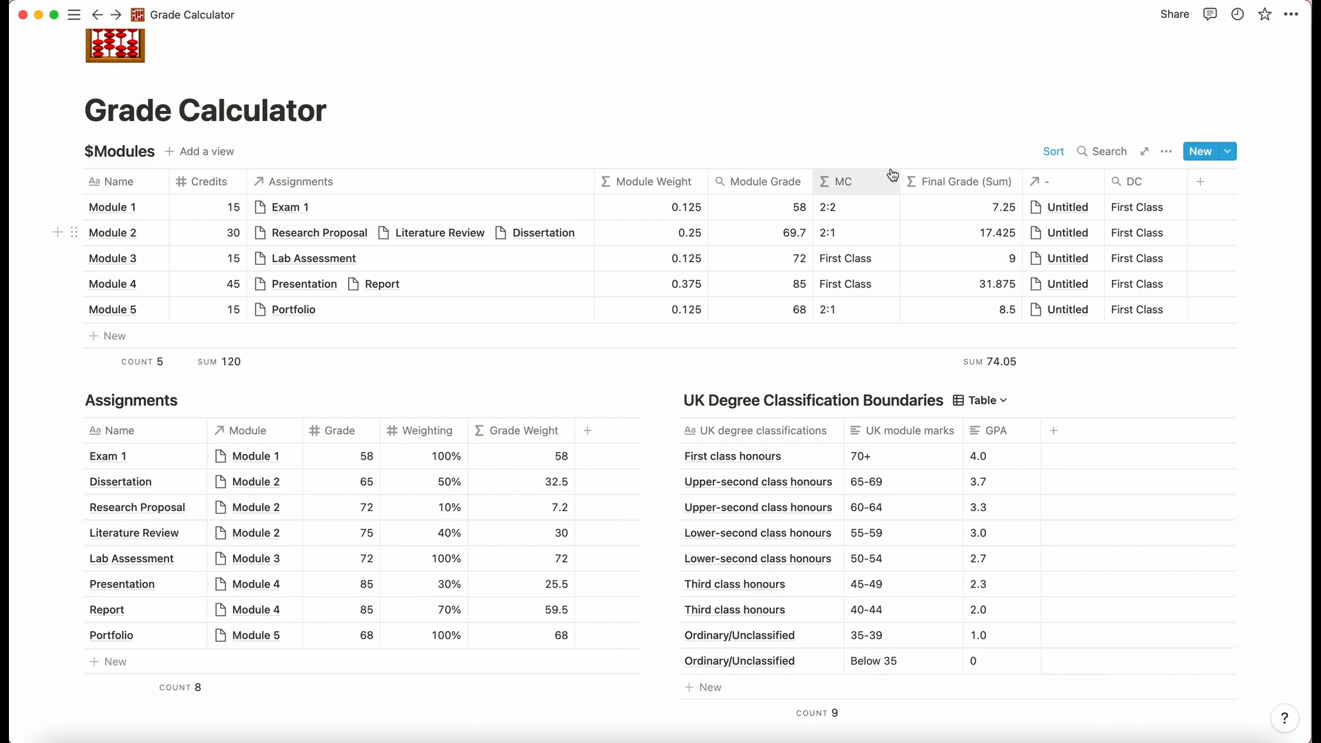
Narrow the MC column slightly and hide the "-" relation property in the $Modules table.
{"action": "left_click_drag", "start_coordinate": [902, 177], "coordinate": [892, 177]}
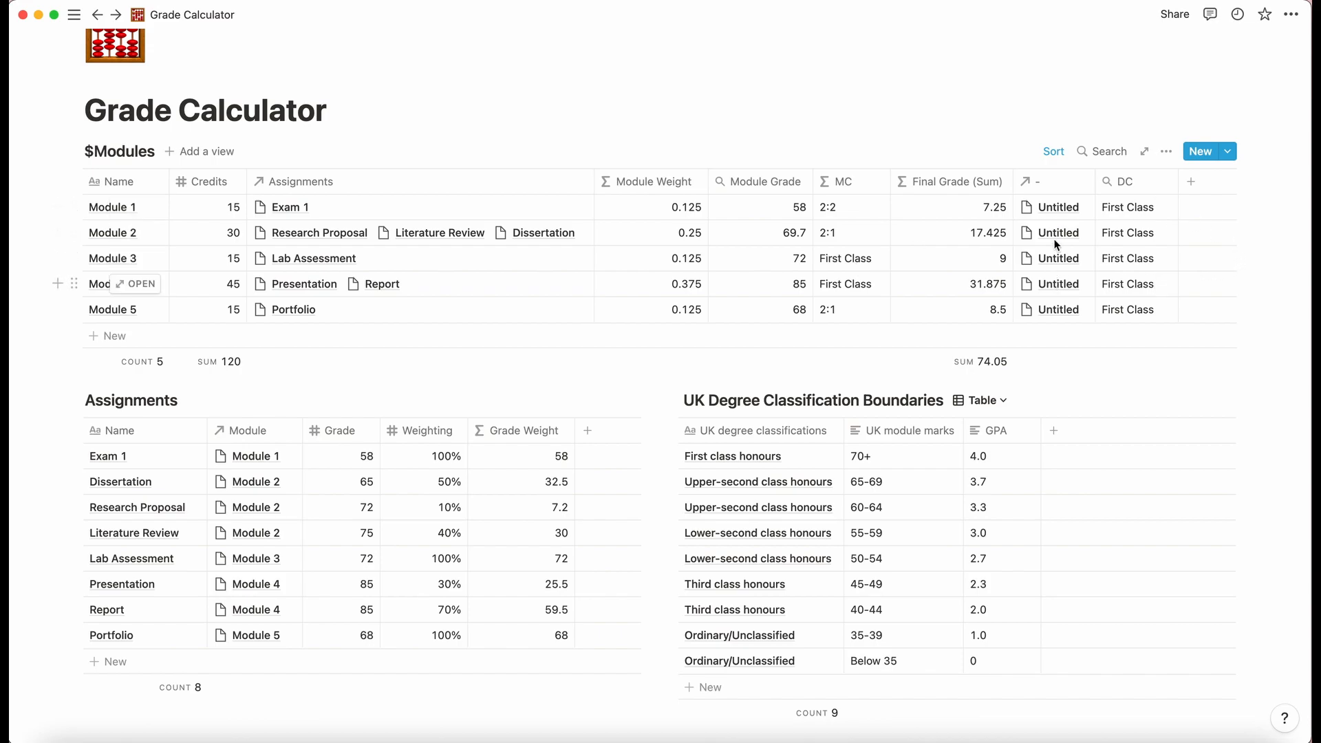
{"action": "left_click", "coordinate": [1064, 179]}
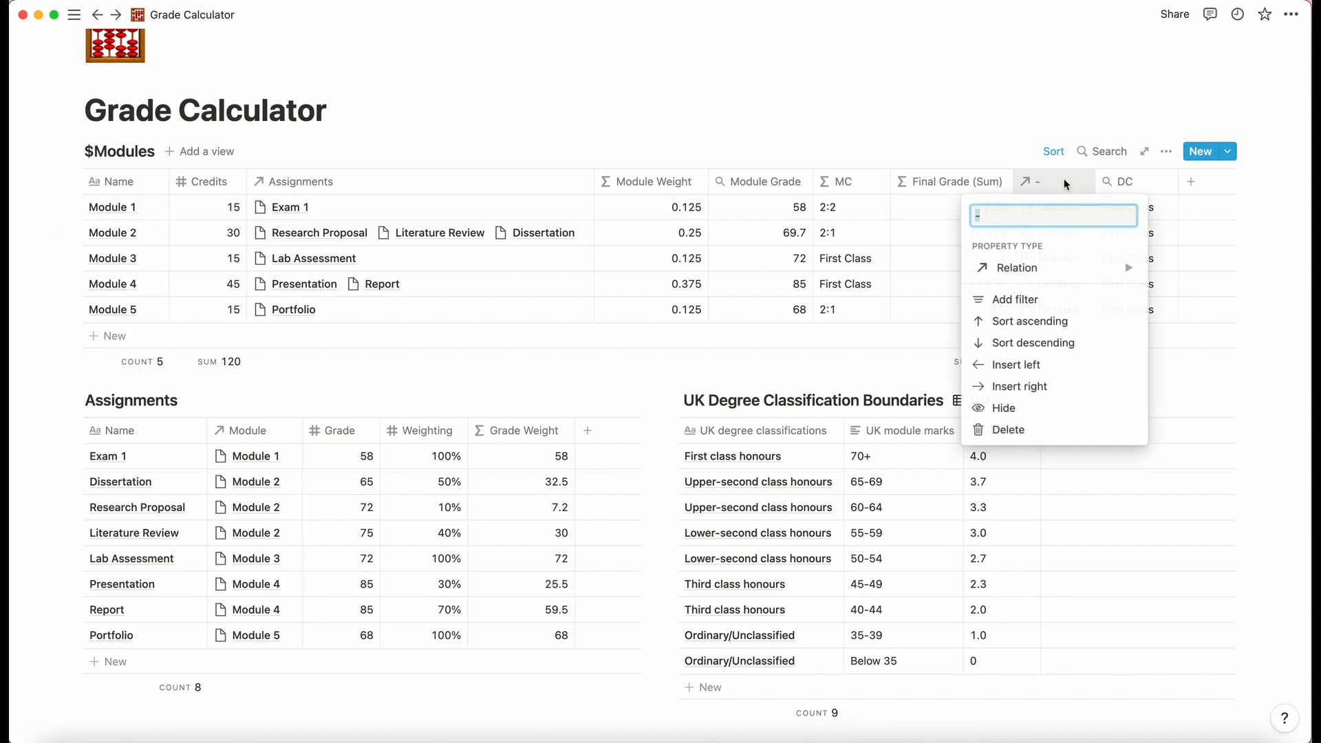
{"action": "left_click", "coordinate": [1023, 407]}
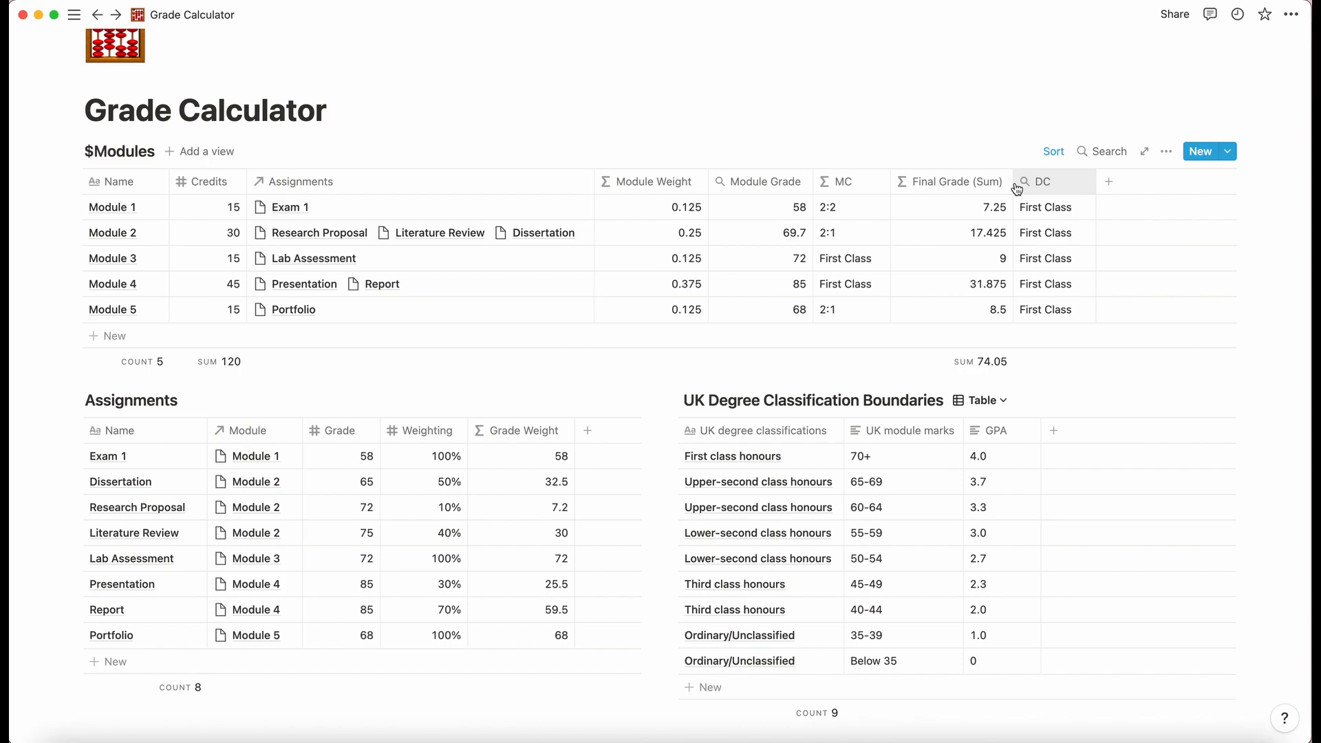
{"action": "left_click", "coordinate": [976, 188]}
{"action": "left_click", "coordinate": [977, 188]}
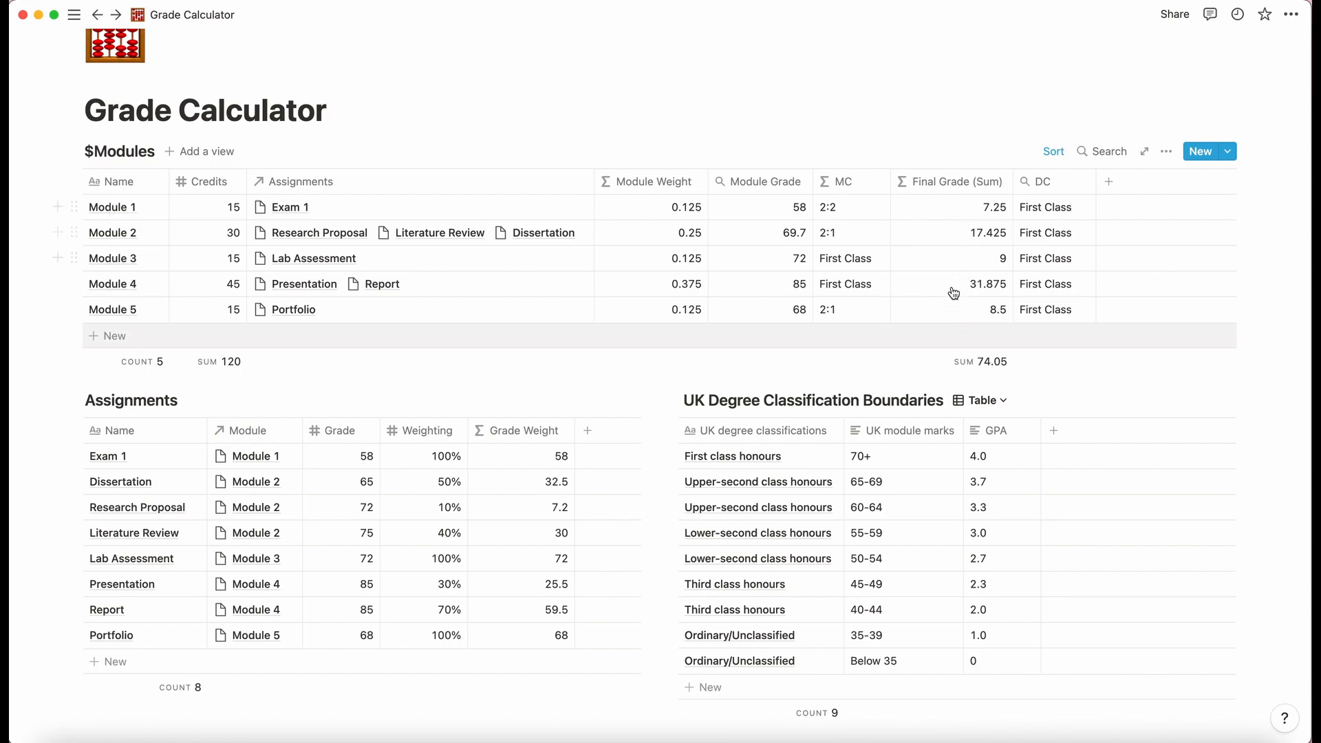
Examine the Module Weight formula in the $Modules table and close its editor without changes.
{"action": "scroll", "coordinate": [960, 289], "scroll_direction": "down", "scroll_amount": 2}
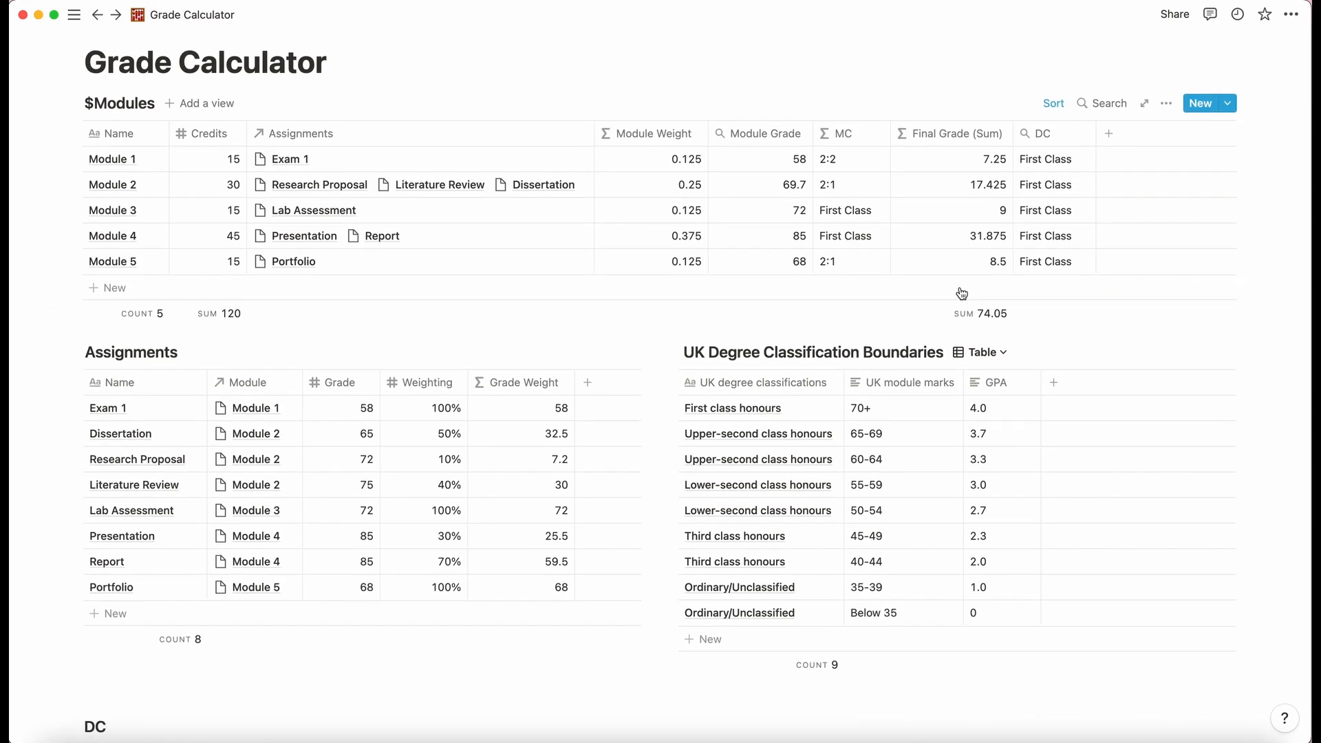
{"action": "scroll", "coordinate": [962, 294], "scroll_direction": "down", "scroll_amount": 10}
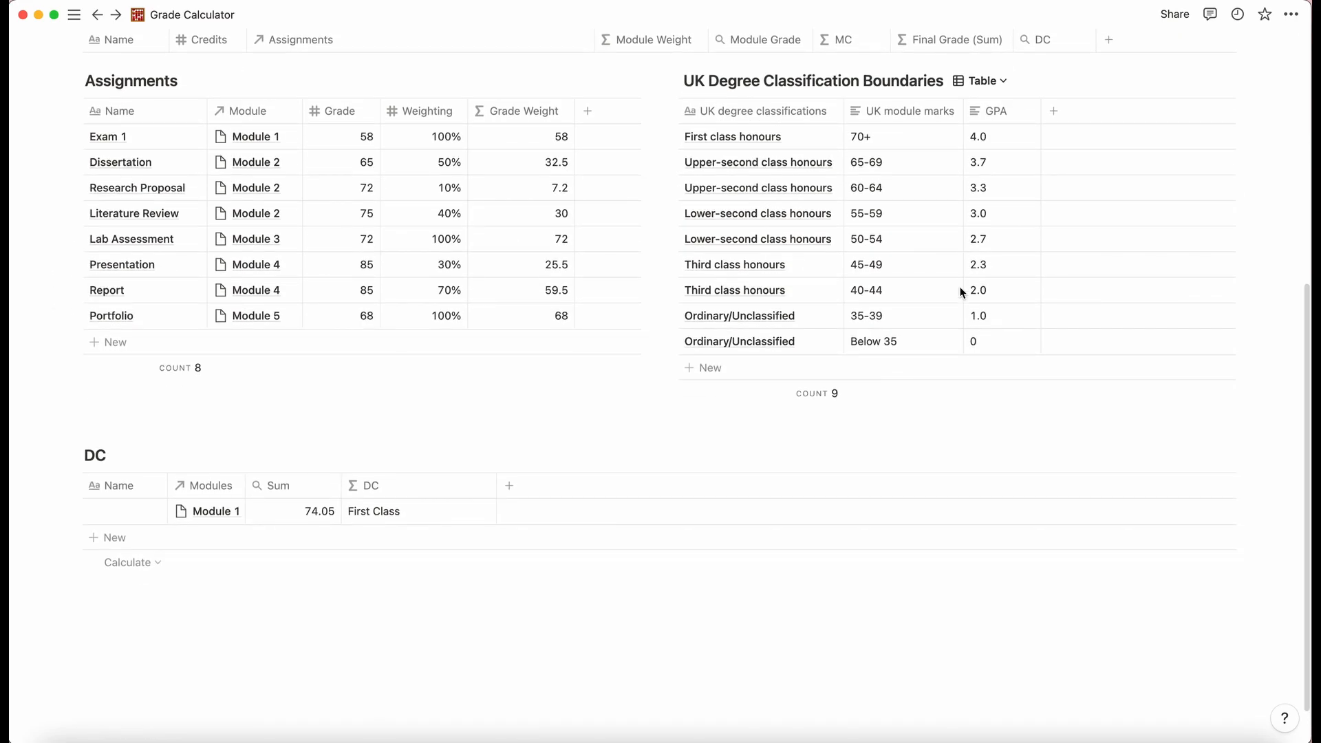
{"action": "scroll", "coordinate": [962, 293], "scroll_direction": "up", "scroll_amount": 13}
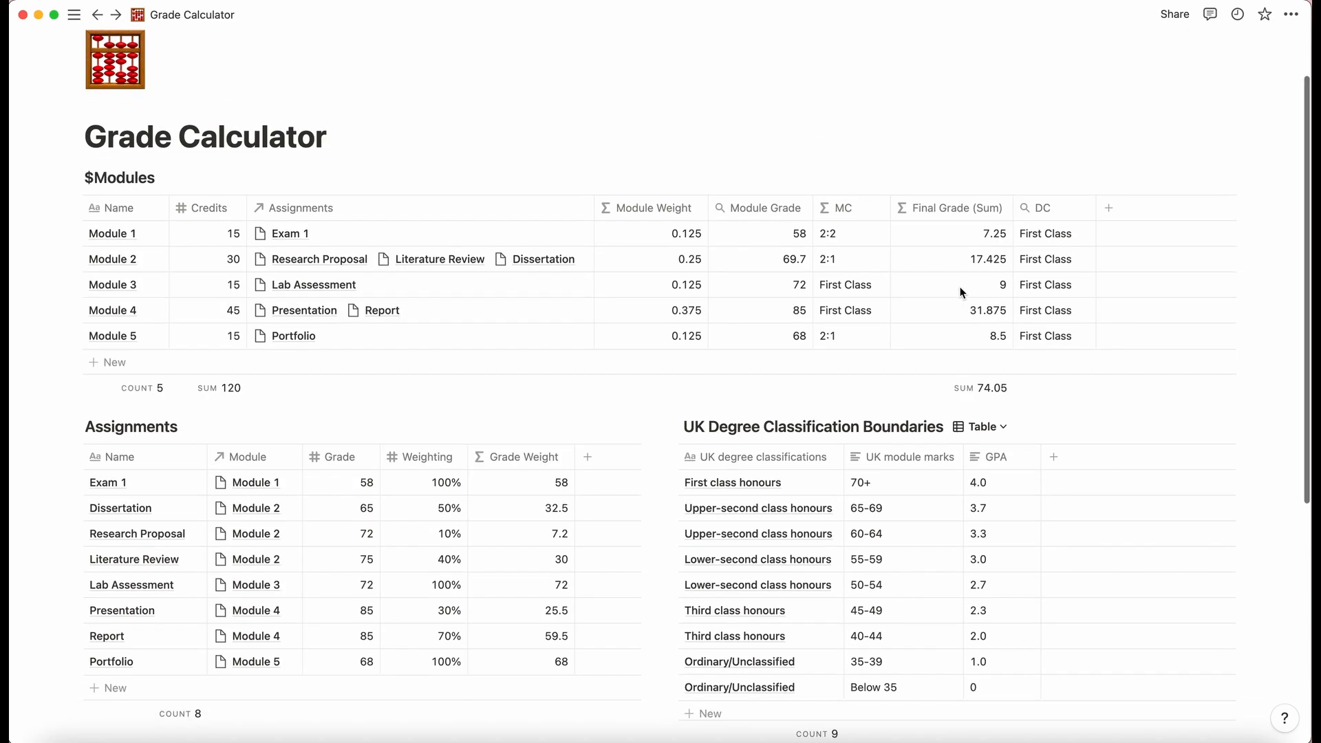
{"action": "scroll", "coordinate": [962, 293], "scroll_direction": "down", "scroll_amount": 1}
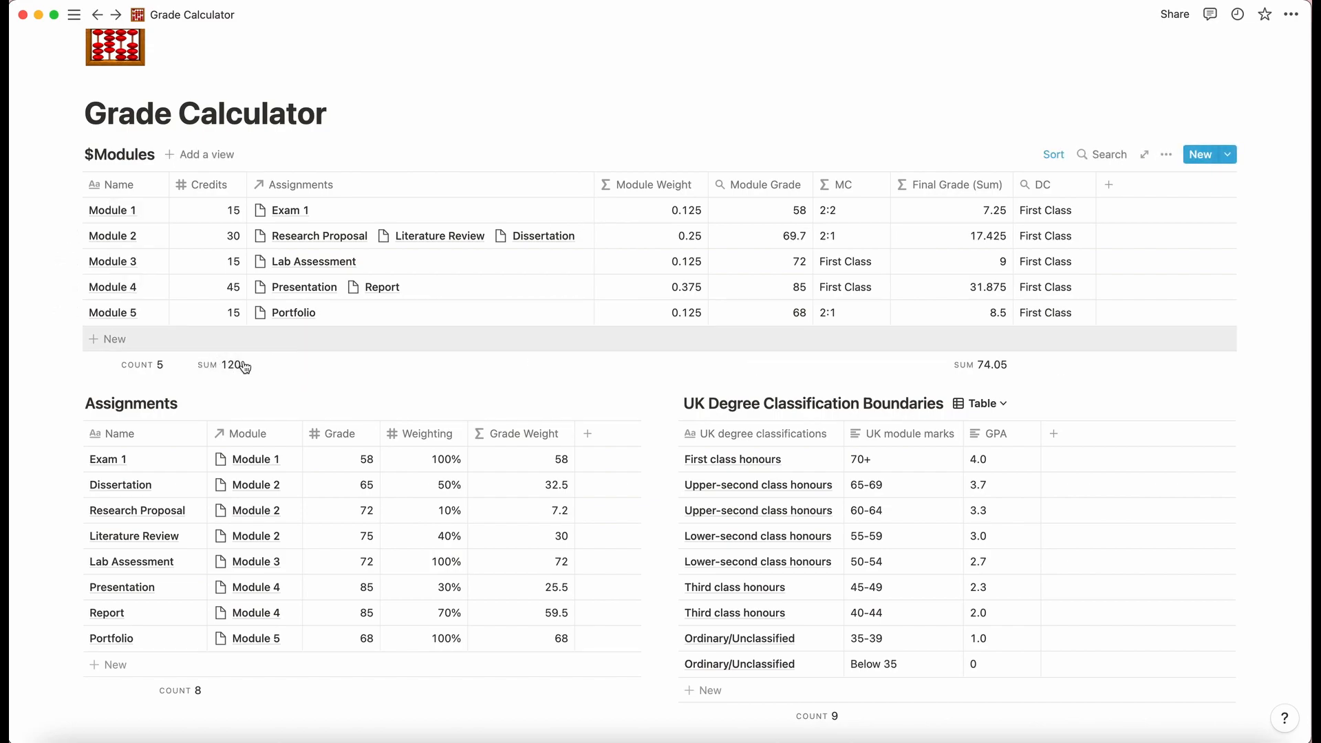
{"action": "left_click", "coordinate": [656, 206]}
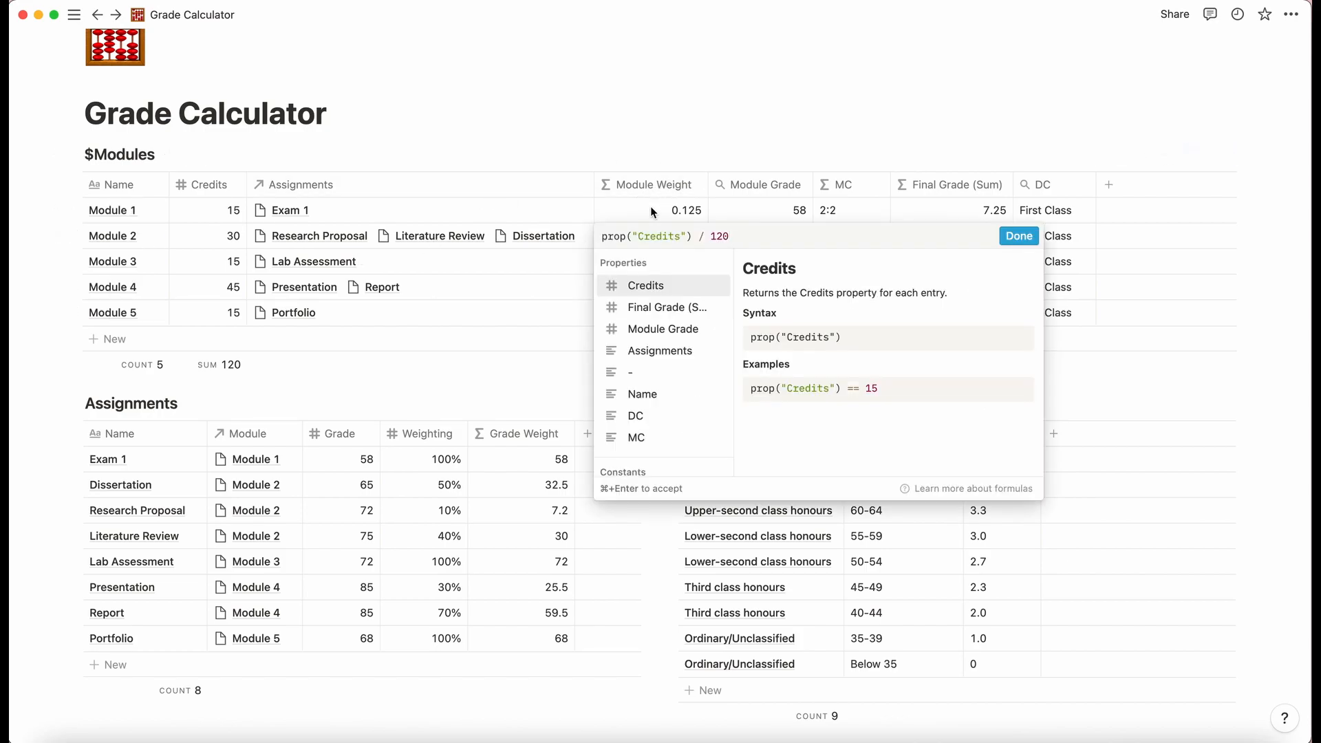
{"action": "key", "text": "Escape"}
{"action": "left_click", "coordinate": [643, 160]}
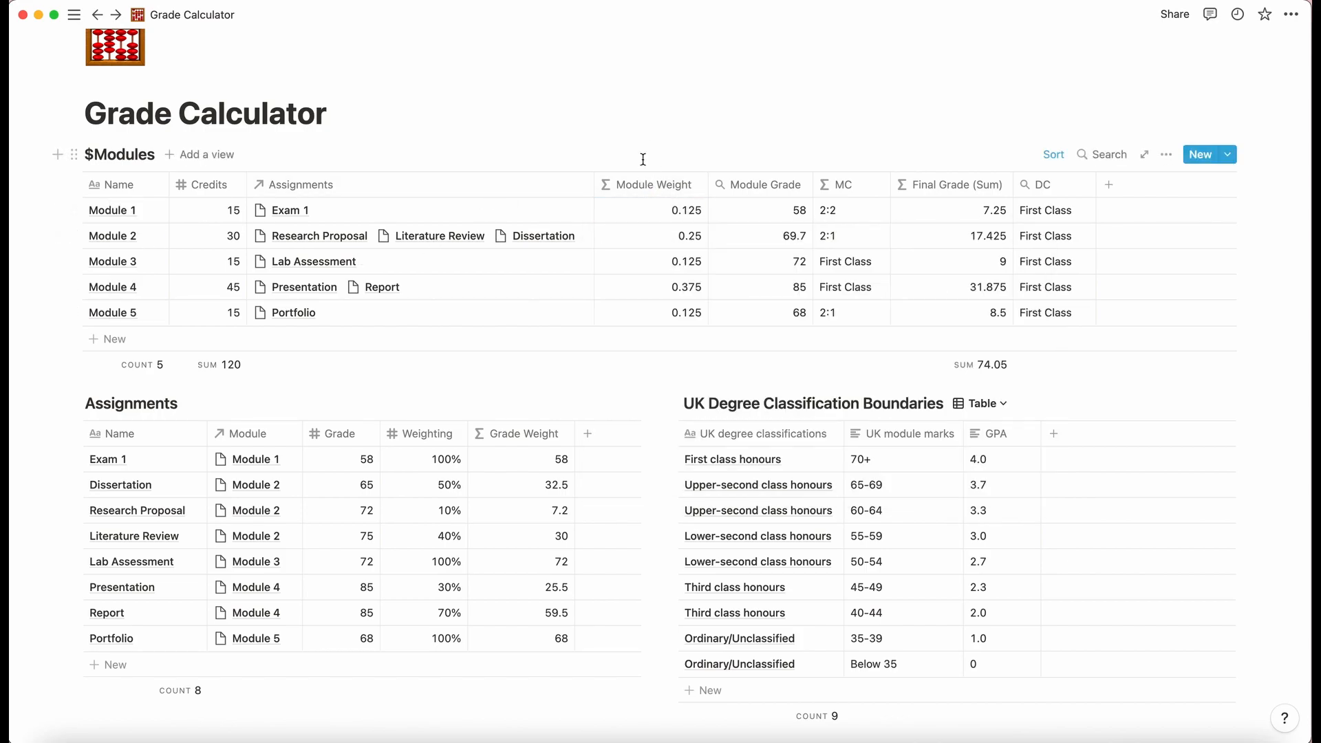
Add a new rollup property after the DC property in the DC database.
{"action": "scroll", "coordinate": [599, 327], "scroll_direction": "down", "scroll_amount": 5}
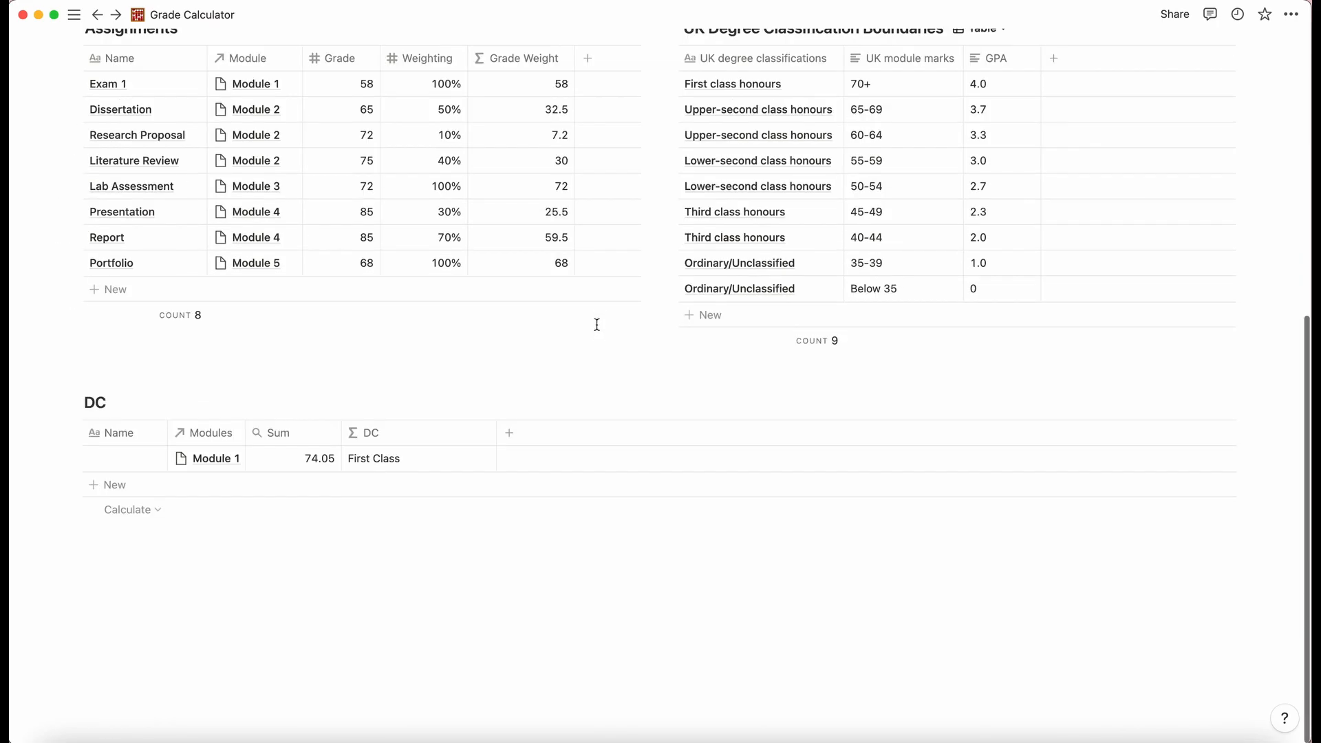
{"action": "left_click", "coordinate": [528, 441]}
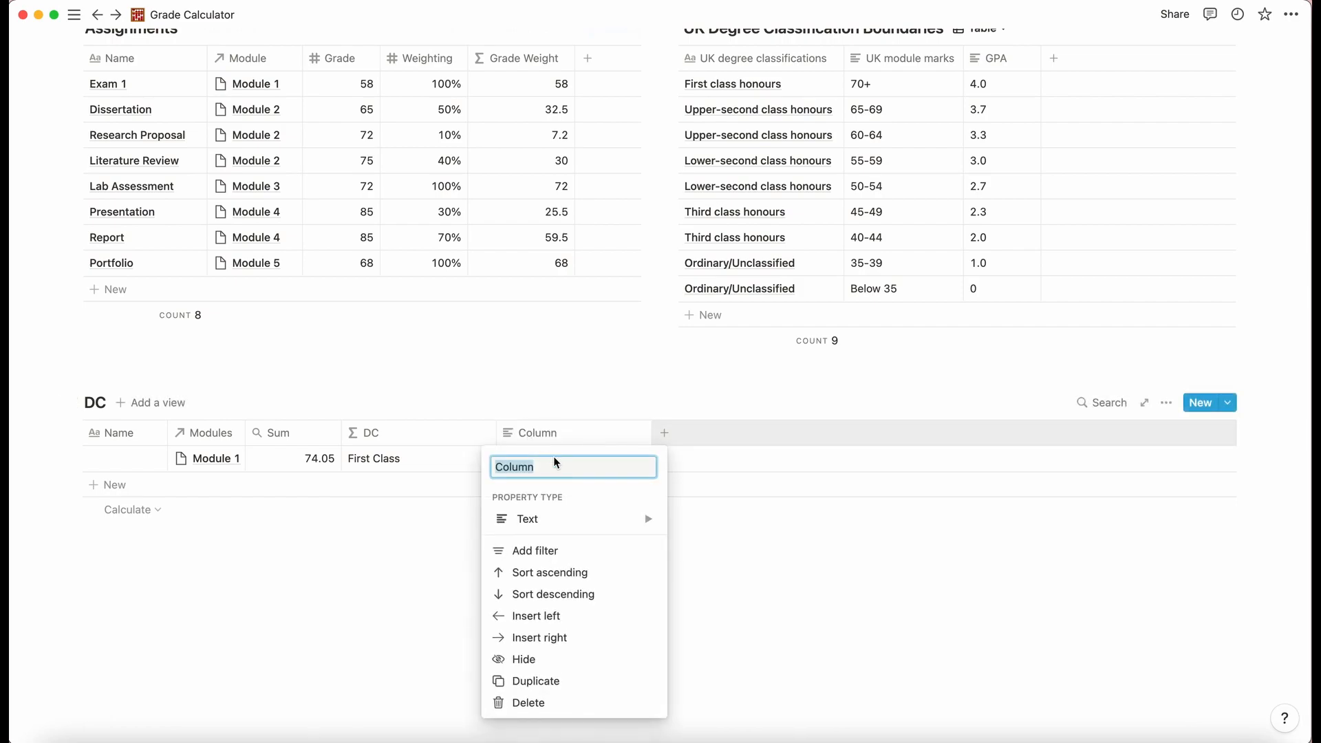
{"action": "mouse_move", "coordinate": [619, 519]}
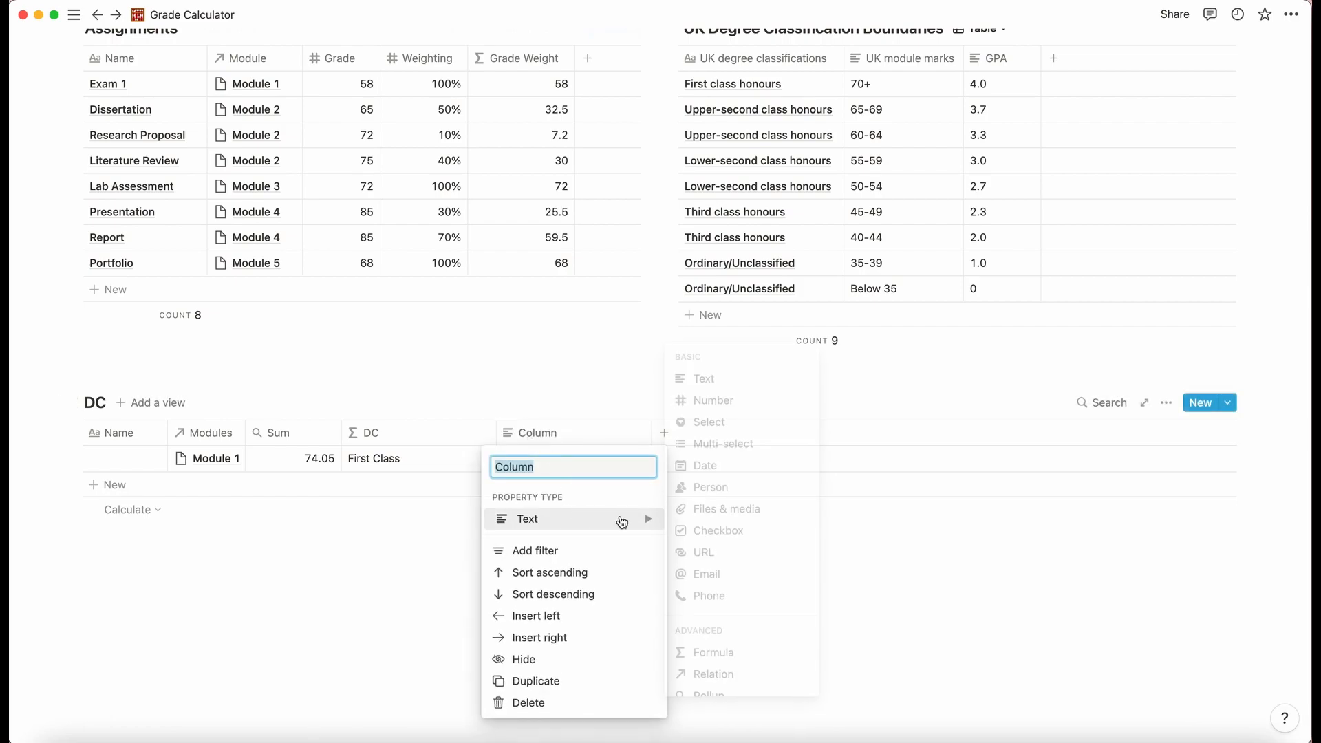
{"action": "left_click", "coordinate": [709, 678]}
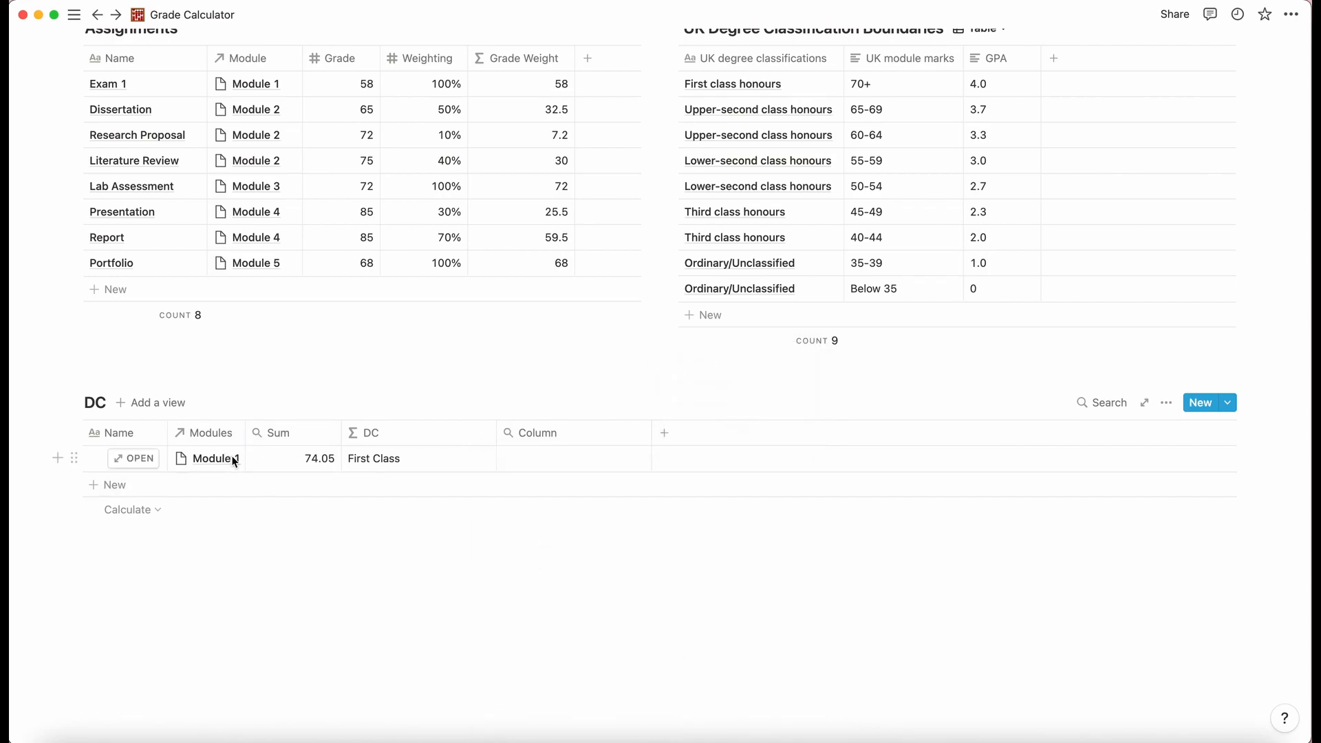
Configure the new rollup in the DC database with the Modules relation, the Credits property and the Sum calculation.
{"action": "left_click", "coordinate": [540, 441]}
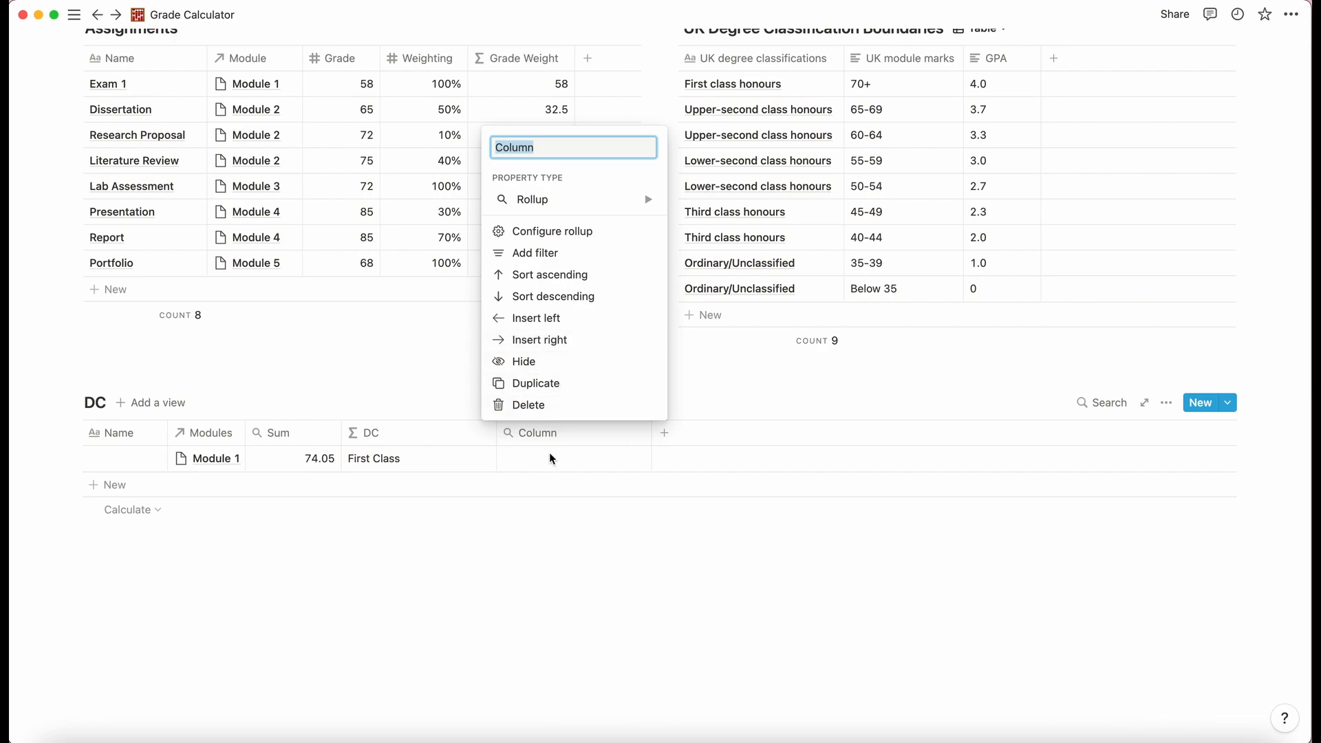
{"action": "left_click", "coordinate": [557, 439]}
{"action": "left_click", "coordinate": [560, 440]}
{"action": "left_click", "coordinate": [563, 451]}
{"action": "left_click", "coordinate": [631, 460]}
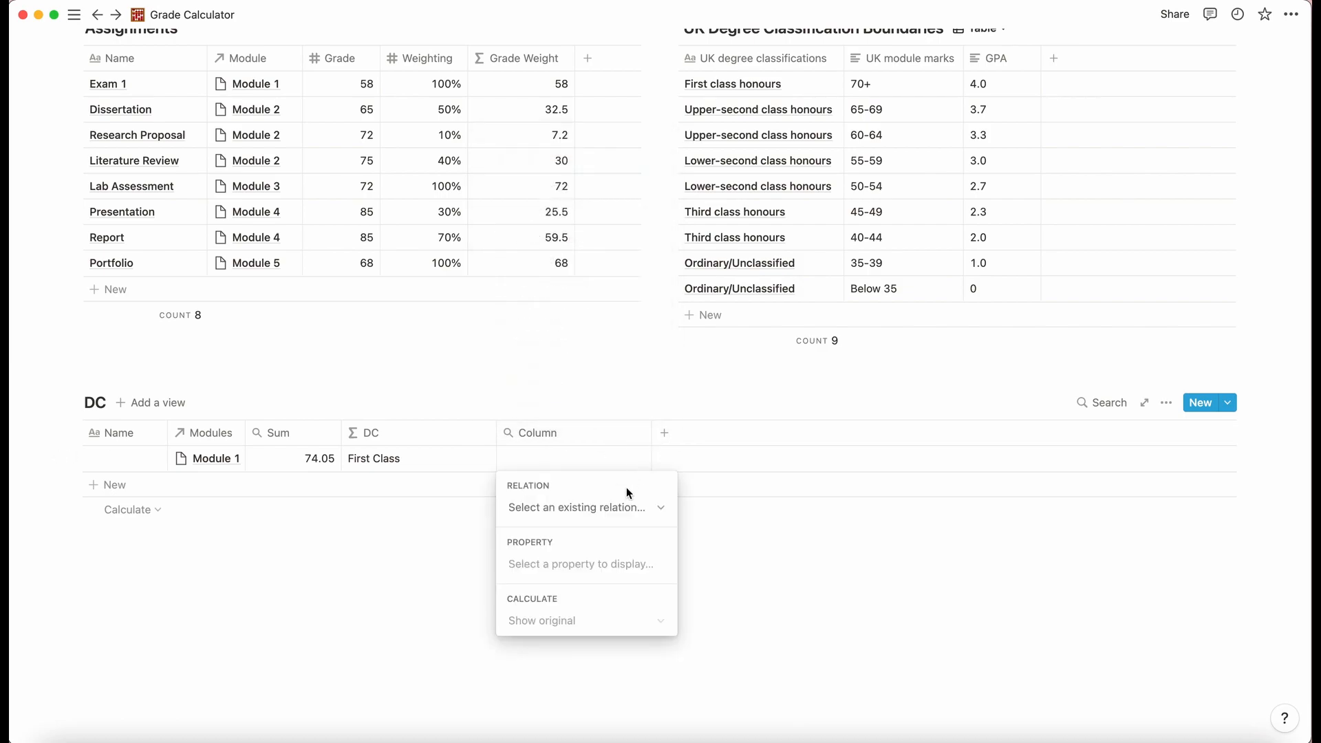
{"action": "left_click", "coordinate": [619, 507]}
{"action": "left_click", "coordinate": [606, 568]}
{"action": "left_click", "coordinate": [606, 571]}
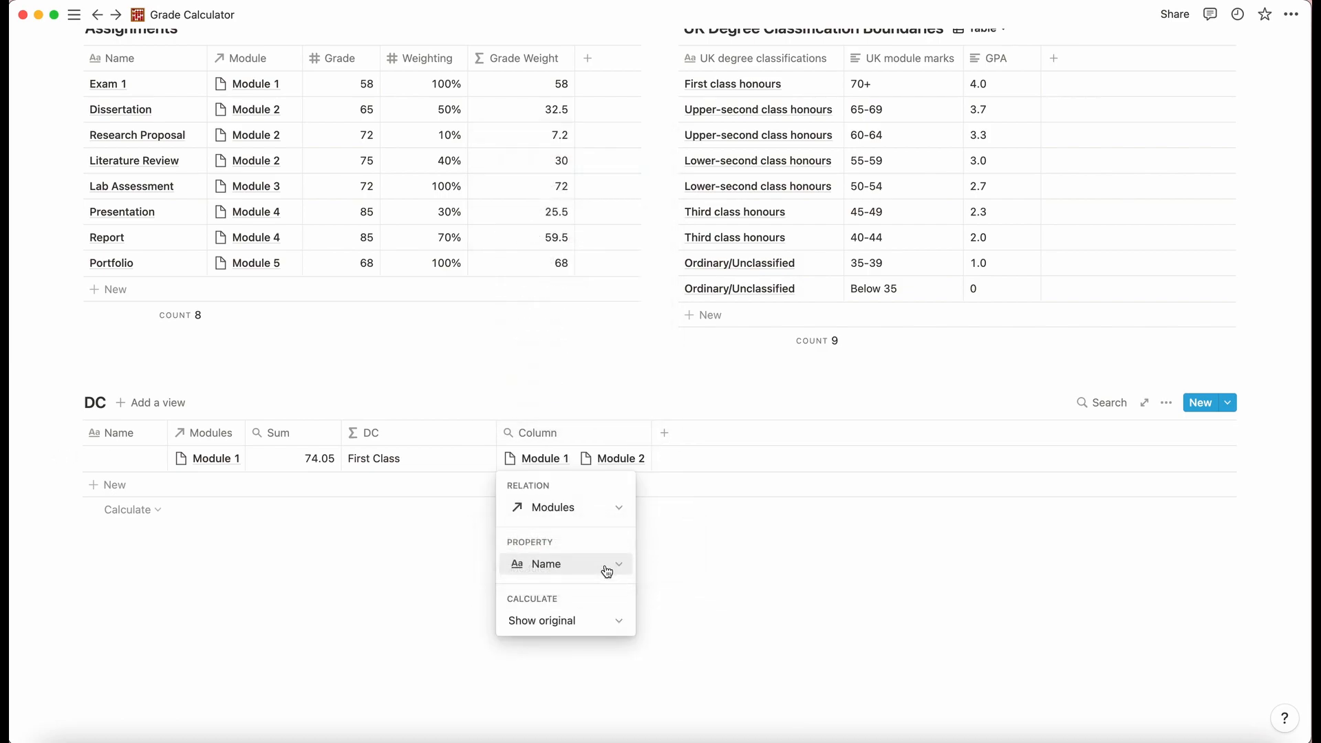
{"action": "left_click", "coordinate": [606, 568]}
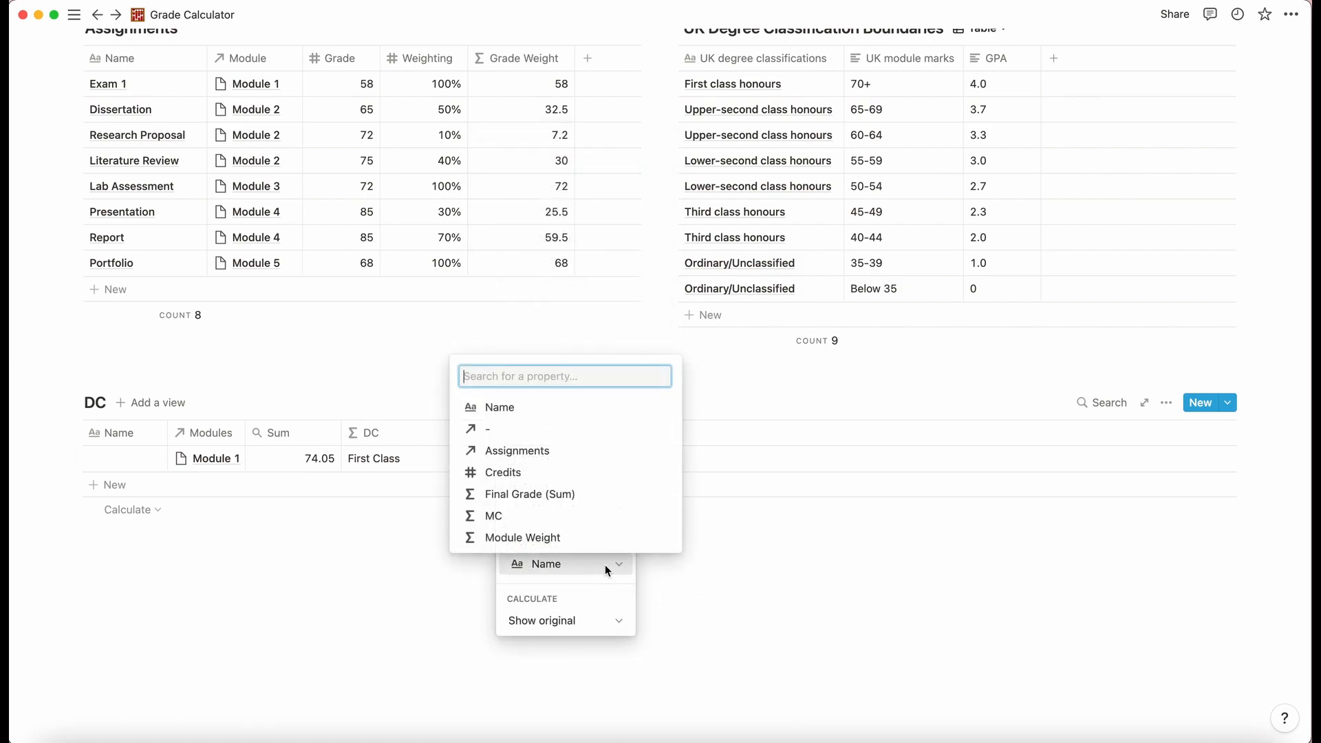
{"action": "left_click", "coordinate": [589, 474]}
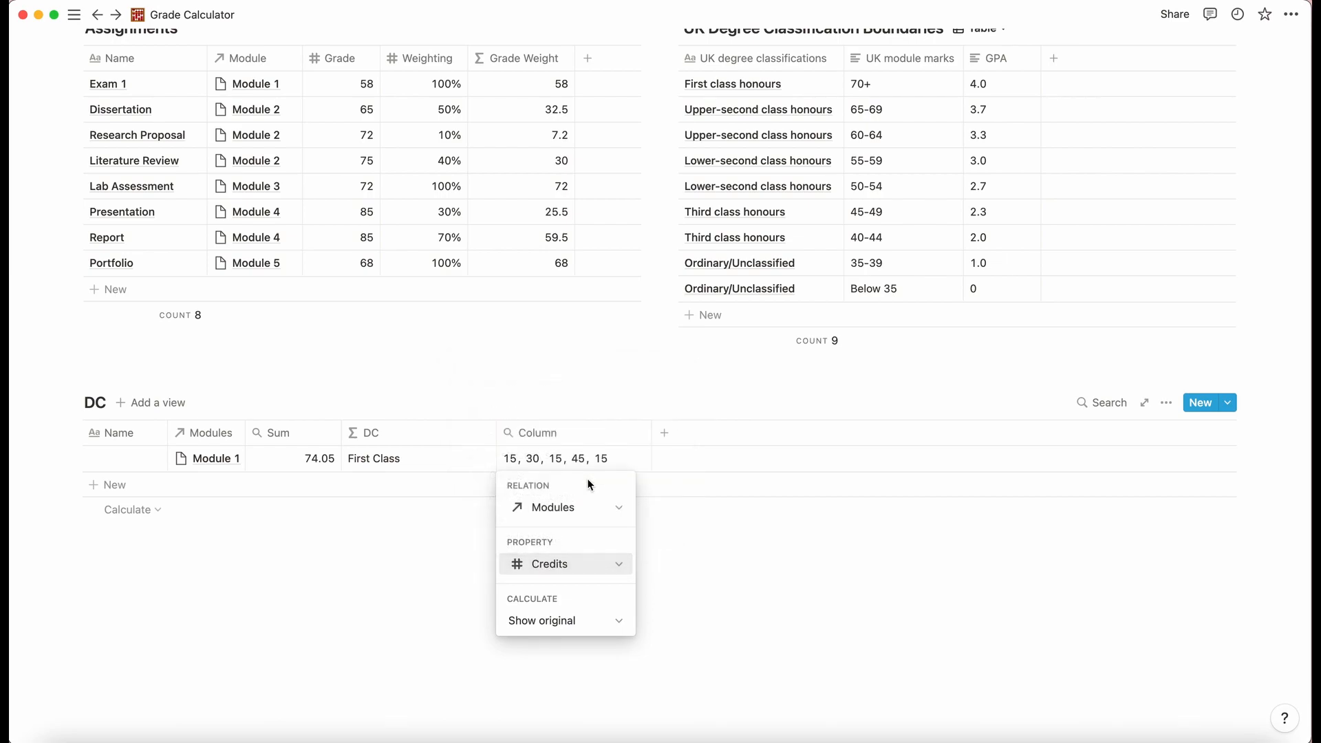
{"action": "left_click", "coordinate": [569, 627]}
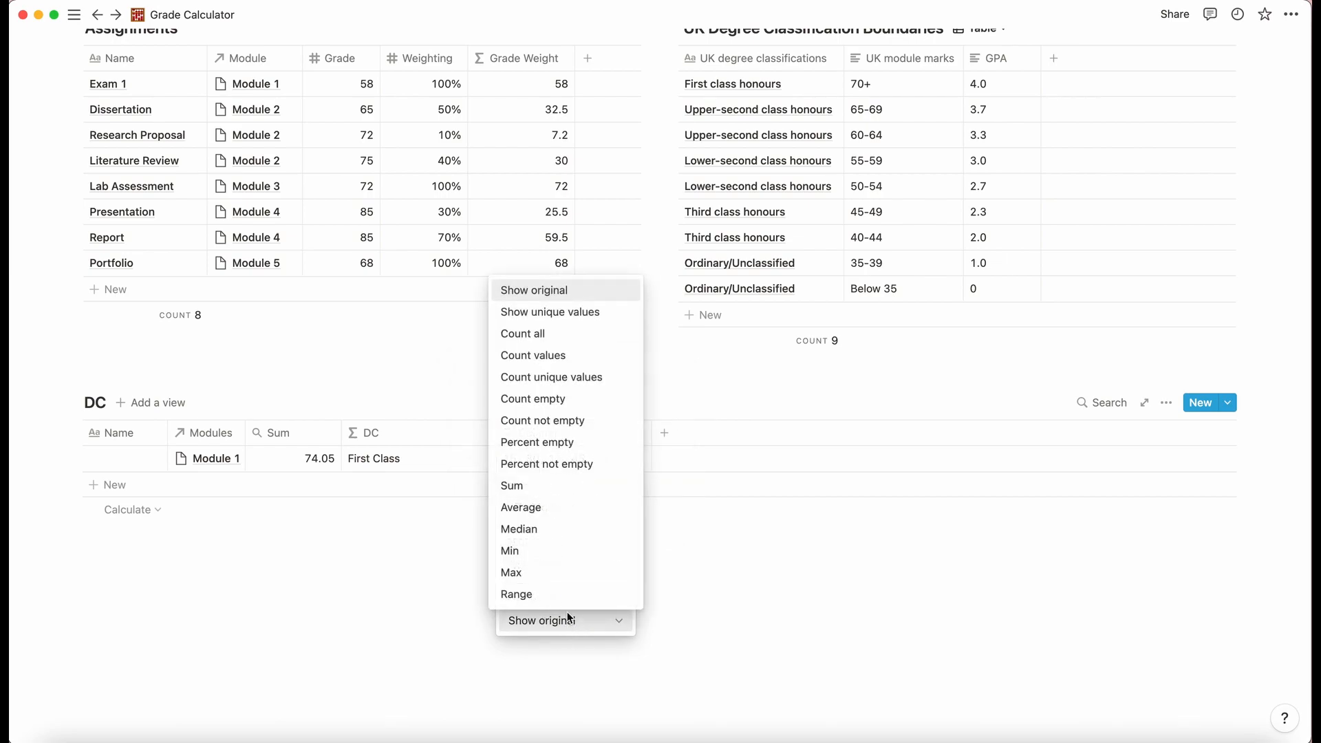
{"action": "left_click", "coordinate": [527, 487]}
{"action": "key", "text": "Escape"}
Rename the new rollup property "Sum of Credits" and narrow its column.
{"action": "left_click", "coordinate": [559, 425]}
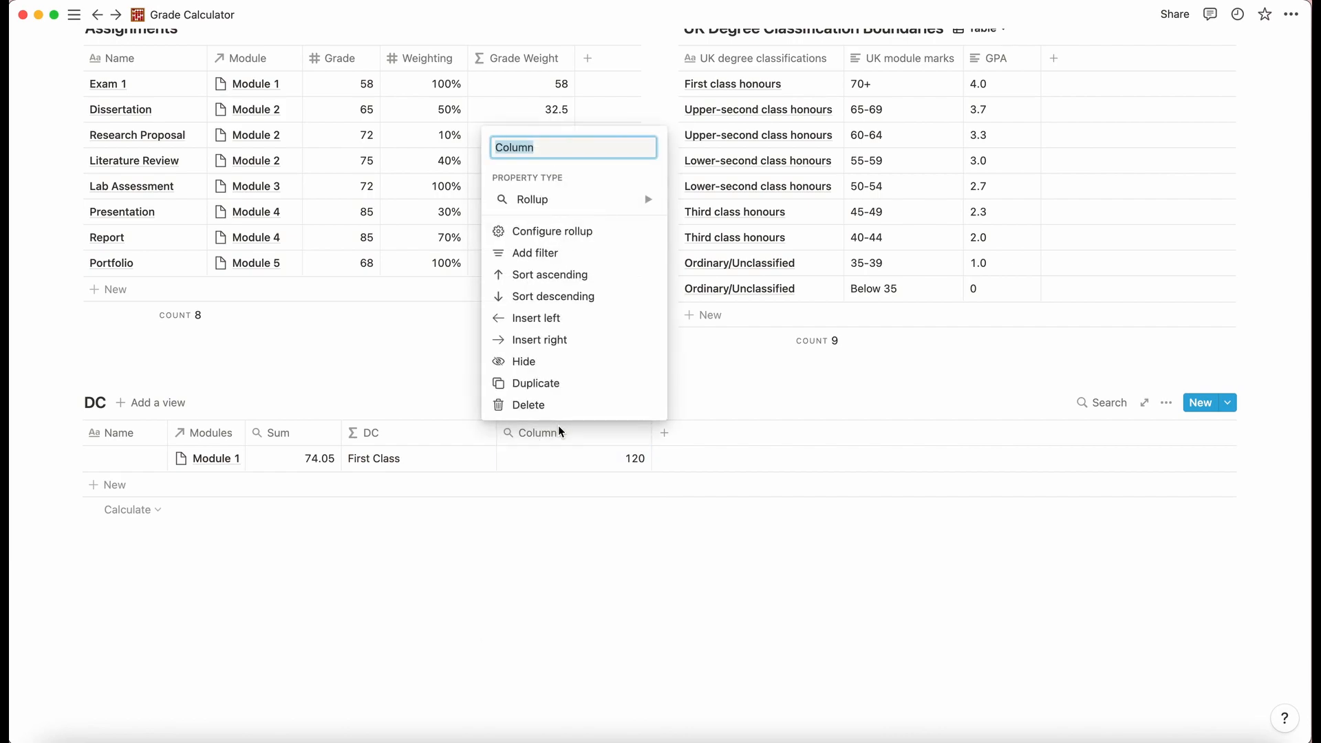
{"action": "type", "text": "Sum of Credits"}
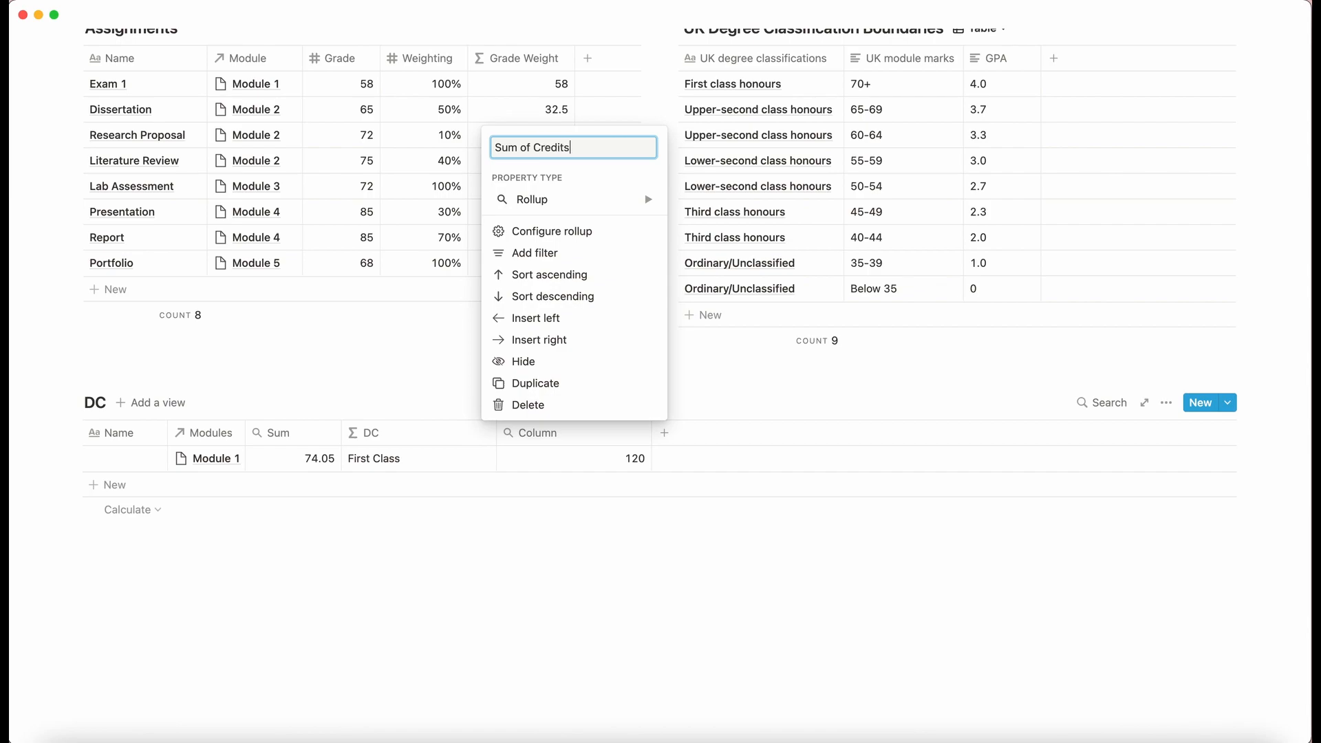
{"action": "key", "text": "Return"}
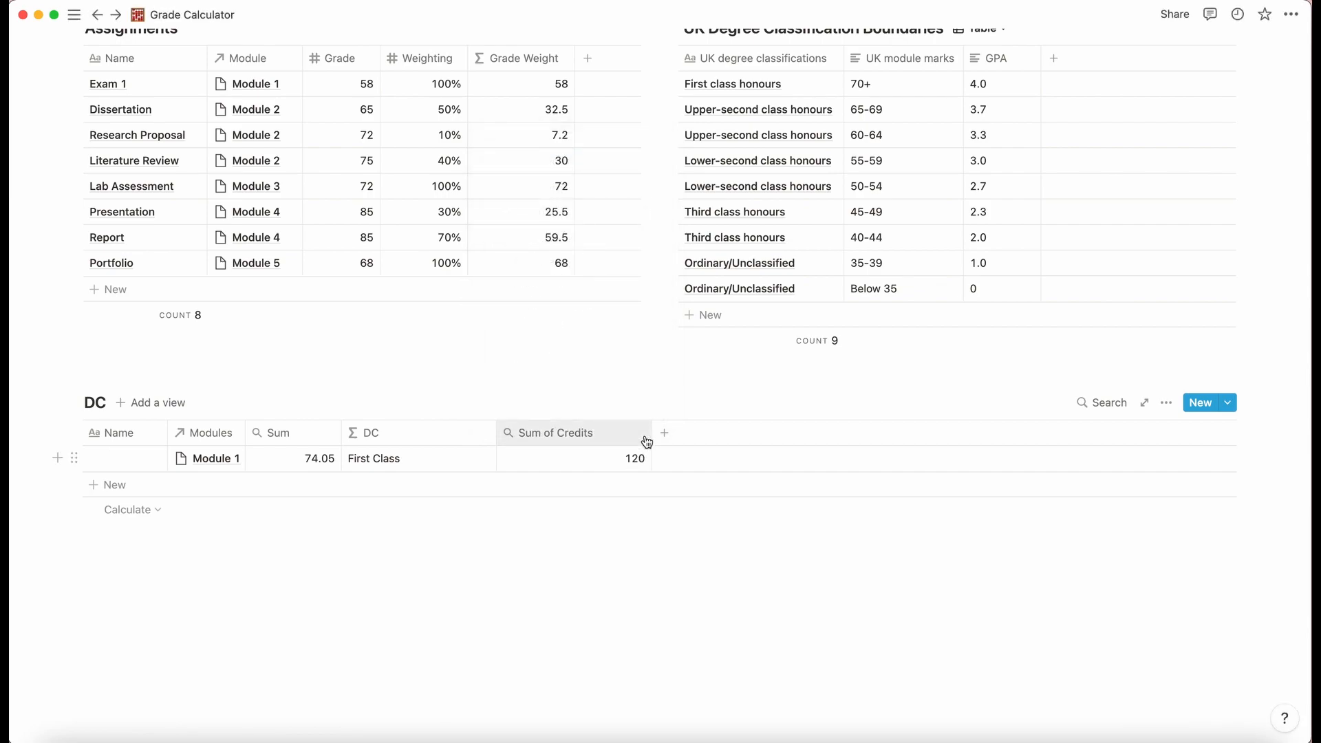
{"action": "left_click_drag", "start_coordinate": [652, 432], "coordinate": [607, 441]}
Add a rollup property after the DC property in the $Modules table, based on the "-" relation.
{"action": "scroll", "coordinate": [606, 441], "scroll_direction": "up", "scroll_amount": 5}
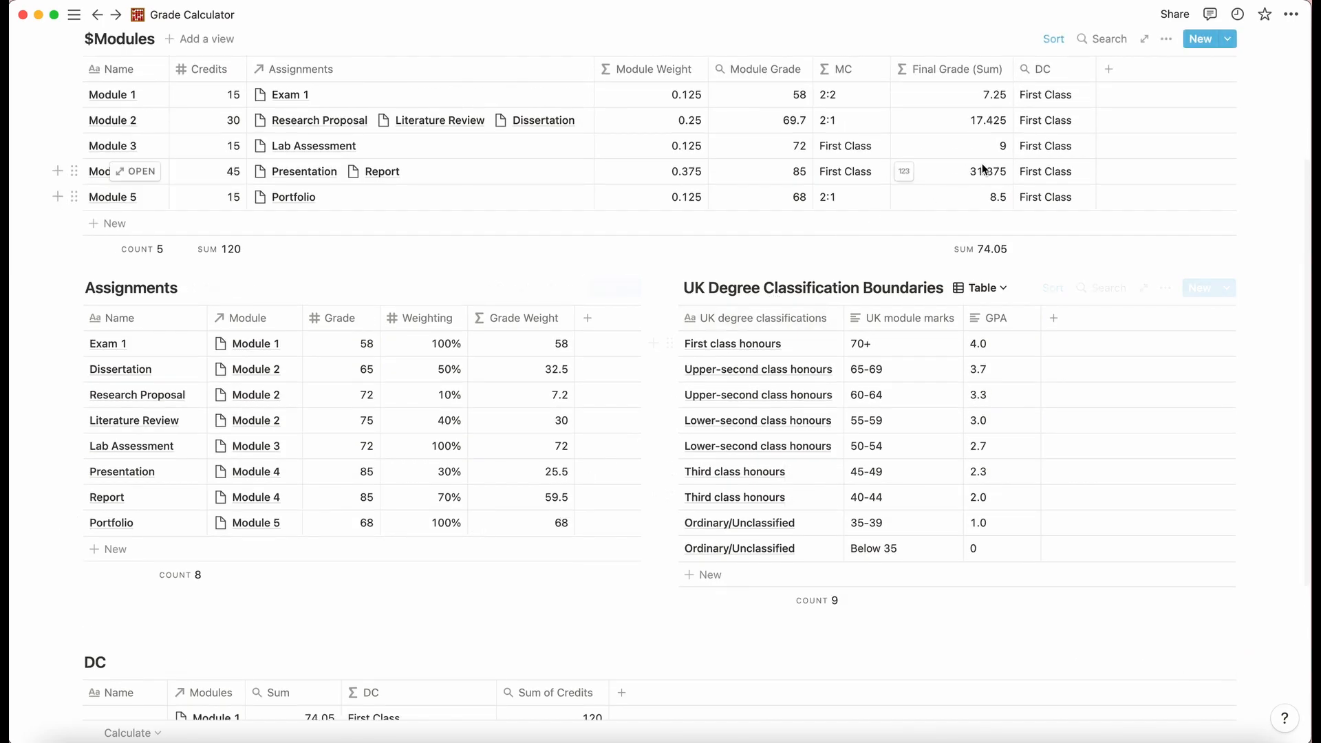
{"action": "scroll", "coordinate": [1118, 181], "scroll_direction": "down", "scroll_amount": 3}
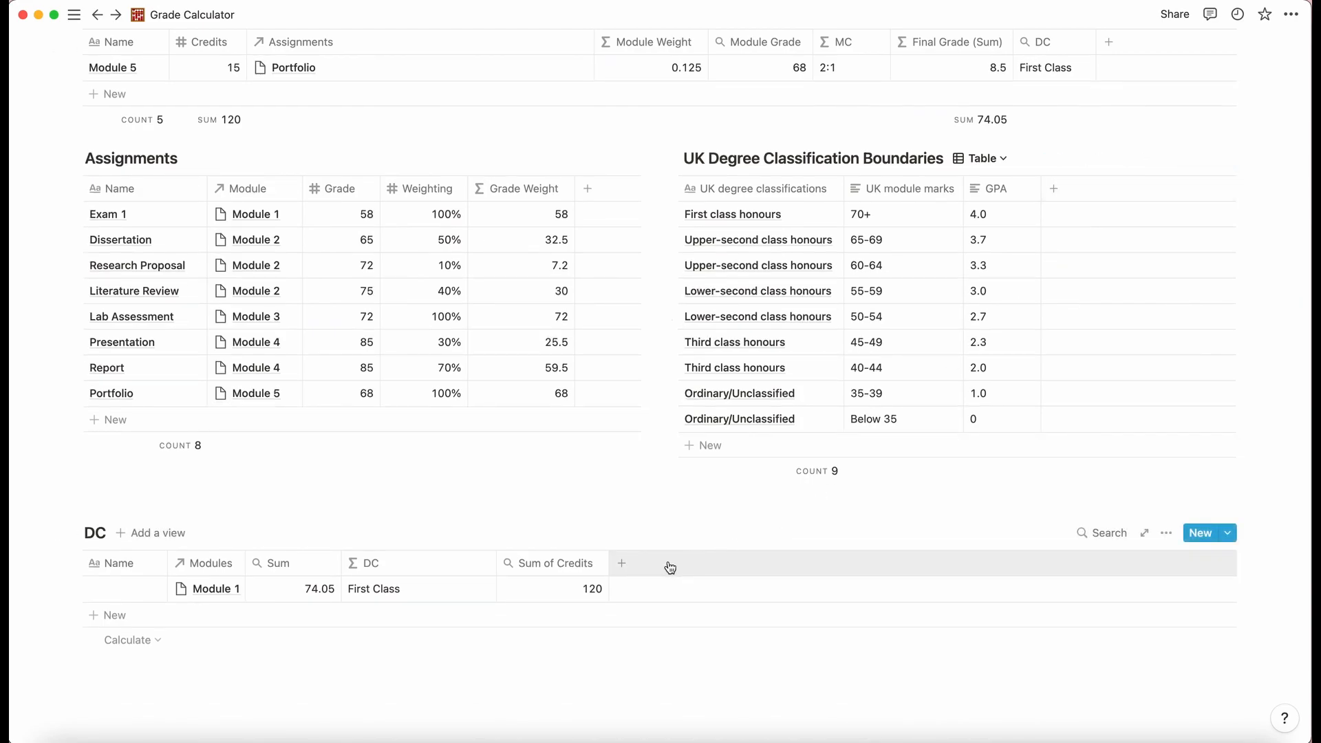
{"action": "scroll", "coordinate": [668, 565], "scroll_direction": "up", "scroll_amount": 1}
{"action": "scroll", "coordinate": [668, 566], "scroll_direction": "up", "scroll_amount": 2}
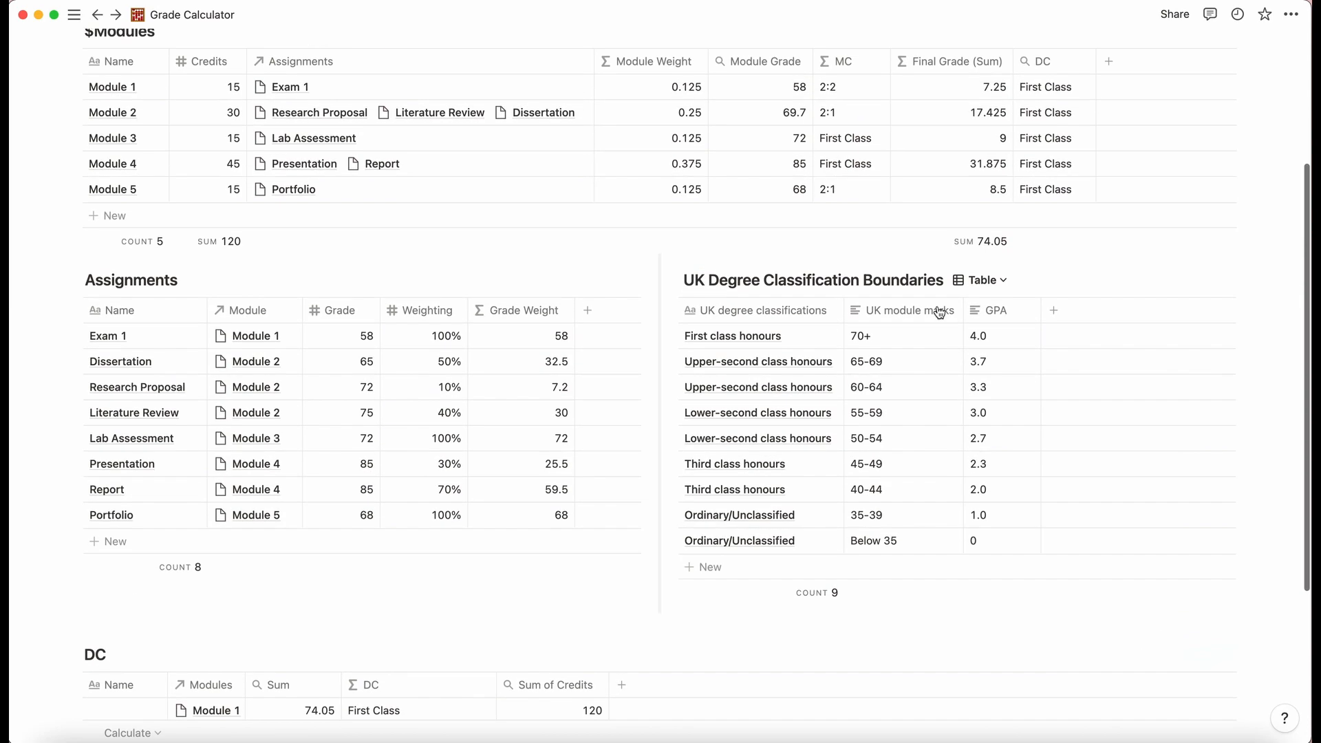
{"action": "left_click", "coordinate": [1112, 66]}
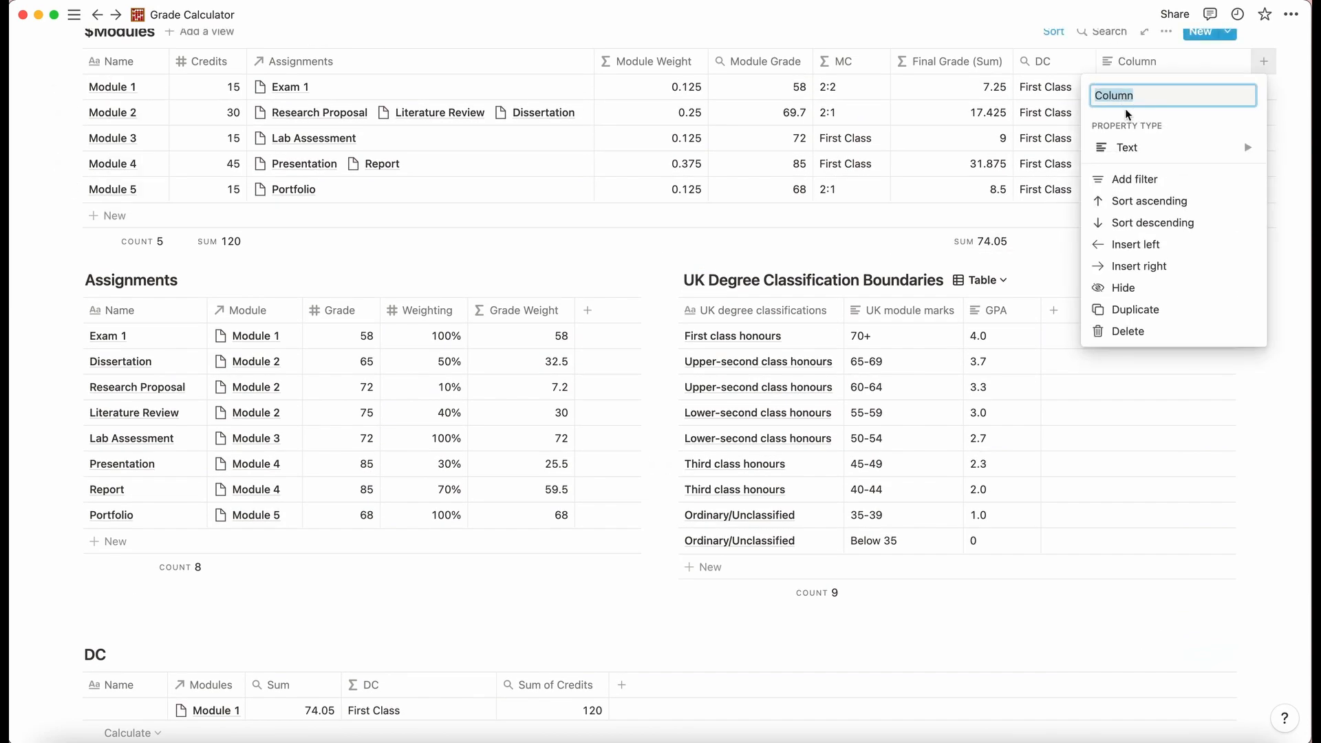
{"action": "mouse_move", "coordinate": [1173, 147]}
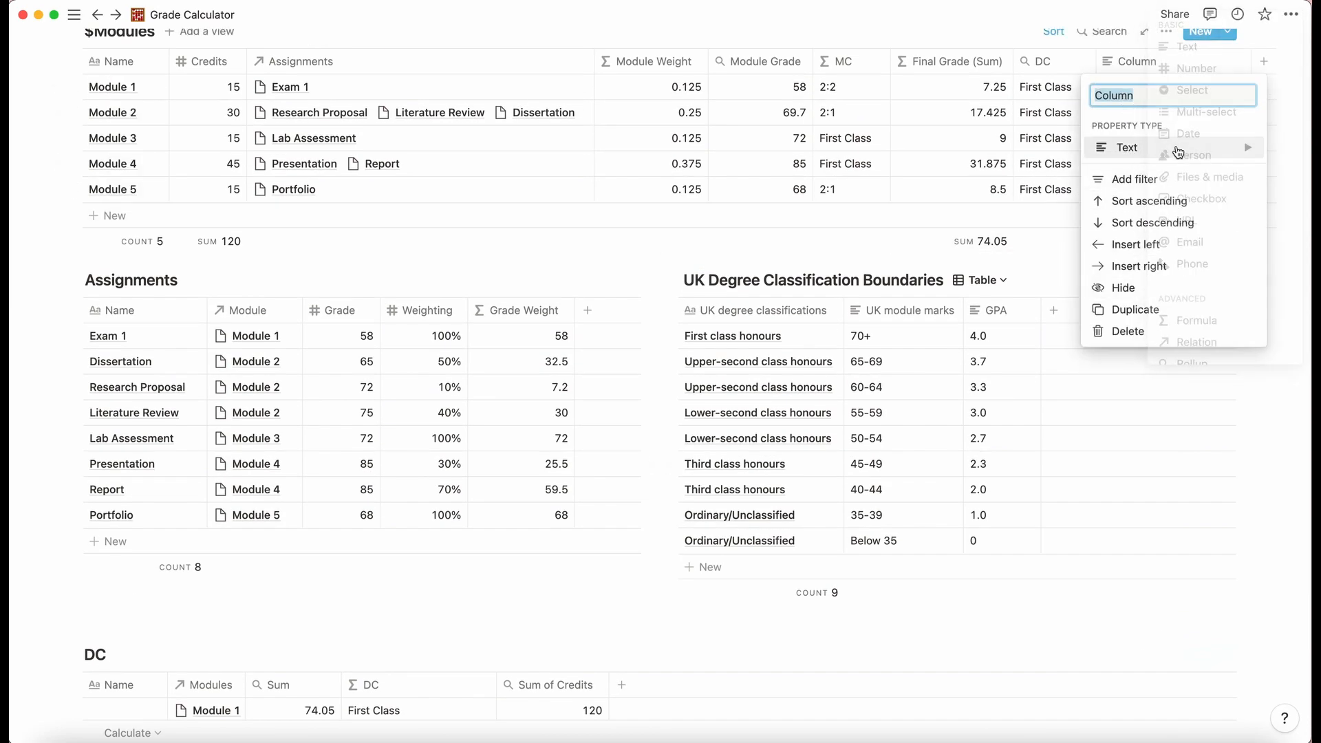
{"action": "left_click", "coordinate": [1191, 362]}
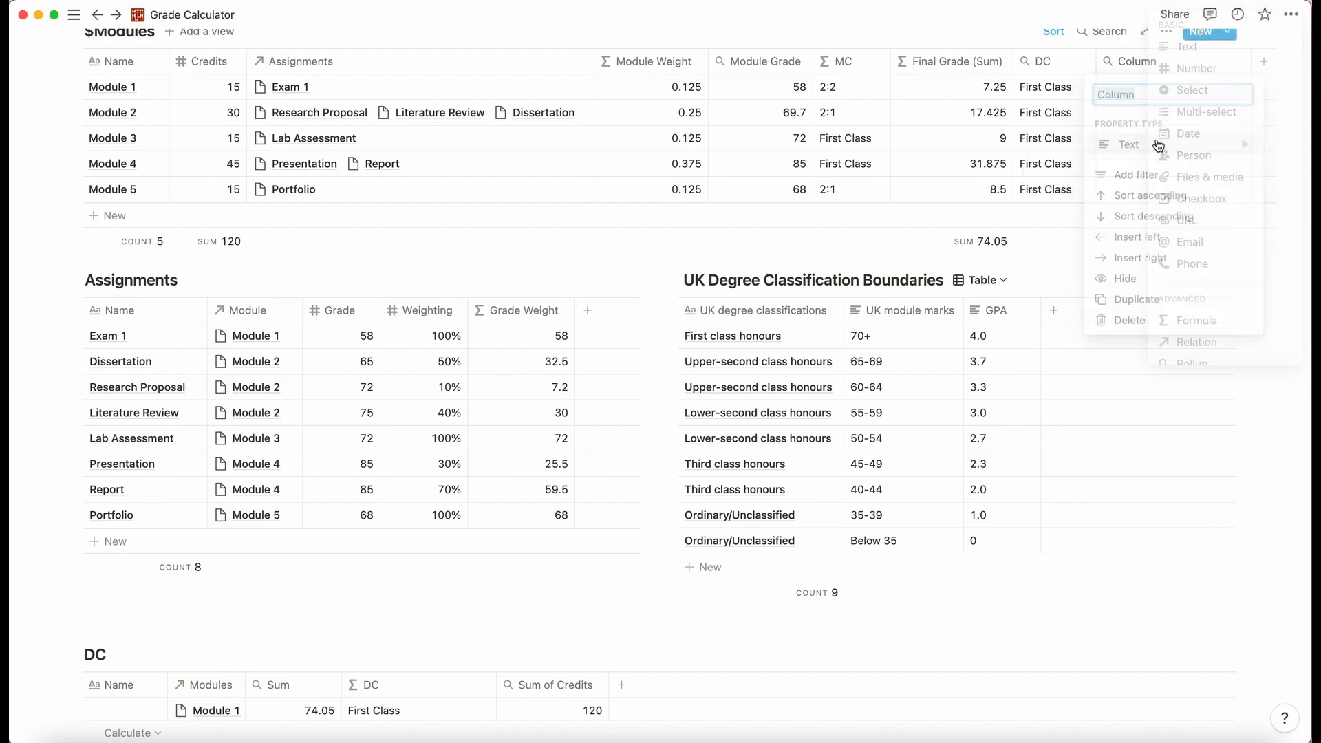
{"action": "left_click", "coordinate": [1238, 87]}
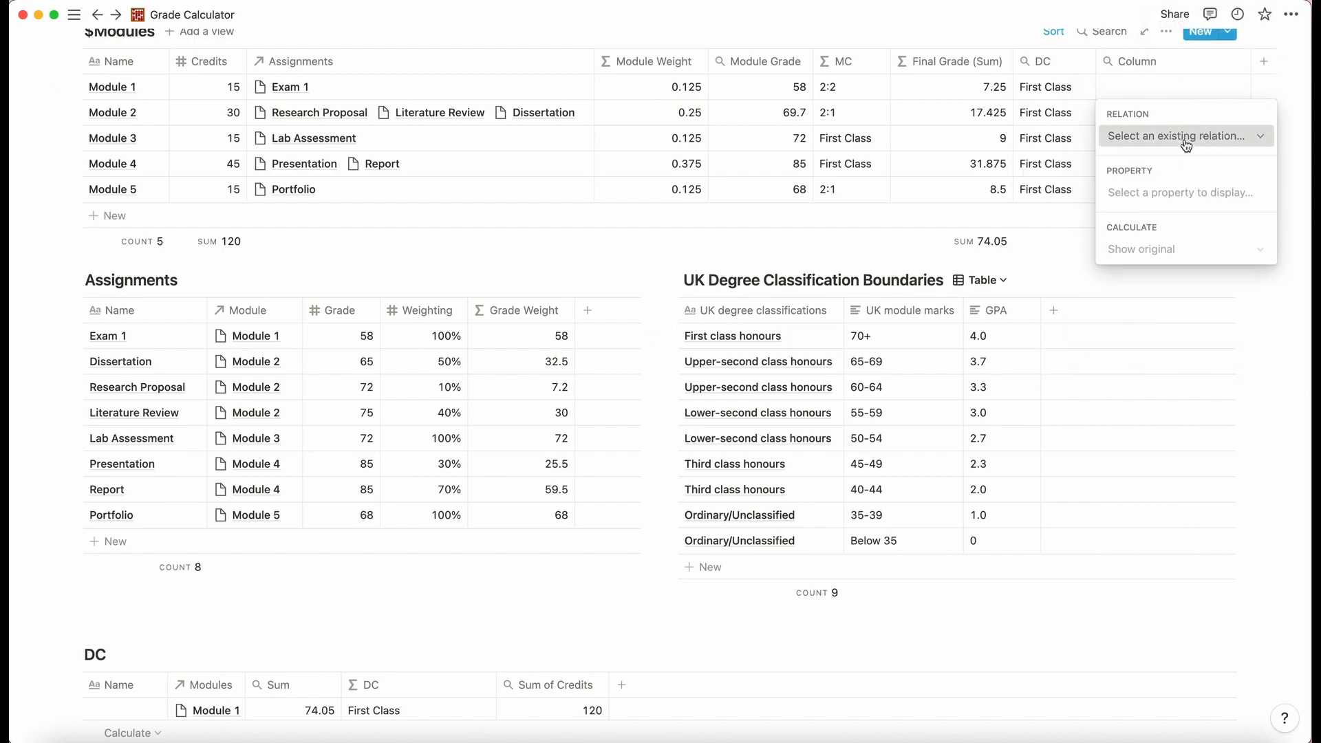
{"action": "left_click", "coordinate": [1179, 134]}
{"action": "left_click", "coordinate": [1159, 206]}
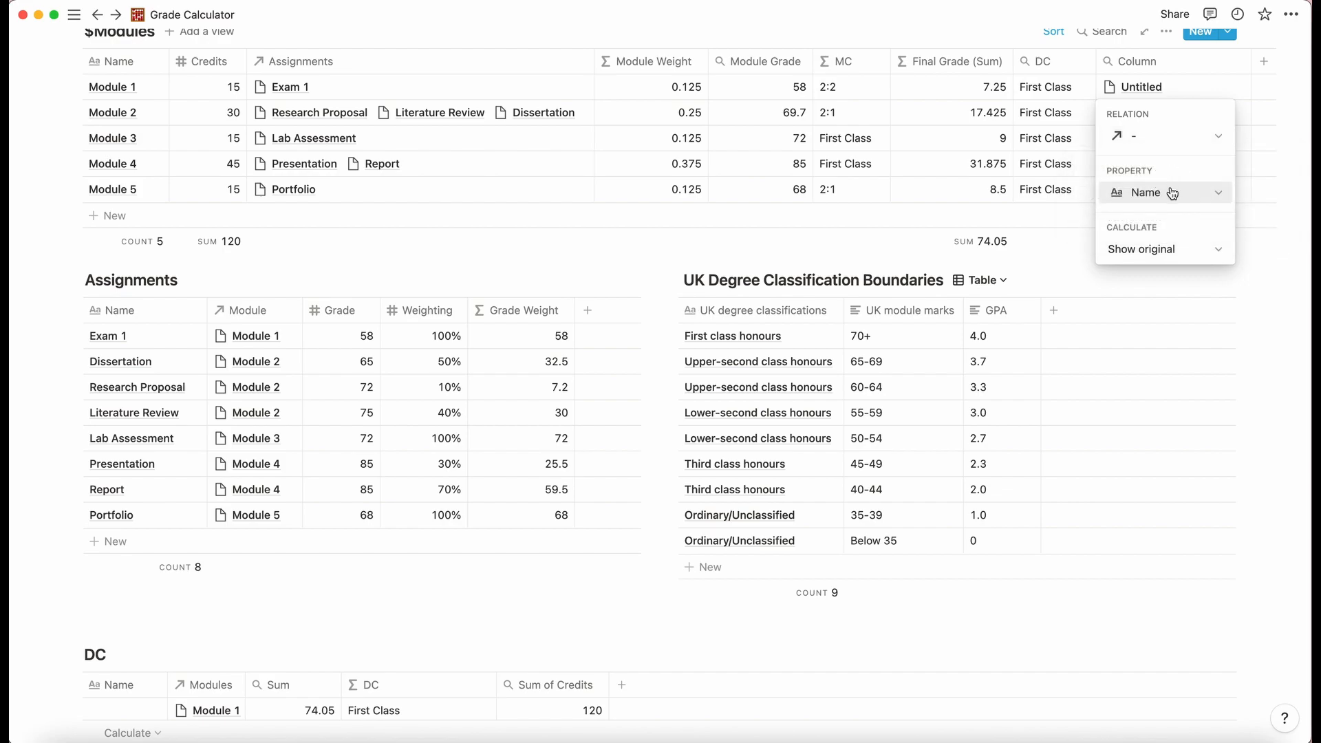
Check which properties the new $Modules rollup can display and close its settings without choosing one.
{"action": "left_click", "coordinate": [1172, 193]}
{"action": "left_click", "coordinate": [1171, 192]}
{"action": "left_click", "coordinate": [1169, 190]}
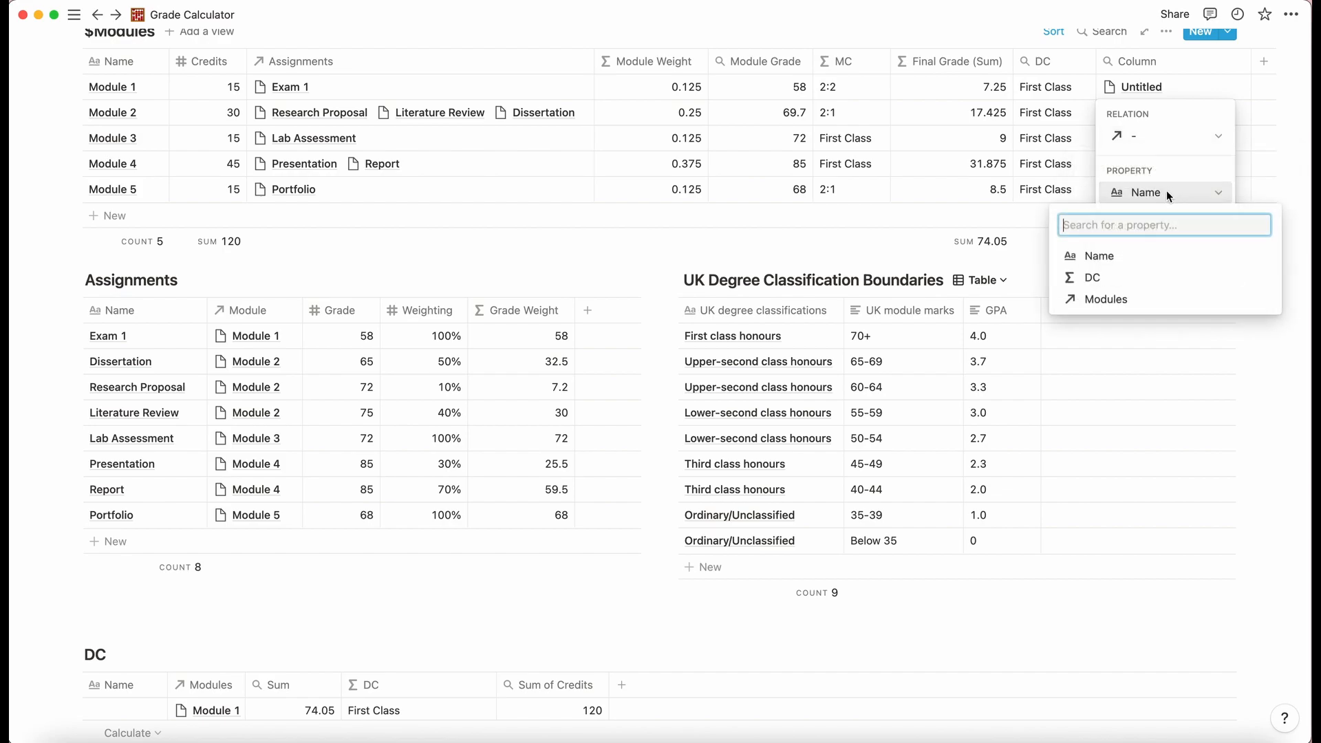
{"action": "left_click", "coordinate": [1099, 388]}
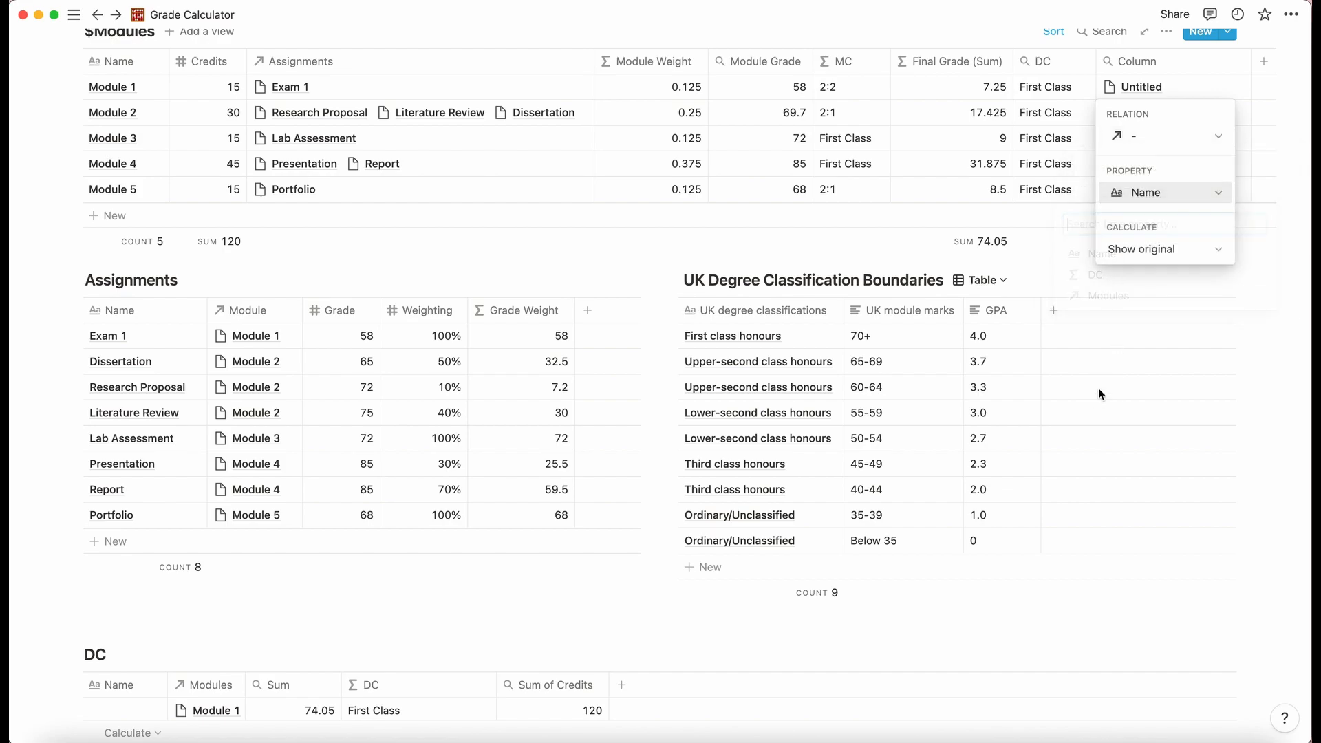
{"action": "left_click", "coordinate": [1020, 610]}
Add a formula property named "Credits Sum" after Sum of Credits in the DC database.
{"action": "scroll", "coordinate": [963, 599], "scroll_direction": "down", "scroll_amount": 3}
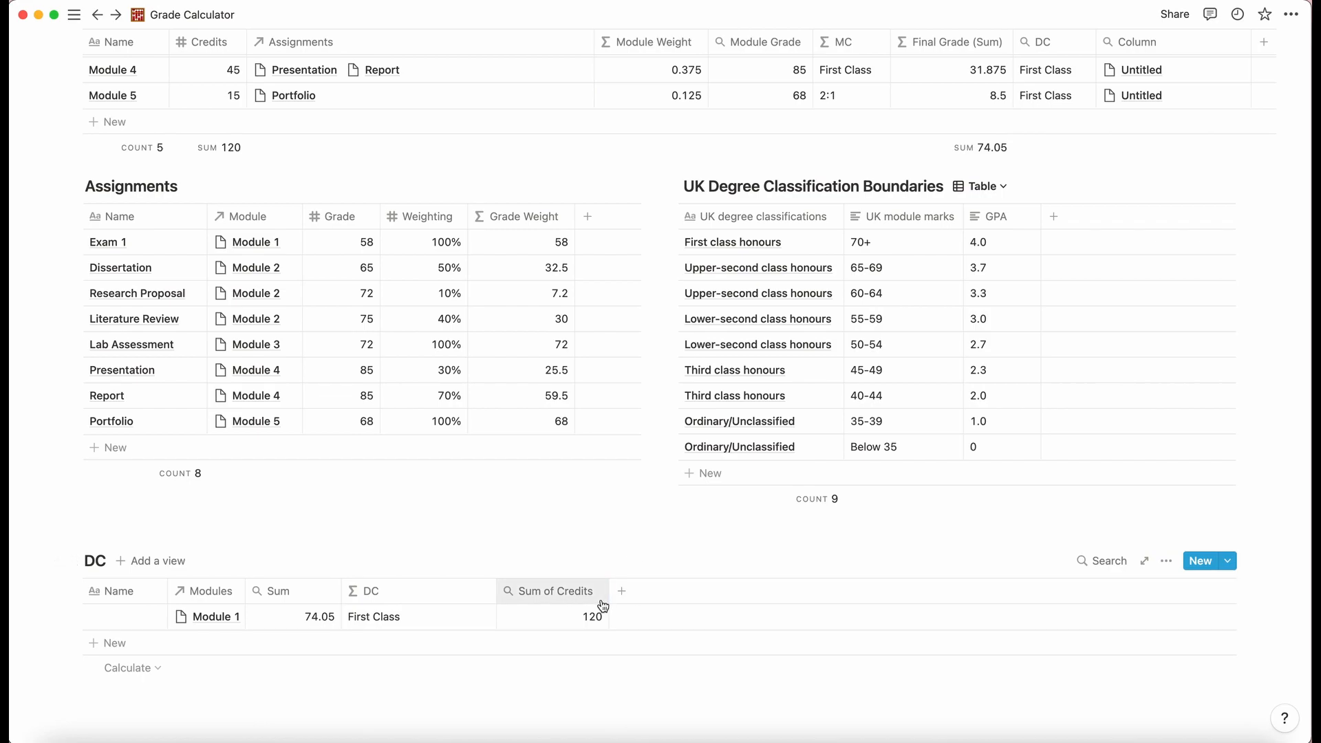
{"action": "left_click", "coordinate": [649, 597]}
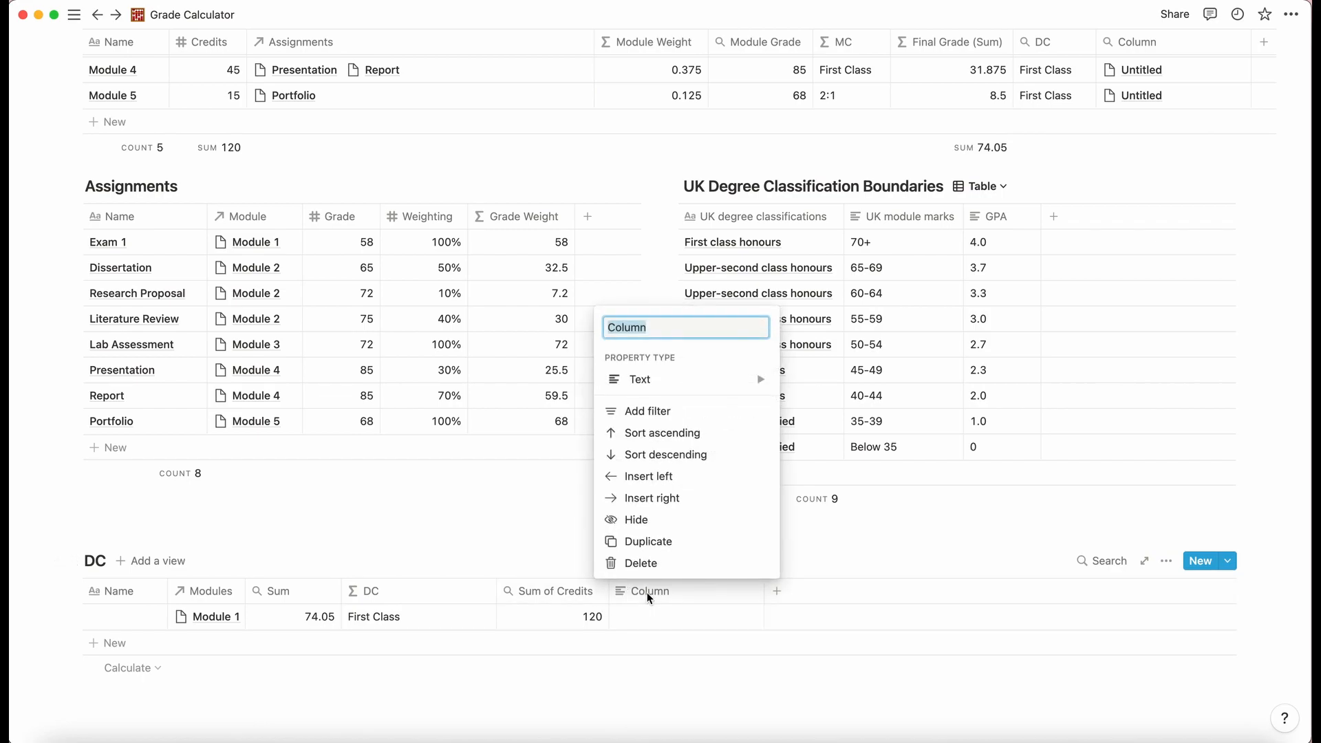
{"action": "mouse_move", "coordinate": [715, 379]}
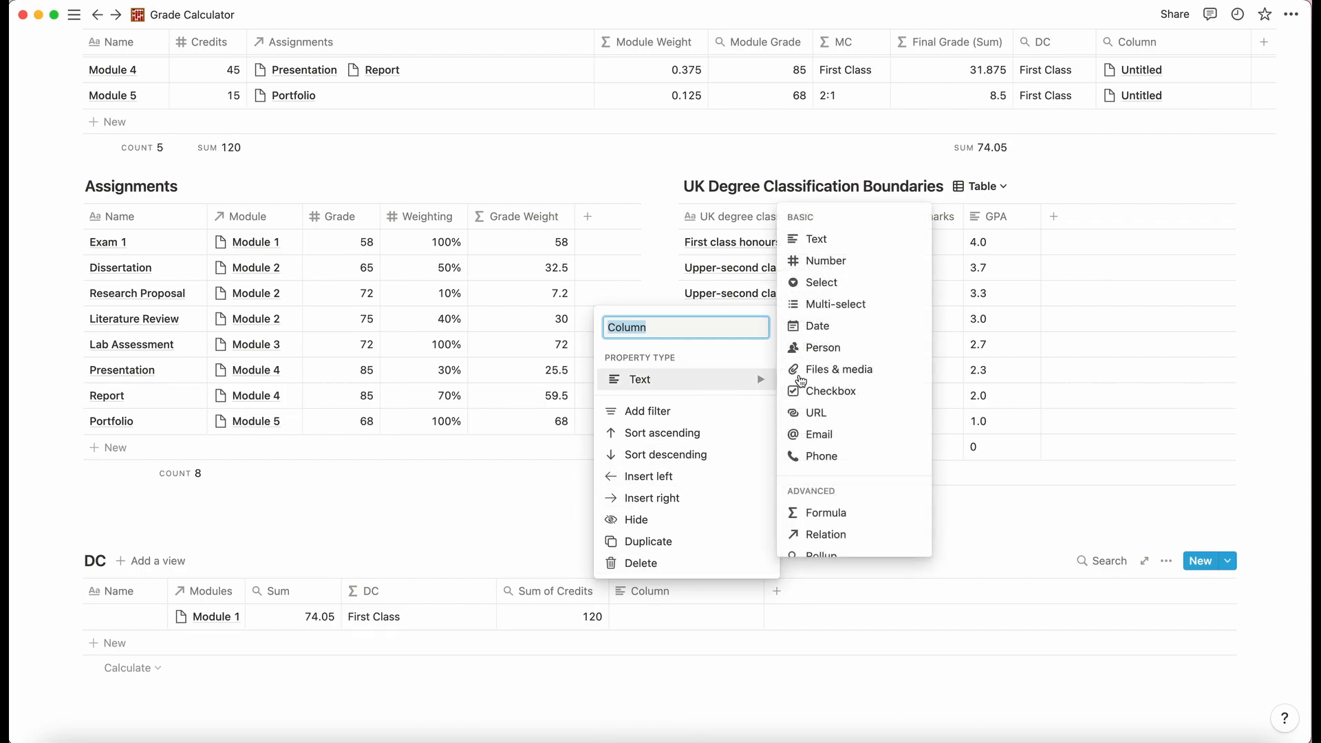
{"action": "left_click", "coordinate": [819, 511]}
{"action": "left_click", "coordinate": [695, 595]}
{"action": "left_click", "coordinate": [695, 595]}
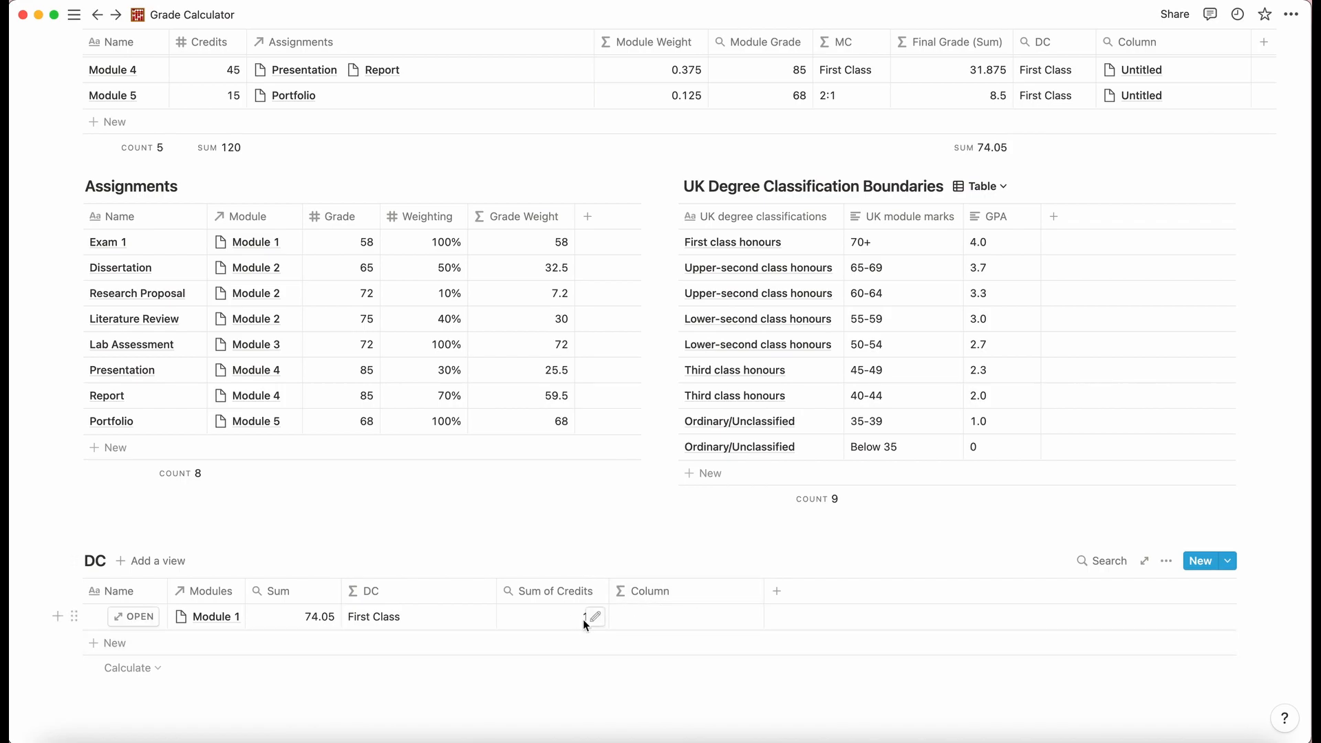
{"action": "left_click", "coordinate": [660, 590]}
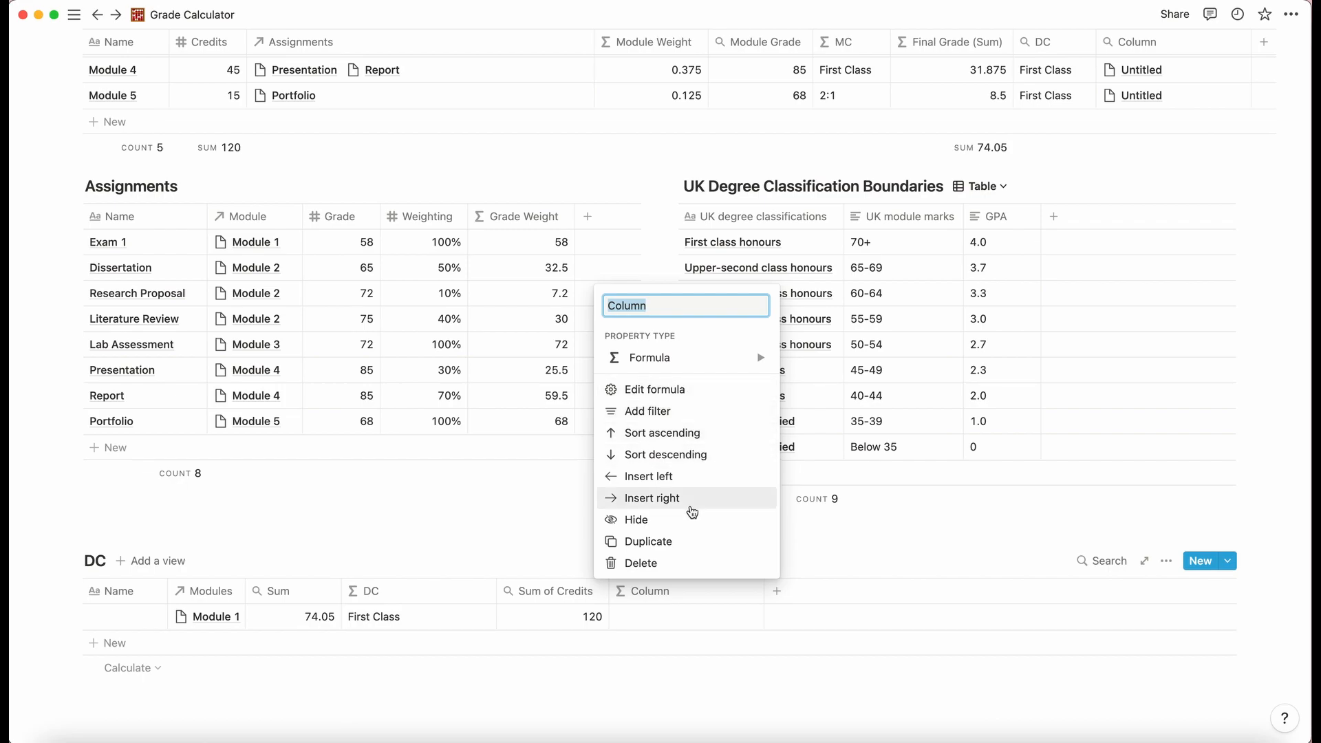
{"action": "type", "text": "Cred"}
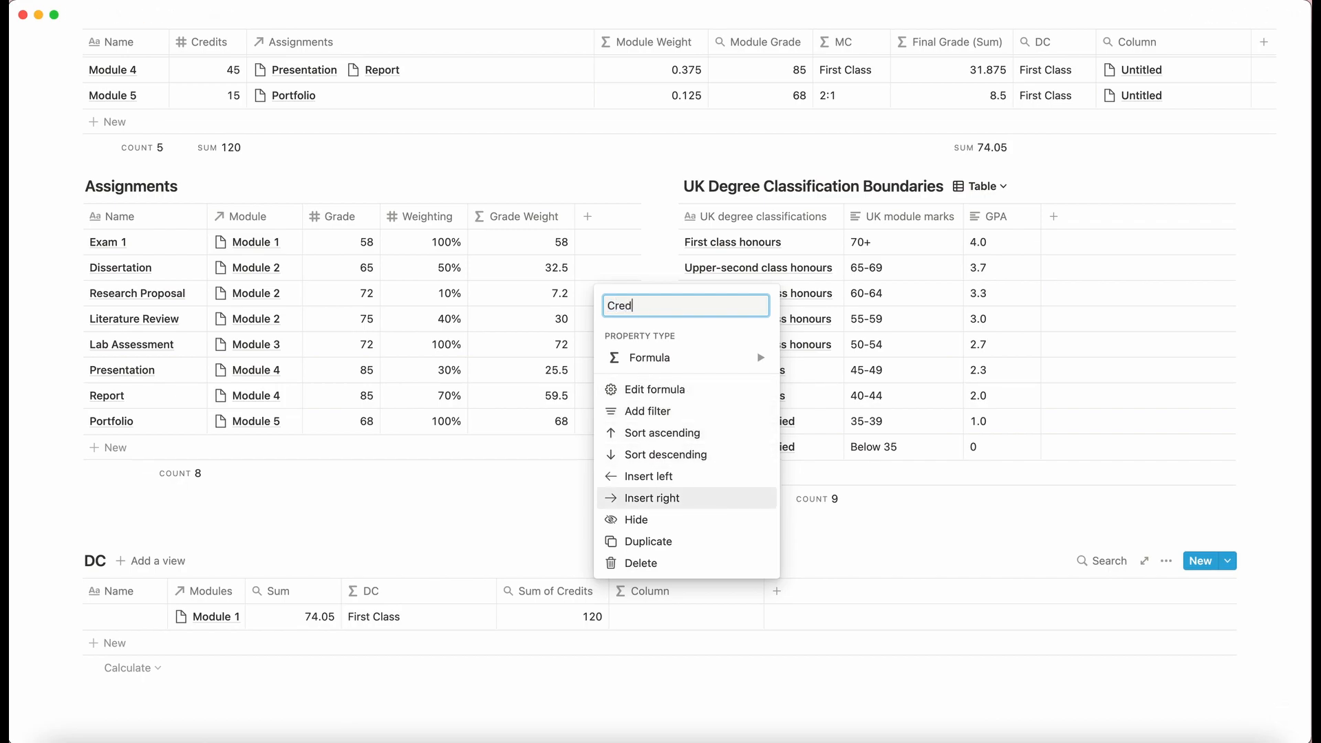
{"action": "type", "text": "its Sum"}
{"action": "key", "text": "Return"}
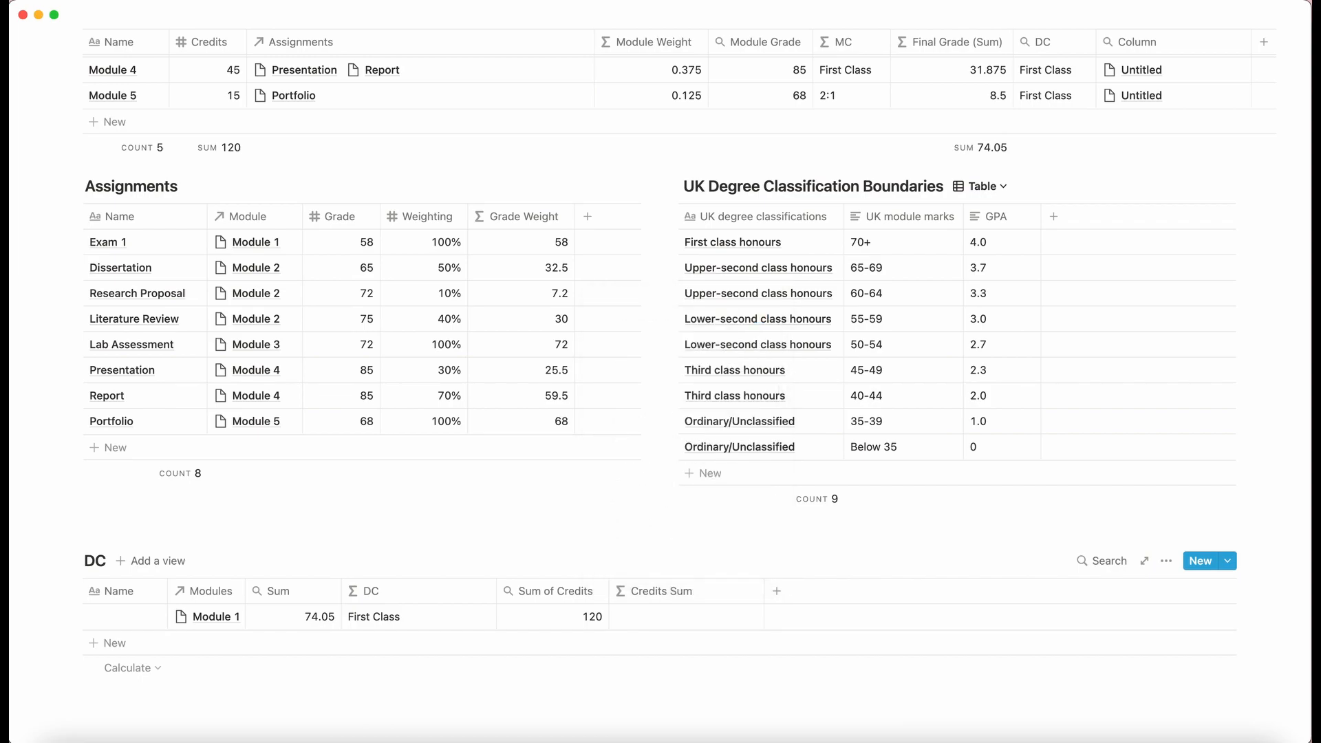
Set the Credits Sum formula in the DC database to toNumber(prop("Sum of Credits")) and narrow its column.
{"action": "left_click", "coordinate": [661, 617]}
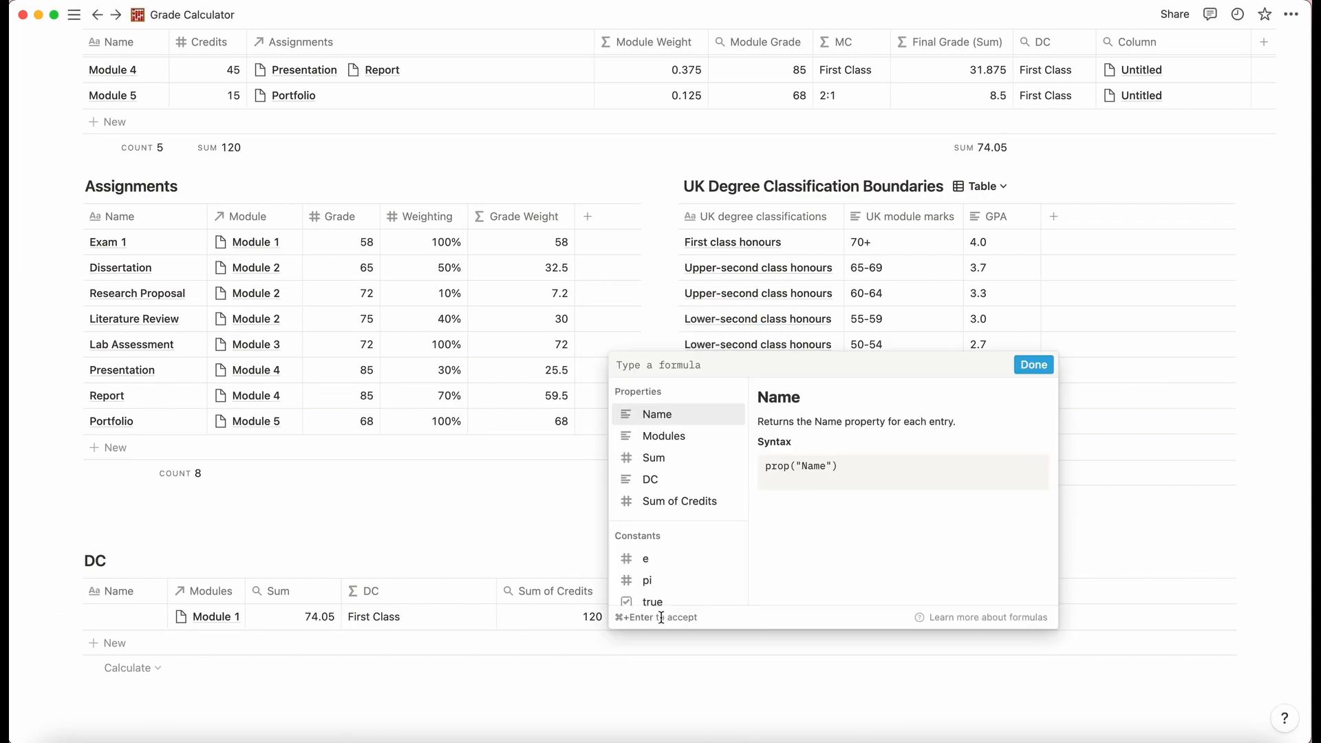
{"action": "left_click", "coordinate": [567, 577]}
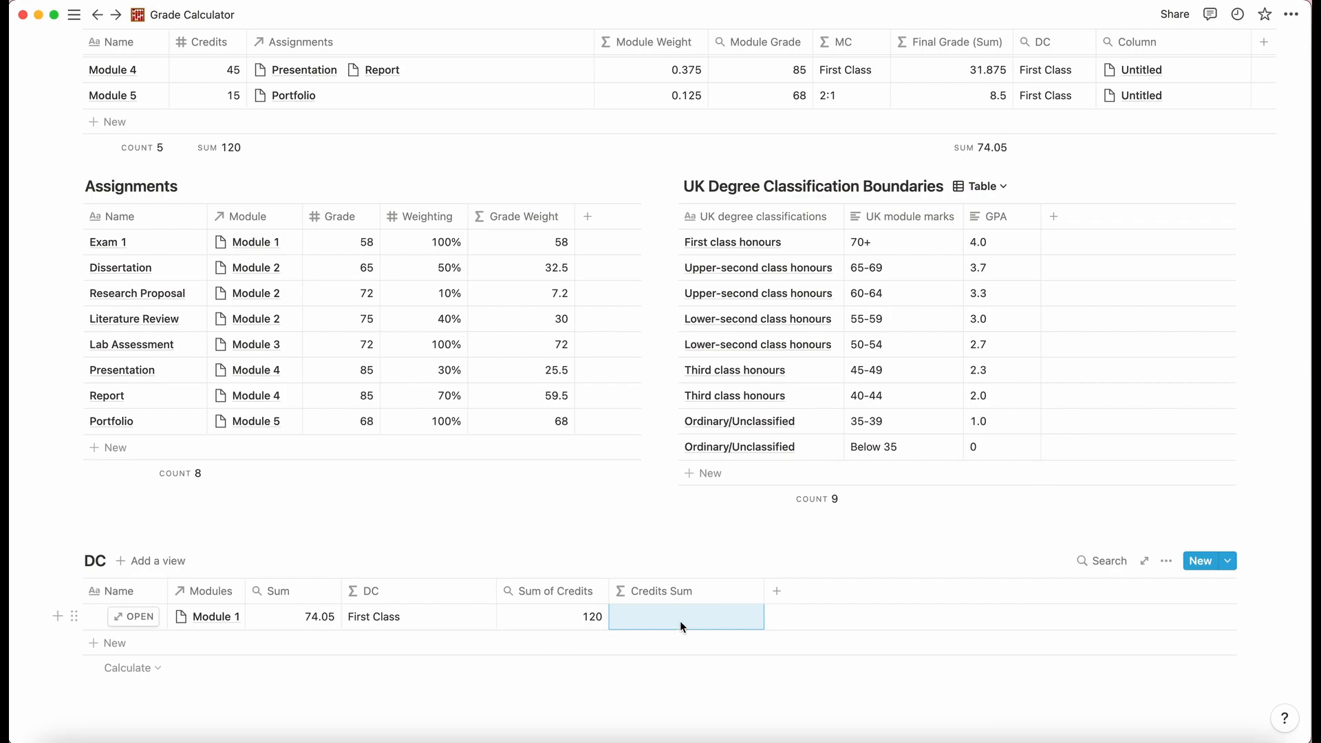
{"action": "left_click", "coordinate": [681, 620]}
{"action": "type", "text": "toNumbe"}
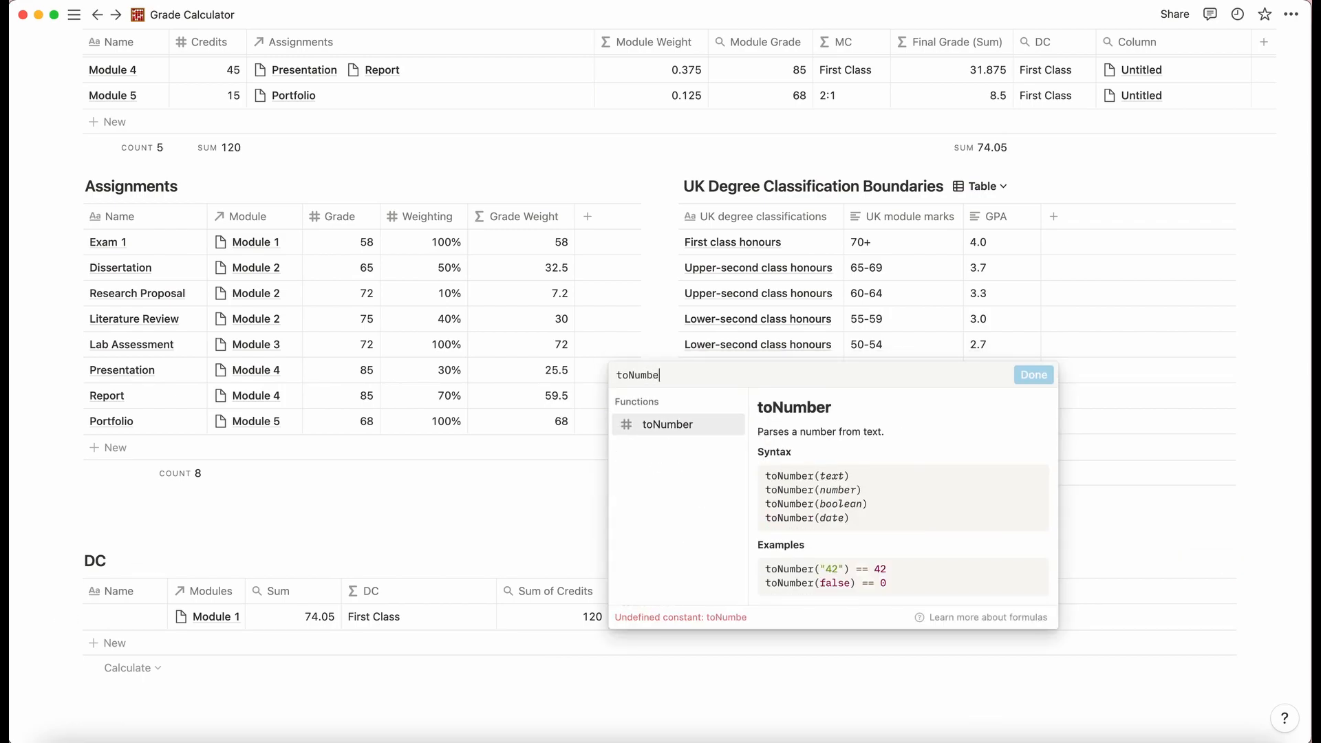
{"action": "type", "text": "r"}
{"action": "left_click", "coordinate": [685, 426]}
{"action": "type", "text": "pr"}
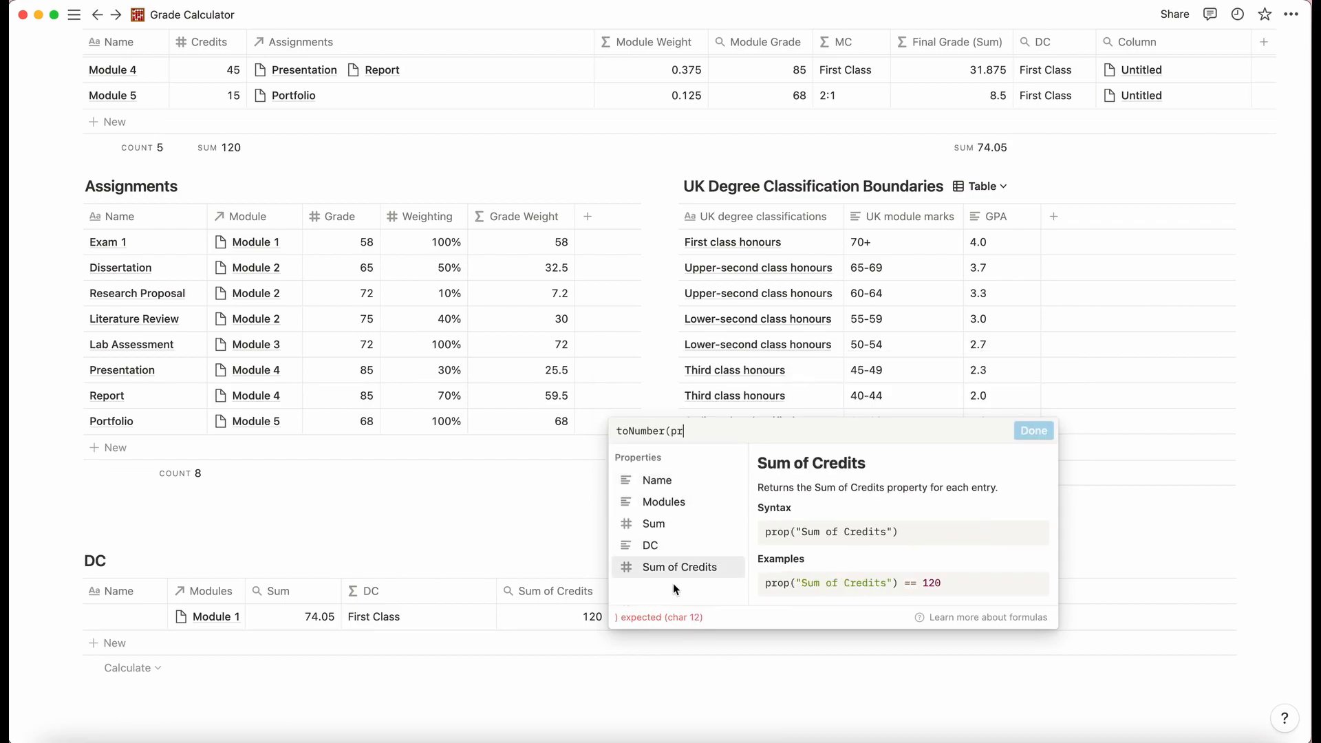
{"action": "left_click", "coordinate": [673, 585]}
{"action": "type", "text": ")"}
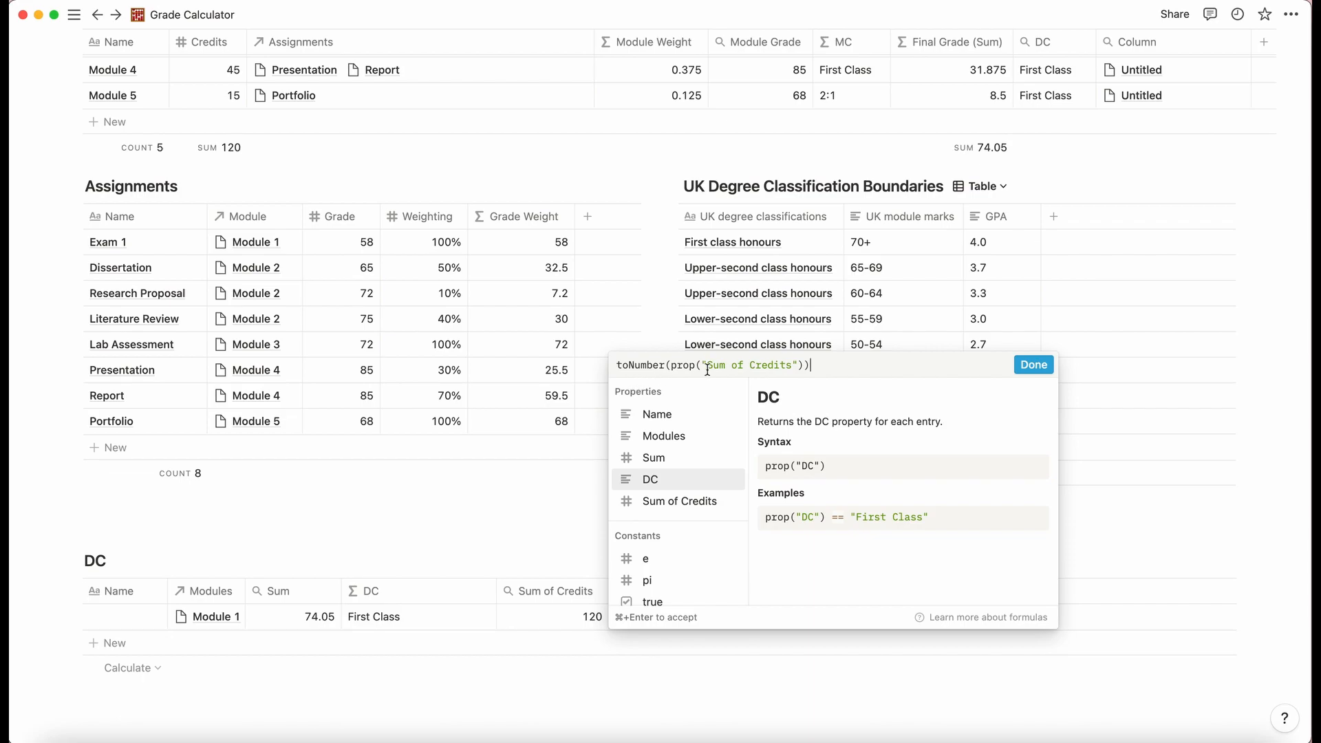
{"action": "left_click", "coordinate": [1032, 366]}
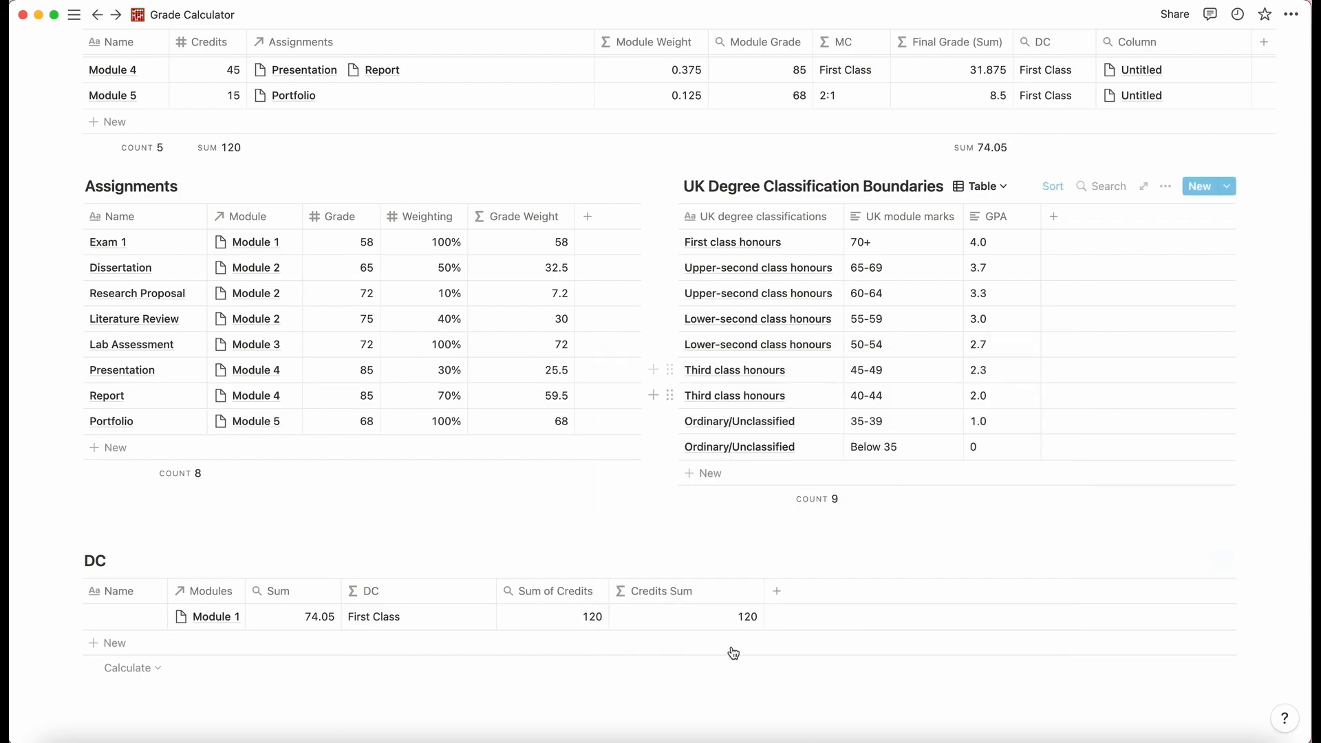
{"action": "left_click_drag", "start_coordinate": [763, 591], "coordinate": [708, 593]}
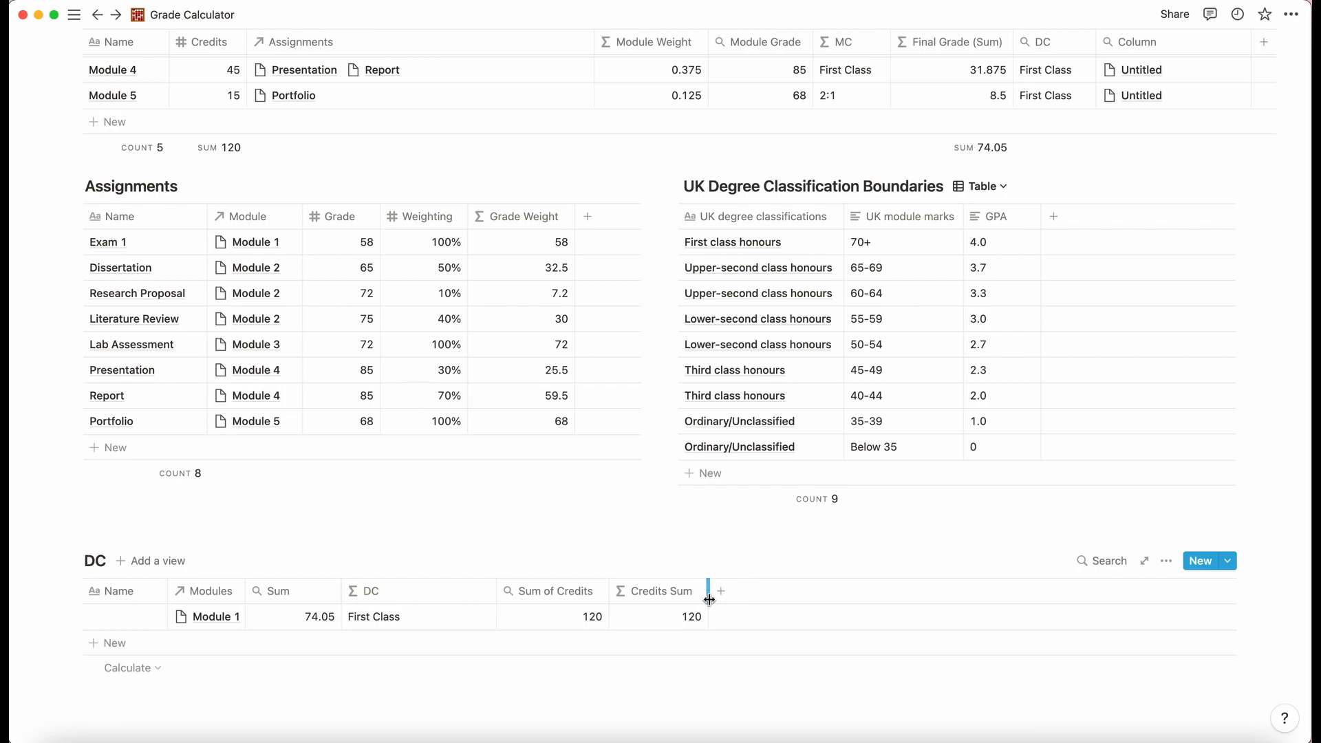
Set the new $Modules rollup to display the Credits Sum property, keeping Show original, and narrow its column.
{"action": "scroll", "coordinate": [795, 487], "scroll_direction": "up", "scroll_amount": 5}
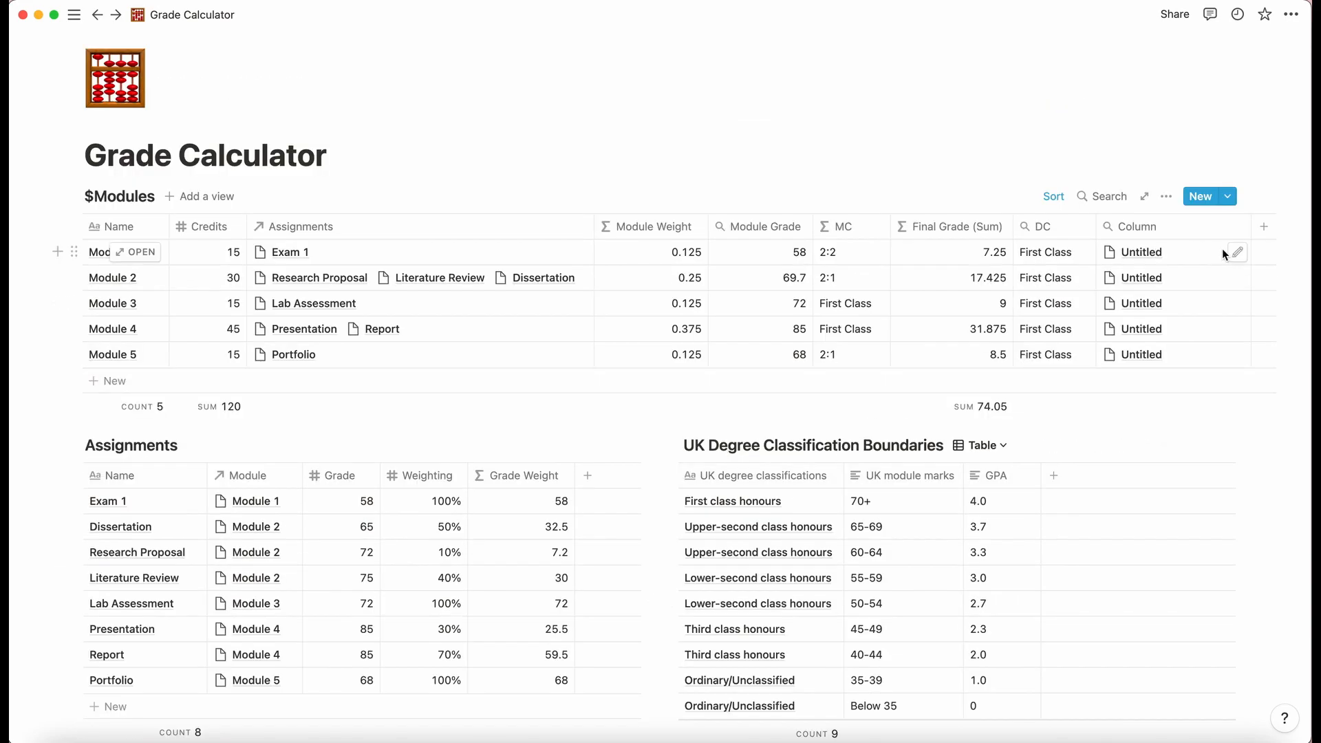
{"action": "left_click", "coordinate": [1236, 252]}
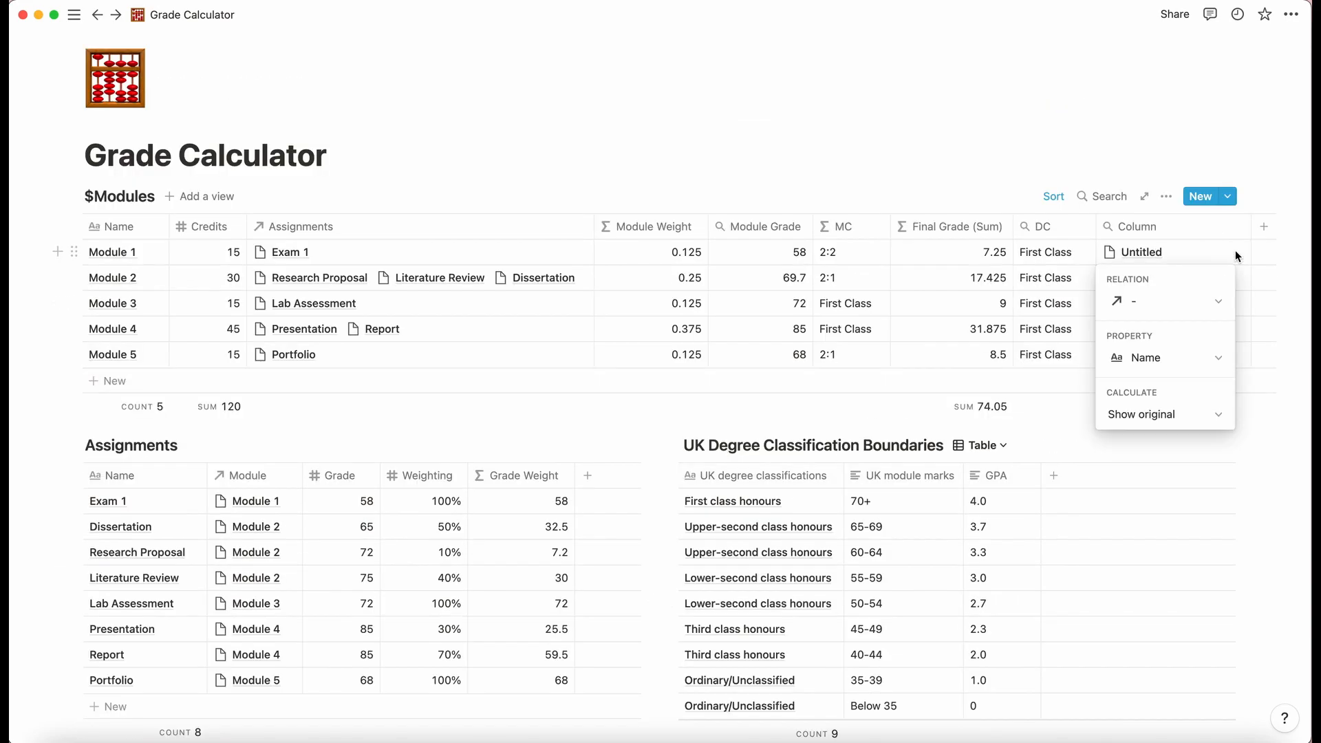
{"action": "left_click", "coordinate": [1179, 372]}
{"action": "left_click", "coordinate": [1141, 444]}
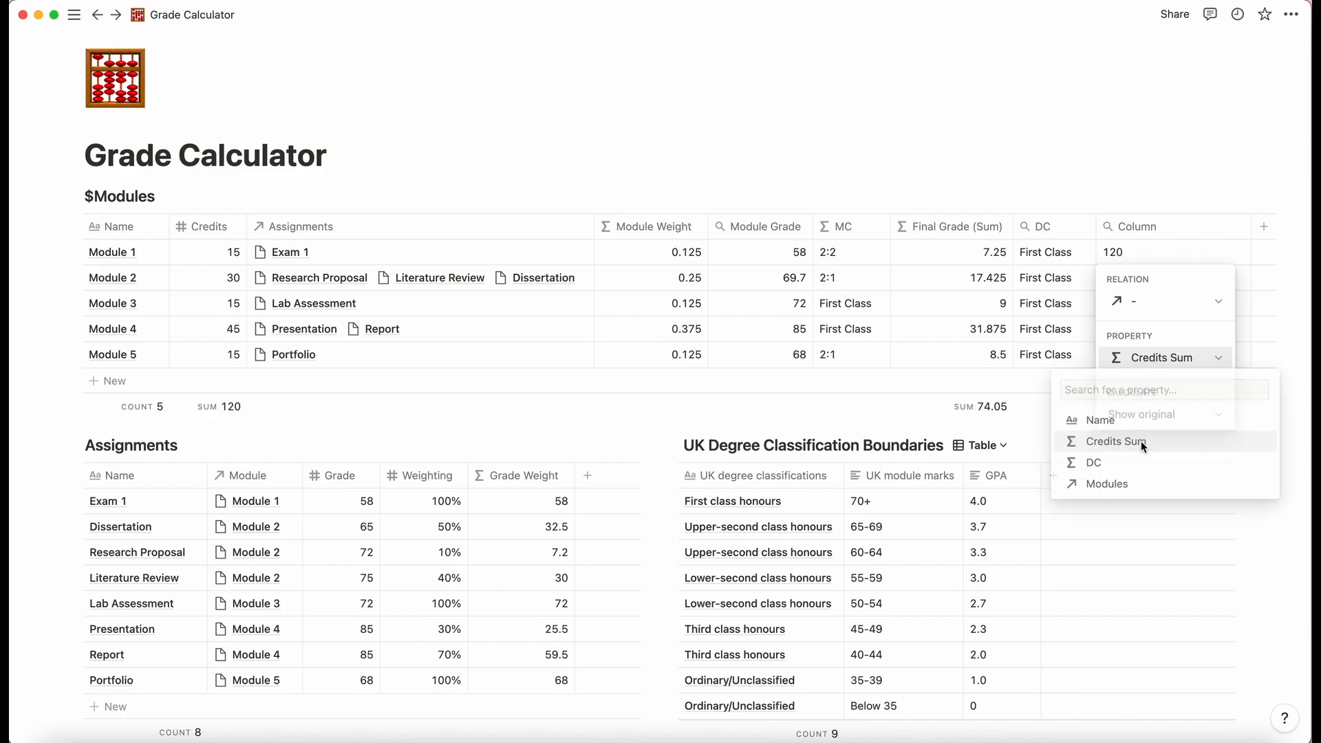
{"action": "left_click", "coordinate": [1158, 413]}
{"action": "key", "text": "Escape"}
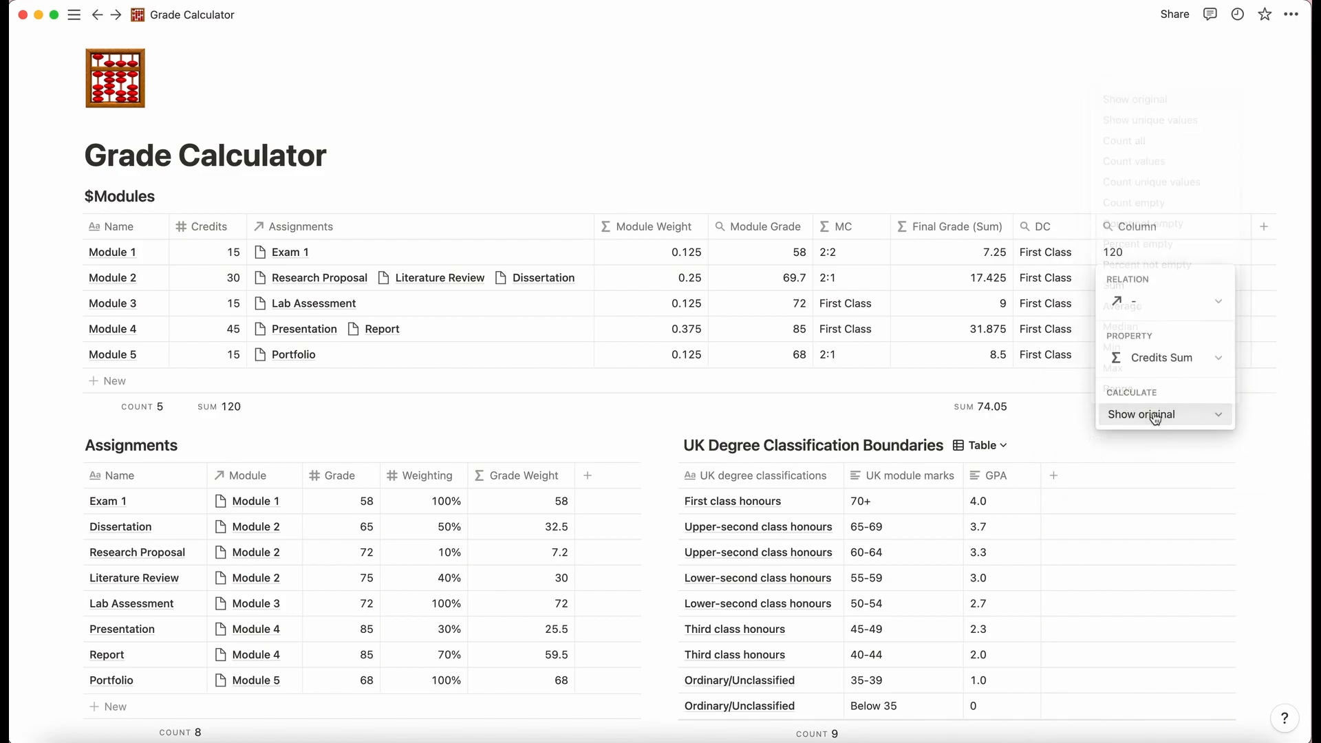
{"action": "key", "text": "Escape"}
{"action": "left_click_drag", "start_coordinate": [1251, 234], "coordinate": [1168, 253]}
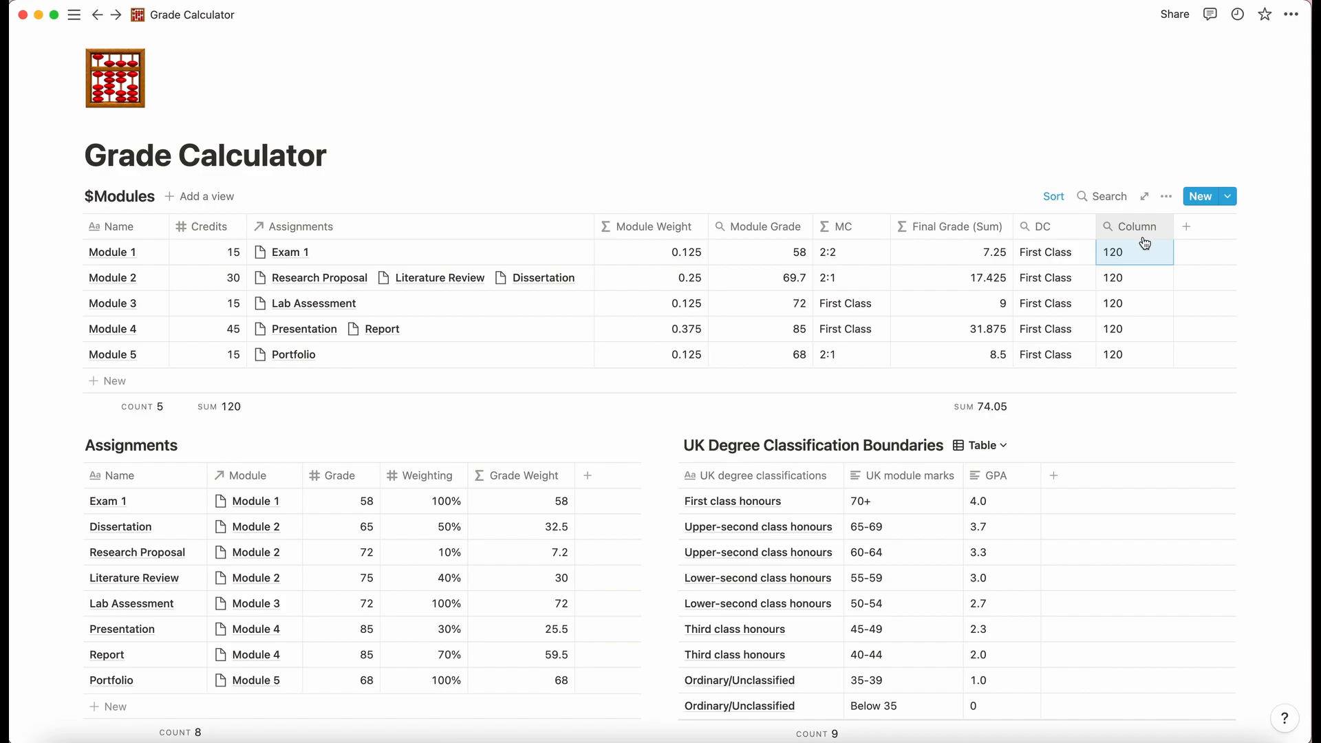
Rename the new rollup property in the $Modules table "Credits Sum" and widen its column slightly.
{"action": "left_click", "coordinate": [686, 259]}
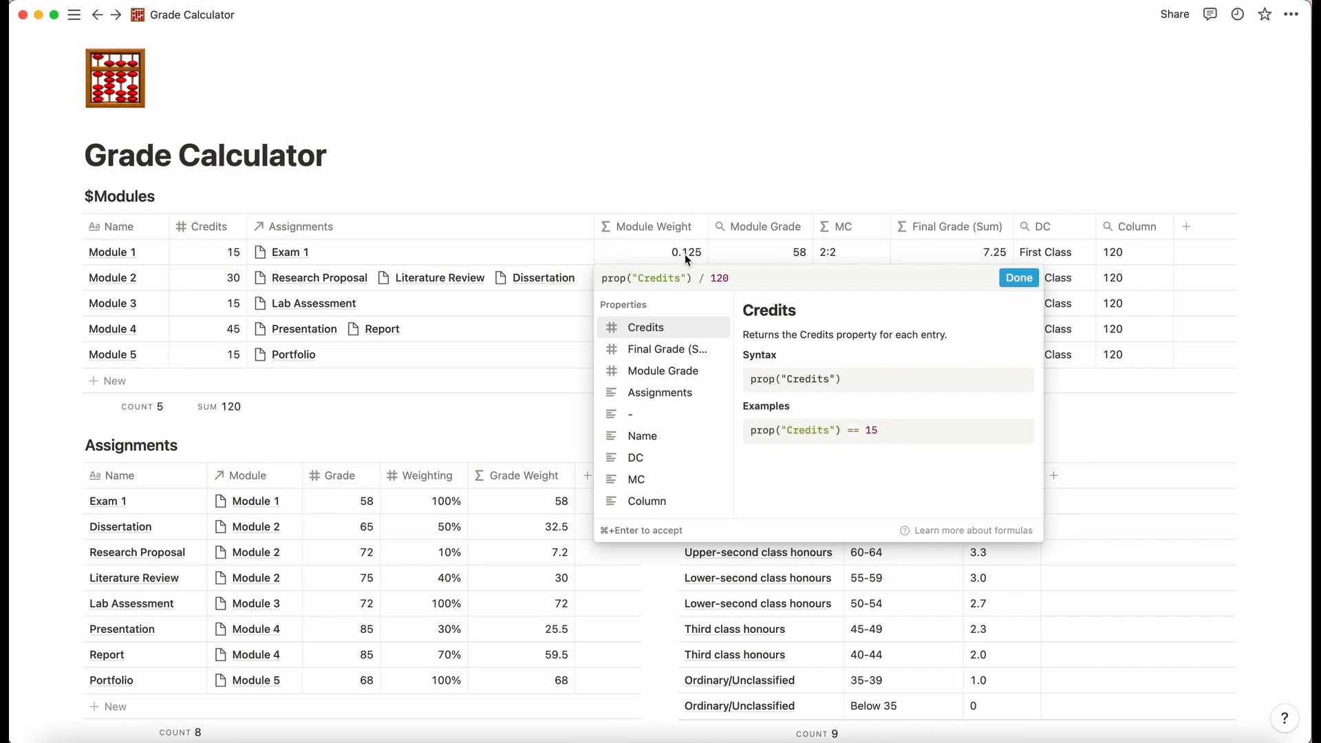
{"action": "key", "text": "Escape"}
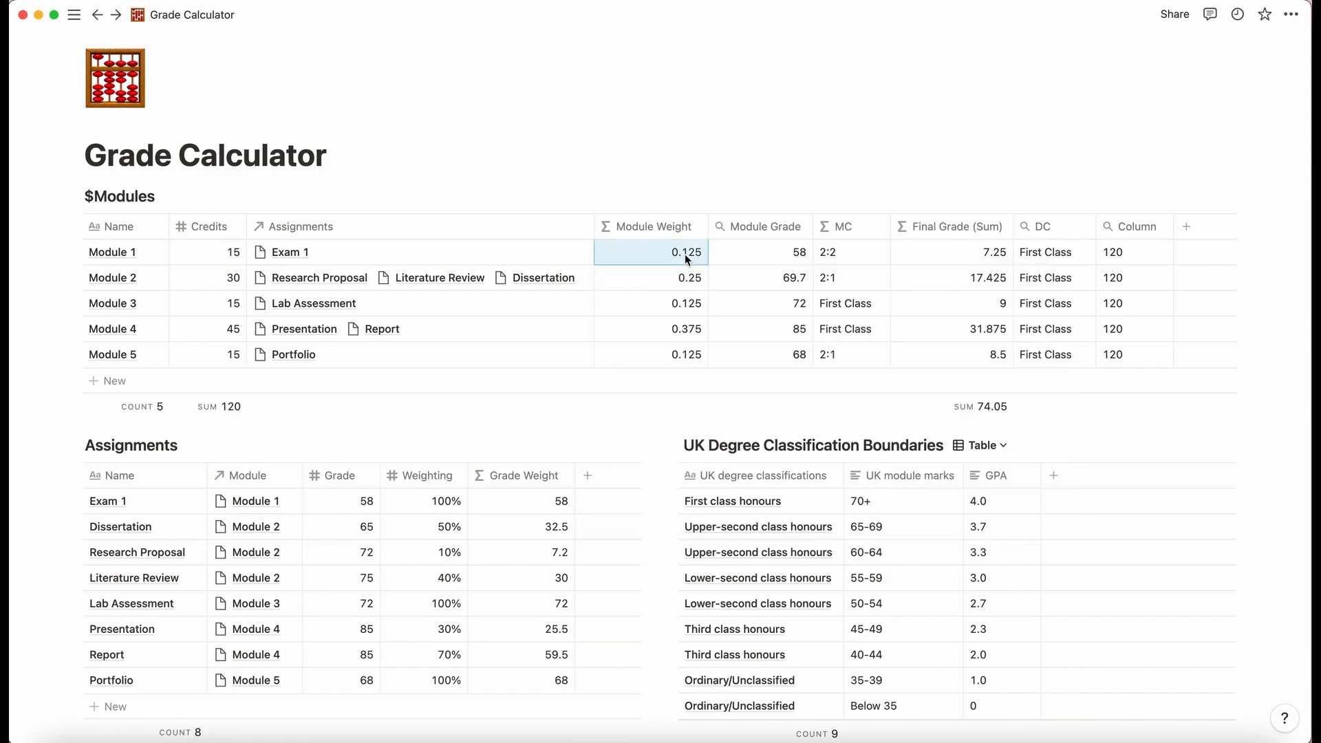
{"action": "left_click", "coordinate": [1128, 225]}
{"action": "type", "text": "Credits "}
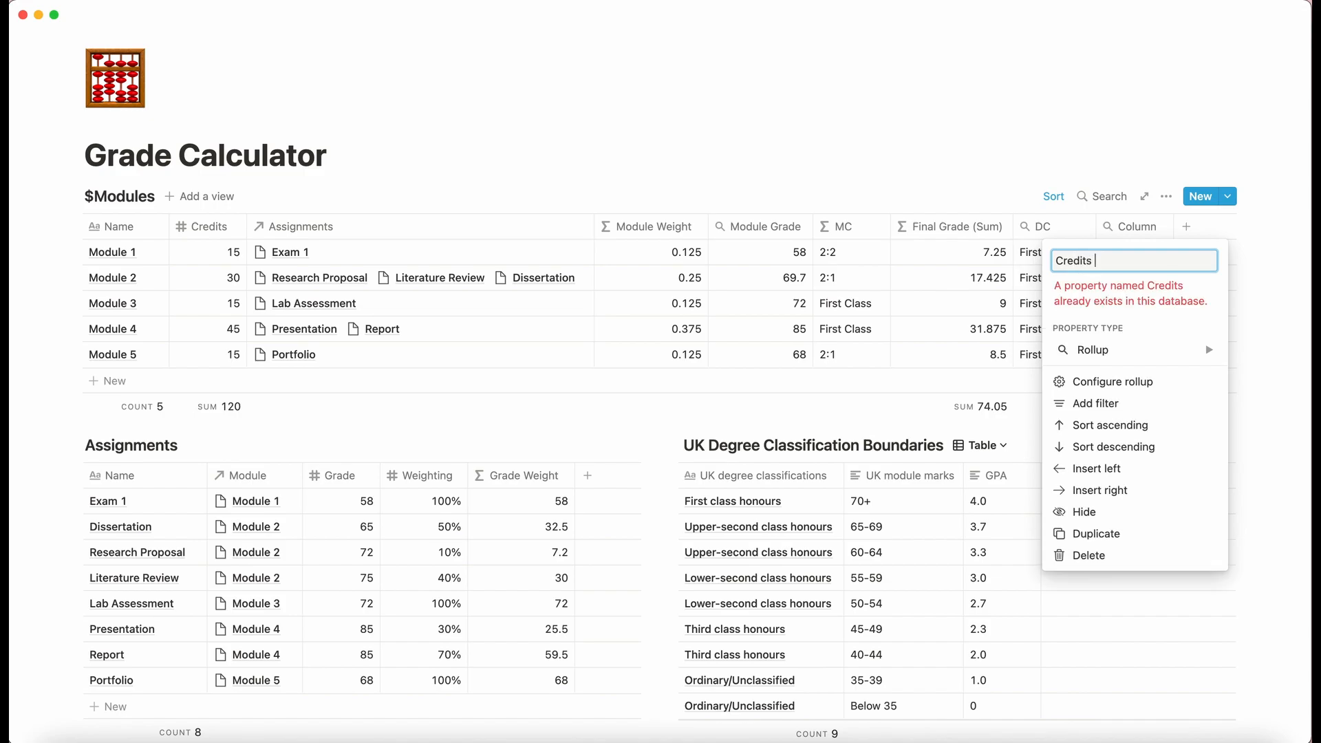
{"action": "type", "text": "Sum"}
{"action": "key", "text": "Return"}
{"action": "left_click_drag", "start_coordinate": [1177, 226], "coordinate": [1189, 227]}
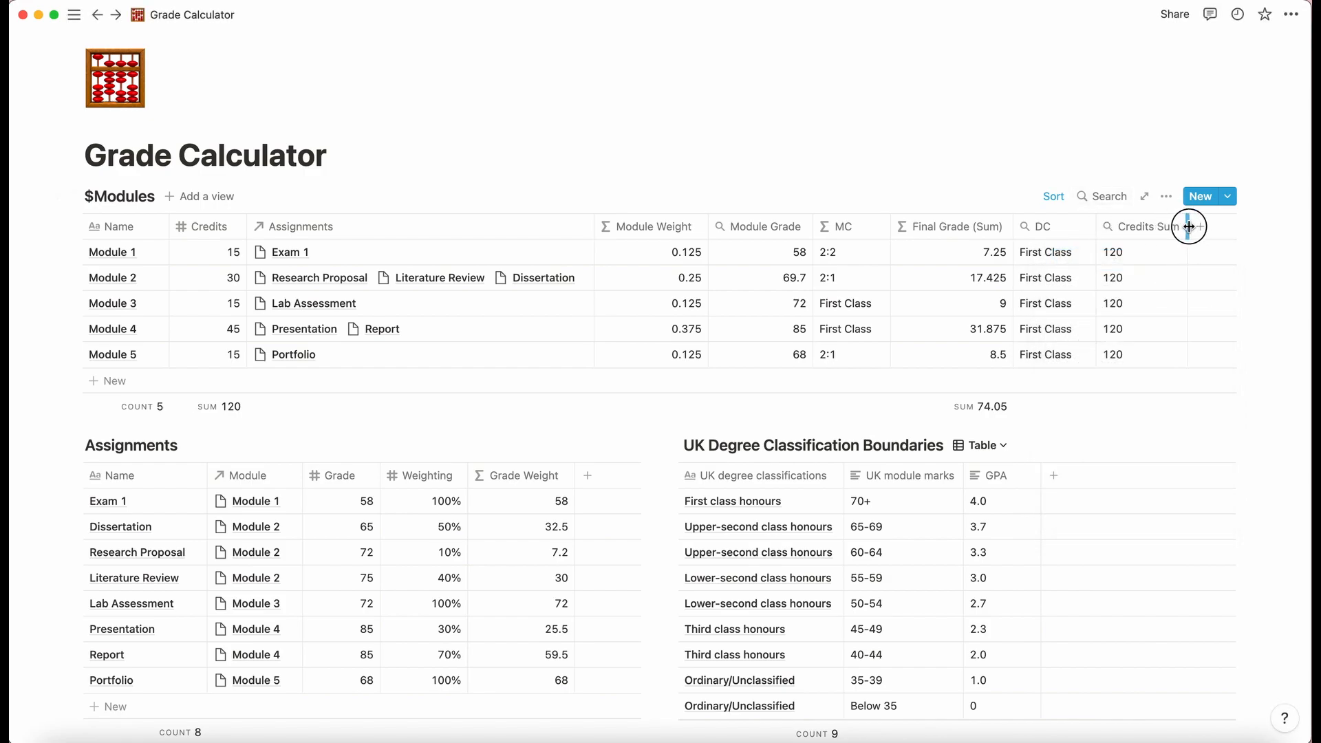
In the $Modules Module Weight formula, replace the fixed 120 with prop("Credits Sum") and add a closing parenthesis.
{"action": "left_click", "coordinate": [680, 251]}
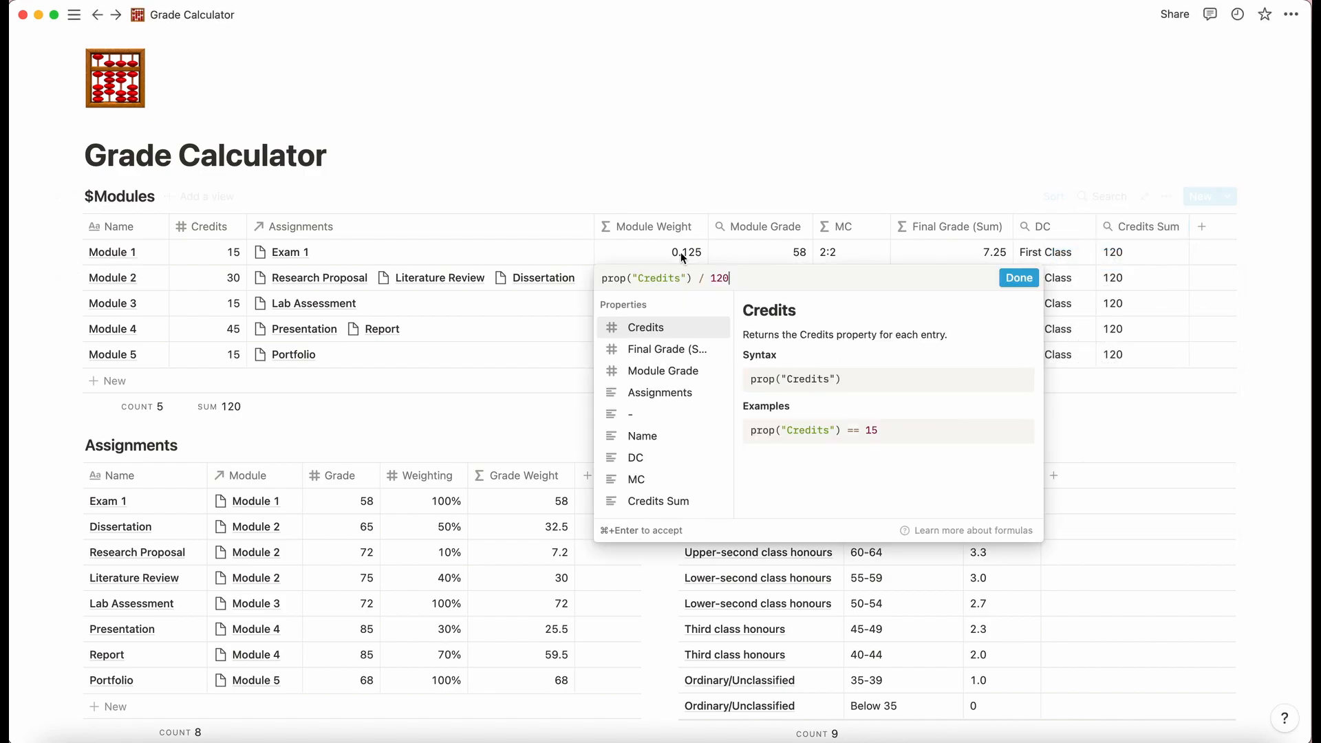
{"action": "key", "text": "BackSpace"}
{"action": "key", "text": "BackSpace"}
{"action": "key", "text": "BackSpace"}
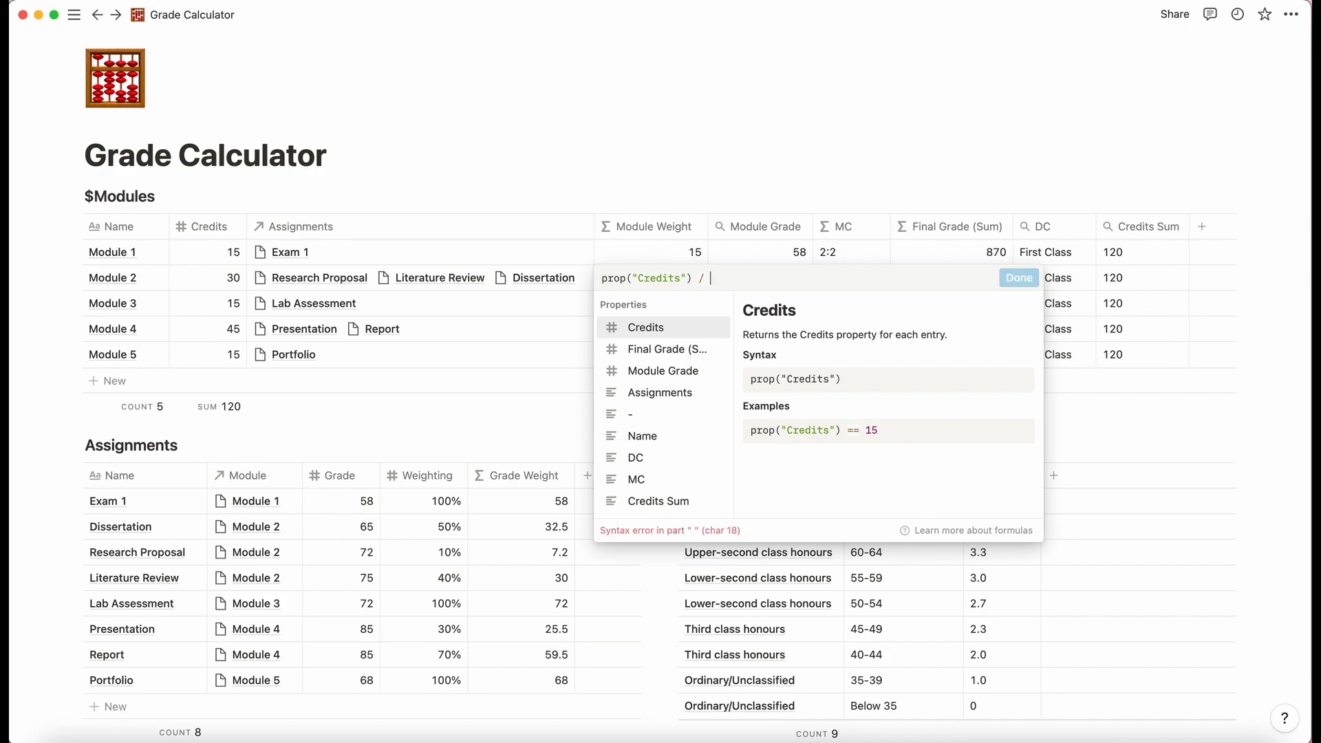
{"action": "type", "text": "prop"}
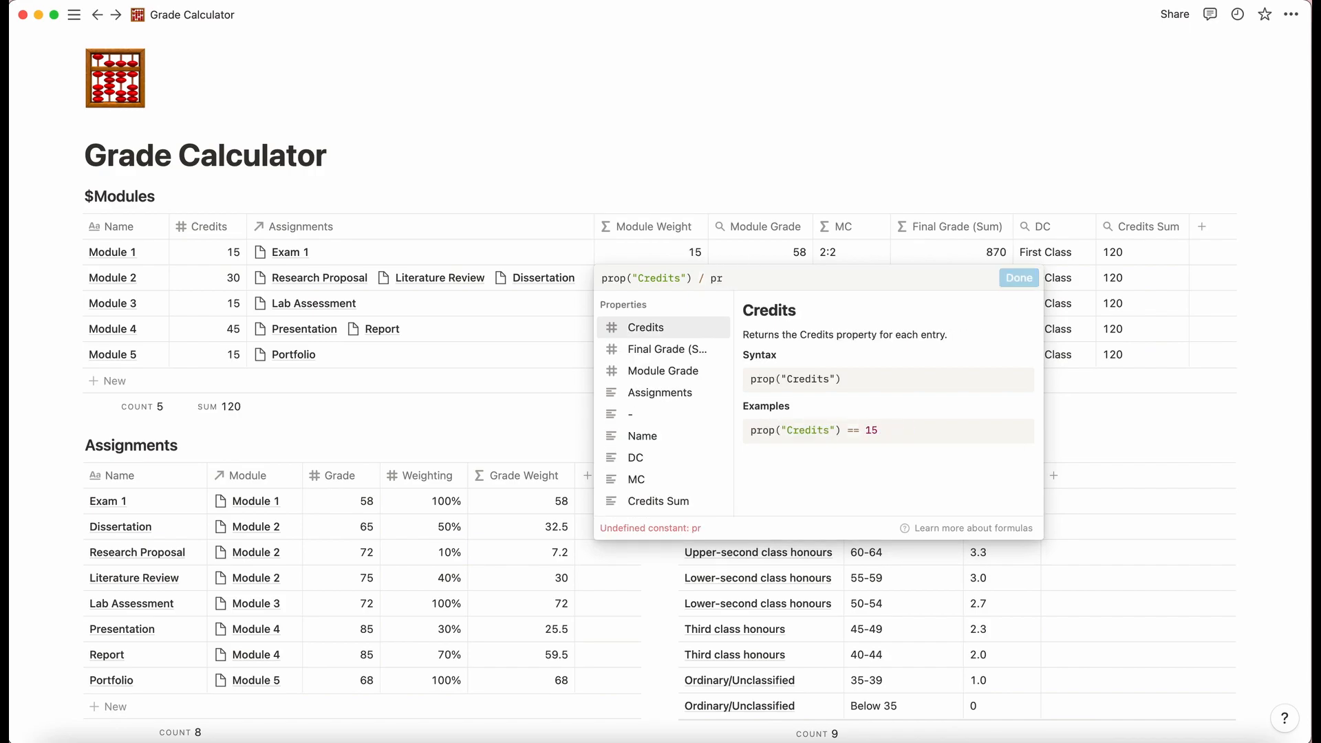
{"action": "left_click", "coordinate": [678, 501]}
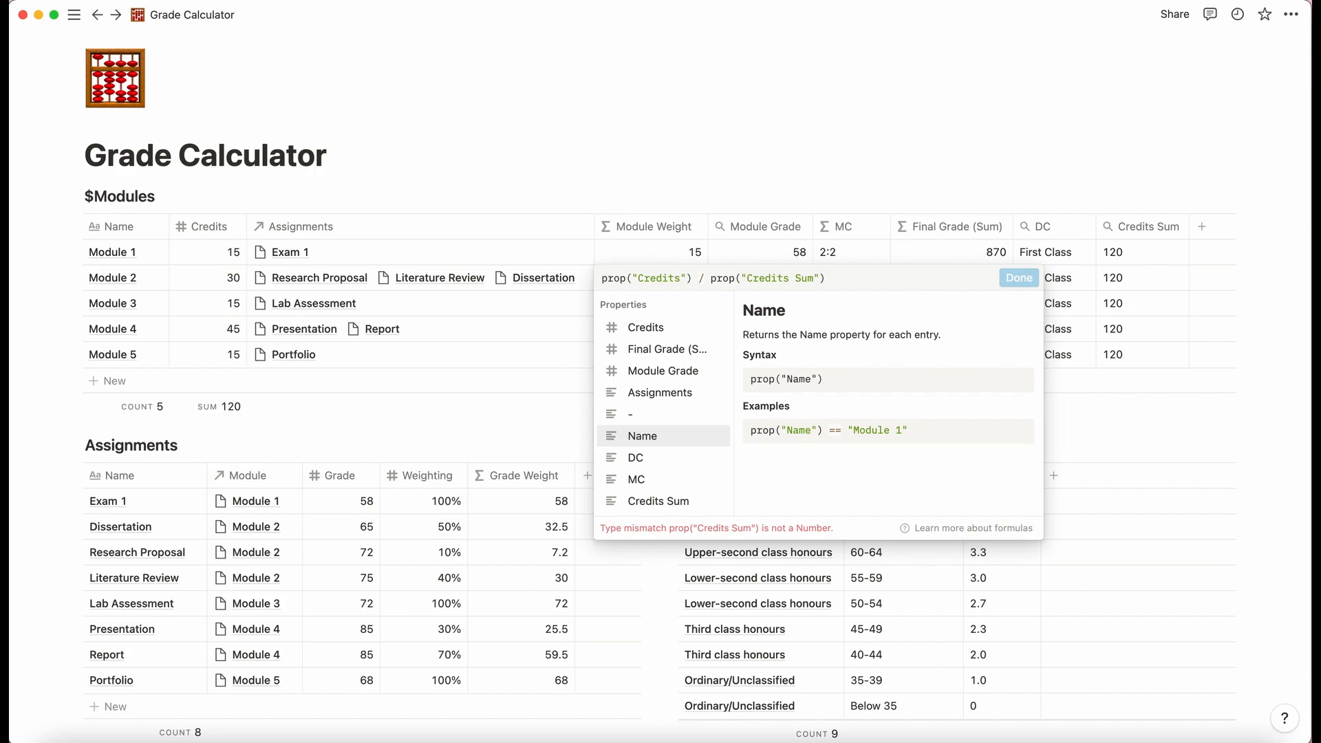
{"action": "type", "text": ")"}
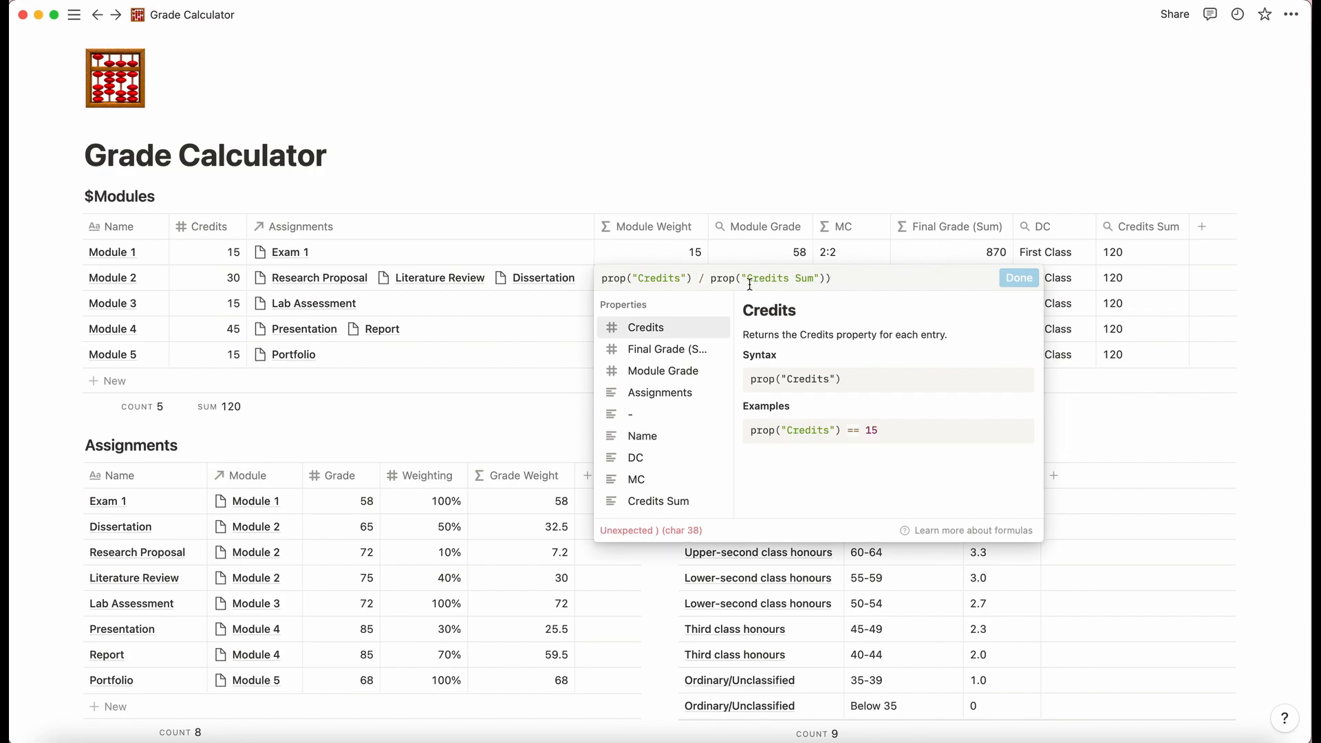
Wrap the Credits Sum reference in toNumber so Module Weight is prop("Credits") / toNumber(prop("Credits Sum")), and save the formula.
{"action": "left_click", "coordinate": [714, 278]}
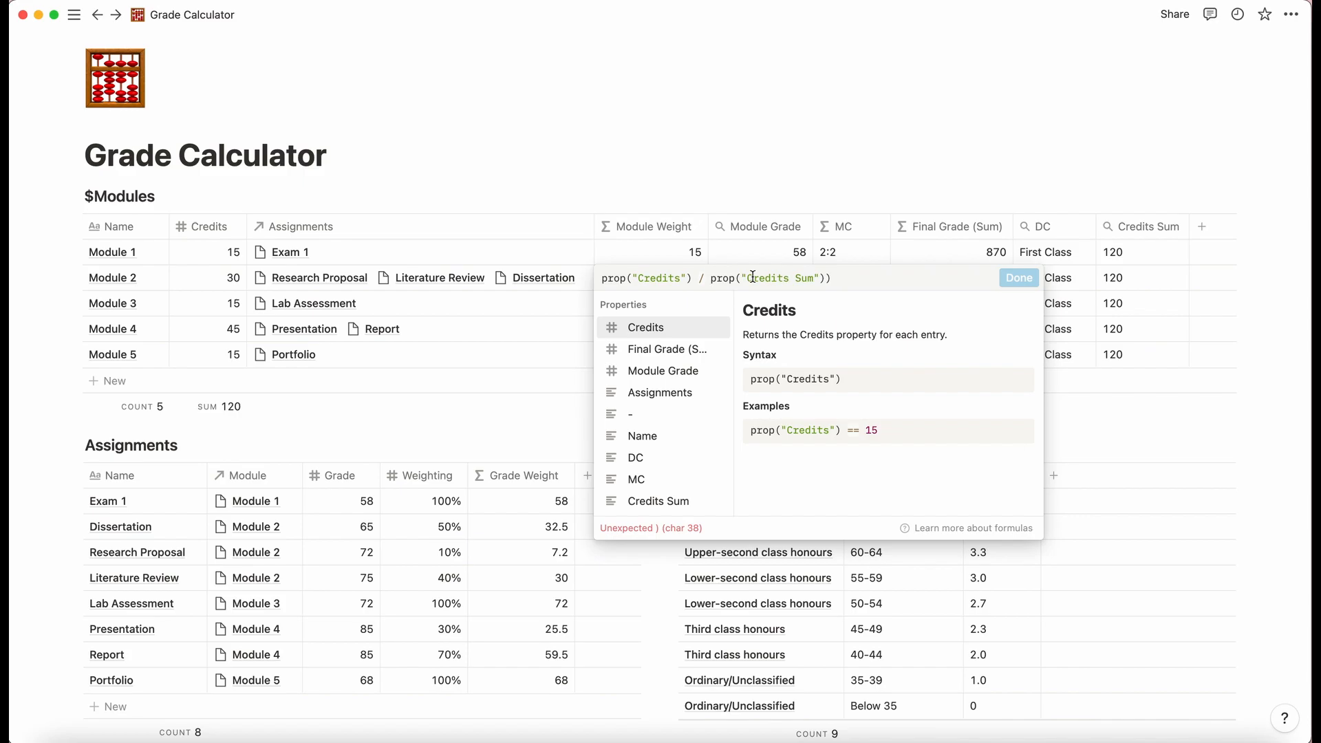
{"action": "type", "text": "t"}
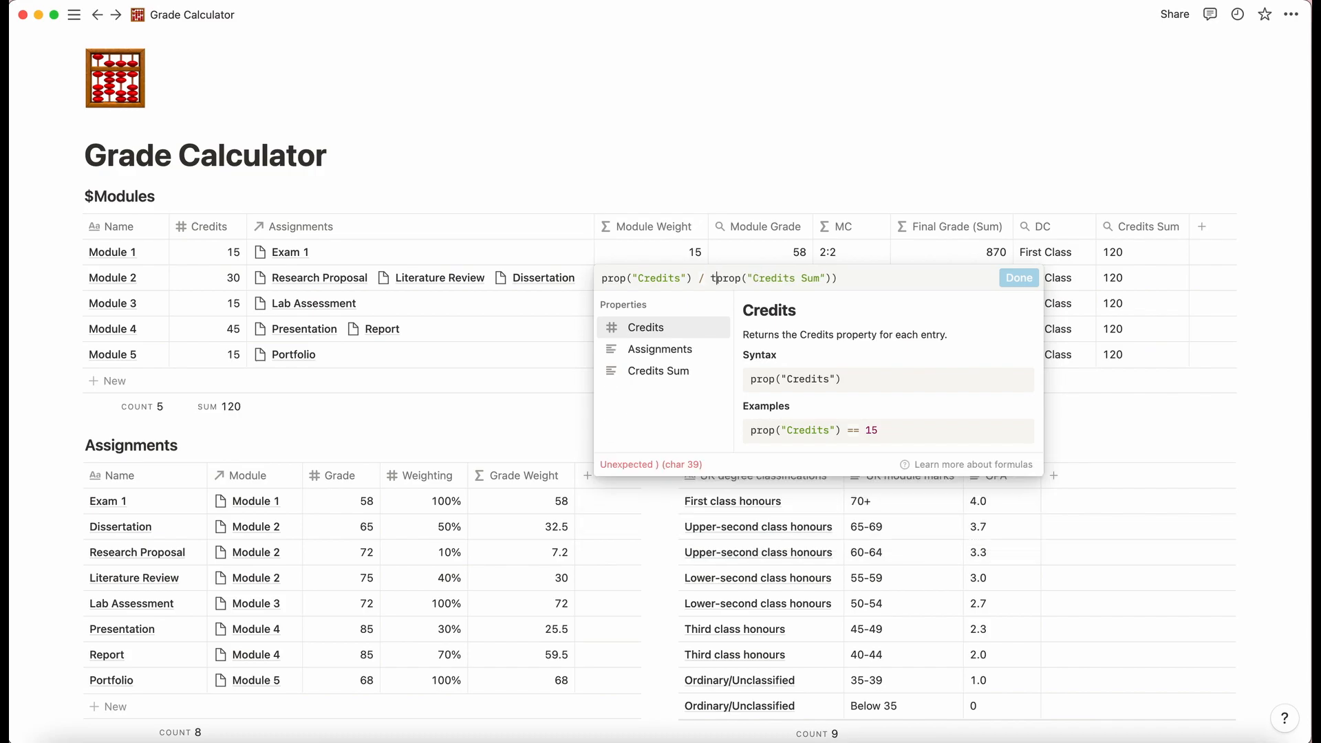
{"action": "type", "text": "oNumbe"}
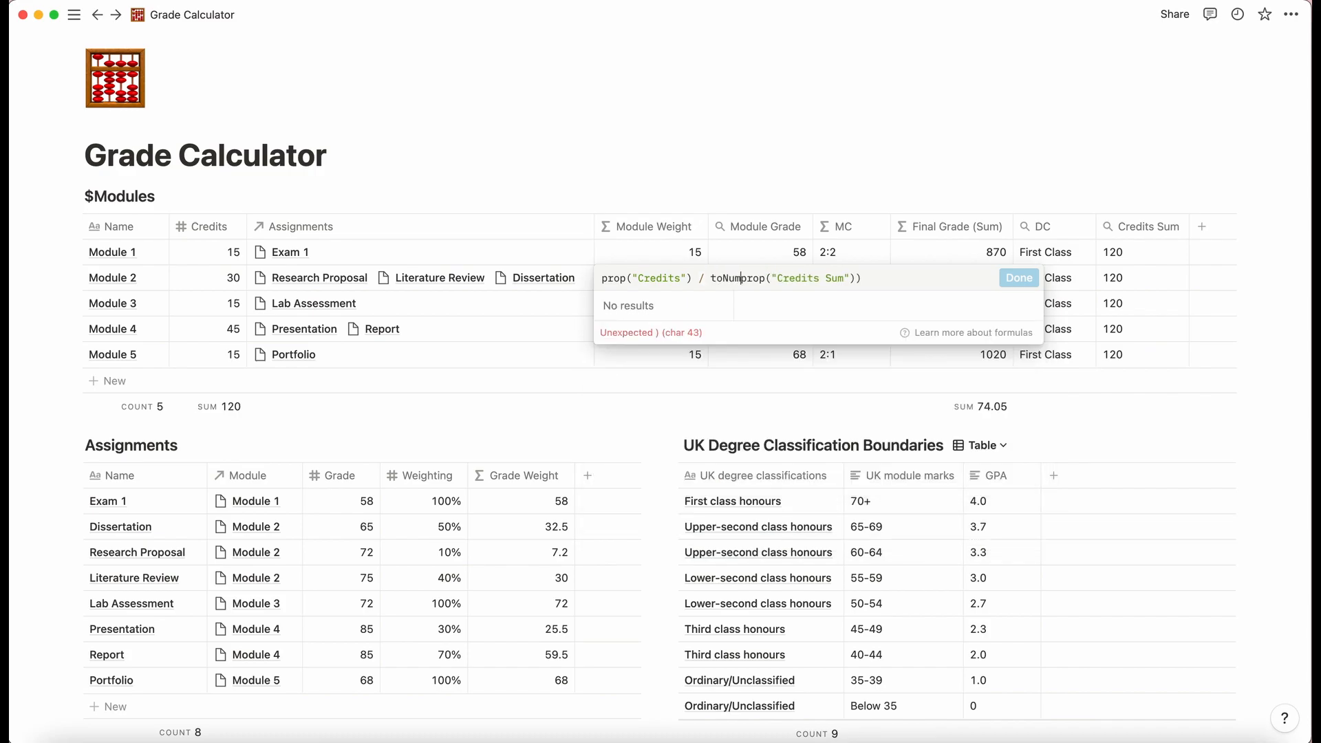
{"action": "type", "text": "r"}
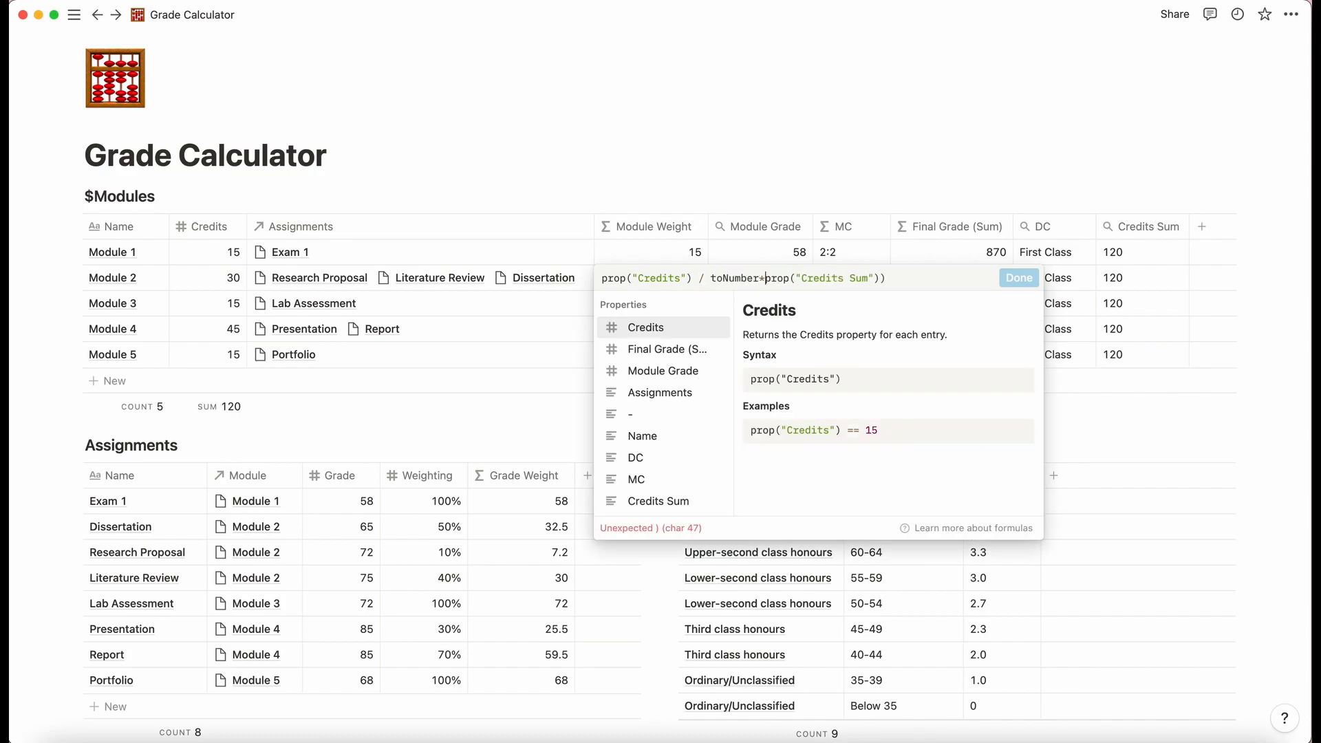
{"action": "type", "text": "("}
{"action": "left_click", "coordinate": [907, 278]}
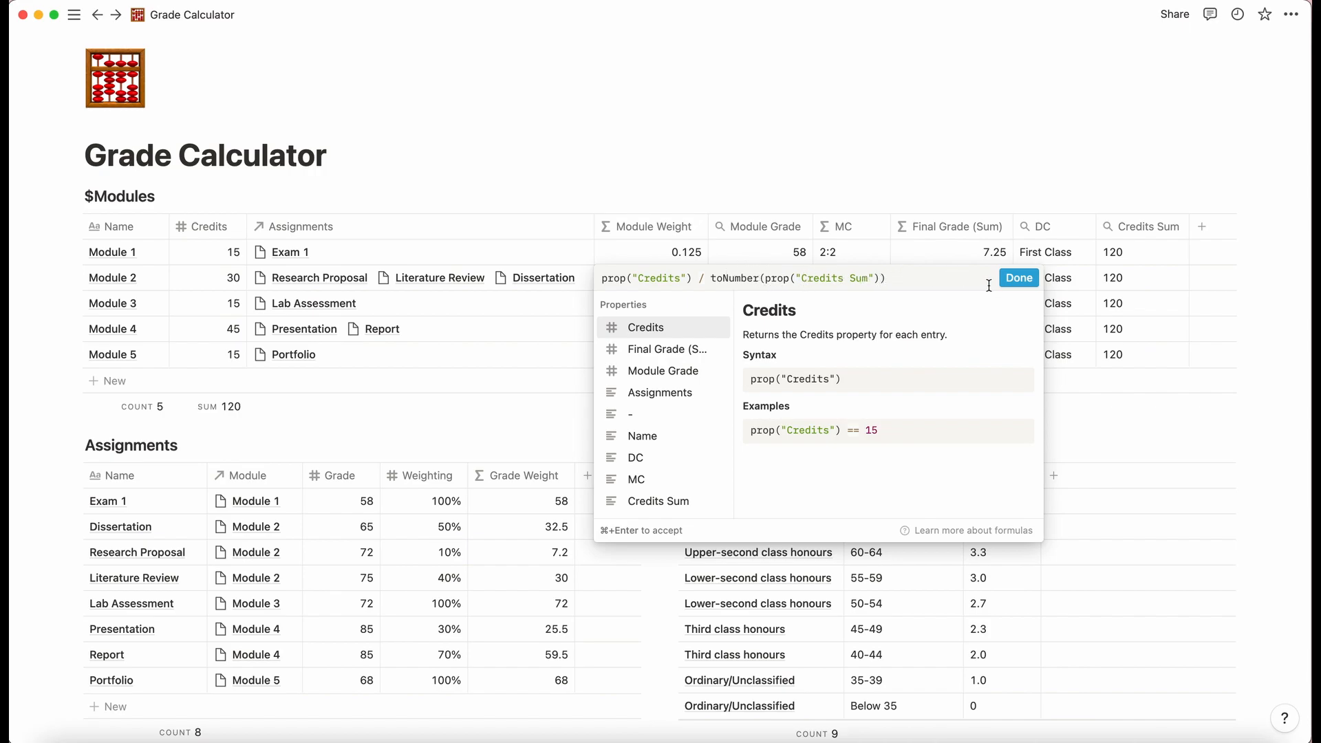
{"action": "left_click", "coordinate": [1019, 277]}
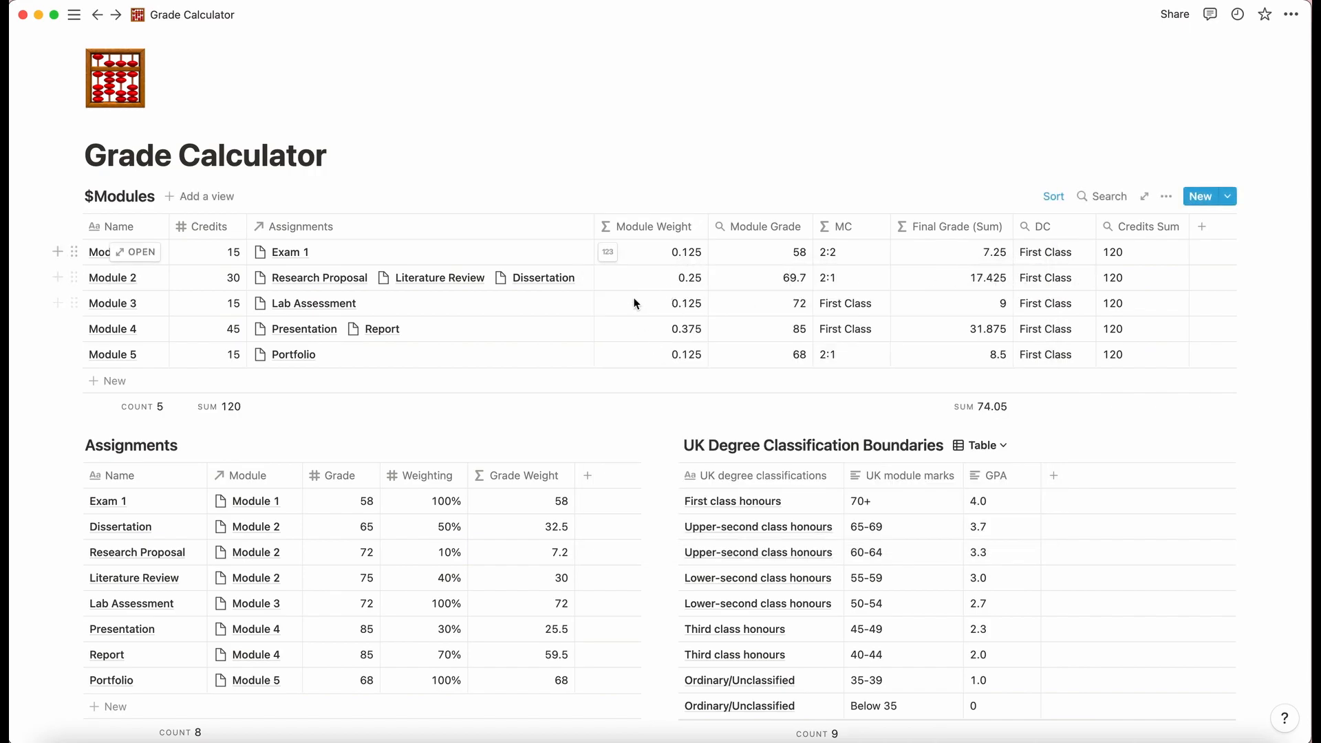
Review the Module Weight formula for Module 2 and the property options of Credits Sum in $Modules.
{"action": "left_click", "coordinate": [669, 281]}
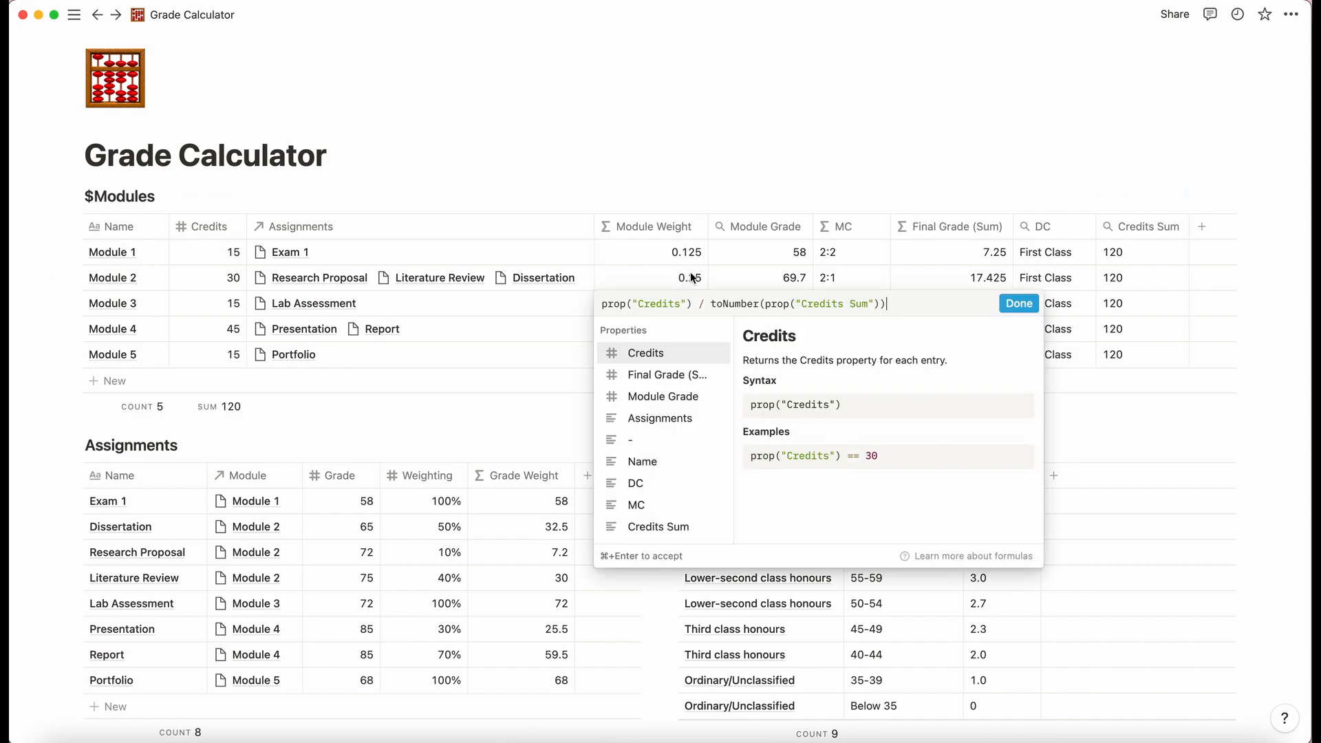
{"action": "left_click", "coordinate": [691, 277]}
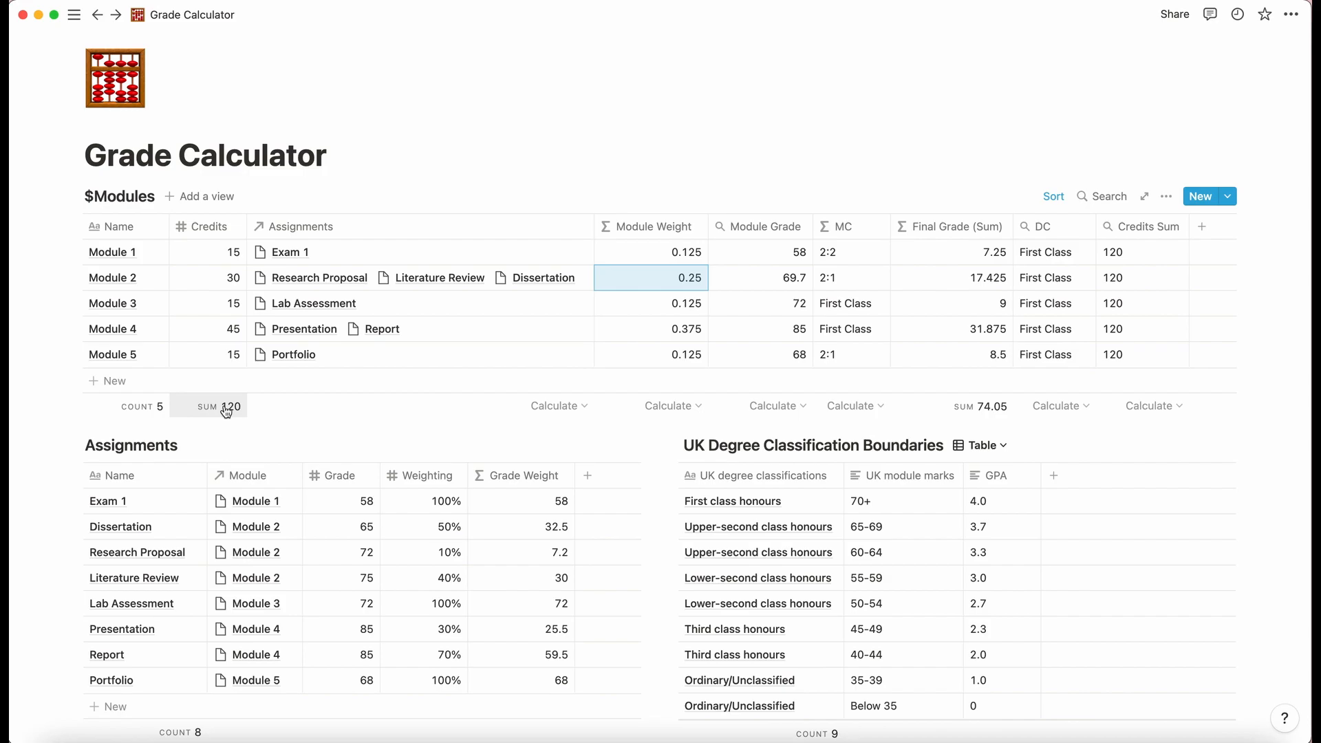
{"action": "left_click", "coordinate": [1144, 235]}
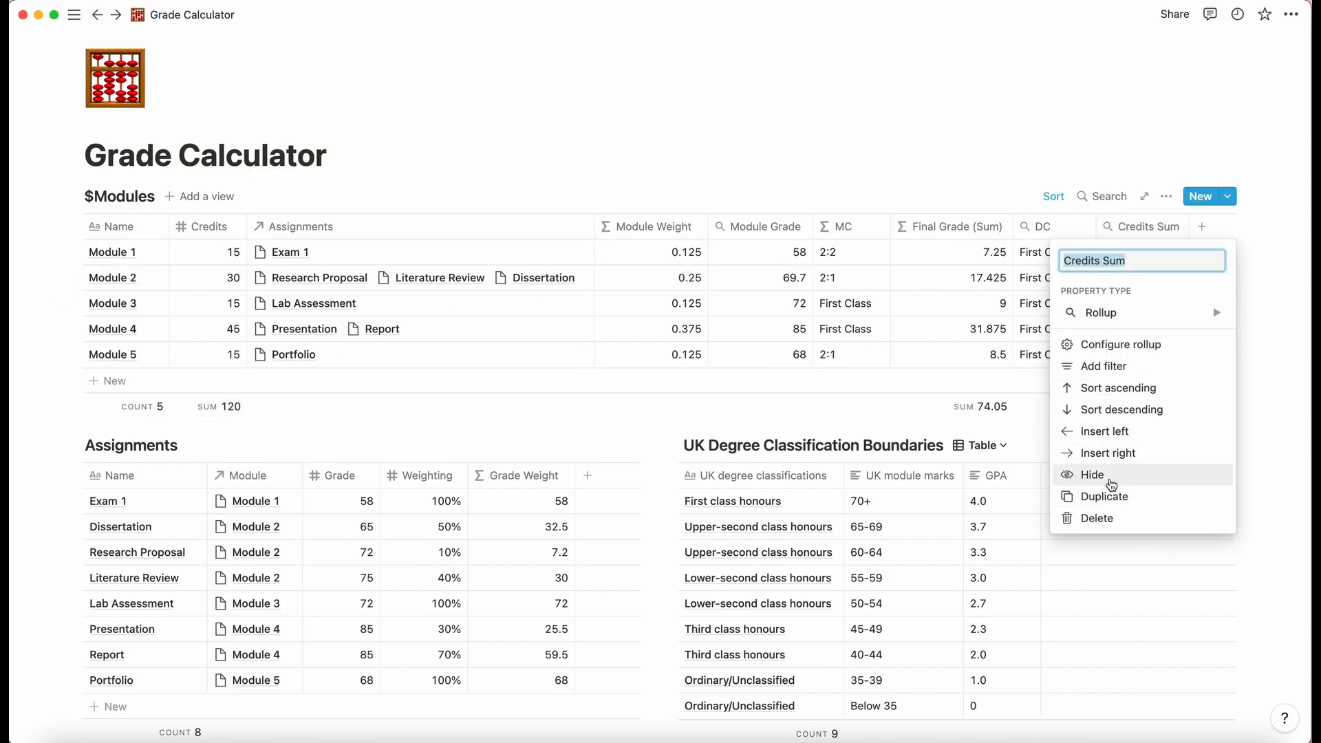
{"action": "left_click", "coordinate": [1133, 230]}
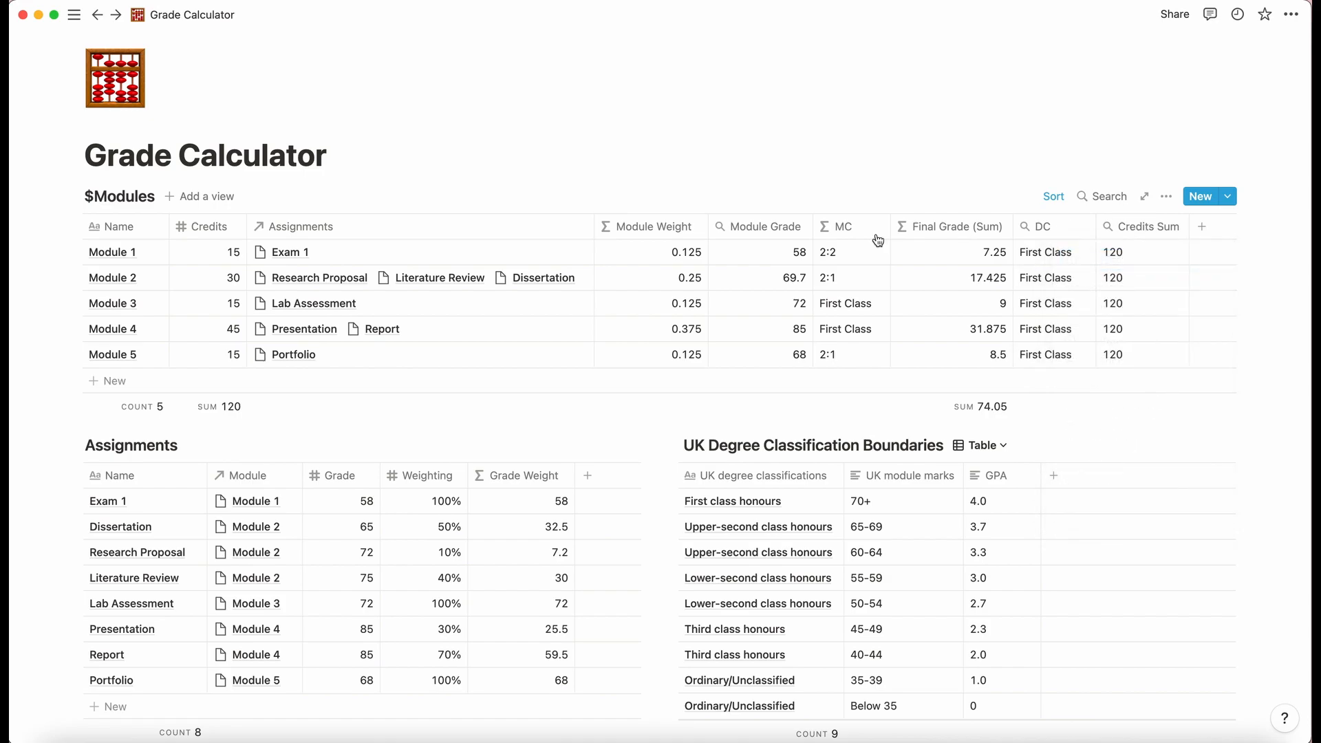
Add a new row named "Module 6" with 30 credits to the $Modules table.
{"action": "left_click", "coordinate": [562, 386]}
{"action": "type", "text": "Mo"}
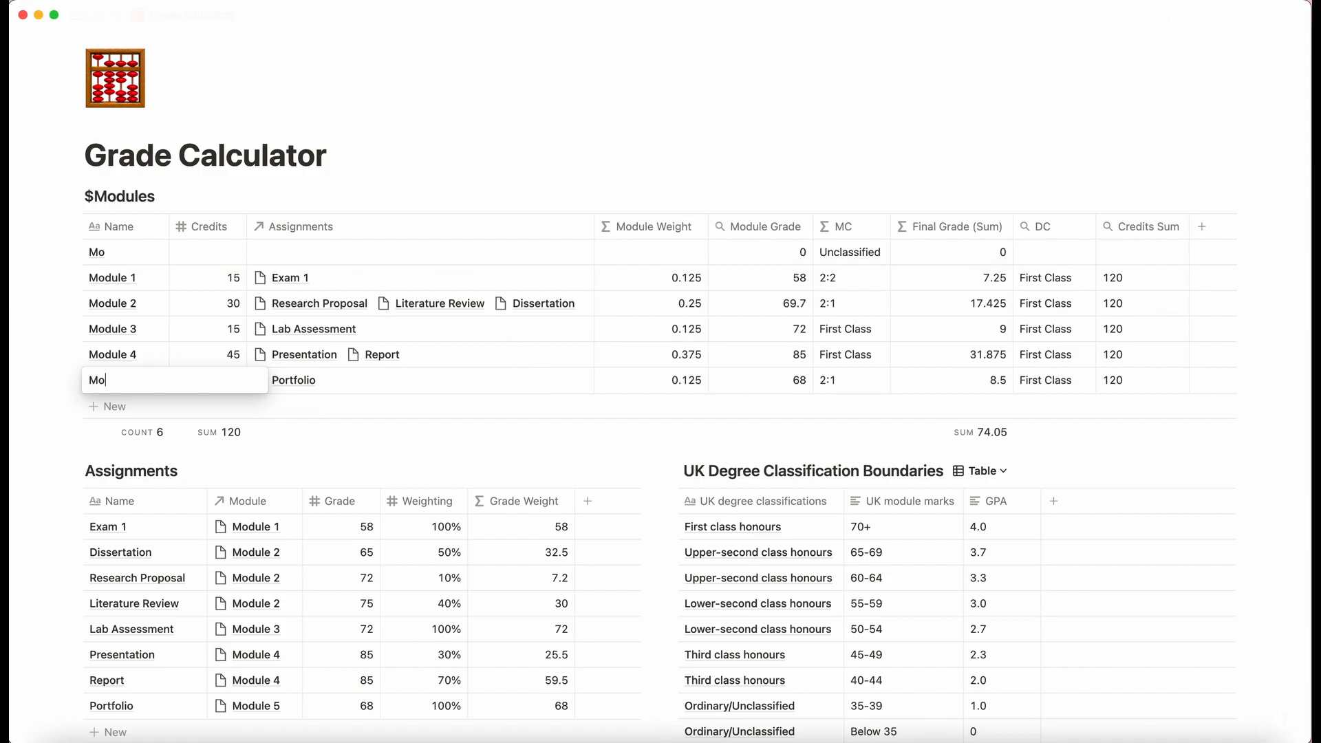
{"action": "type", "text": "dule 6"}
{"action": "key", "text": "Escape"}
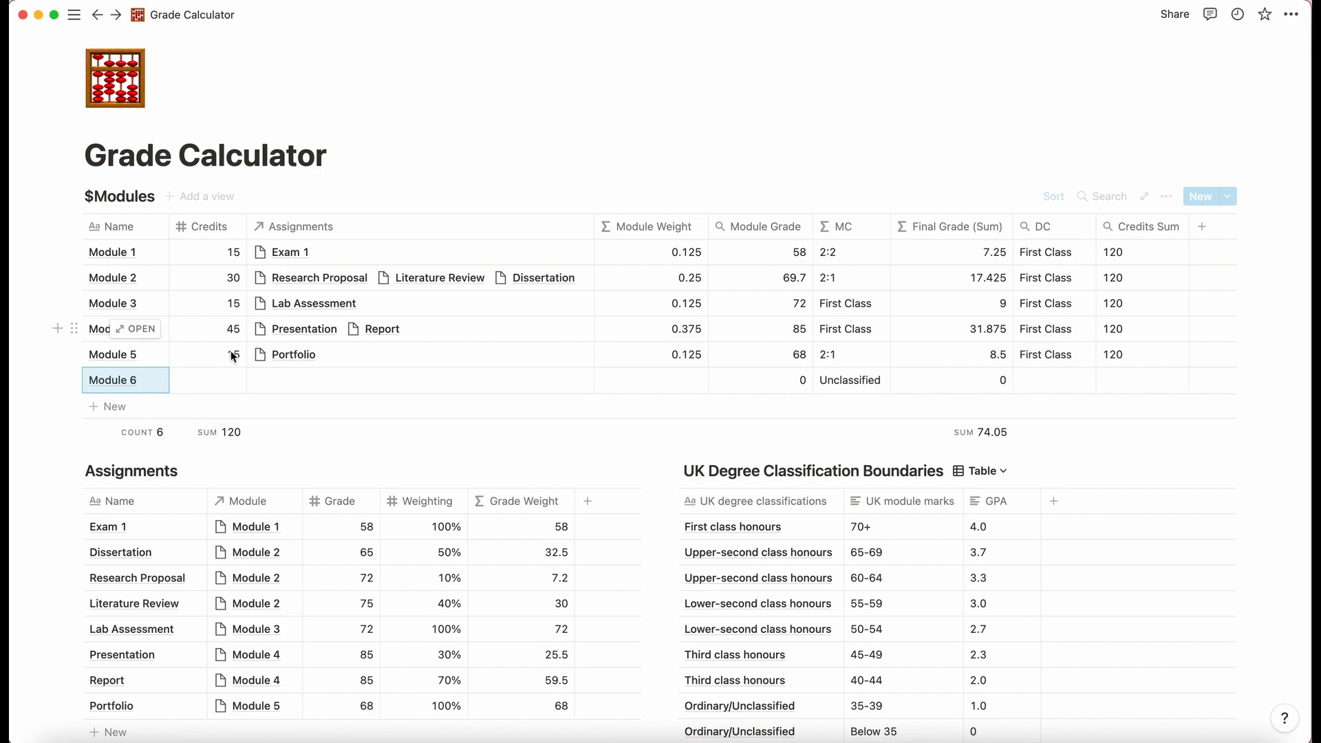
{"action": "left_click", "coordinate": [215, 380]}
{"action": "type", "text": "30"}
{"action": "key", "text": "Escape"}
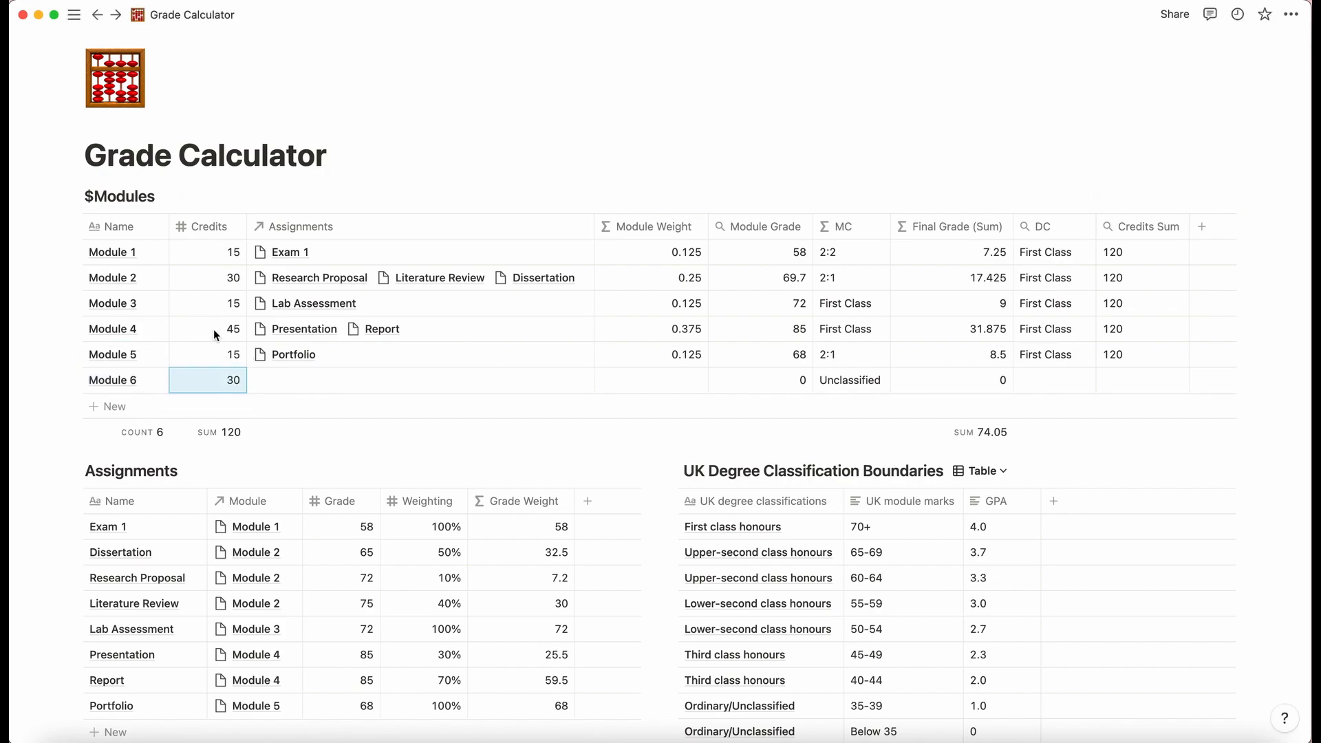
Create a new assignment named "Extra Credit" from Module 6's Assignments relation and link it to that module.
{"action": "scroll", "coordinate": [275, 380], "scroll_direction": "down", "scroll_amount": 3}
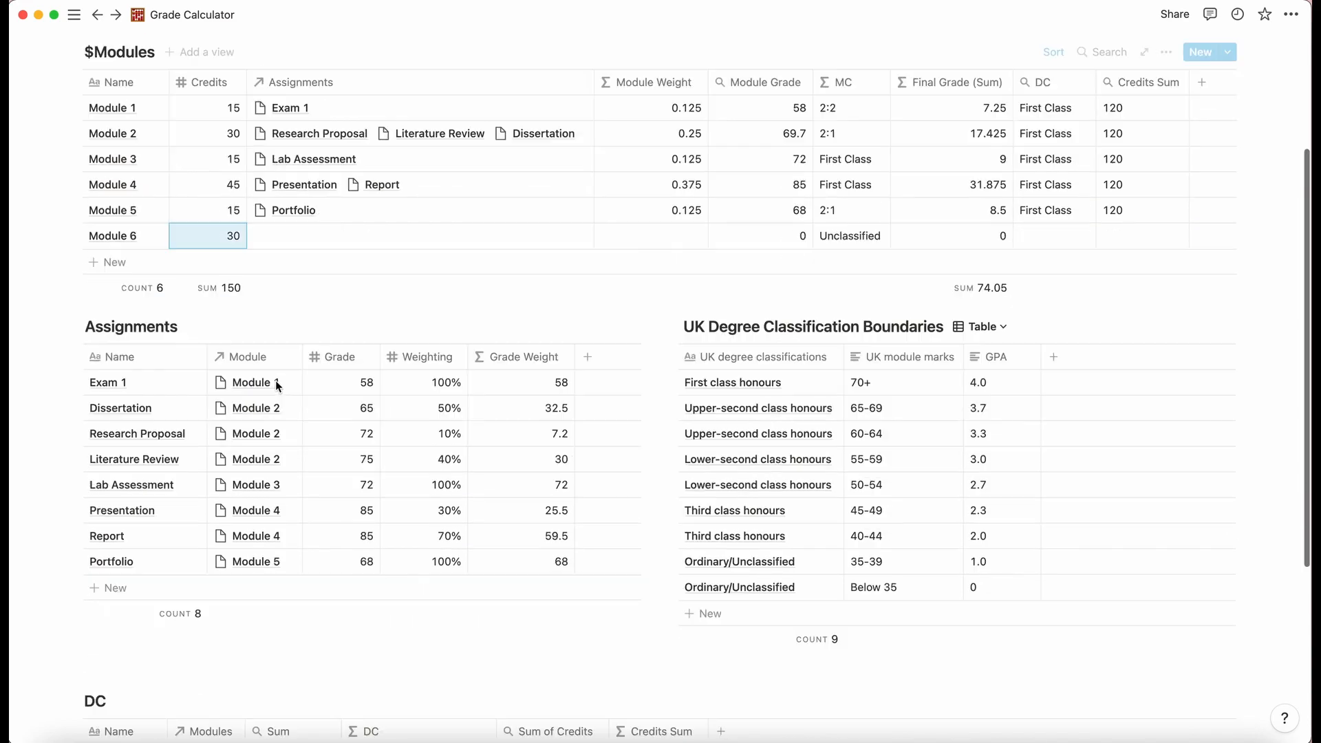
{"action": "scroll", "coordinate": [220, 505], "scroll_direction": "up", "scroll_amount": 3}
{"action": "left_click", "coordinate": [302, 296]}
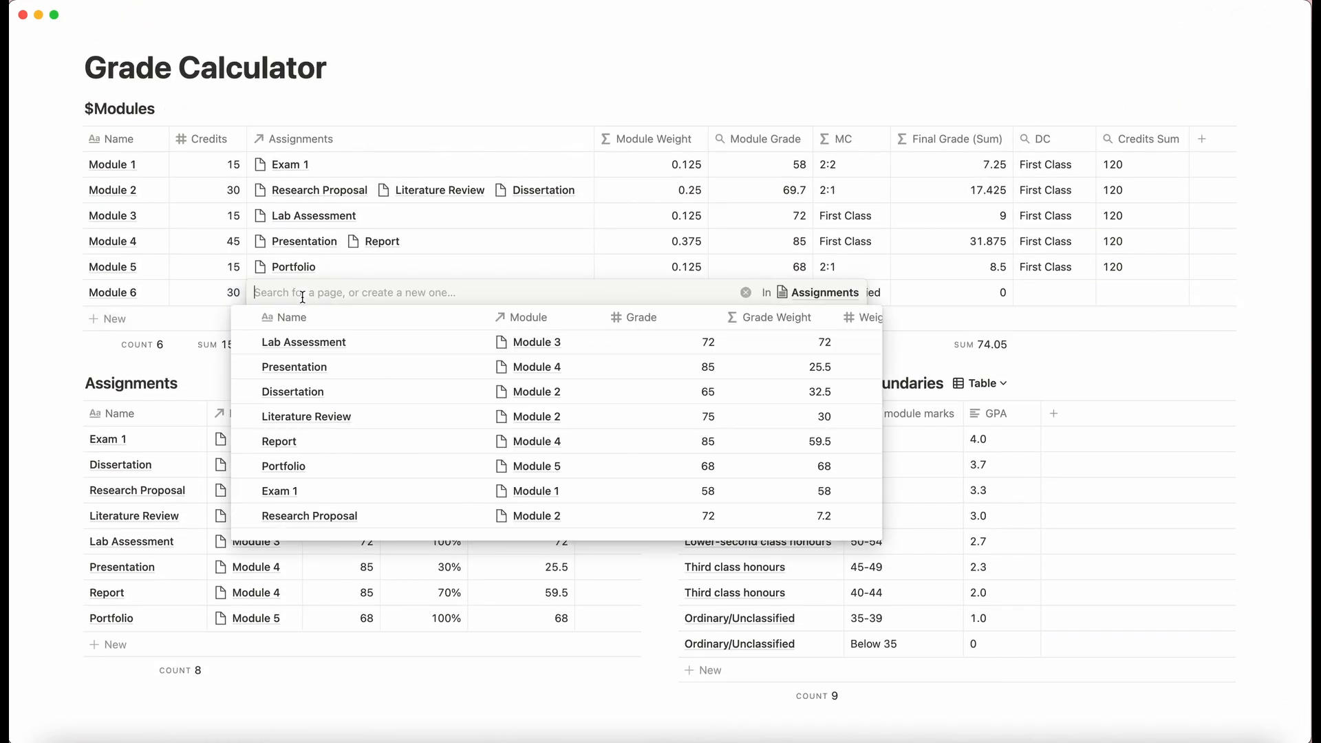
{"action": "type", "text": "Ex"}
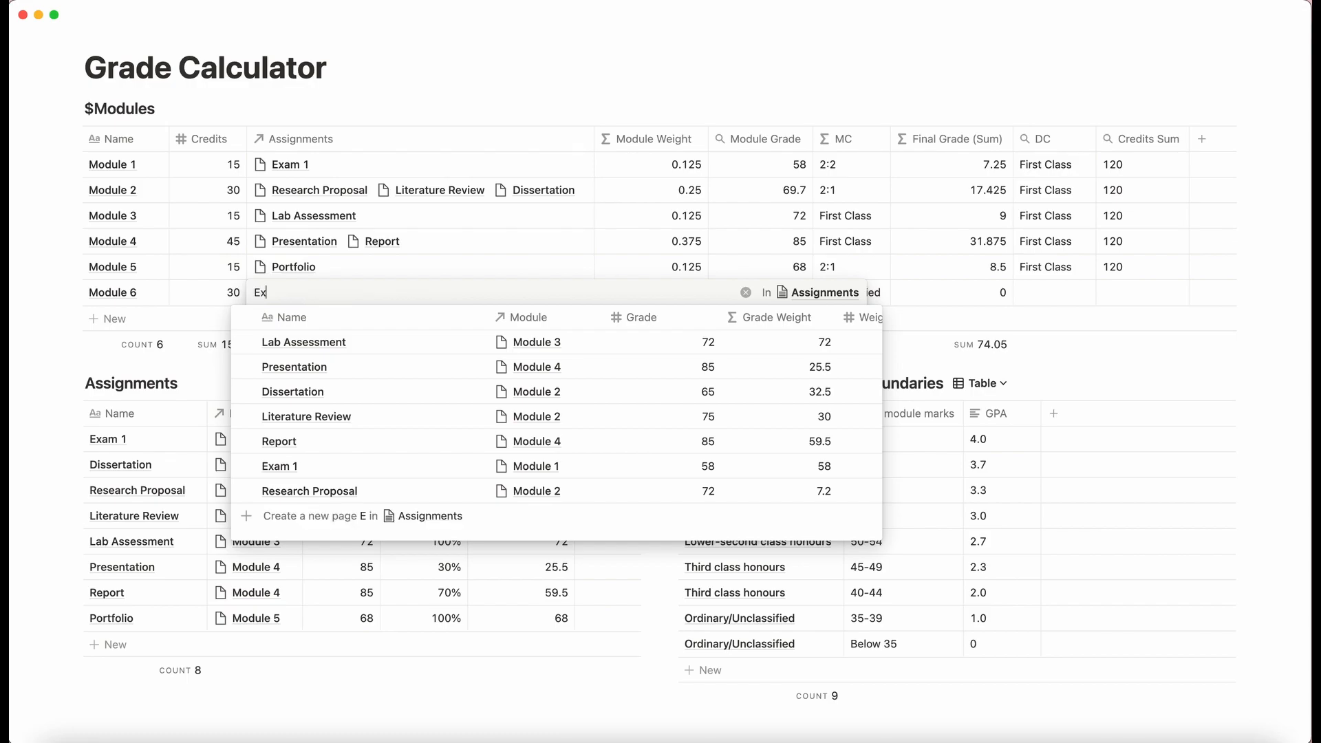
{"action": "type", "text": "tra Credit"}
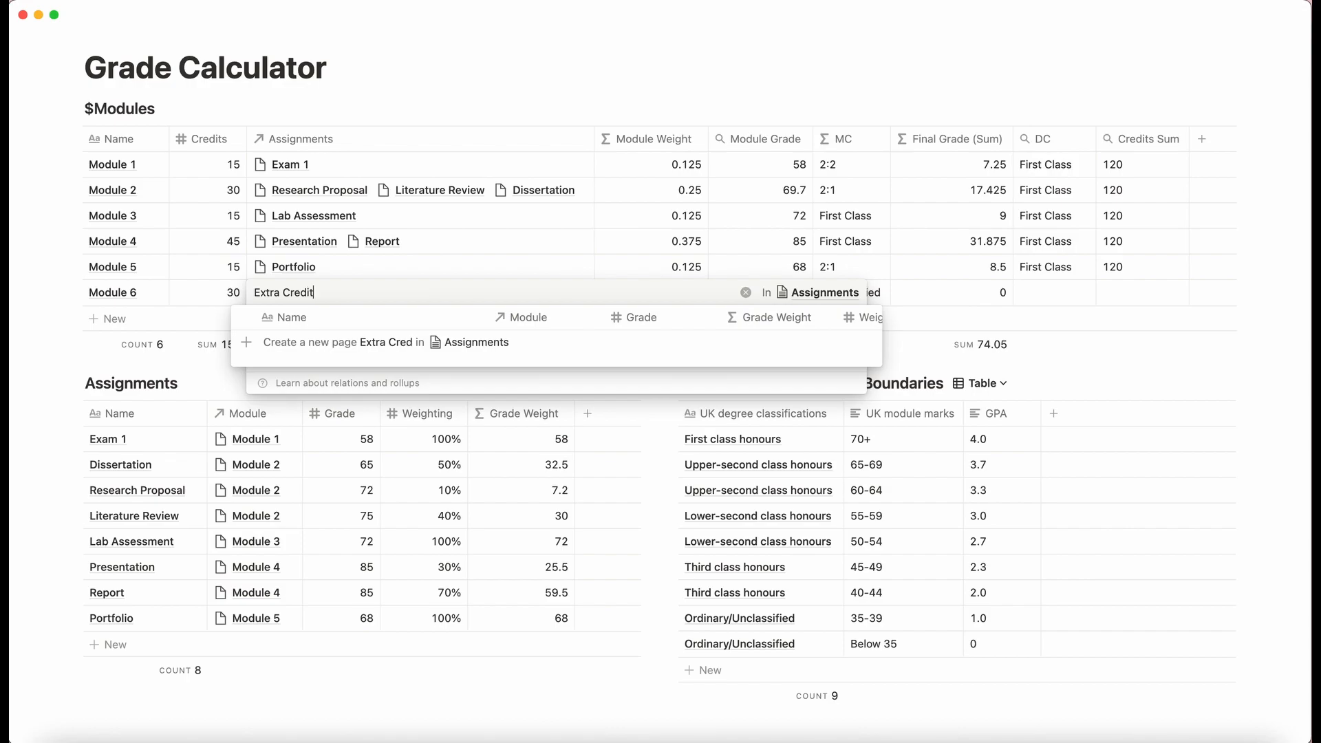
{"action": "left_click", "coordinate": [316, 342]}
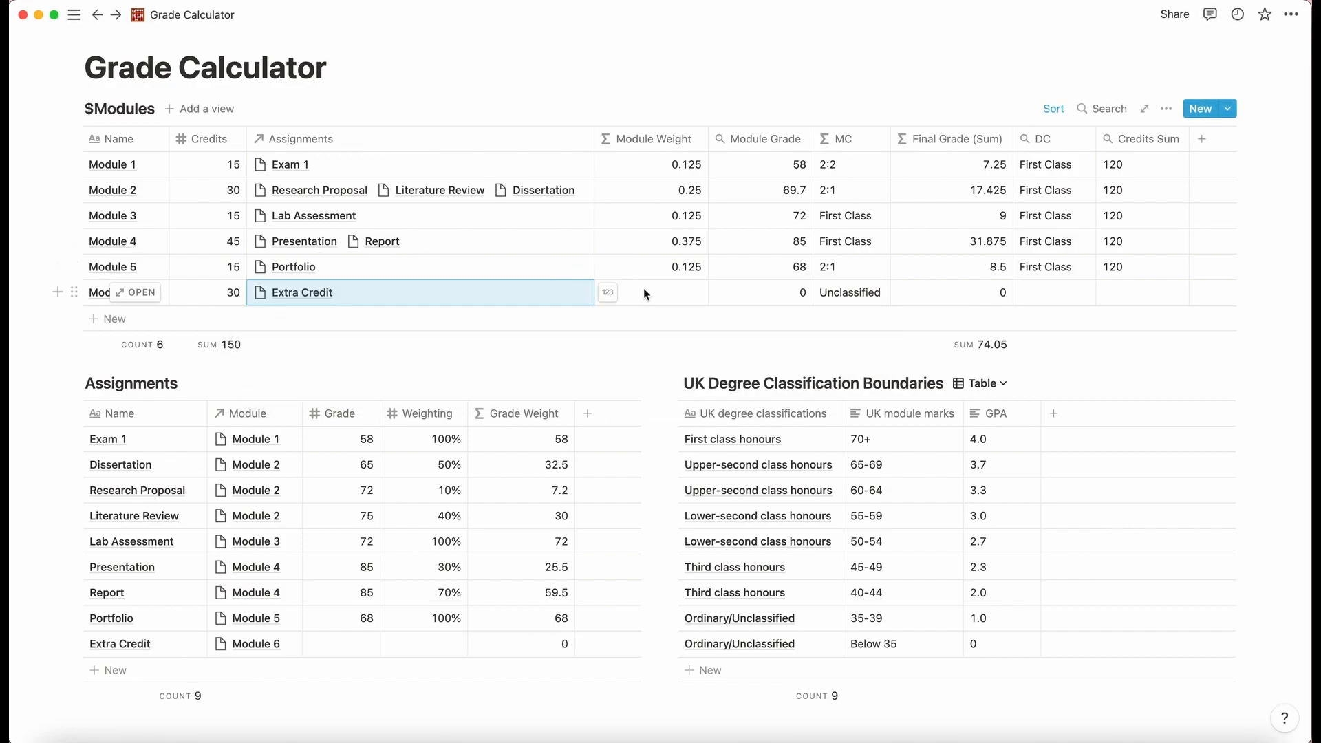
Set the Extra Credit assignment's grade to 100 and its weighting to 100%.
{"action": "left_click", "coordinate": [350, 640]}
{"action": "type", "text": "100"}
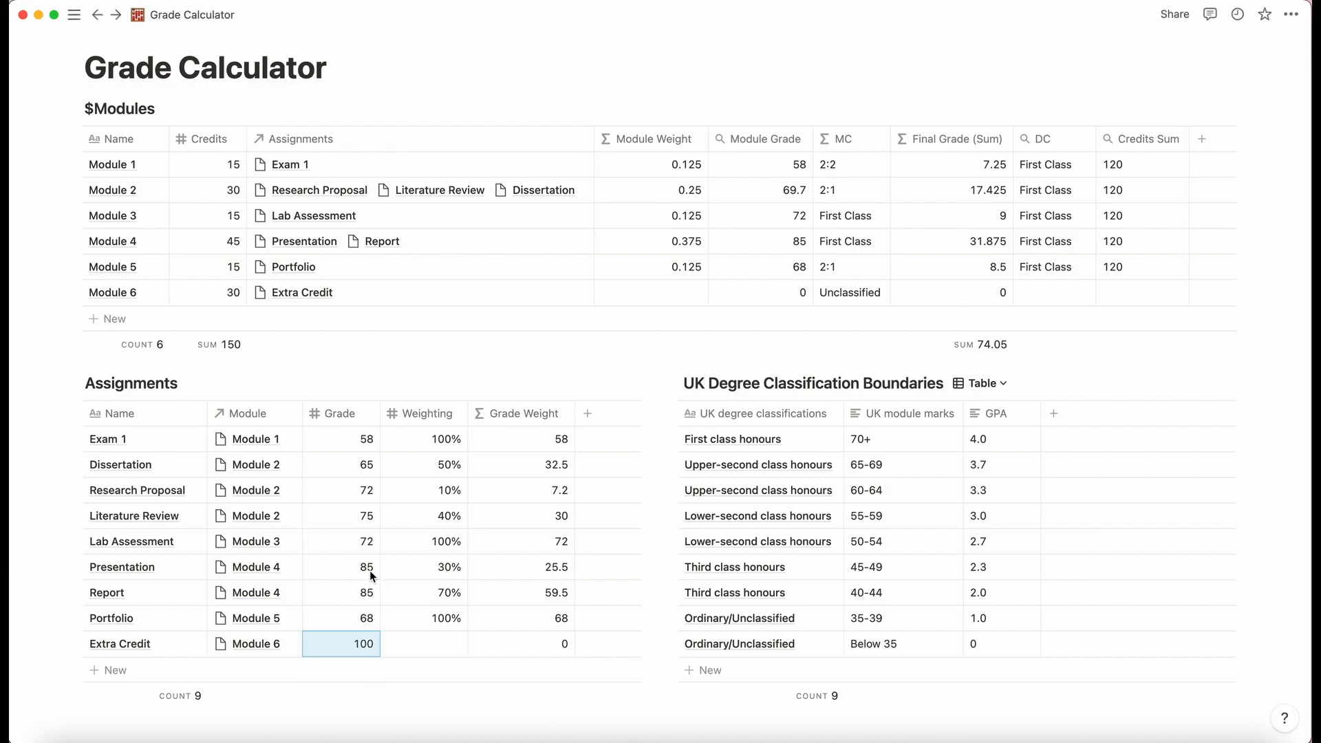
{"action": "left_click", "coordinate": [428, 644]}
{"action": "type", "text": "100"}
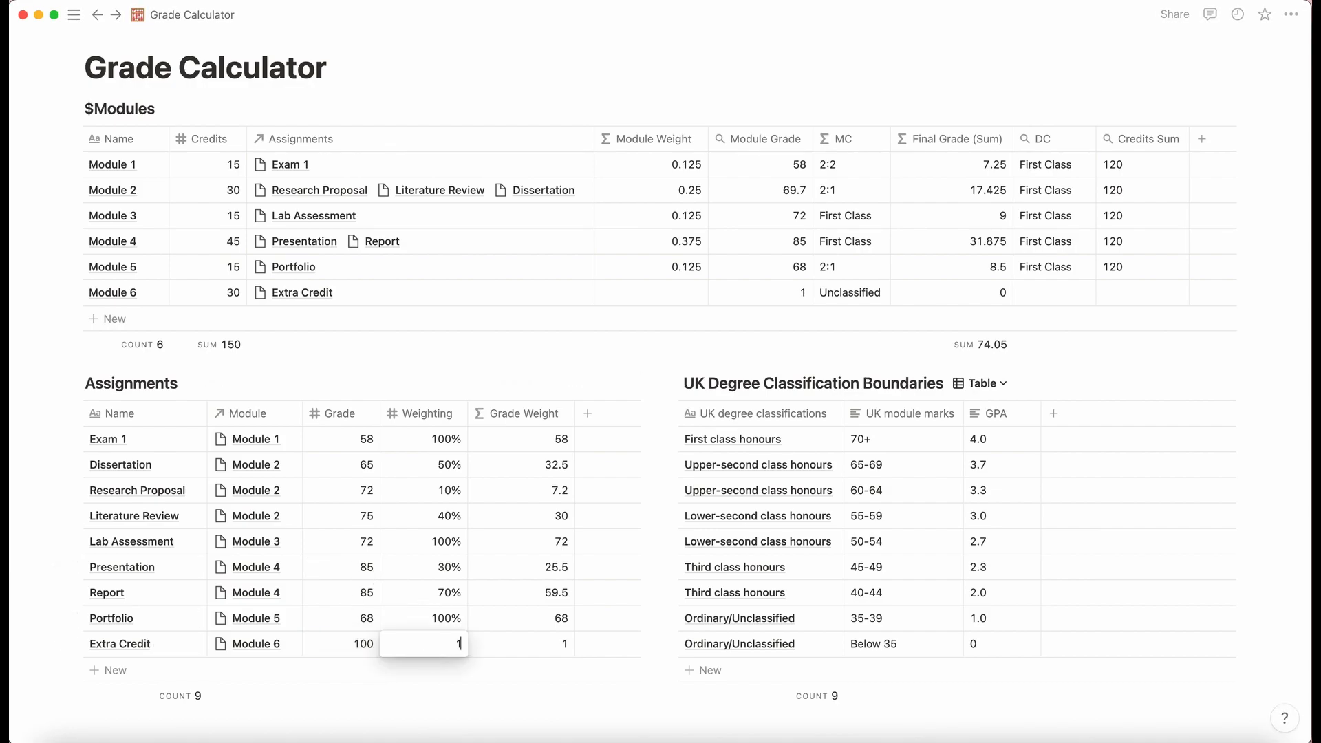
{"action": "key", "text": "Return"}
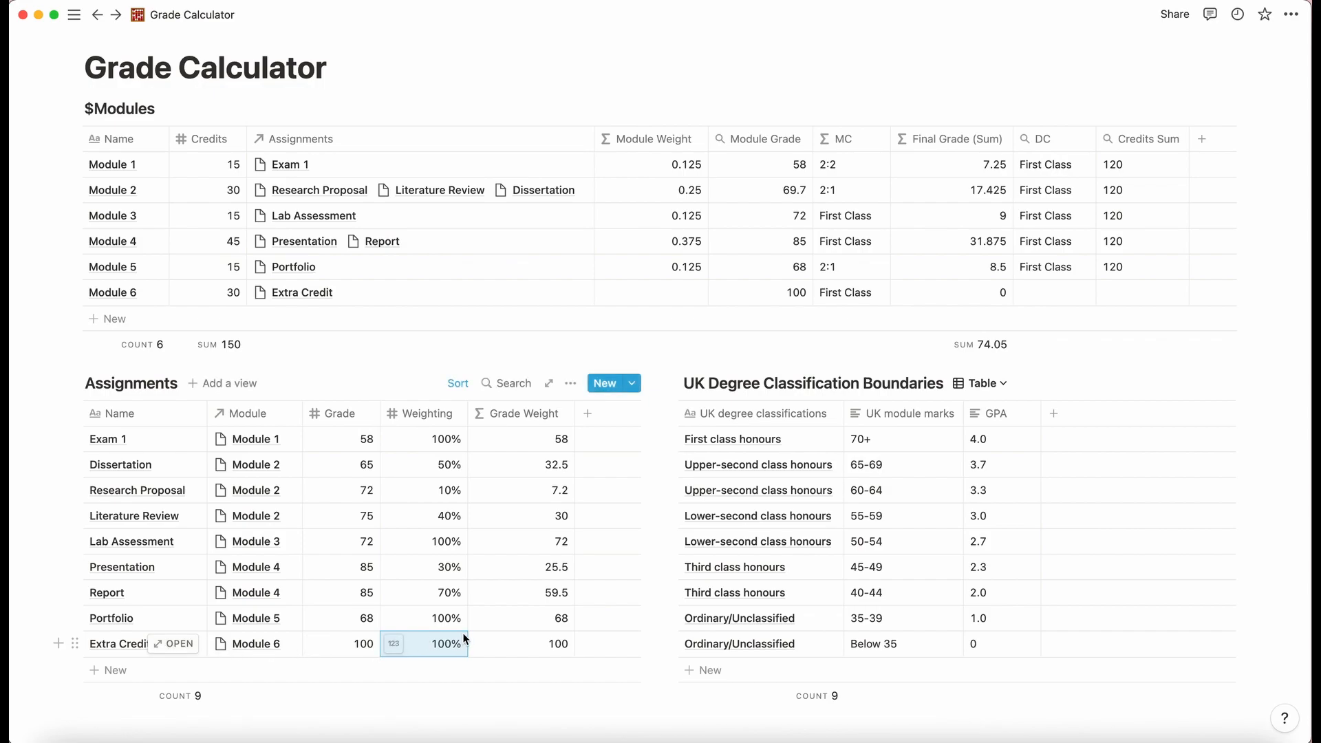
Examine Extra Credit's Grade Weight, Module 6's Module Weight formula and page properties, and the entry in the DC database.
{"action": "left_click", "coordinate": [525, 640]}
{"action": "key", "text": "Escape"}
{"action": "scroll", "coordinate": [447, 539], "scroll_direction": "up", "scroll_amount": 2}
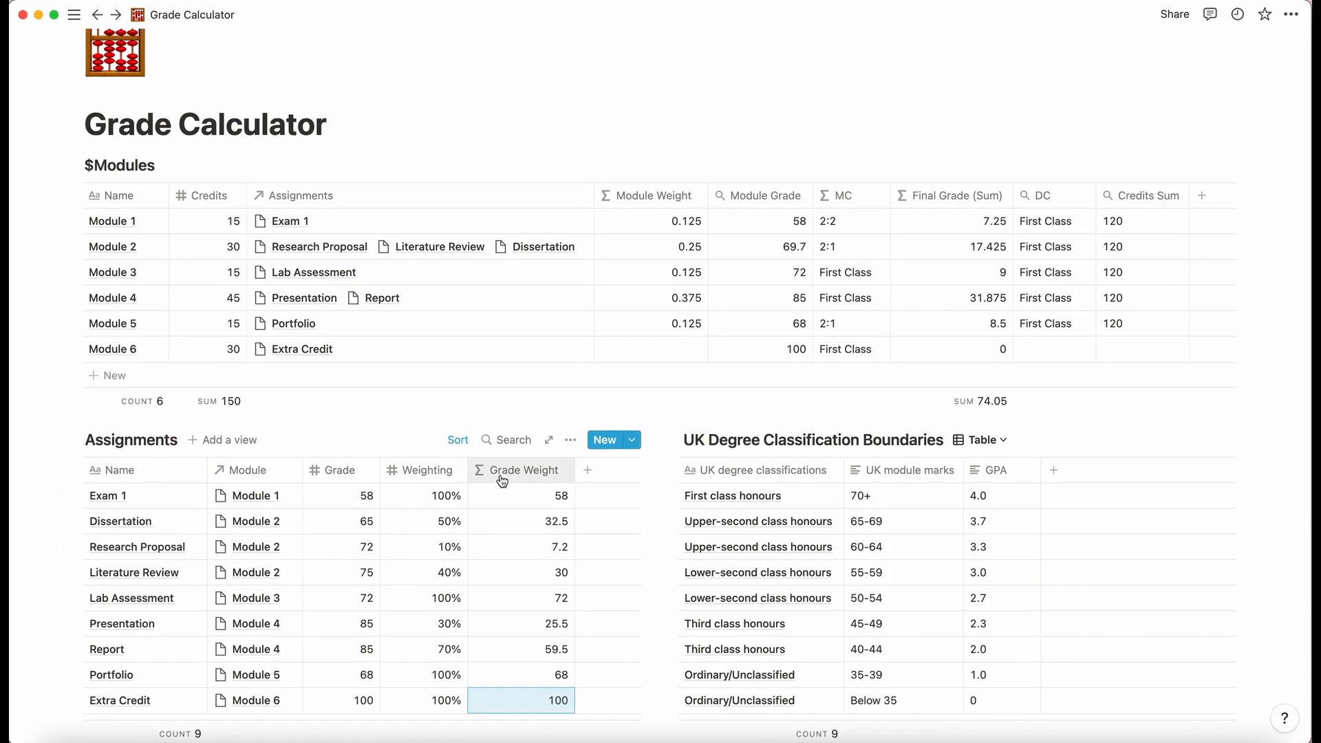
{"action": "left_click", "coordinate": [662, 344]}
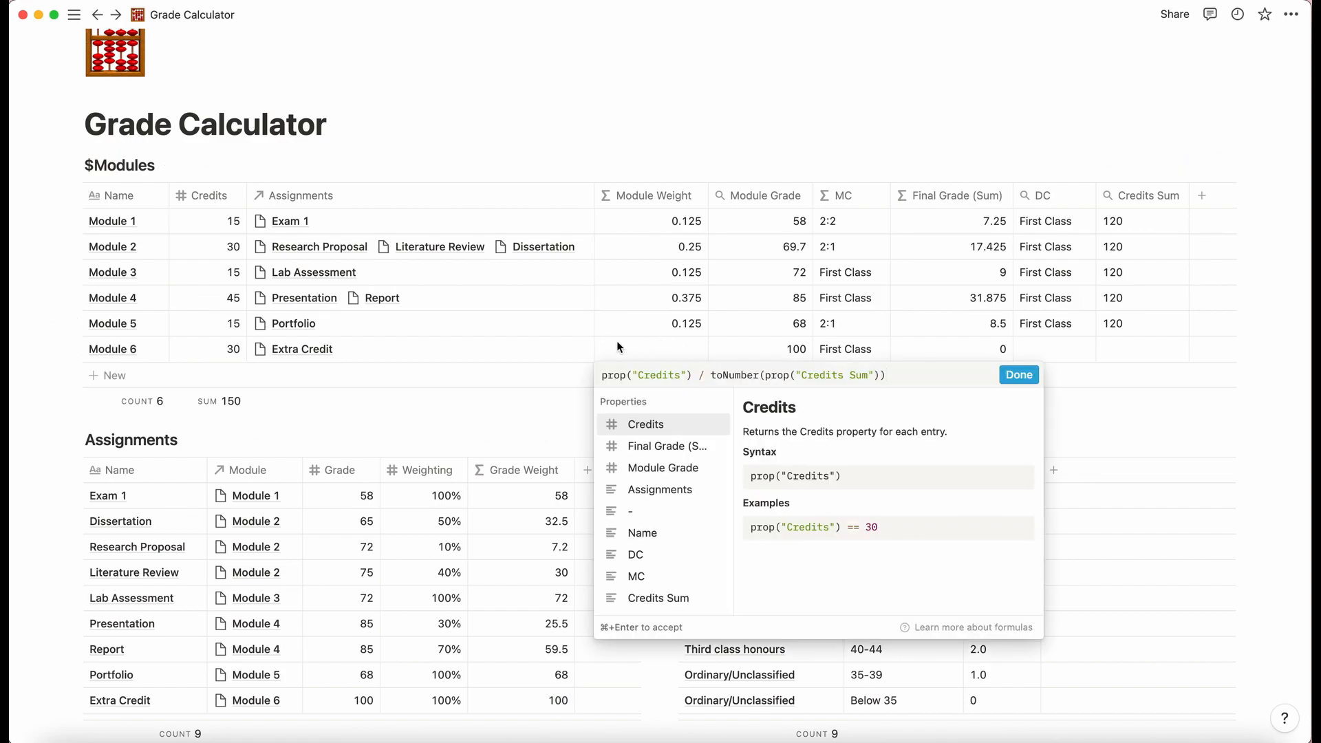
{"action": "key", "text": "Escape"}
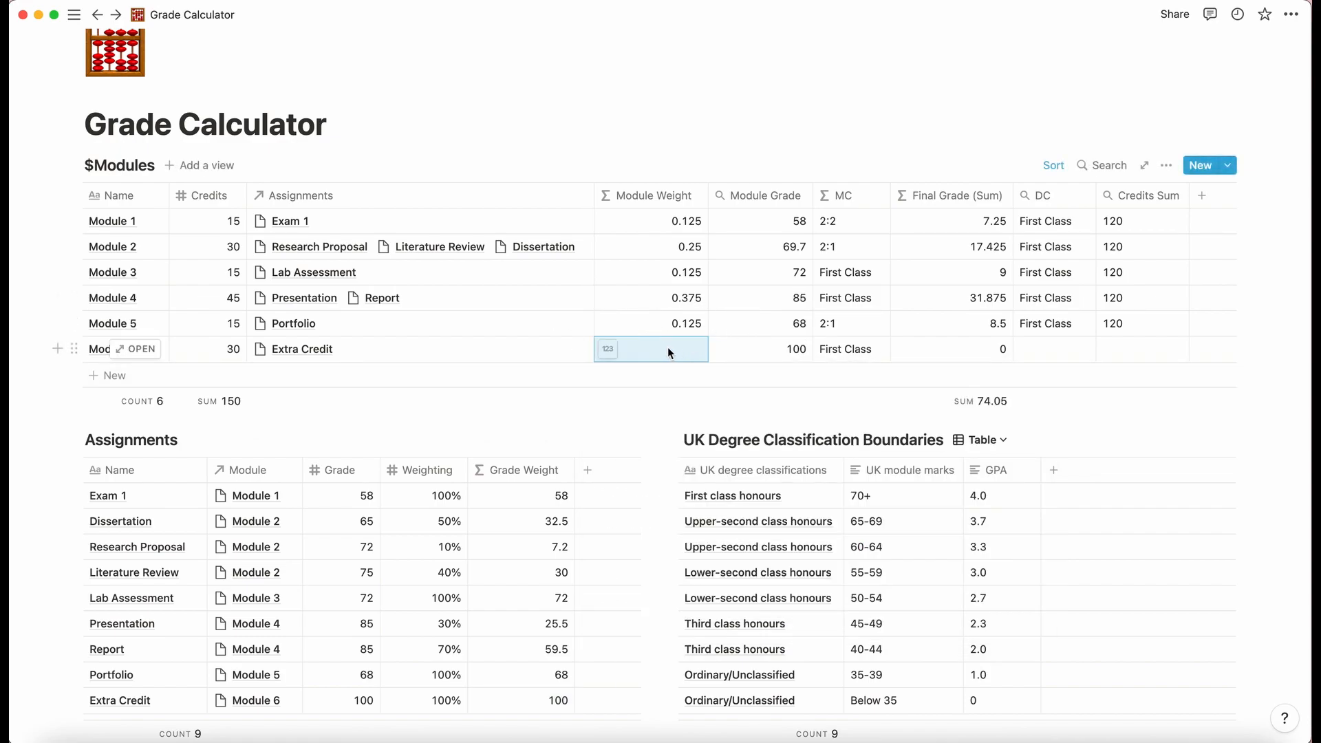
{"action": "left_click", "coordinate": [231, 298]}
{"action": "key", "text": "Escape"}
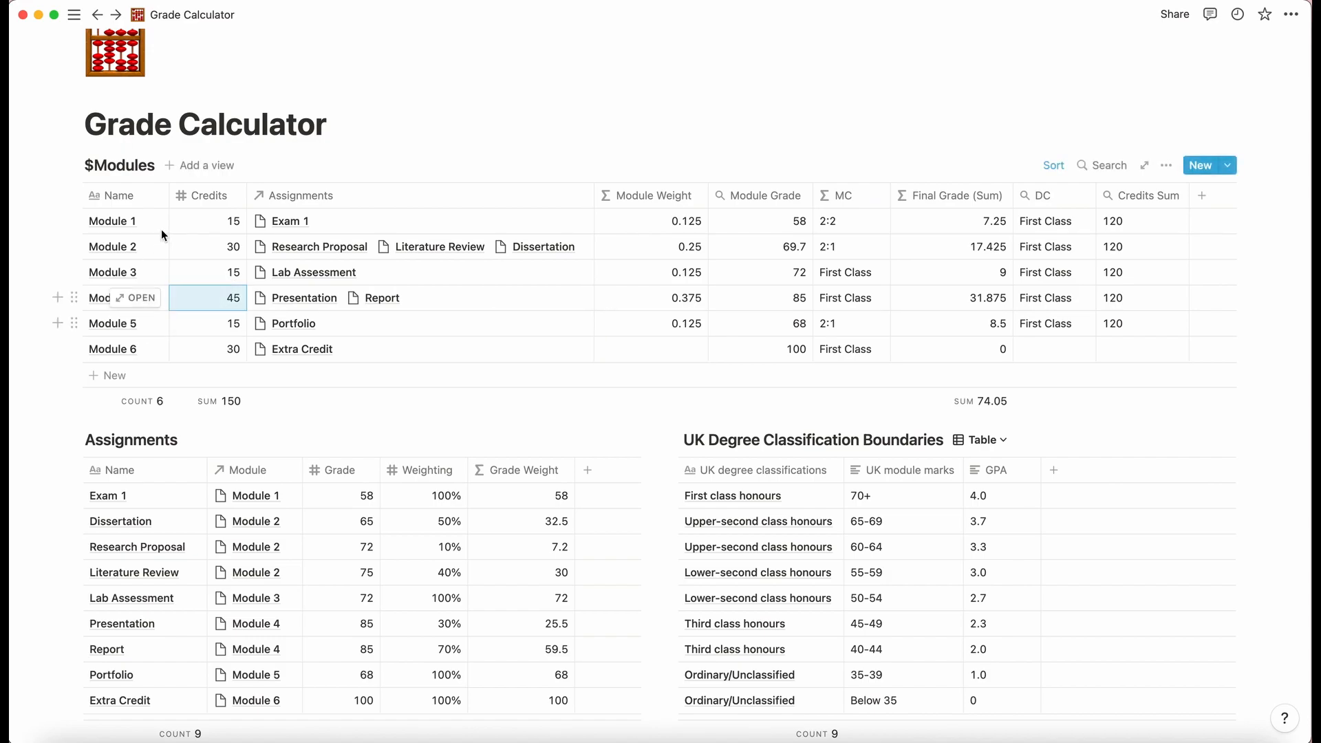
{"action": "left_click", "coordinate": [146, 349]}
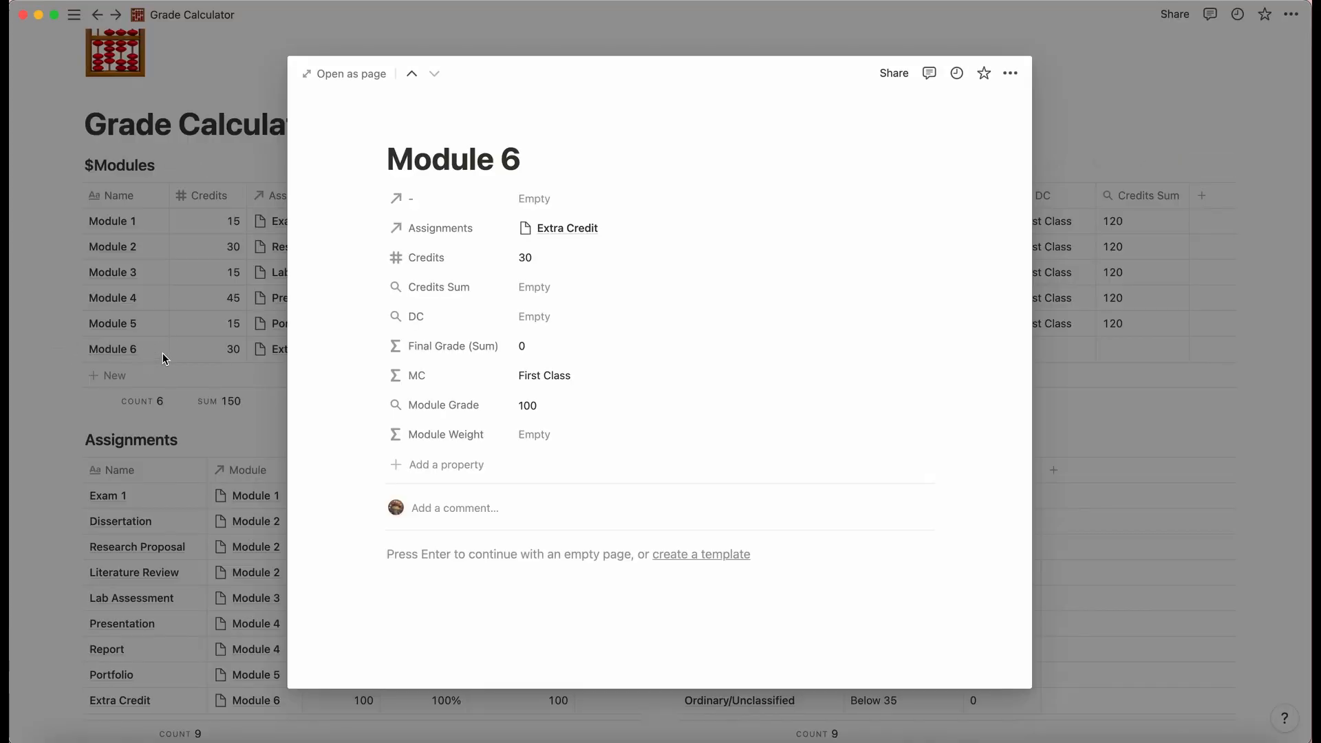
{"action": "left_click", "coordinate": [163, 353]}
{"action": "scroll", "coordinate": [209, 542], "scroll_direction": "down", "scroll_amount": 10}
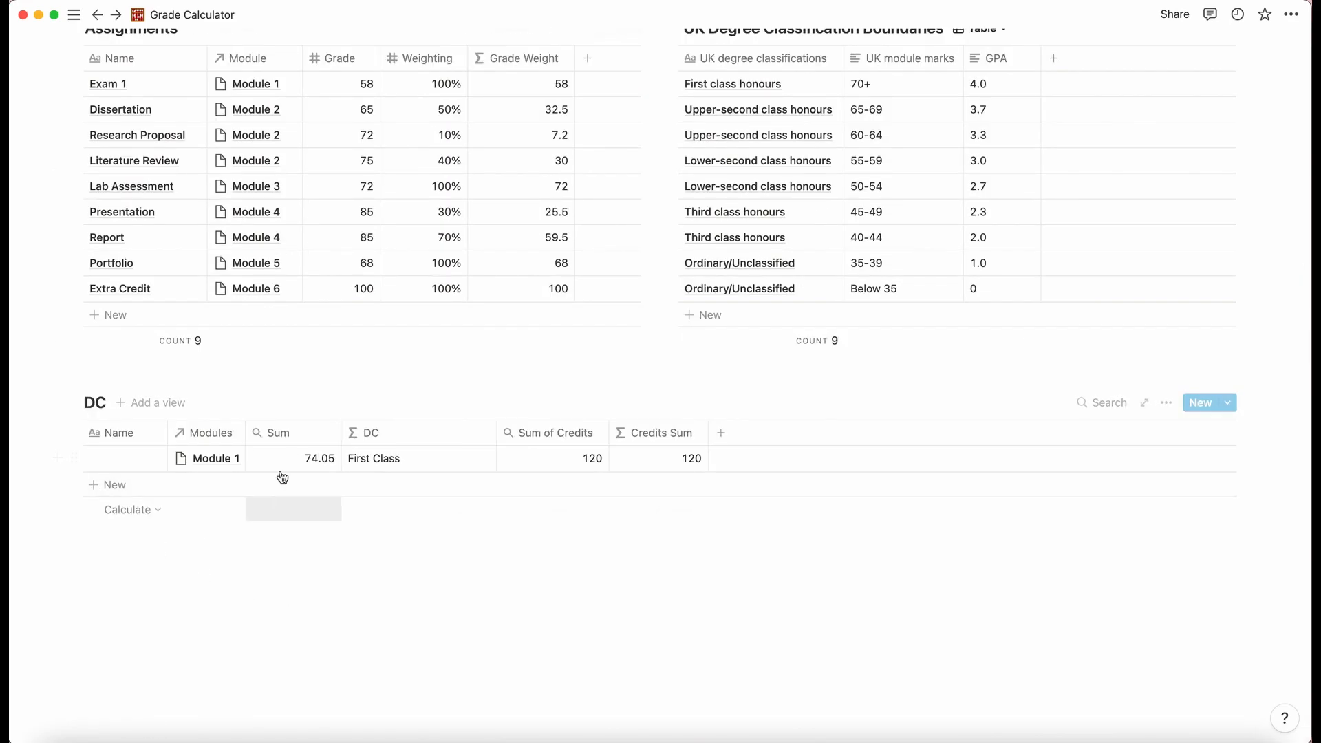
{"action": "scroll", "coordinate": [282, 475], "scroll_direction": "up", "scroll_amount": 10}
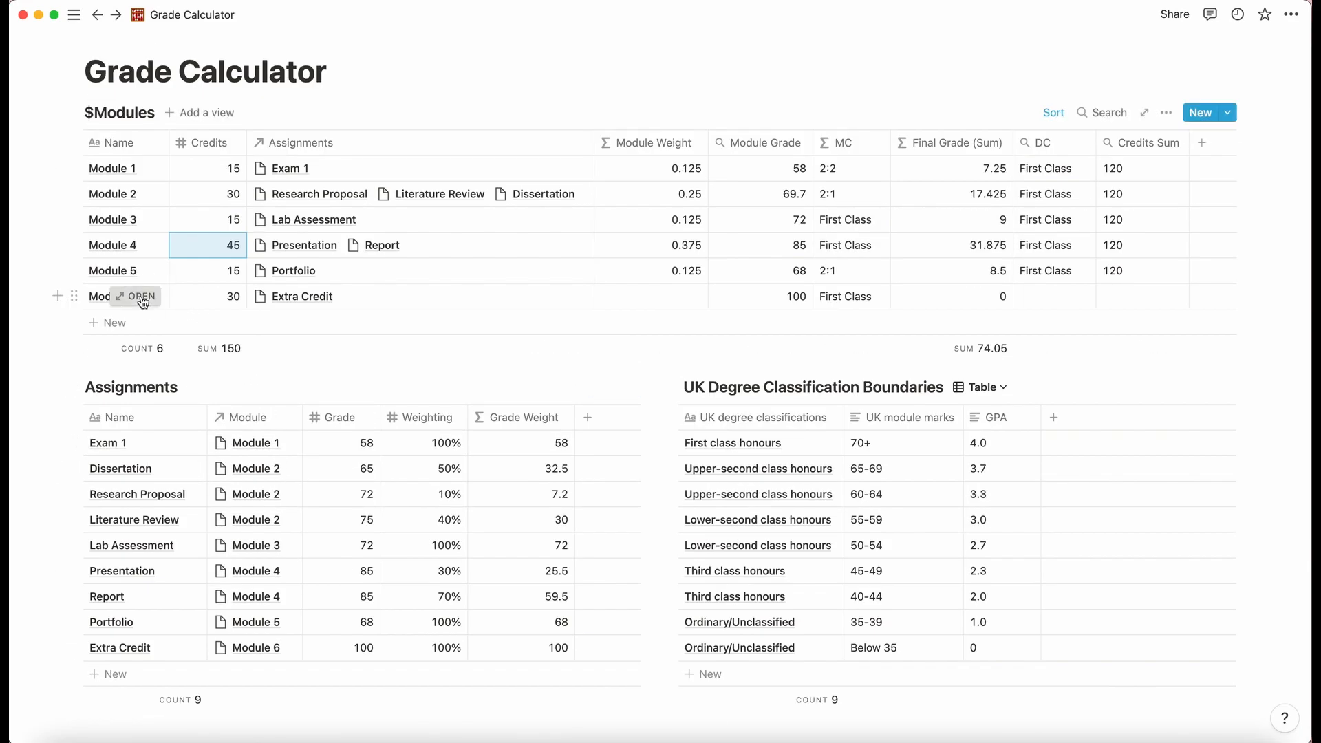
Link Module 6 to the existing unnamed DC entry through the "-" relation on its page.
{"action": "left_click", "coordinate": [141, 298]}
{"action": "left_click", "coordinate": [618, 205]}
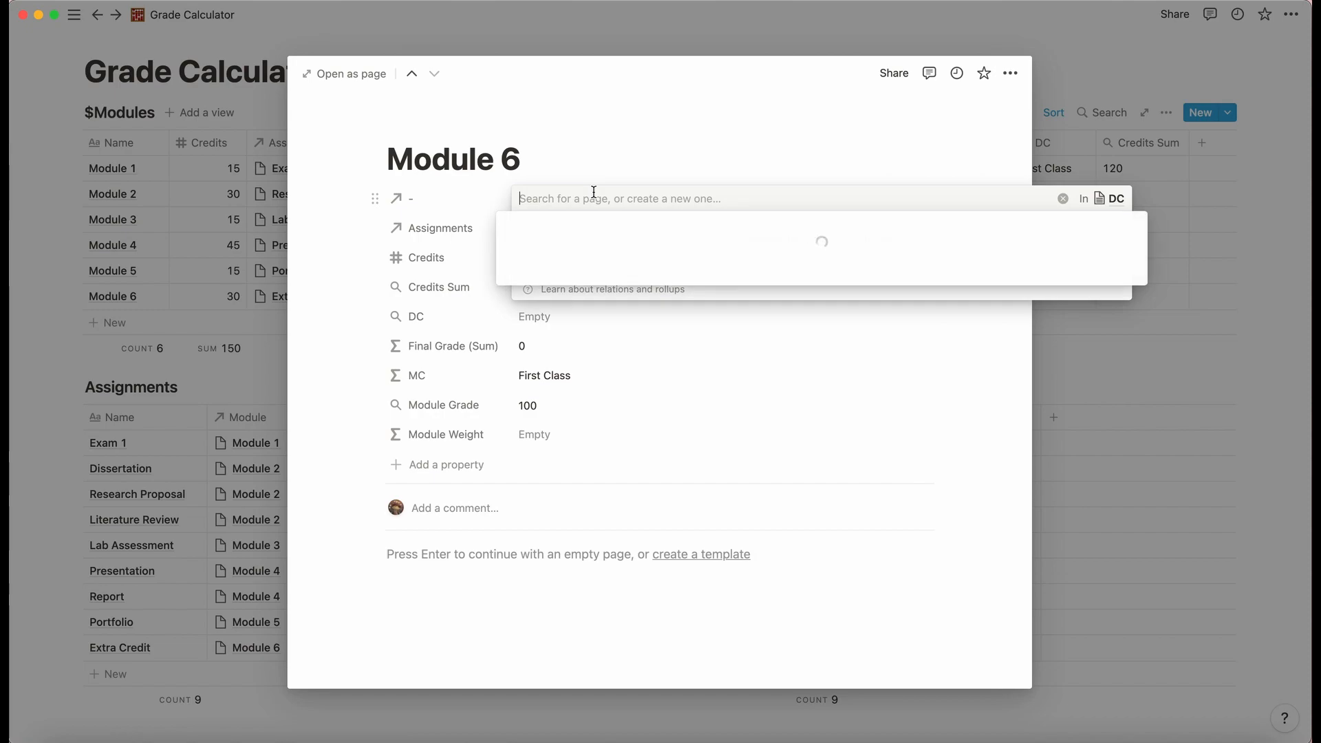
{"action": "left_click", "coordinate": [590, 250]}
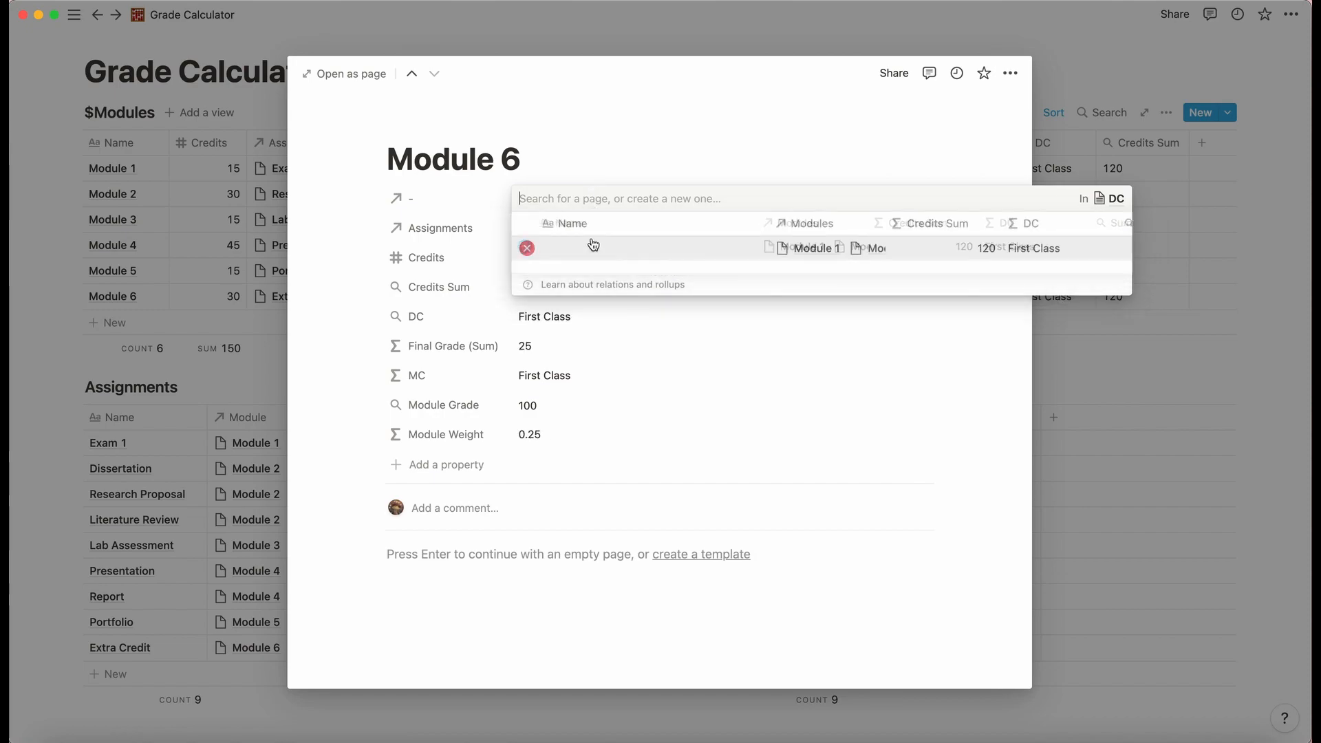
Close Module 6's page and check its Module Grade, MC and the Final Grade sum in the $Modules table.
{"action": "left_click", "coordinate": [570, 162]}
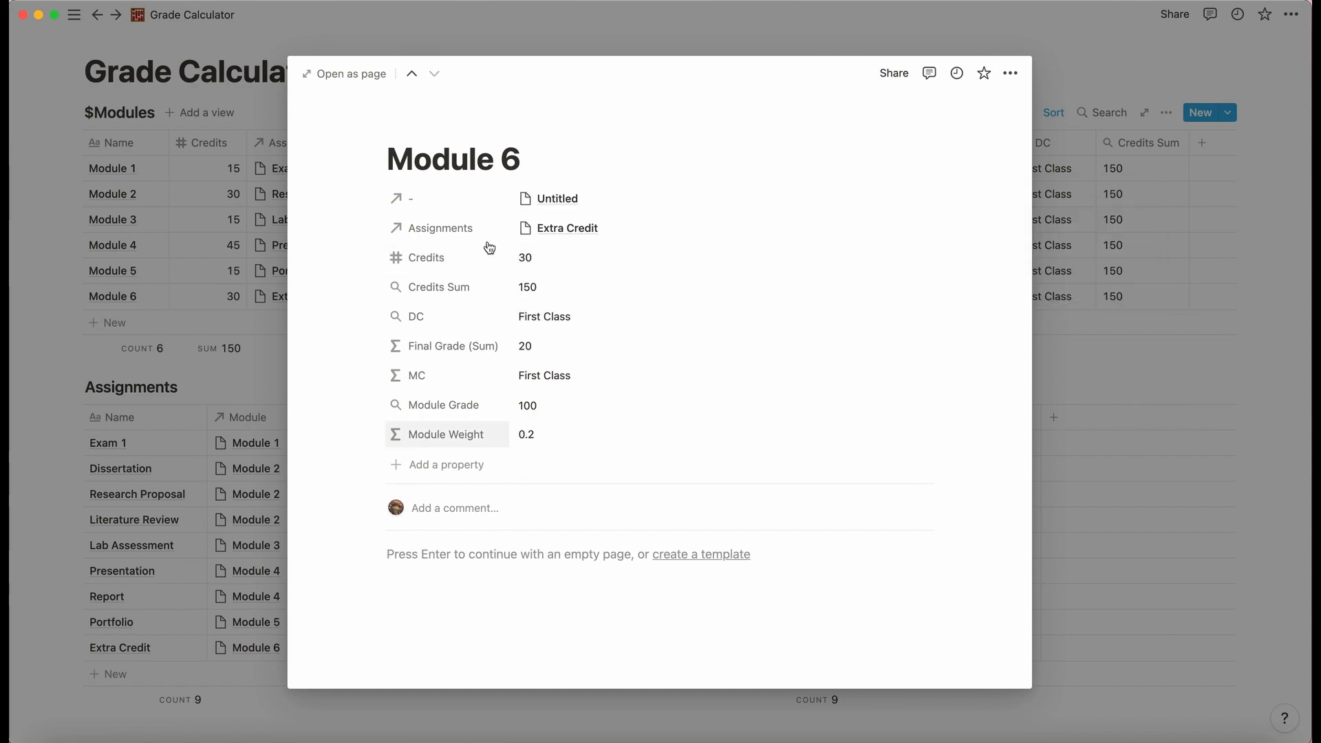
{"action": "left_click", "coordinate": [200, 297]}
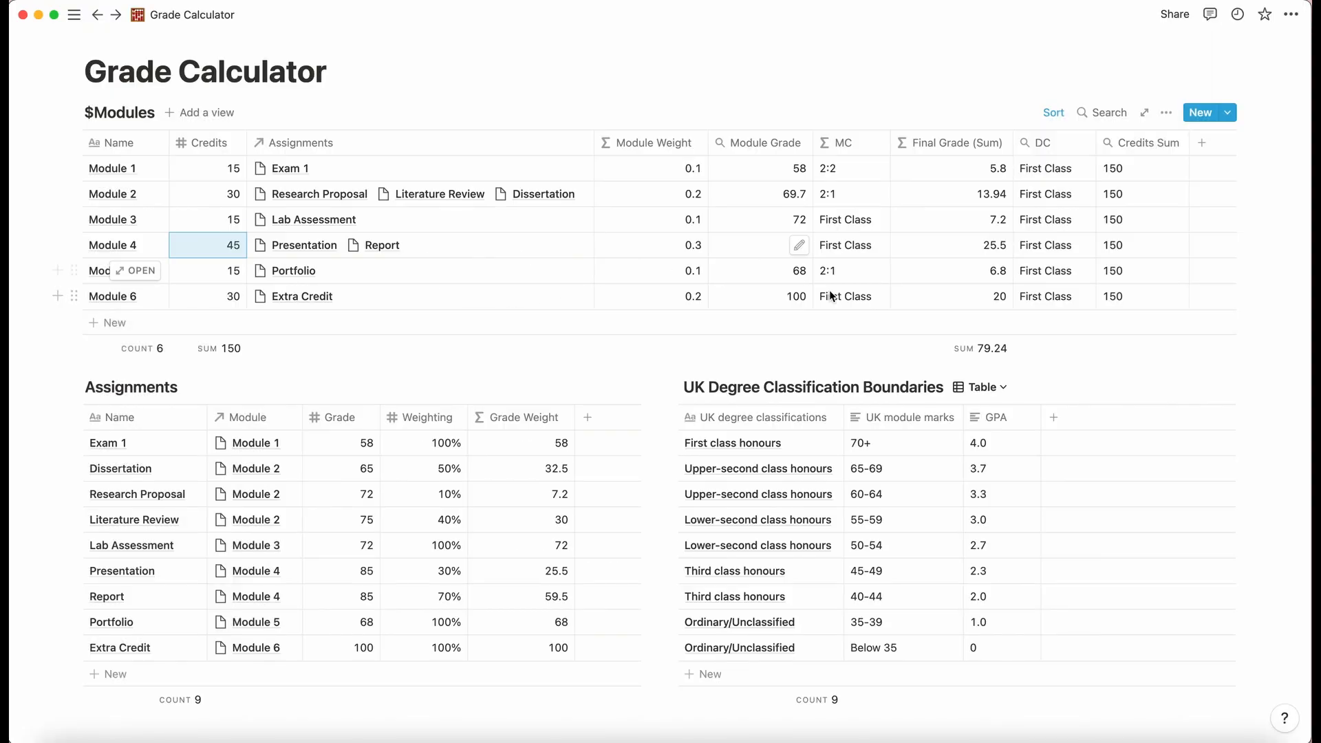
{"action": "scroll", "coordinate": [860, 284], "scroll_direction": "up", "scroll_amount": 2}
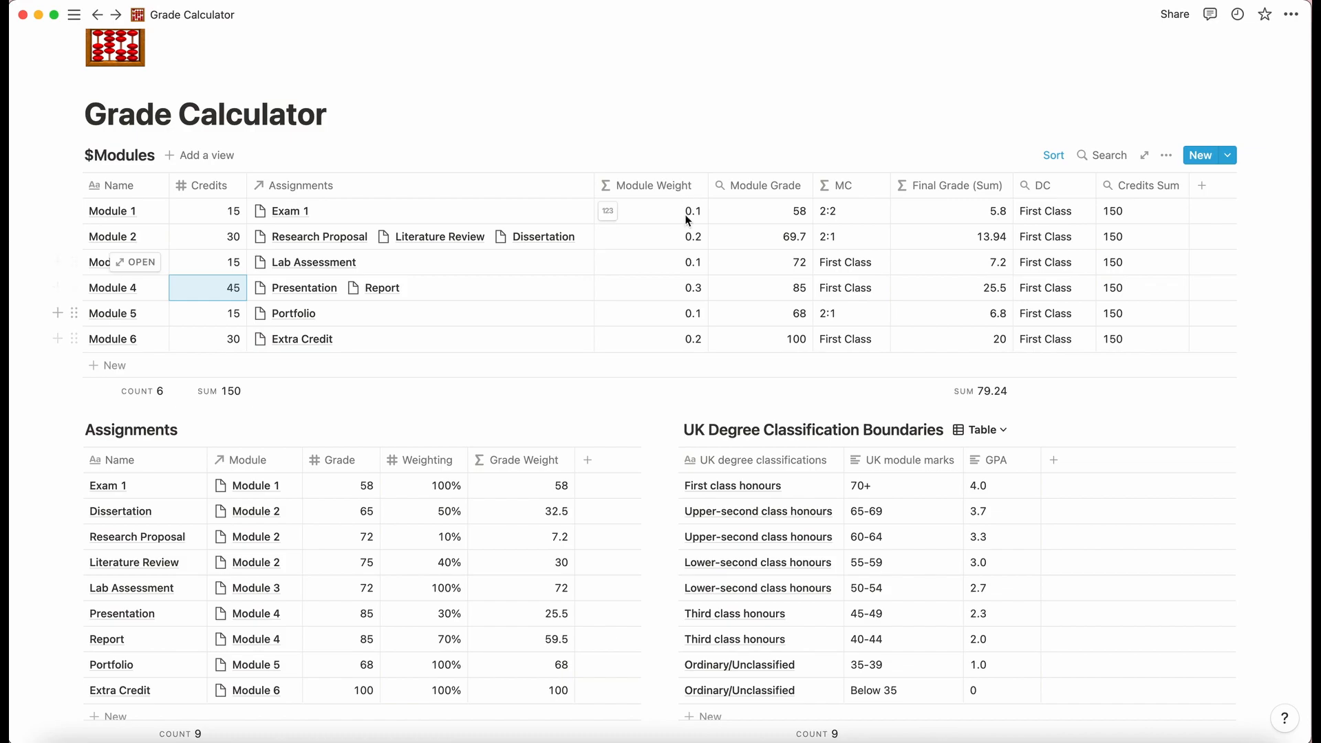
{"action": "left_click", "coordinate": [842, 343]}
{"action": "left_click", "coordinate": [795, 342]}
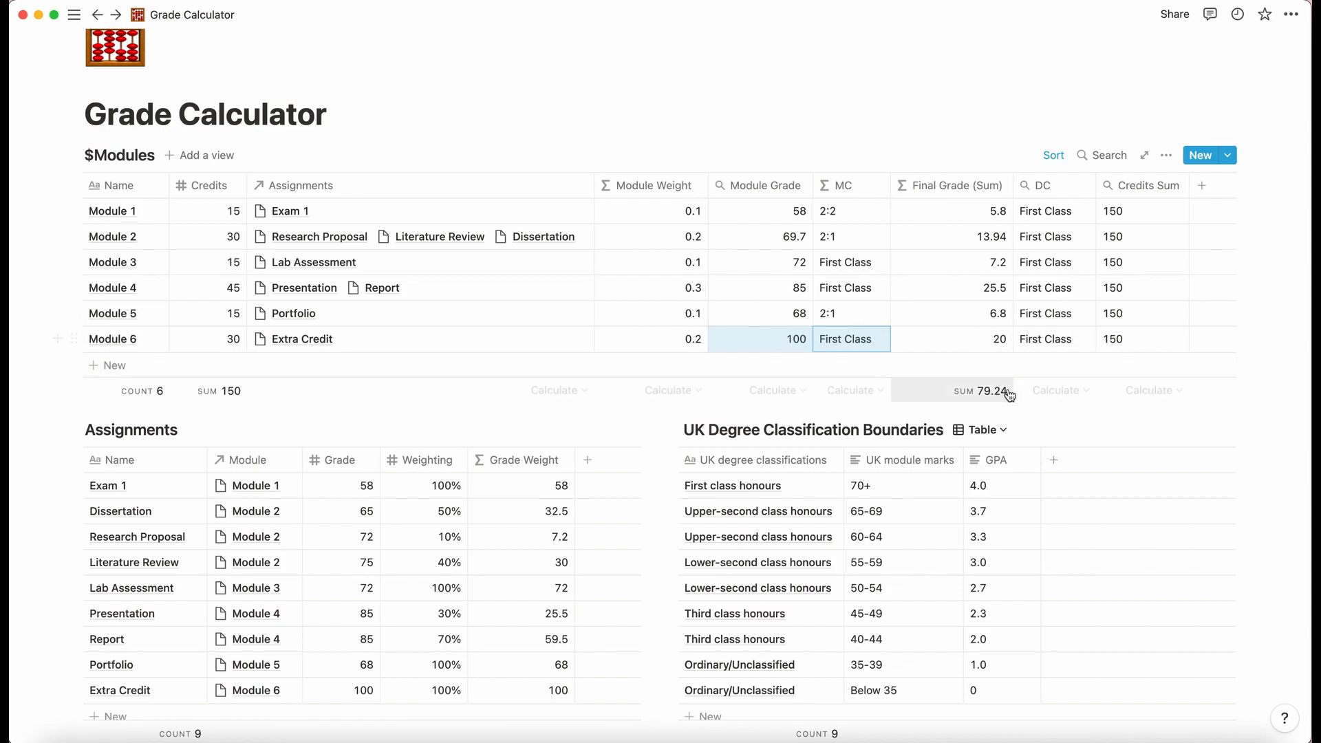
{"action": "left_click", "coordinate": [984, 392]}
{"action": "left_click", "coordinate": [985, 392]}
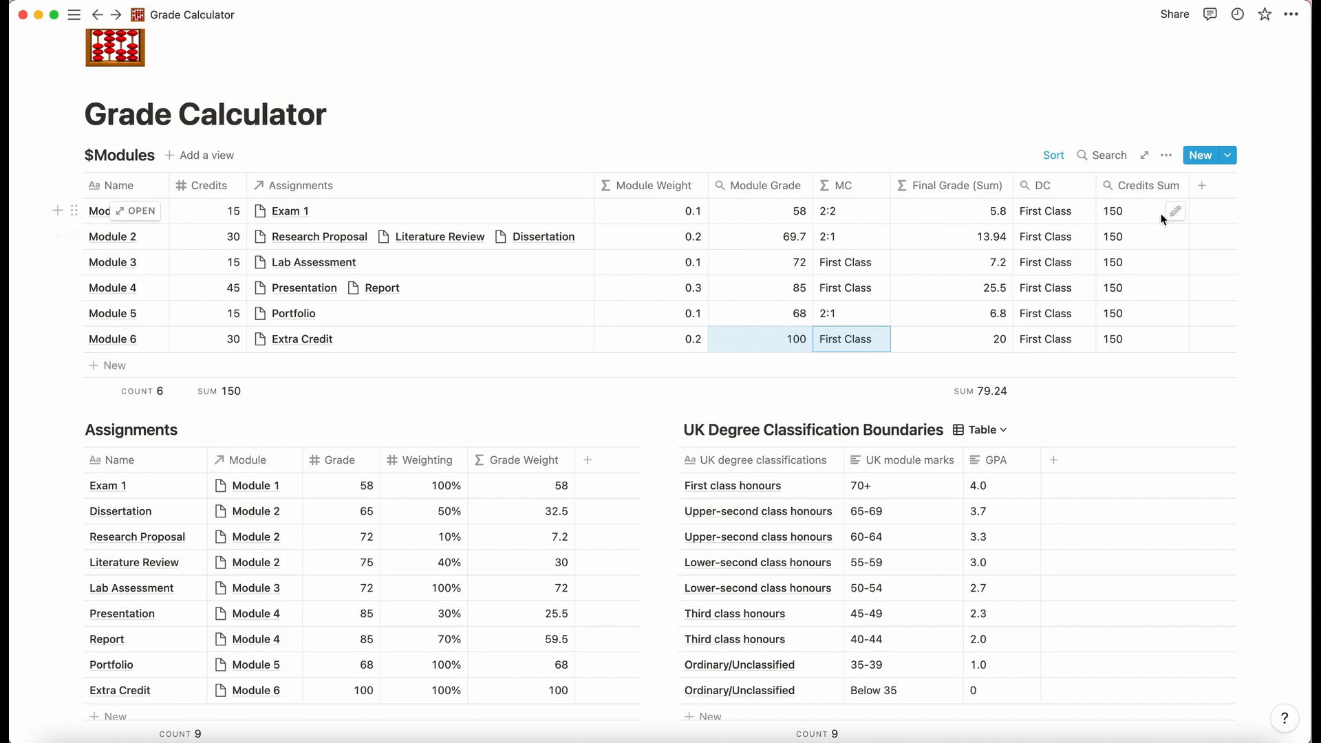
Hide the Credits Sum property in the $Modules table.
{"action": "left_click", "coordinate": [1150, 185]}
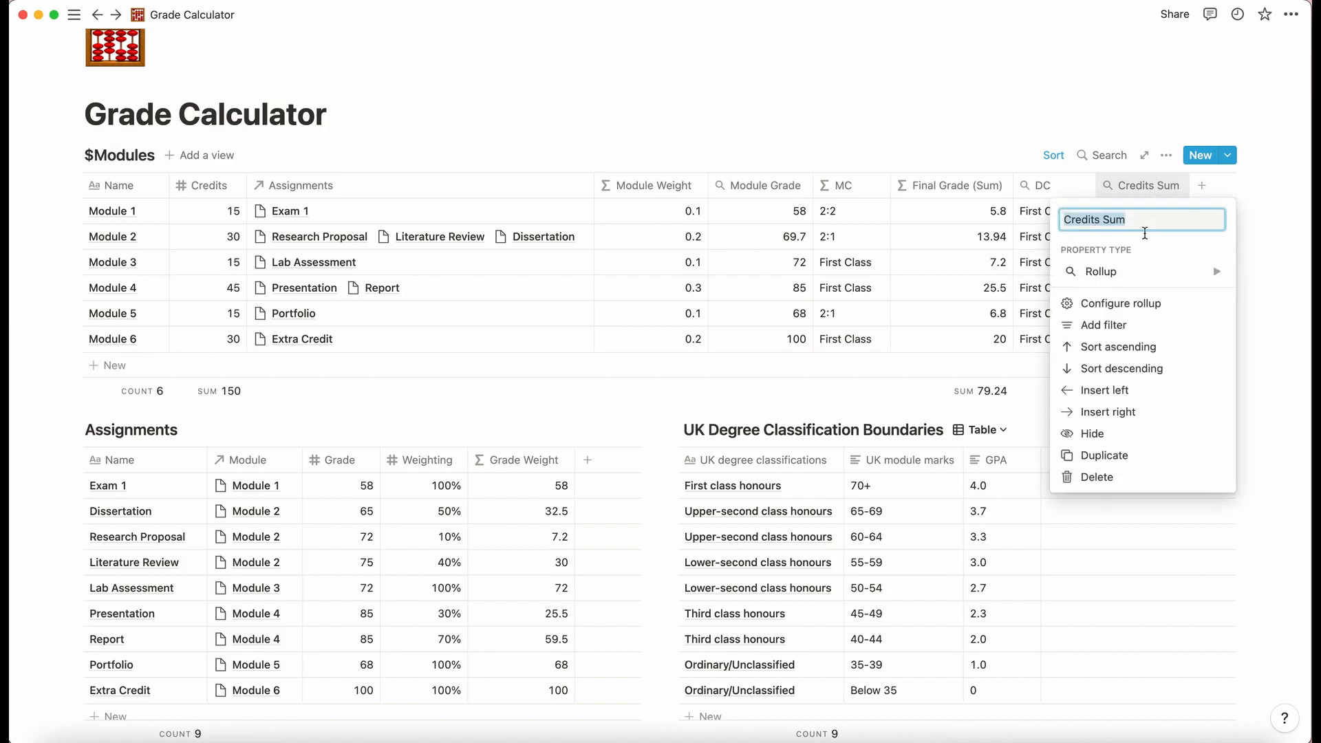
{"action": "left_click", "coordinate": [1104, 433]}
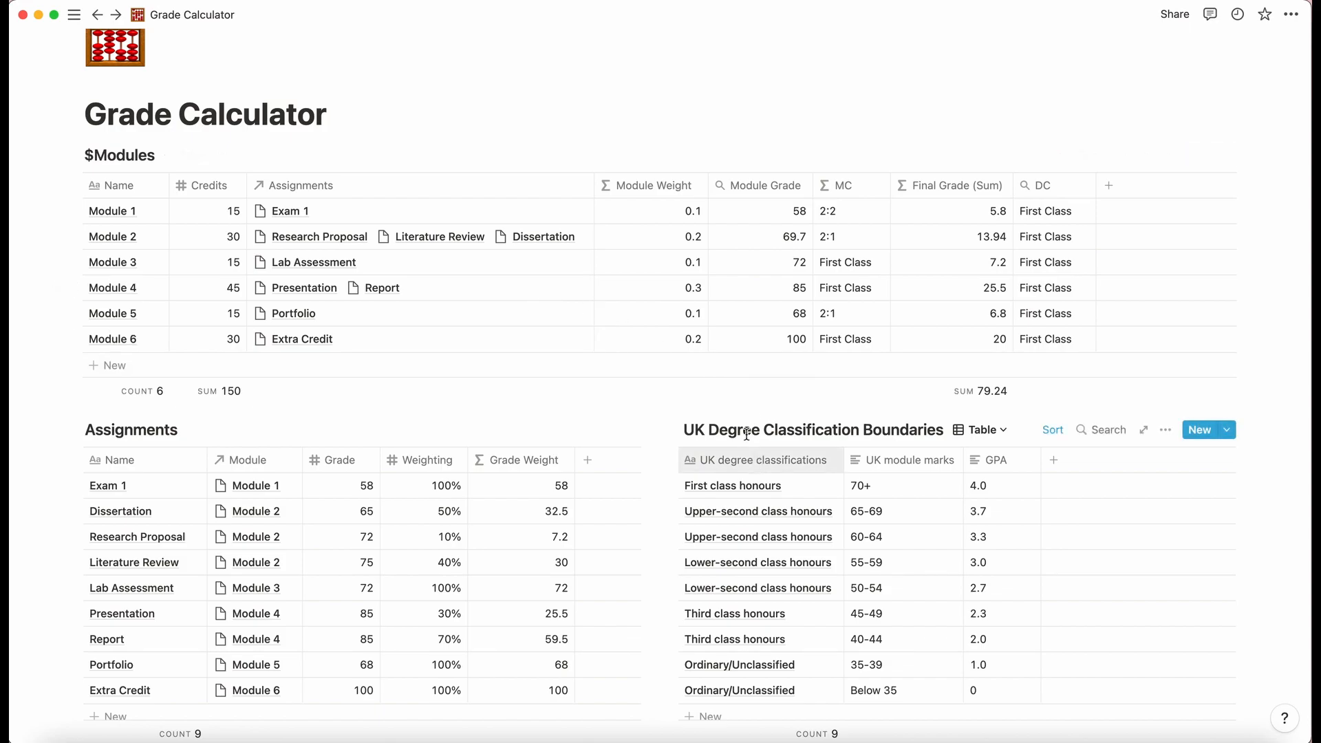
Insert a clapping hands emoji before "First Class" in the DC database's DC formula and save it.
{"action": "scroll", "coordinate": [943, 286], "scroll_direction": "down", "scroll_amount": 5}
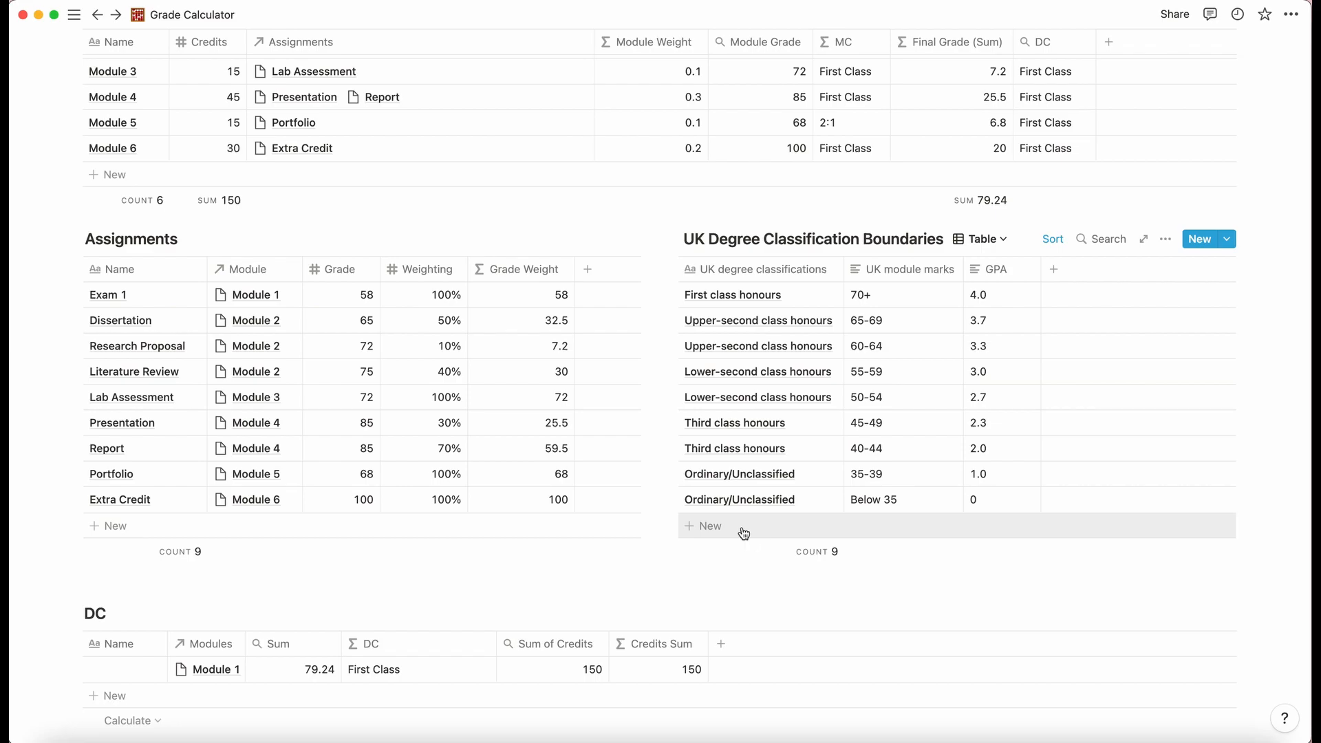
{"action": "left_click", "coordinate": [392, 668]}
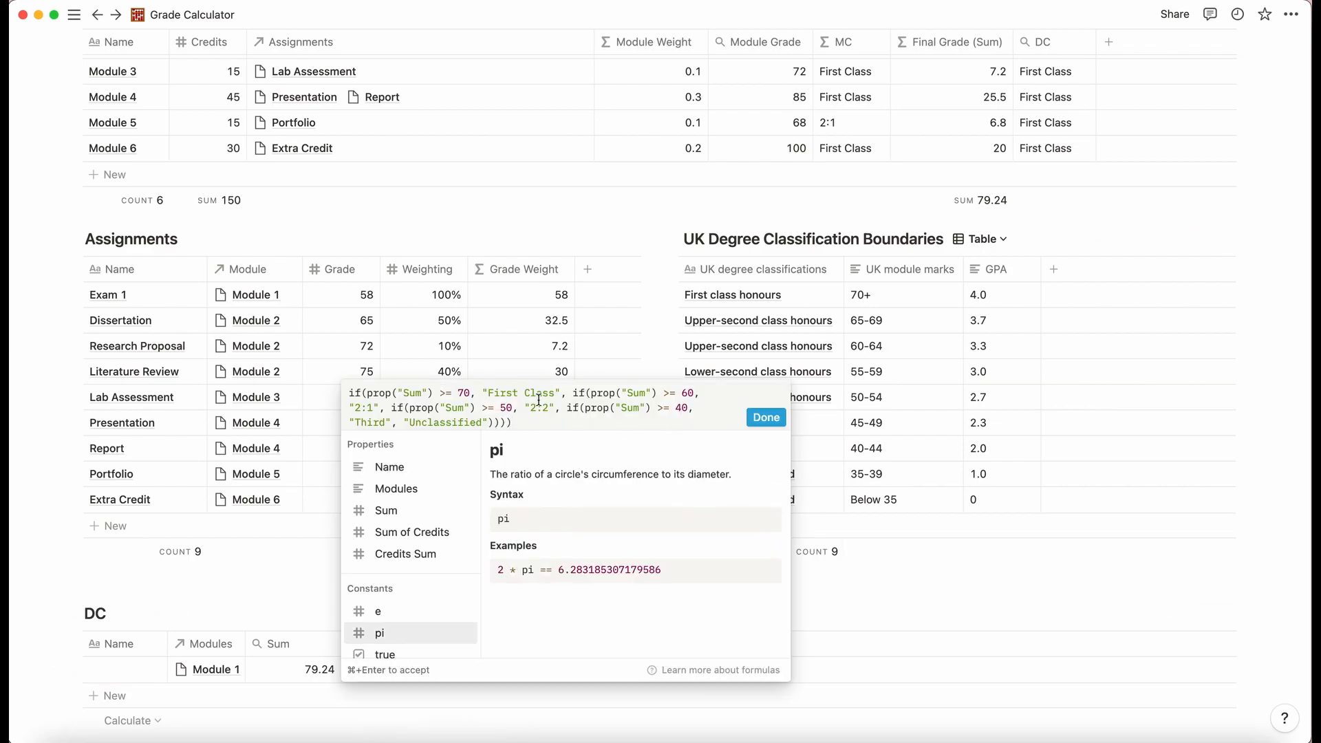
{"action": "left_click", "coordinate": [488, 393]}
{"action": "key", "text": "ctrl+super+space"}
{"action": "scroll", "coordinate": [444, 542], "scroll_direction": "down", "scroll_amount": 10}
{"action": "scroll", "coordinate": [428, 643], "scroll_direction": "down", "scroll_amount": 5}
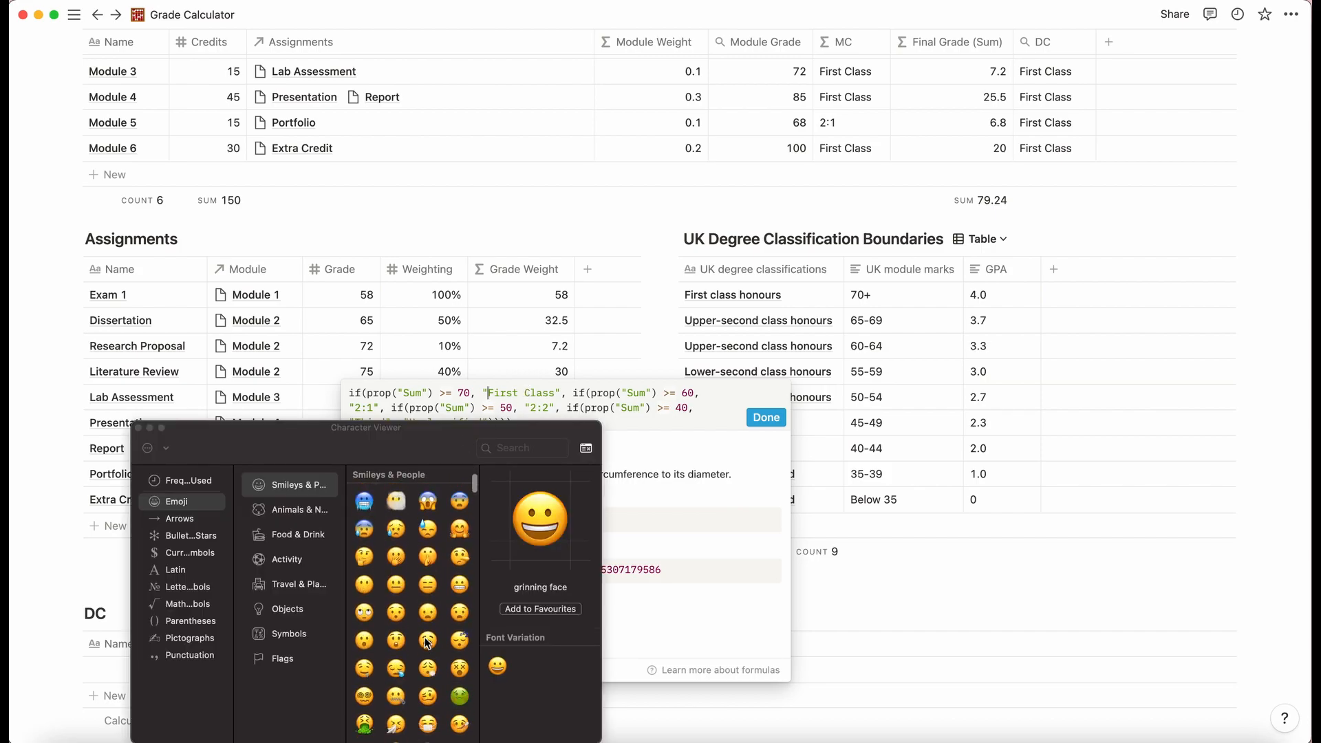
{"action": "scroll", "coordinate": [428, 644], "scroll_direction": "down", "scroll_amount": 5}
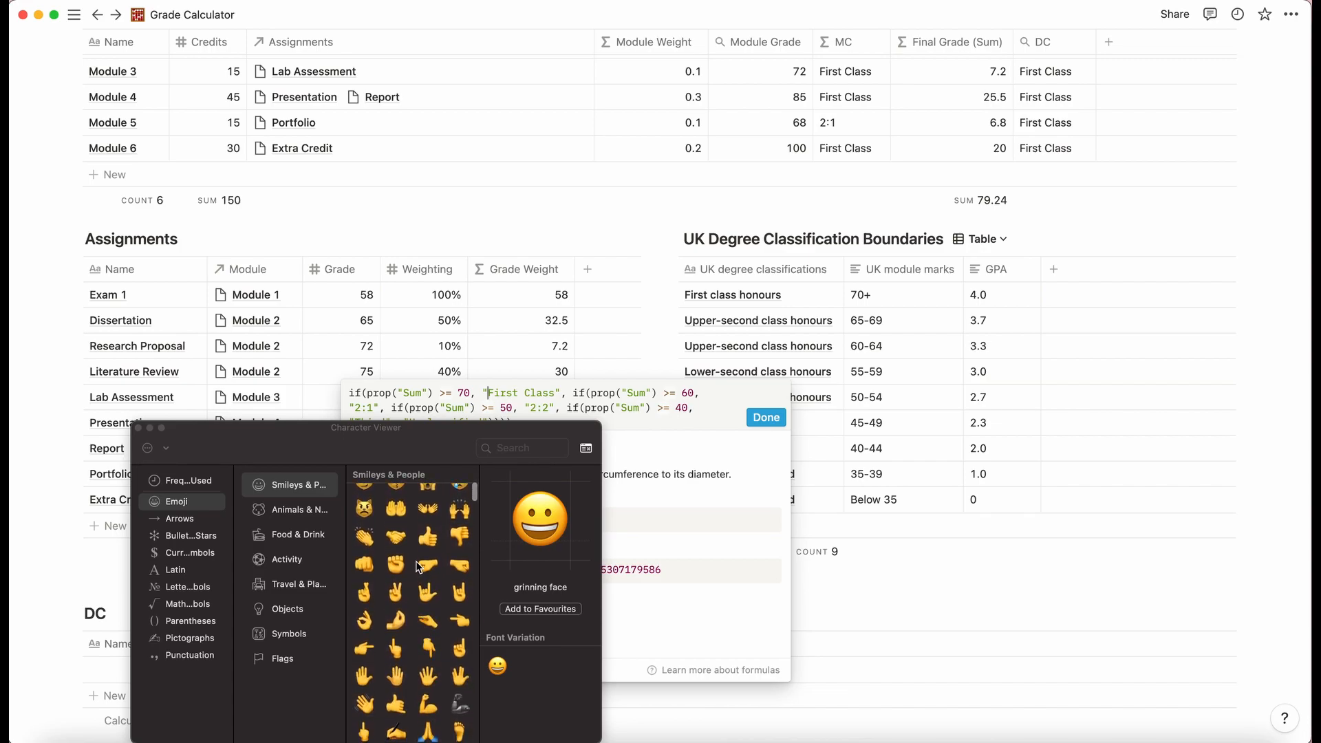
{"action": "left_click", "coordinate": [366, 537]}
{"action": "double_click", "coordinate": [365, 537]}
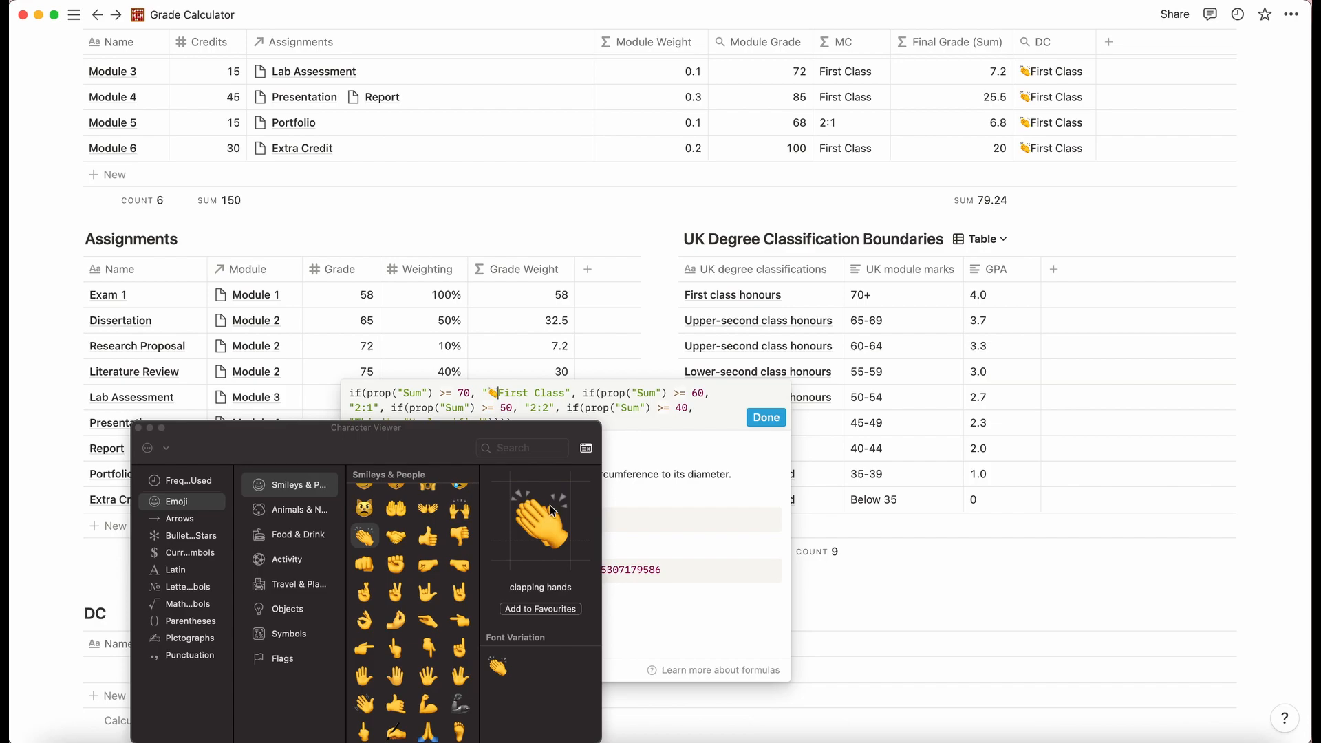
{"action": "left_click", "coordinate": [139, 428]}
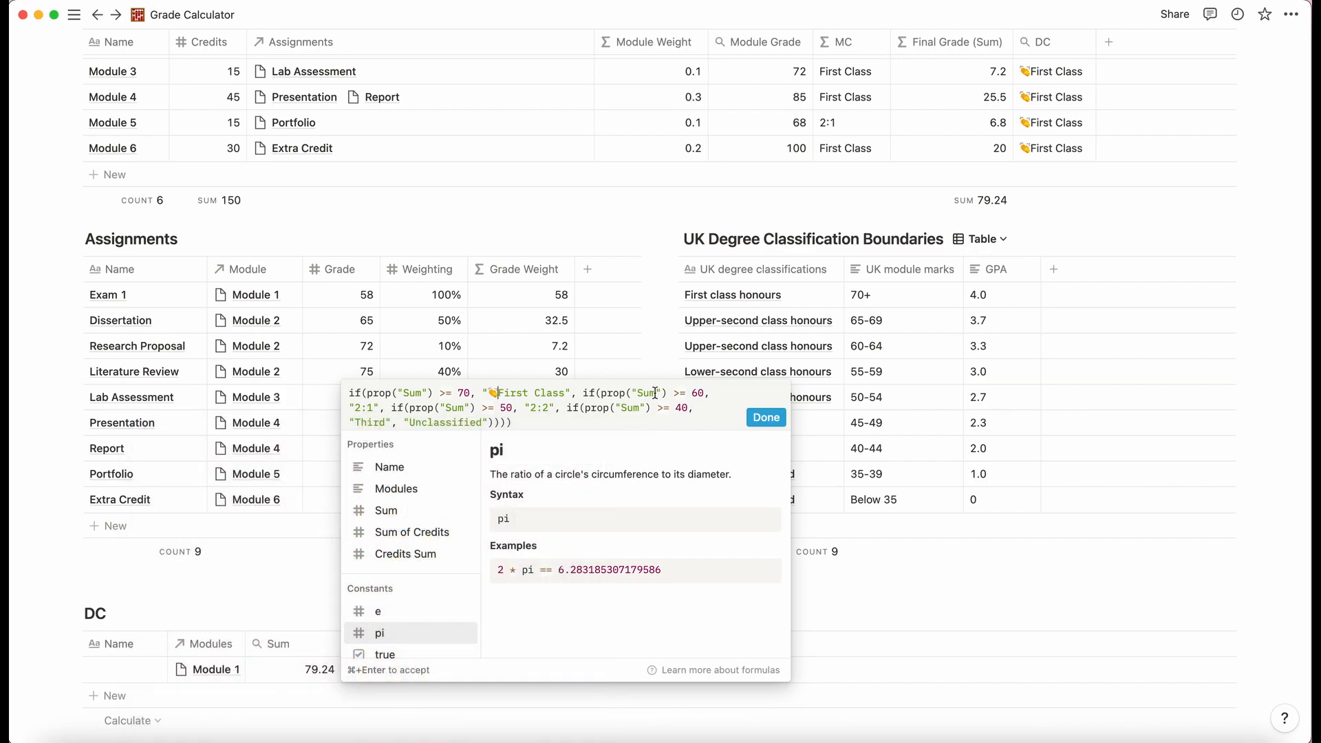
{"action": "left_click", "coordinate": [765, 418]}
{"action": "scroll", "coordinate": [750, 358], "scroll_direction": "up", "scroll_amount": 5}
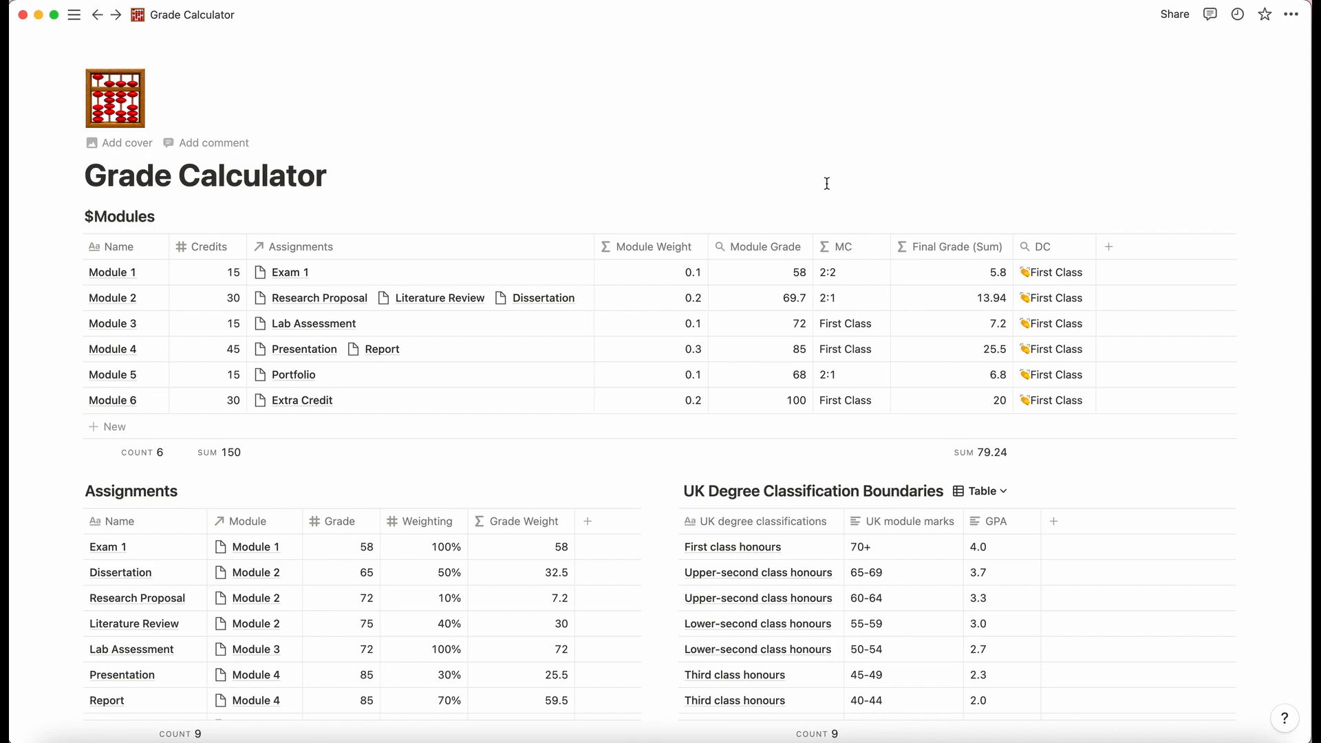
{"action": "scroll", "coordinate": [783, 315], "scroll_direction": "down", "scroll_amount": 5}
{"action": "scroll", "coordinate": [783, 315], "scroll_direction": "down", "scroll_amount": 7}
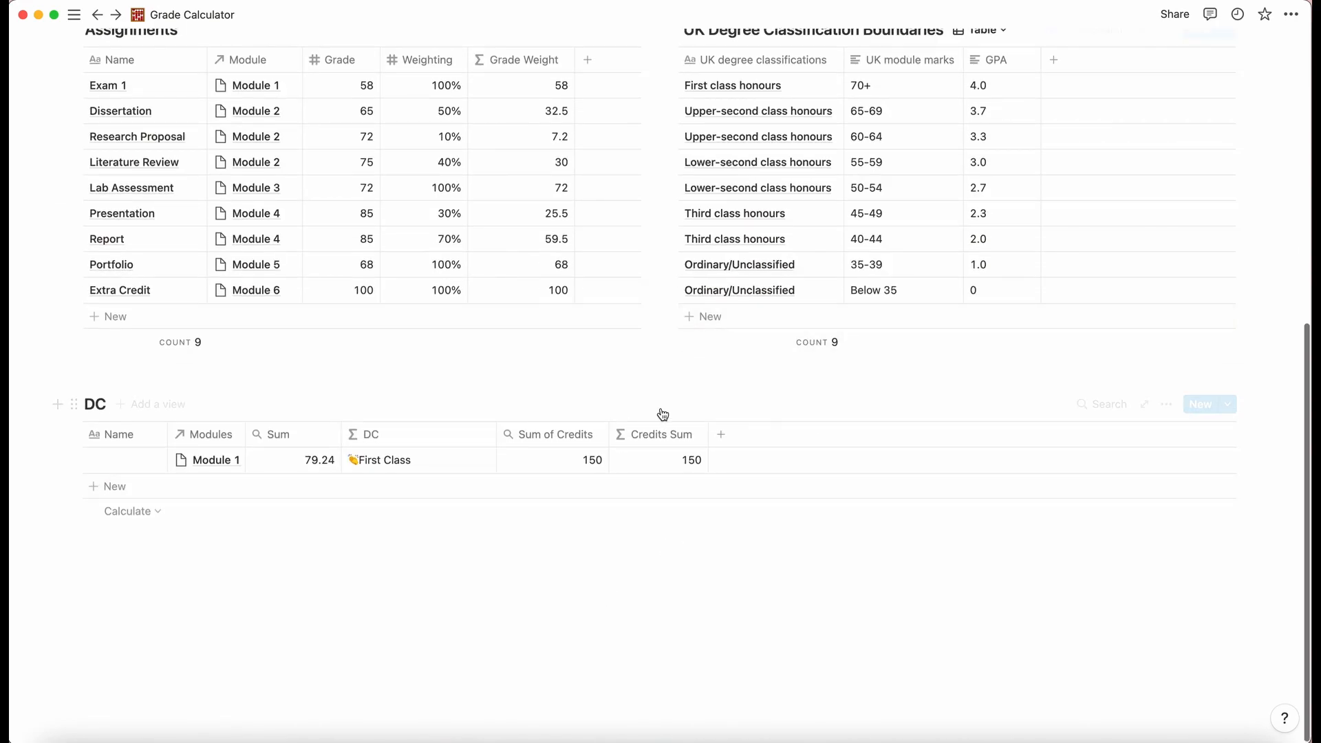
{"action": "scroll", "coordinate": [666, 392], "scroll_direction": "up", "scroll_amount": 12}
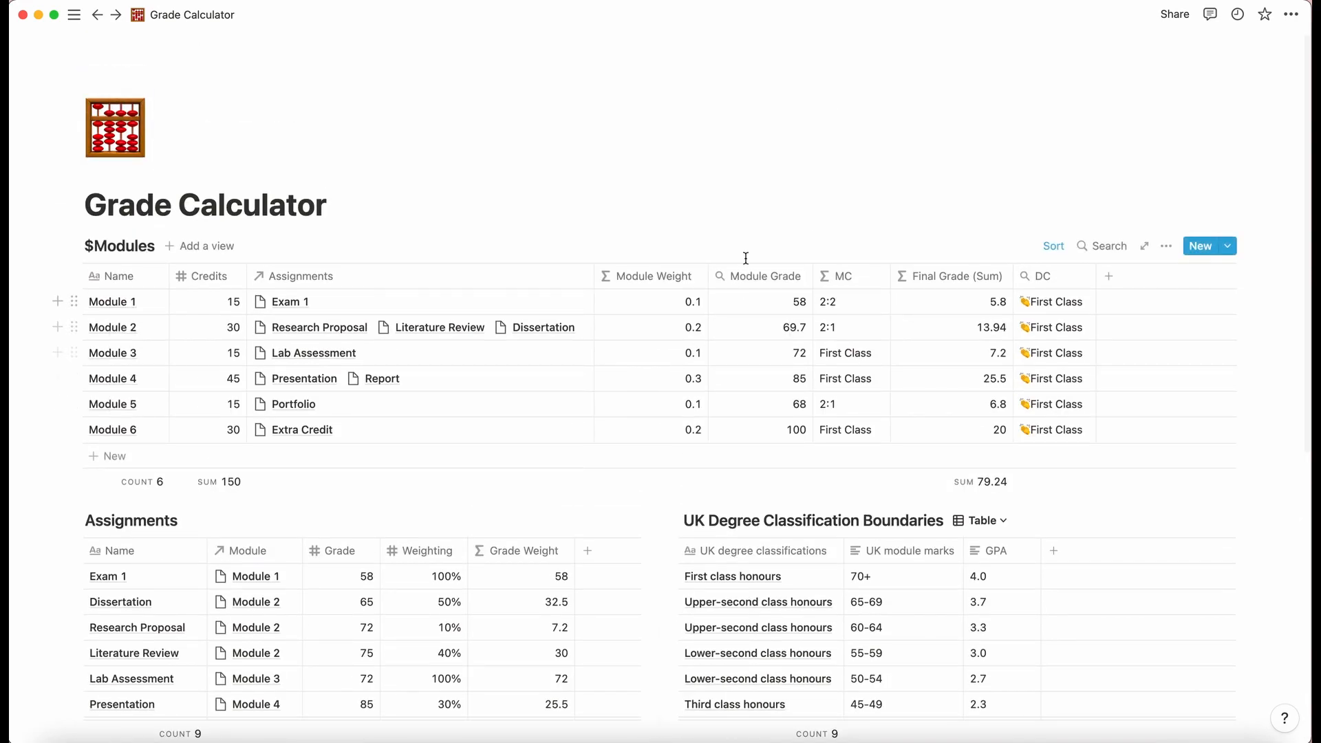